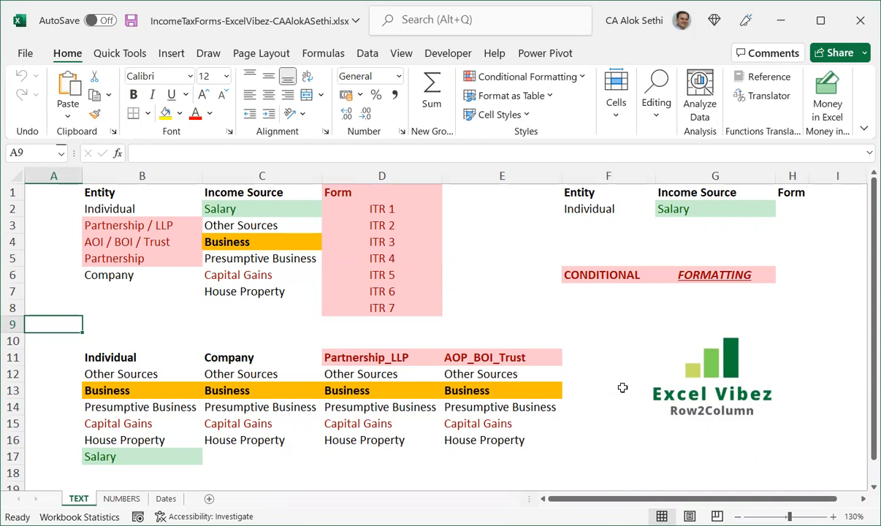
# Select the data block B1:H17 on the TEXT sheet and start a new conditional formatting rule.
pyautogui.click(157, 192)
pyautogui.hotkey('shift', 'Down')
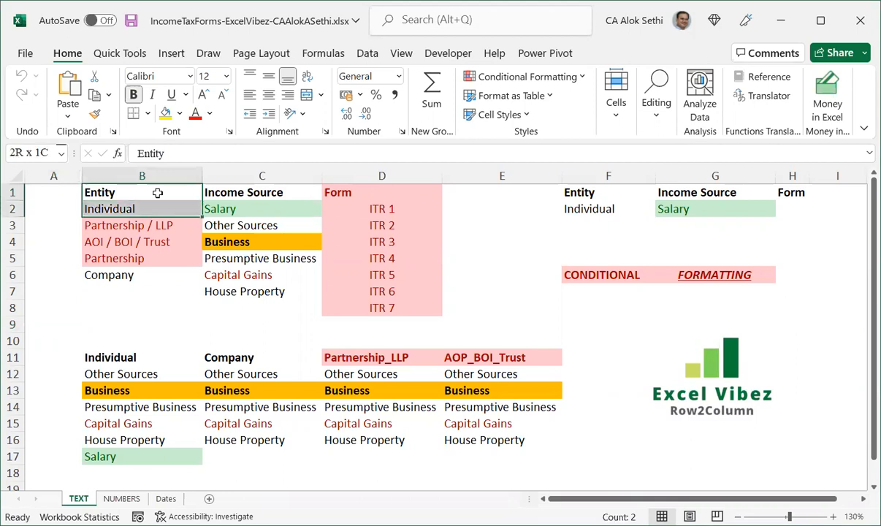
pyautogui.hotkey('shift', 'Down')
pyautogui.hotkey('shift', 'Down')
pyautogui.hotkey('shift', 'Down')
pyautogui.hotkey('shift', 'Down')
pyautogui.hotkey('shift', 'Down')
pyautogui.hotkey('ctrl', 'shift', 'Down')
pyautogui.hotkey('ctrl', 'shift', 'Down')
pyautogui.hotkey('ctrl', 'shift', 'Right')
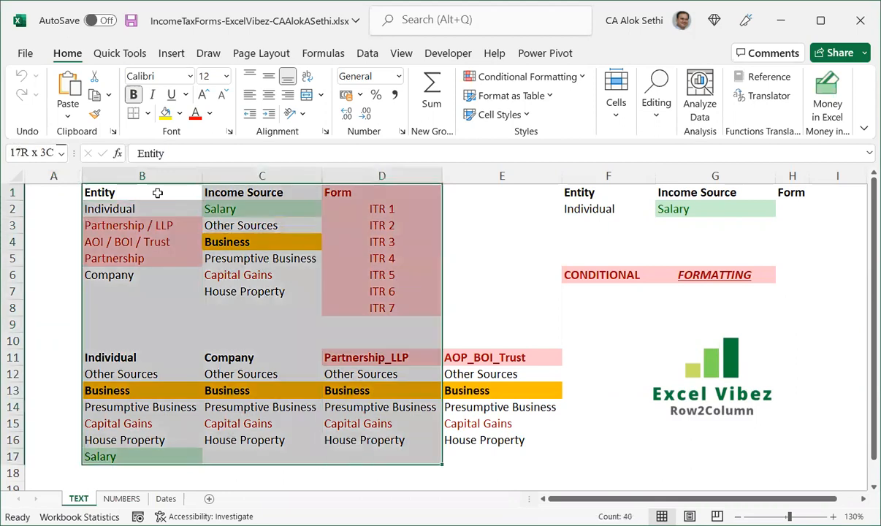
pyautogui.hotkey('ctrl', 'shift', 'Right')
pyautogui.hotkey('ctrl', 'shift', 'Right')
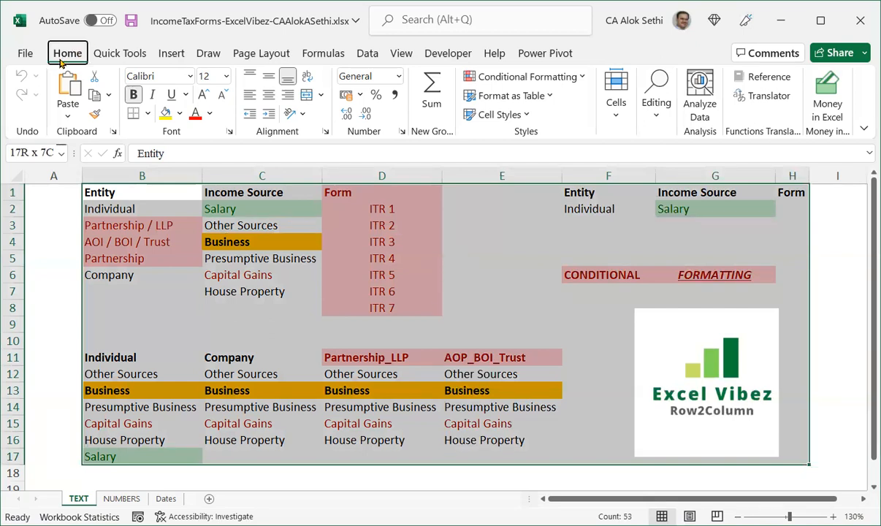
pyautogui.press('alt')
pyautogui.press('h')
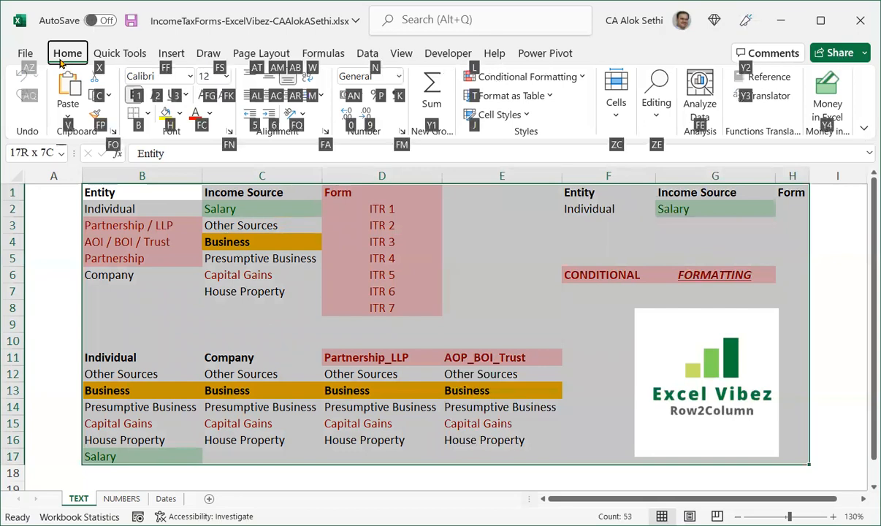
pyautogui.press('l')
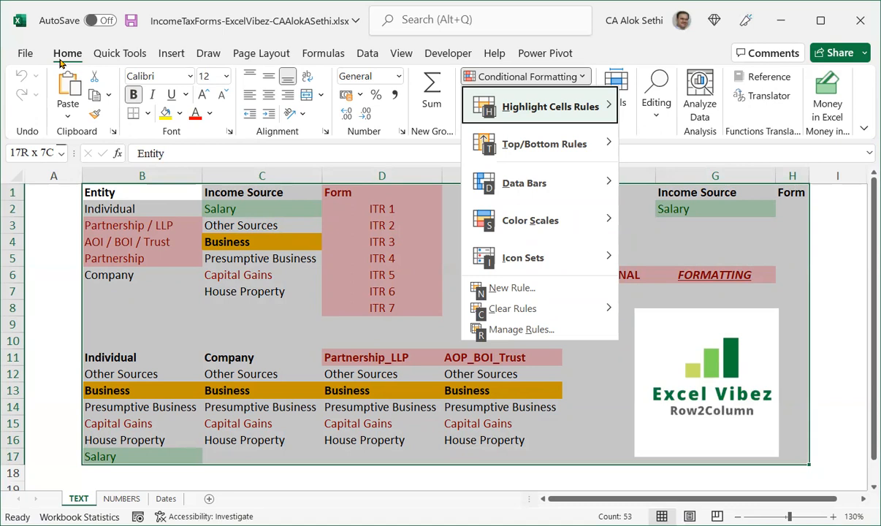
pyautogui.press('h')
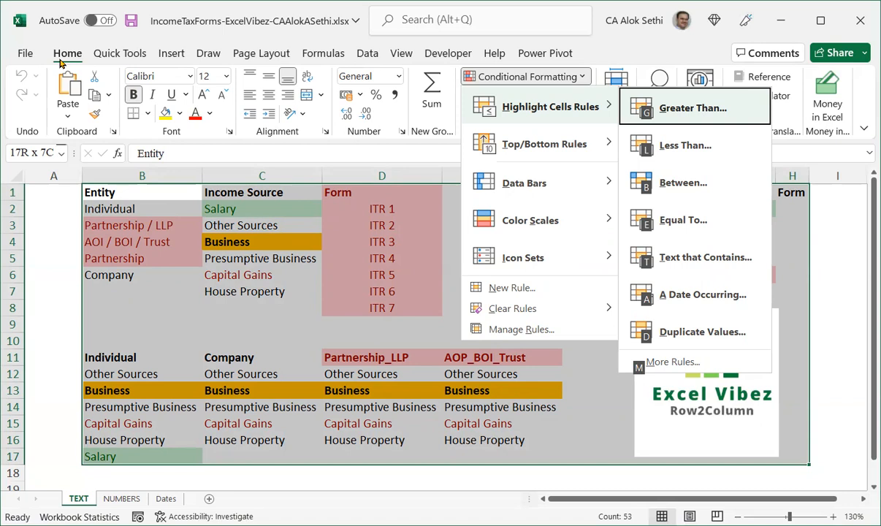
pyautogui.press('Down')
pyautogui.press('Down')
pyautogui.press('Down')
pyautogui.press('Down')
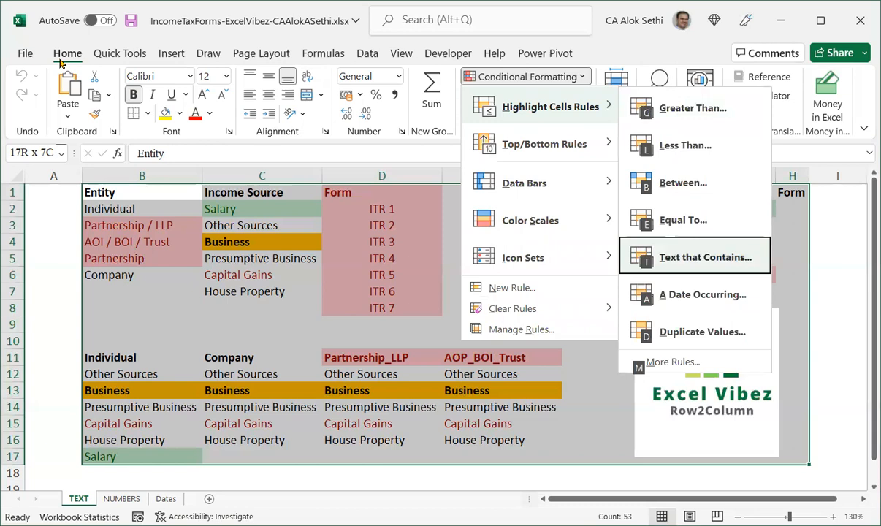
pyautogui.press('Down')
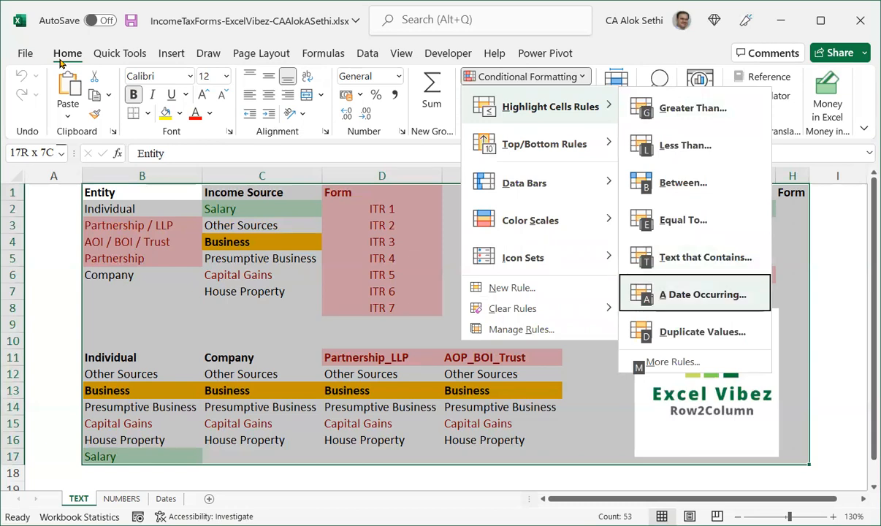
pyautogui.press('Down')
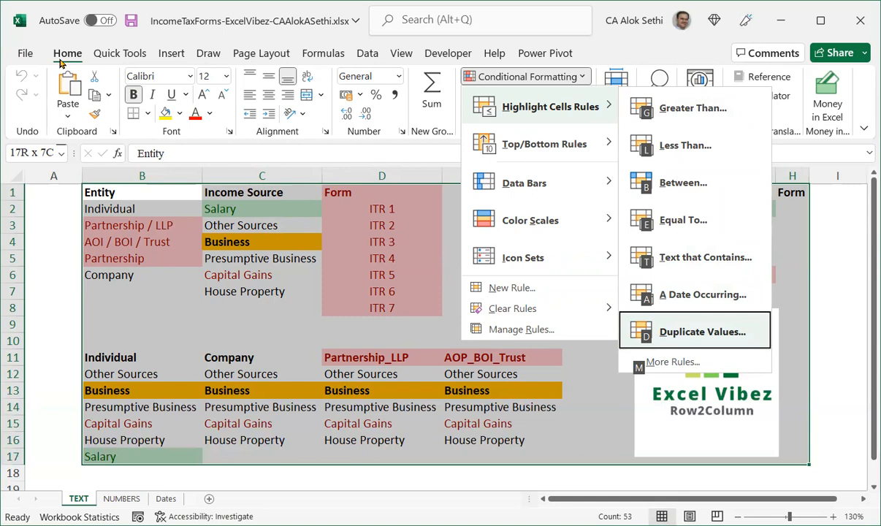
pyautogui.press('Down')
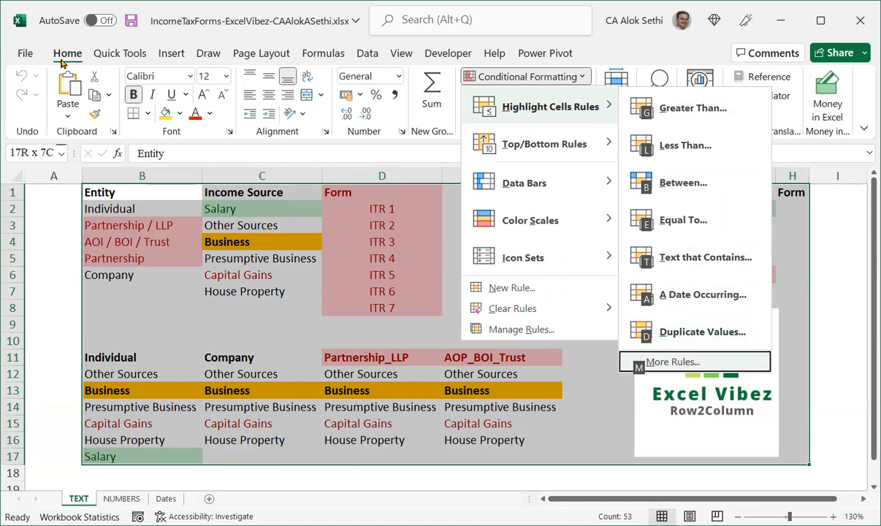
pyautogui.click(710, 356)
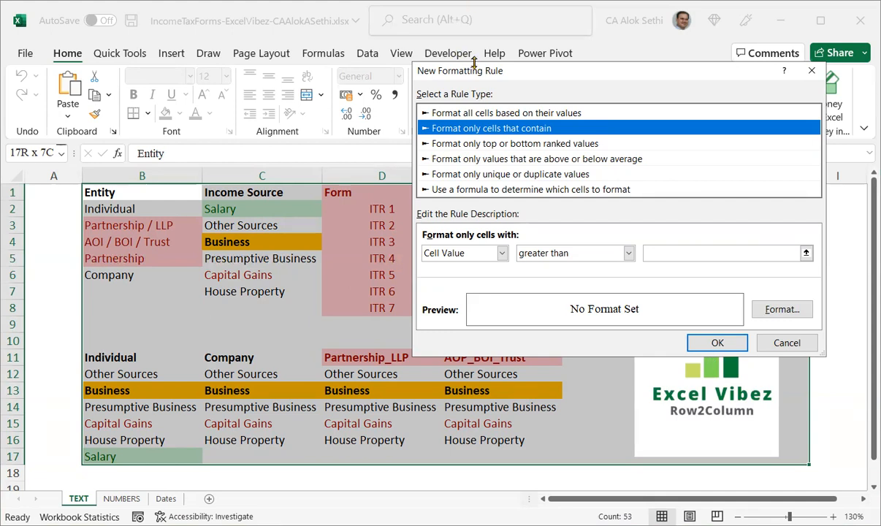
# Set the rule type to format all cells based on their values, using the Data Bar style.
pyautogui.moveTo(481, 76); pyautogui.dragTo(329, 150)
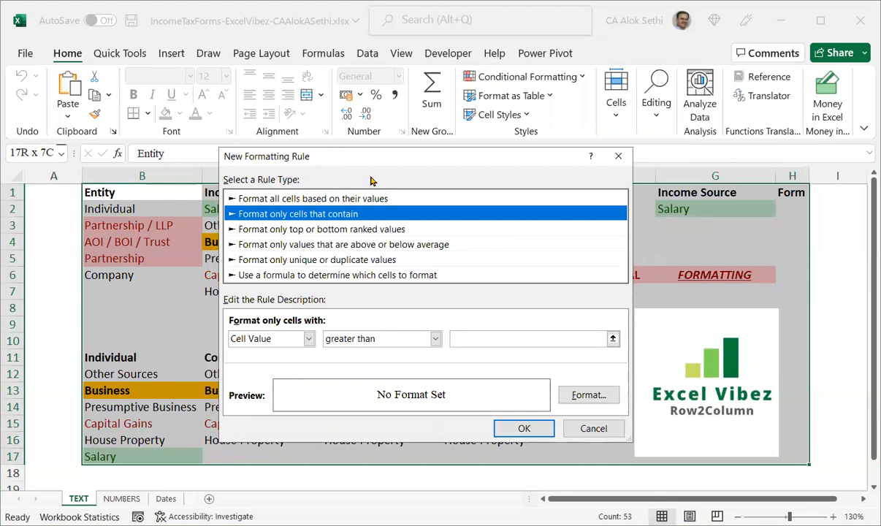
pyautogui.click(429, 196)
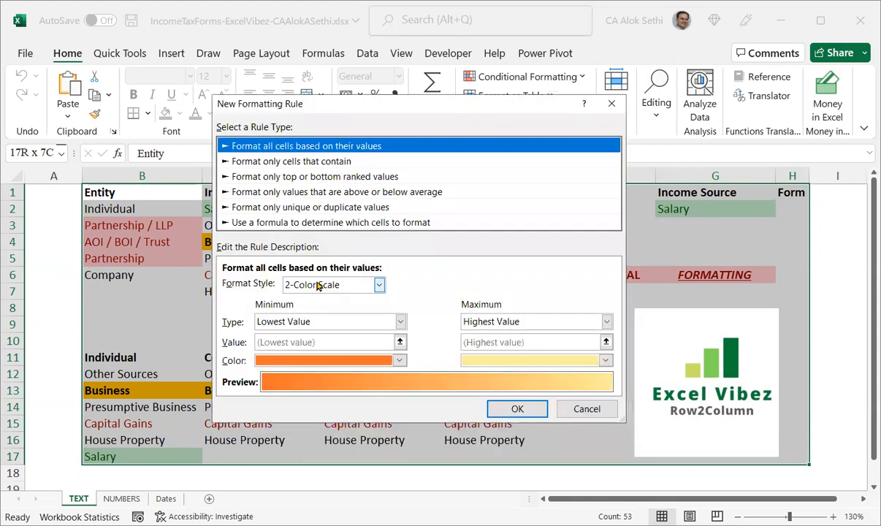
pyautogui.click(319, 284)
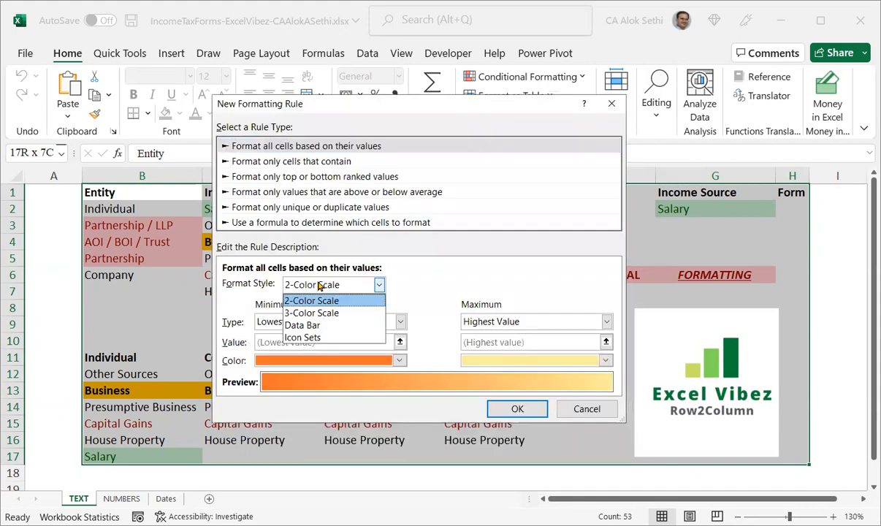
pyautogui.click(328, 328)
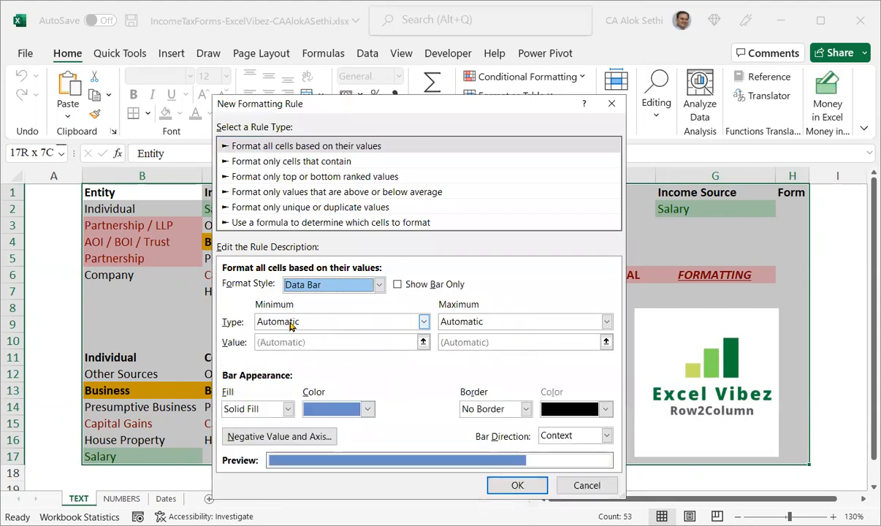
# Set the data bar minimum type to Lowest Value and maximum type to Highest Value, then apply the rule.
pyautogui.click(294, 323)
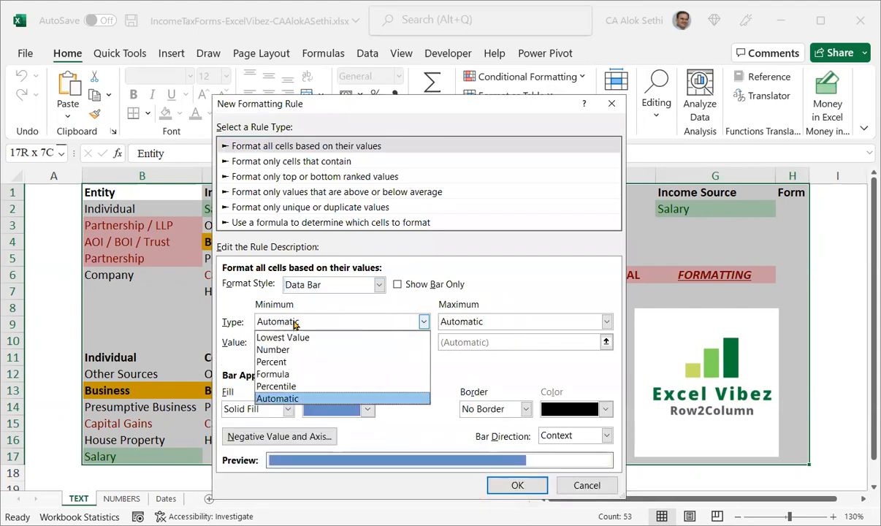
pyautogui.click(310, 339)
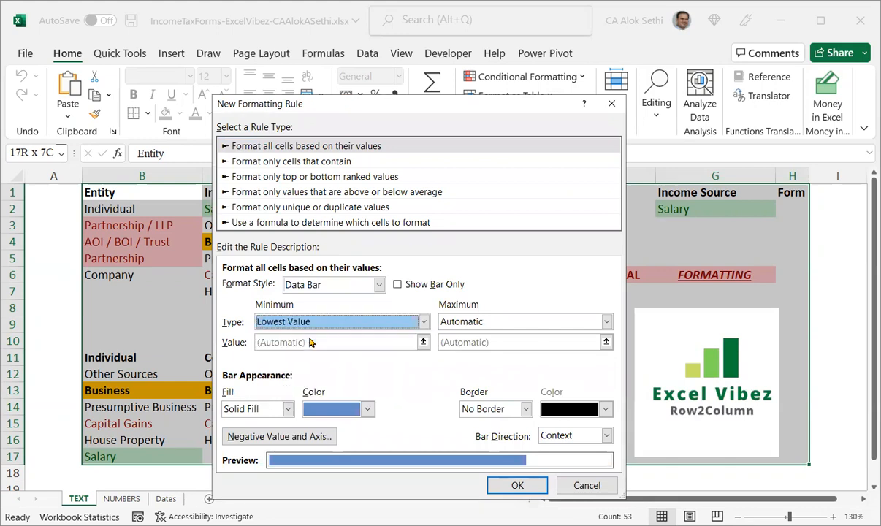
pyautogui.click(471, 326)
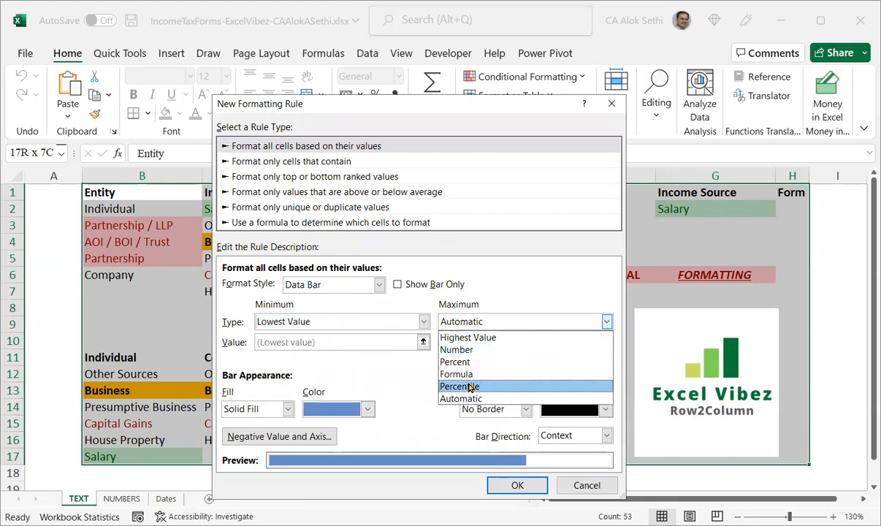
pyautogui.click(471, 338)
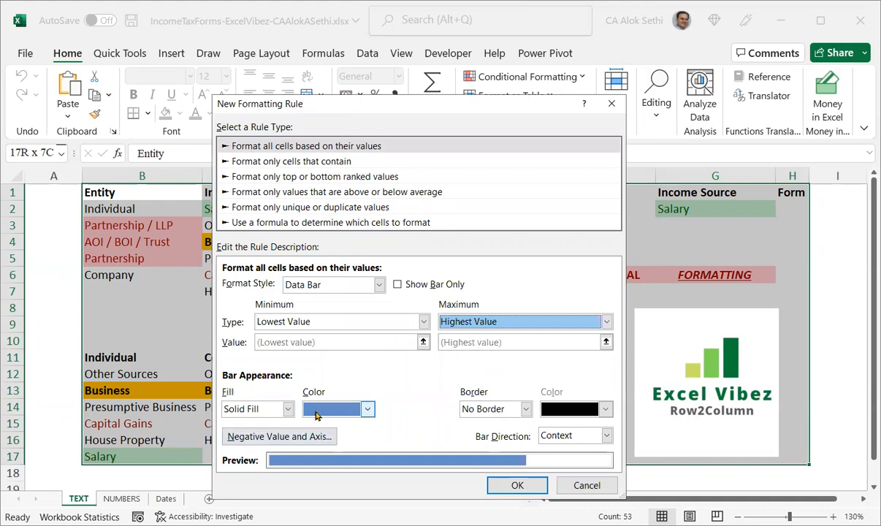
pyautogui.click(500, 489)
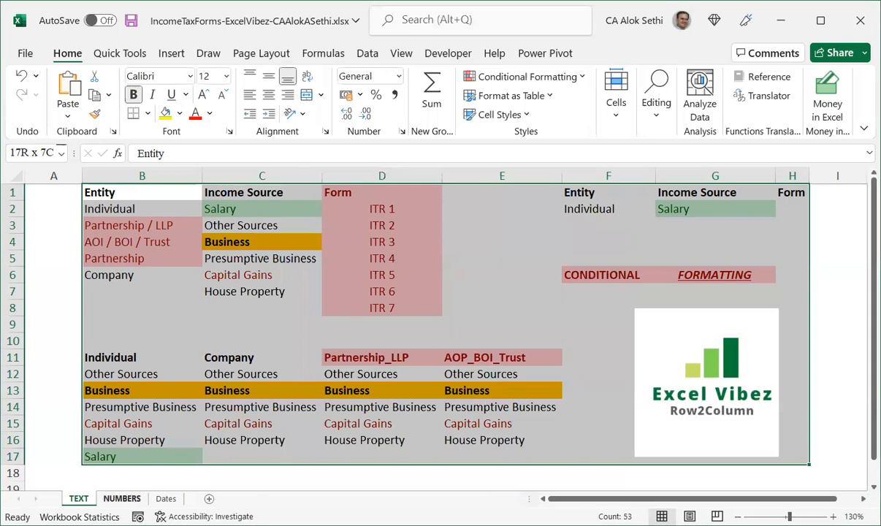
# Switch to the NUMBERS sheet and select the number grid from B2 to K14.
pyautogui.click(121, 498)
pyautogui.click(161, 485)
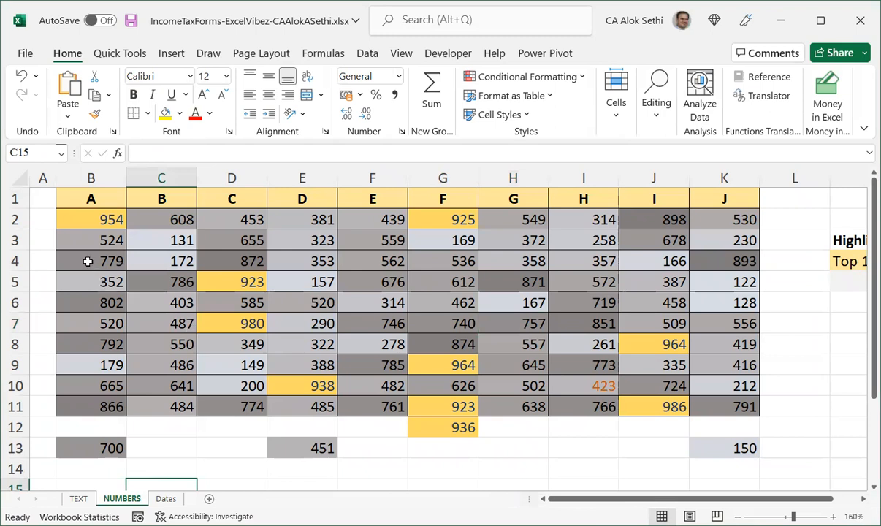
pyautogui.moveTo(91, 220); pyautogui.dragTo(730, 460)
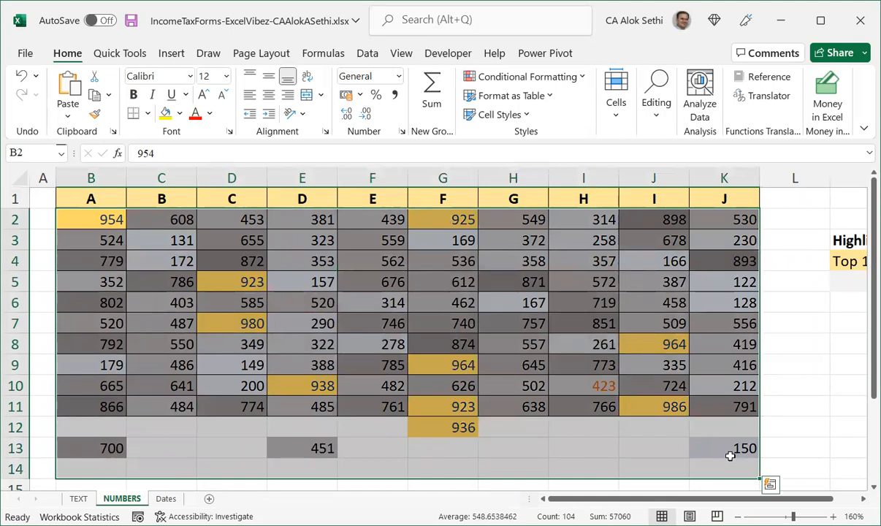
# Clear conditional formatting rules from the entire sheet, then undo the clearing.
pyautogui.click(558, 84)
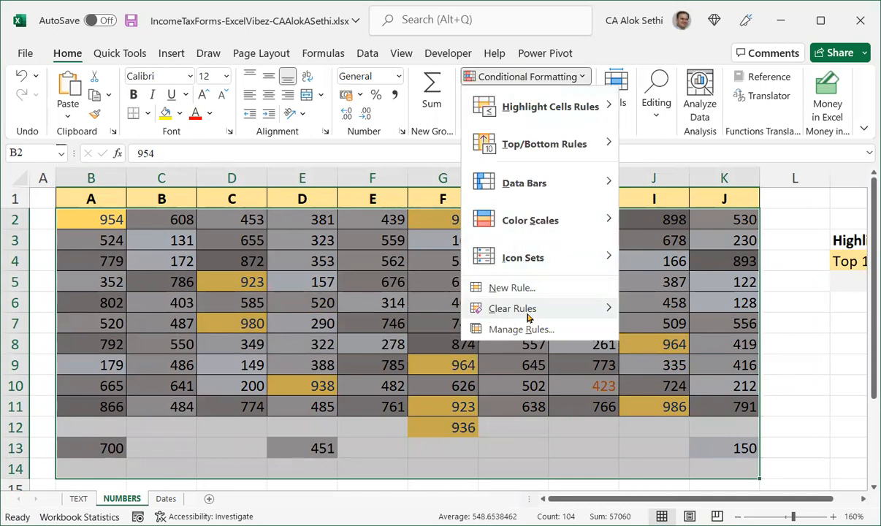
pyautogui.moveTo(528, 317)
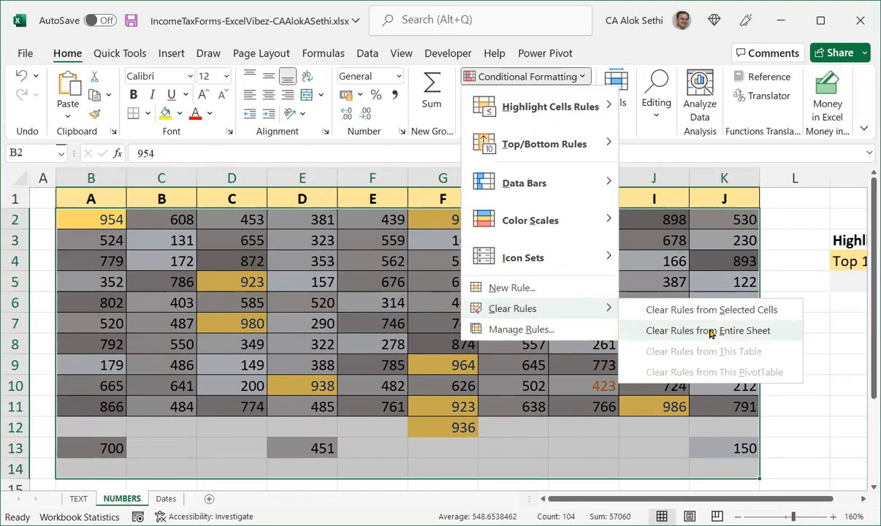
pyautogui.click(665, 331)
pyautogui.click(660, 341)
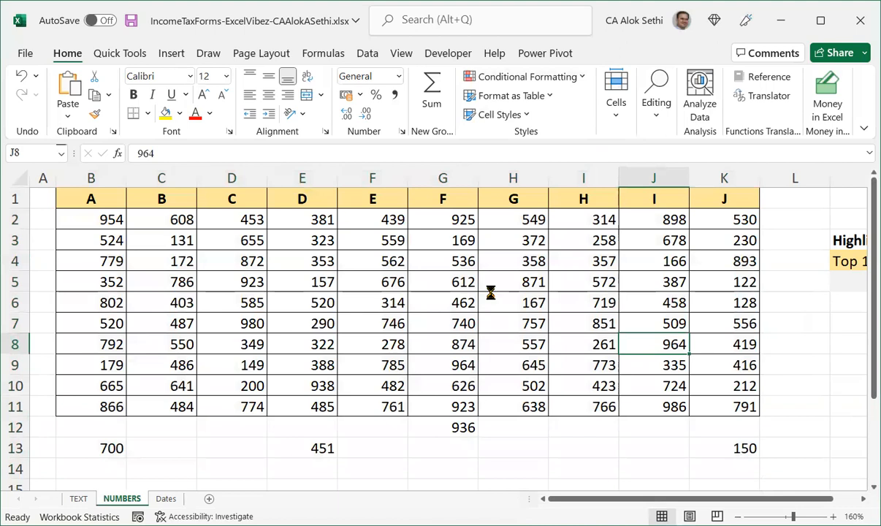
pyautogui.hotkey('ctrl', 'z')
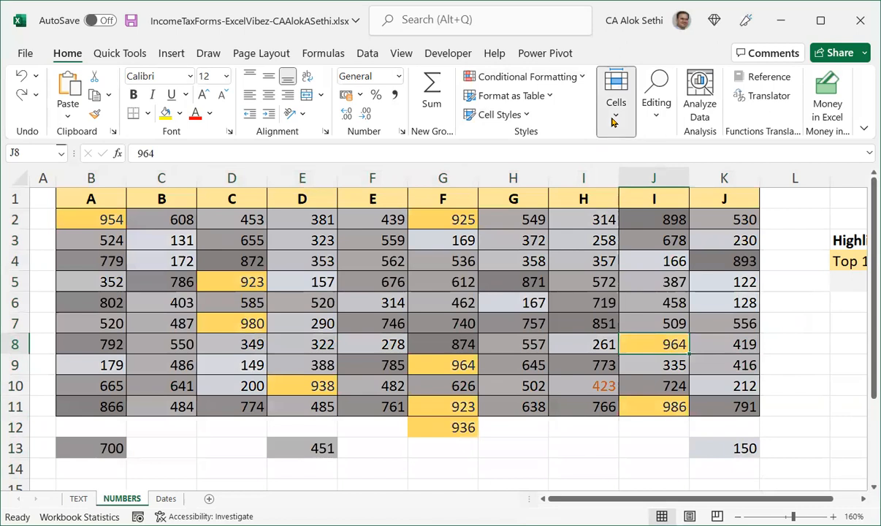
# Clear the formats of cell J8.
pyautogui.click(660, 125)
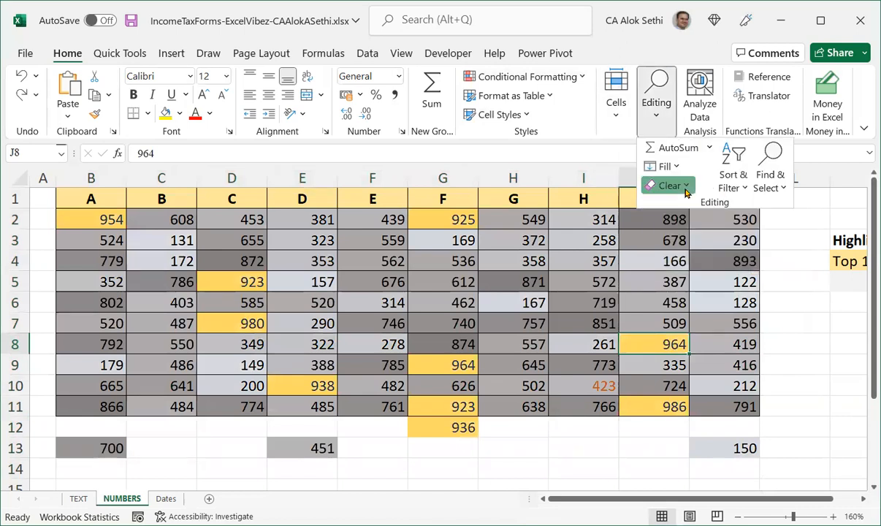
pyautogui.click(685, 186)
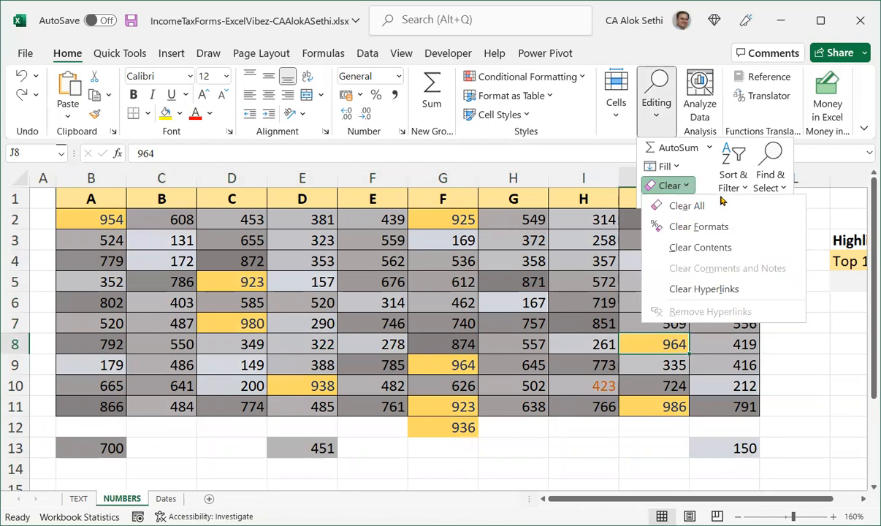
pyautogui.click(747, 230)
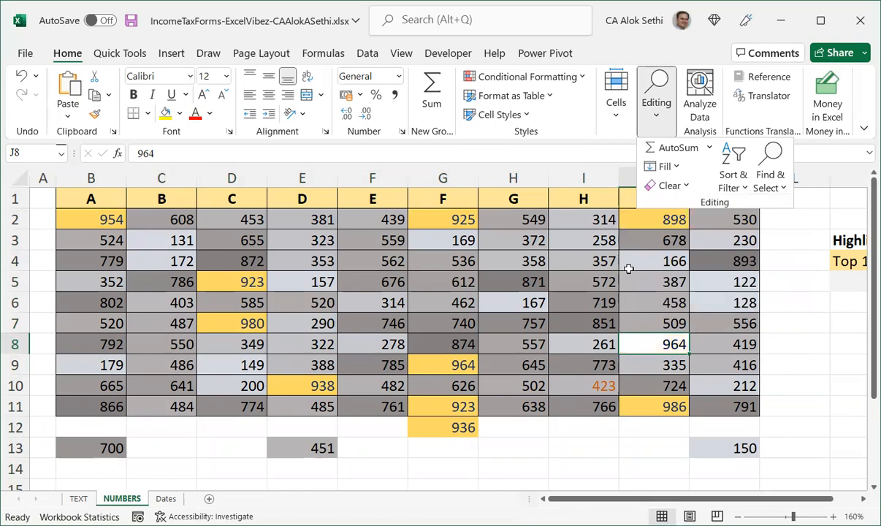
# Select the whole number table, clear its formats, then undo the change.
pyautogui.hotkey('ctrl', 'a')
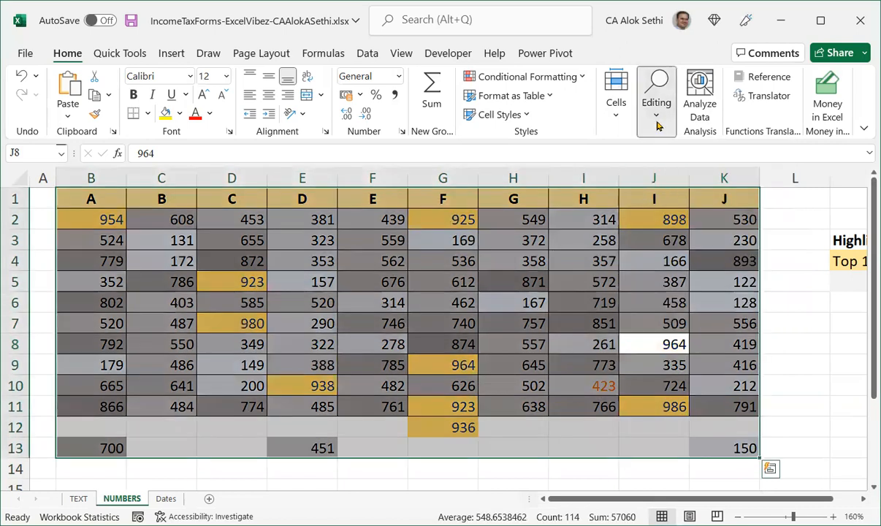
pyautogui.click(656, 108)
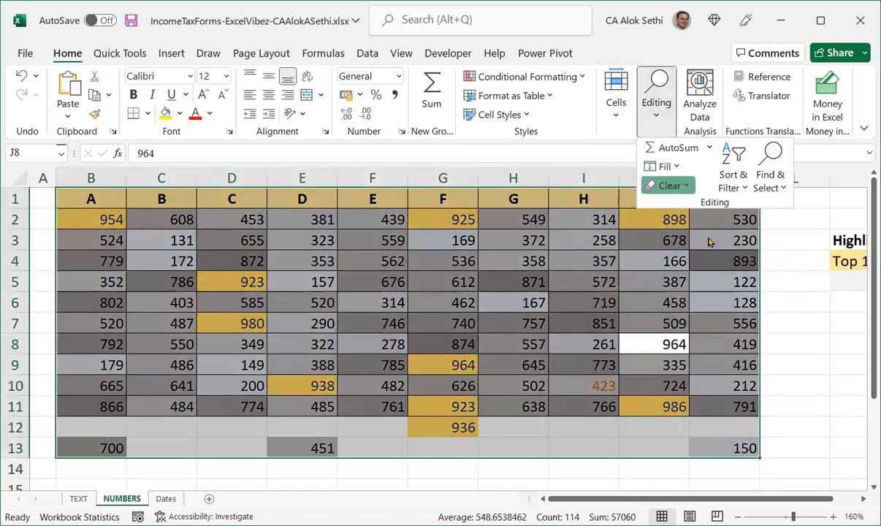
pyautogui.click(685, 187)
pyautogui.click(698, 227)
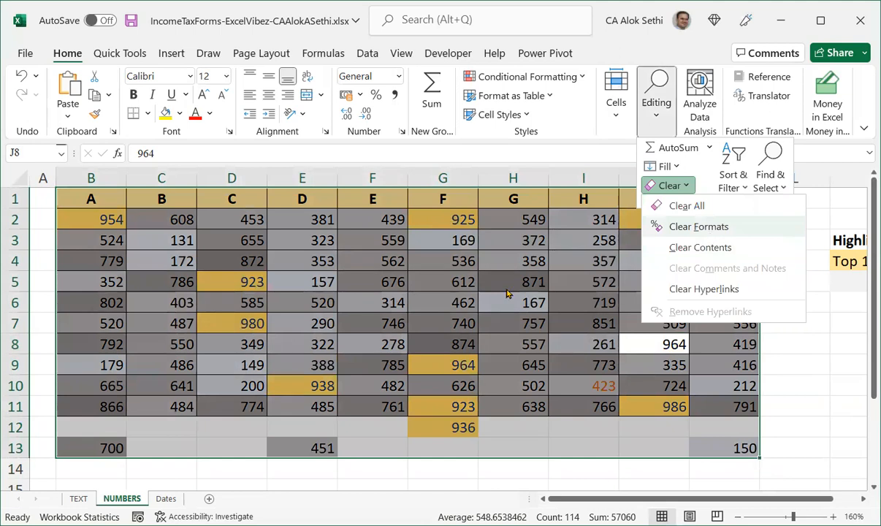
pyautogui.moveTo(106, 200); pyautogui.dragTo(724, 213)
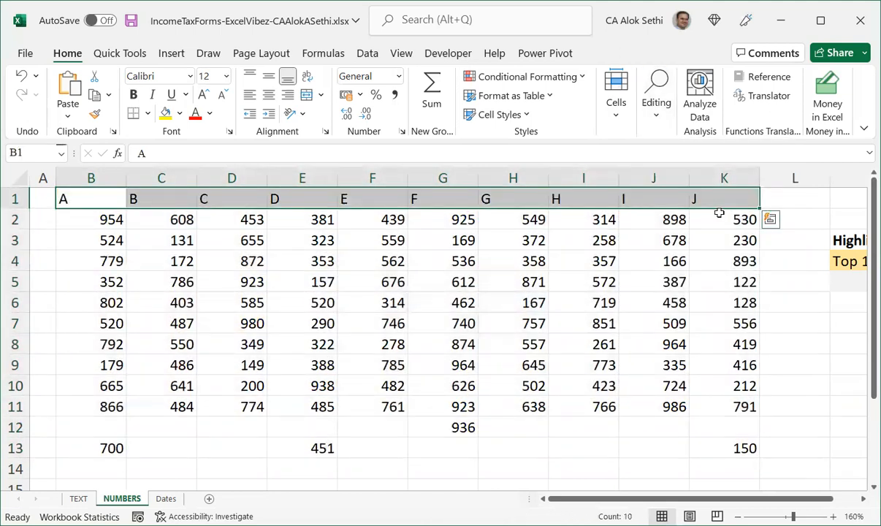
pyautogui.hotkey('ctrl', 'z')
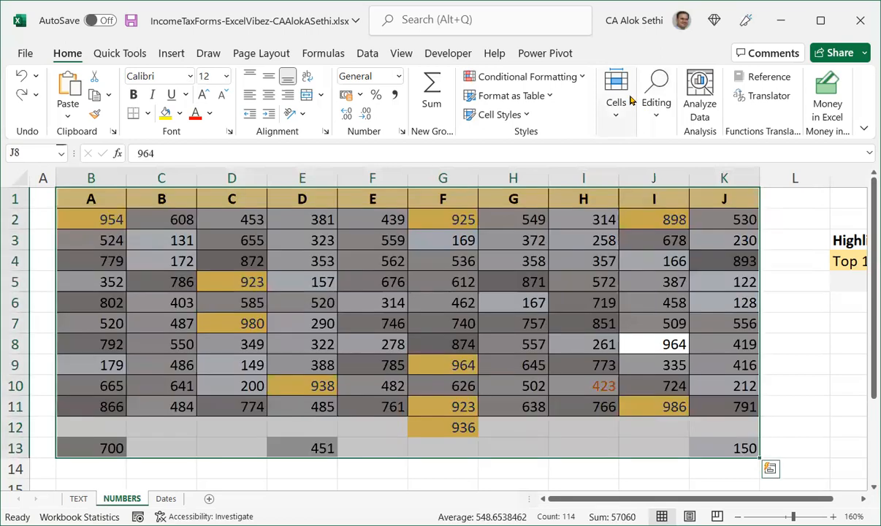
# Clear the conditional formatting rules from the selected number table.
pyautogui.click(501, 77)
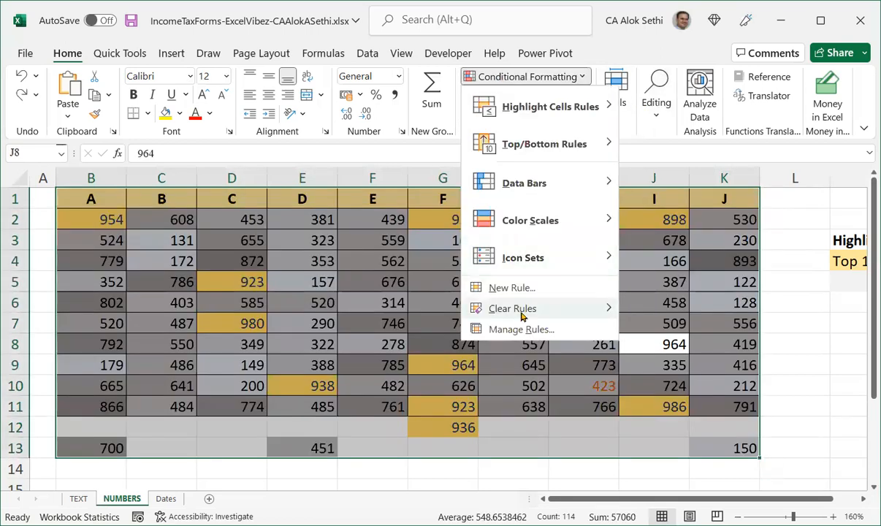
pyautogui.moveTo(604, 310)
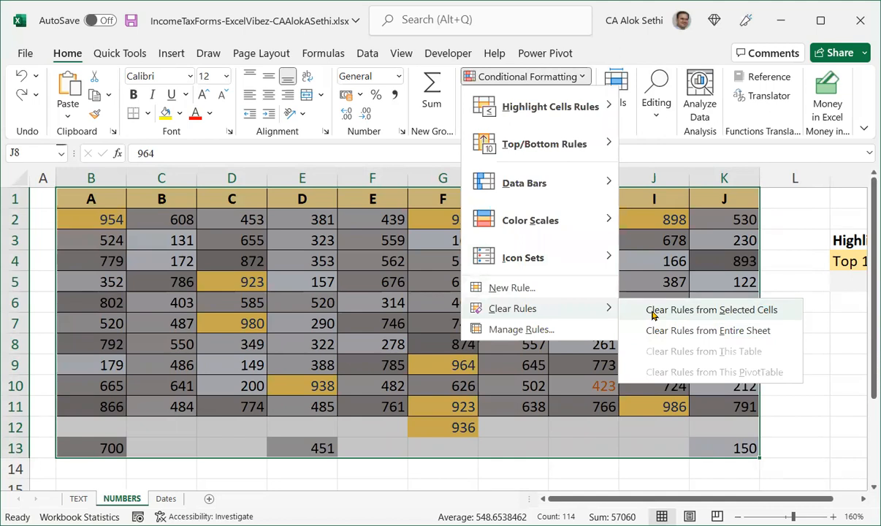
pyautogui.click(652, 311)
pyautogui.click(612, 303)
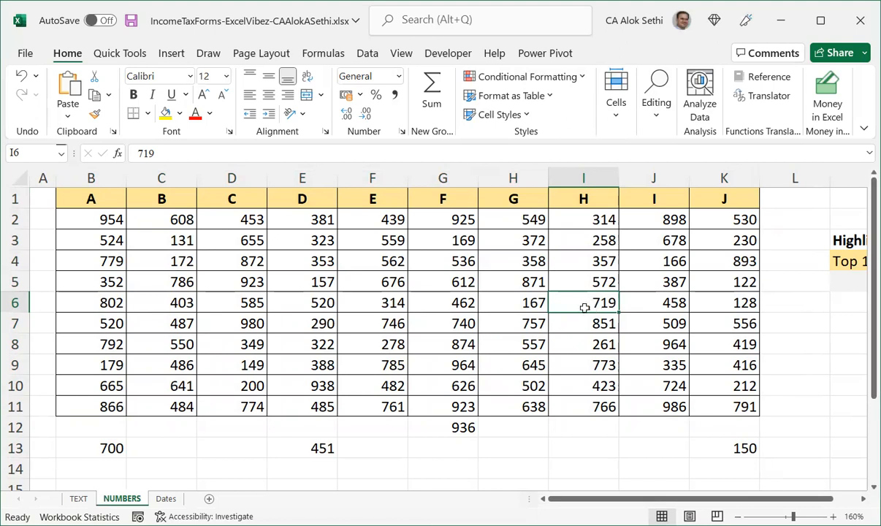
# Select the number table and start a new rule formatting all cells by their values as a 2-Color Scale.
pyautogui.click(100, 207)
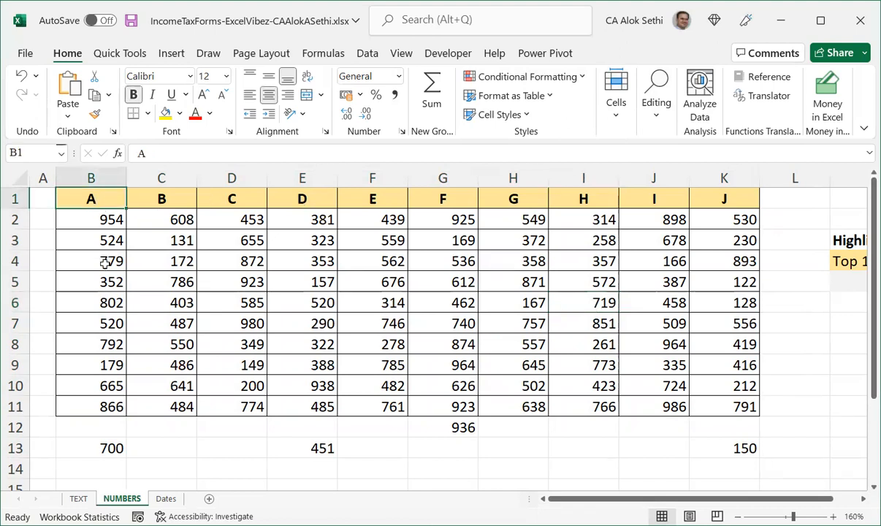
pyautogui.hotkey('ctrl', 'a')
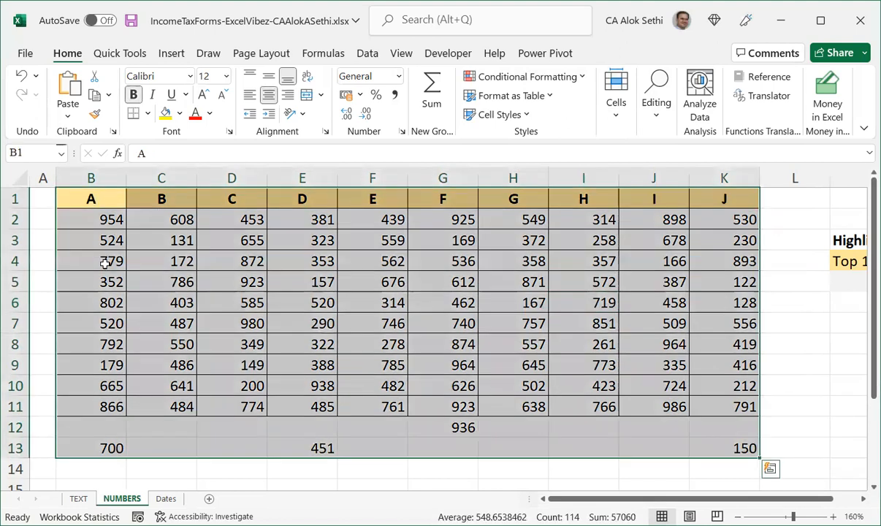
pyautogui.hotkey('ctrl', 'a')
pyautogui.press('Down')
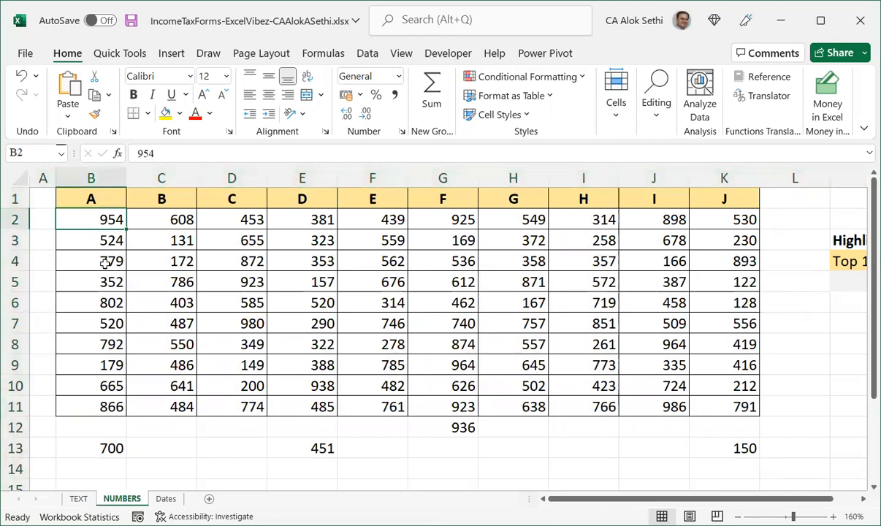
pyautogui.hotkey('ctrl', 'a')
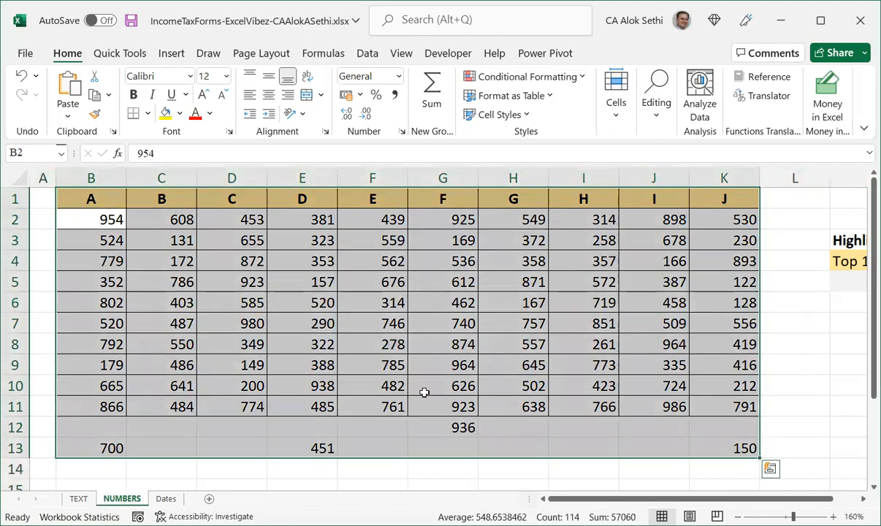
pyautogui.click(531, 80)
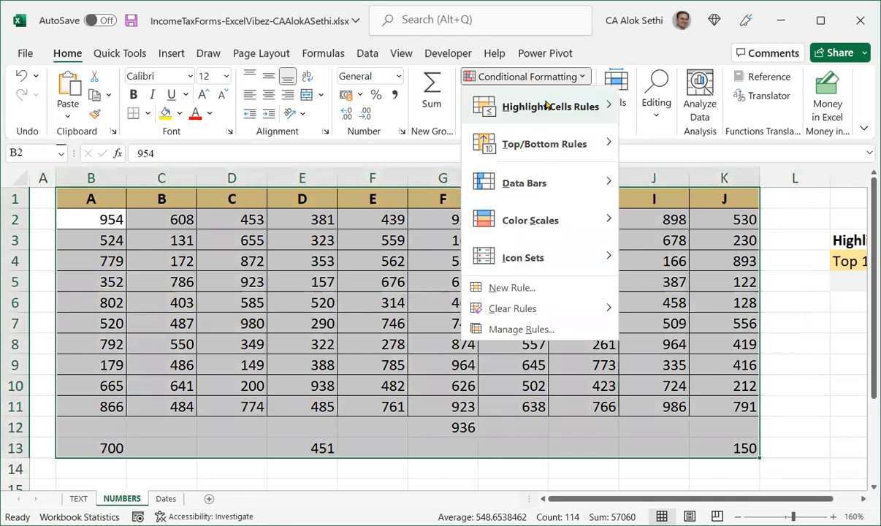
pyautogui.moveTo(546, 106)
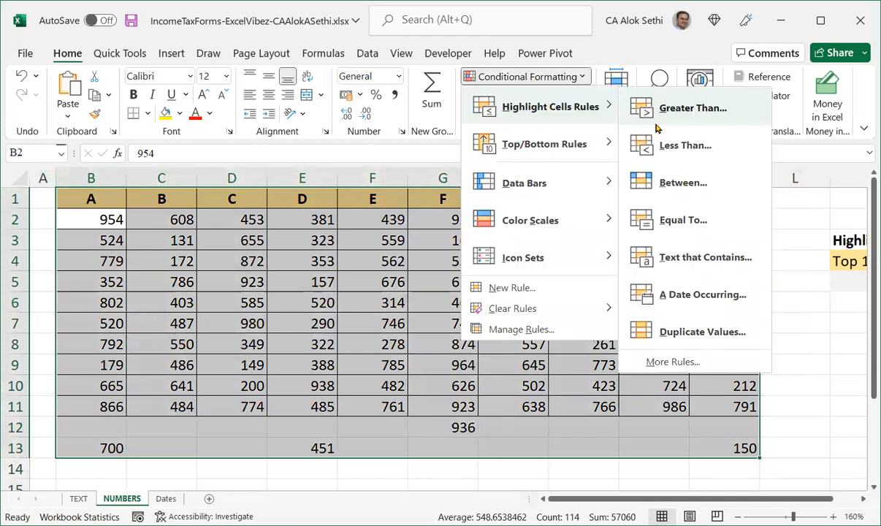
pyautogui.click(660, 363)
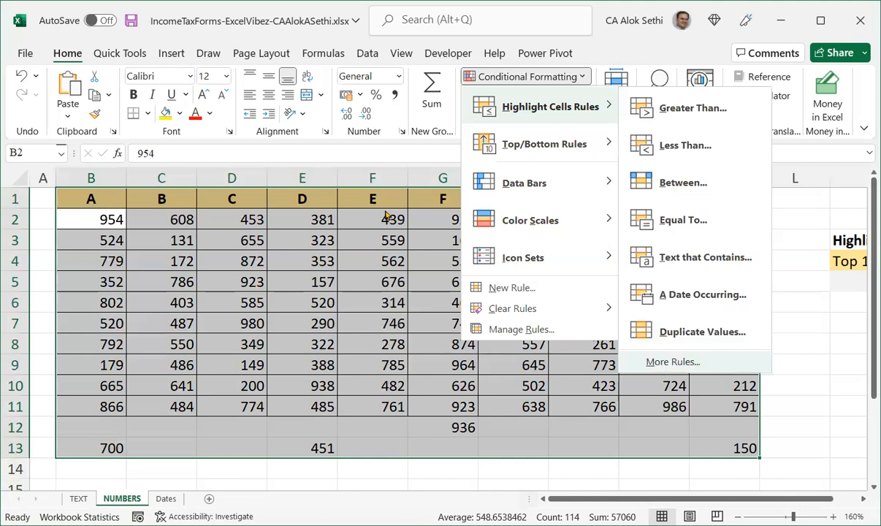
pyautogui.click(390, 203)
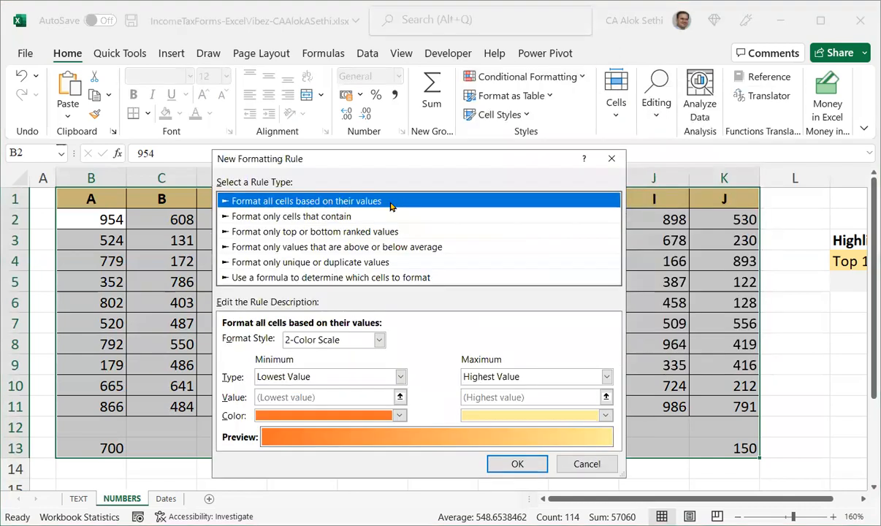
pyautogui.click(344, 340)
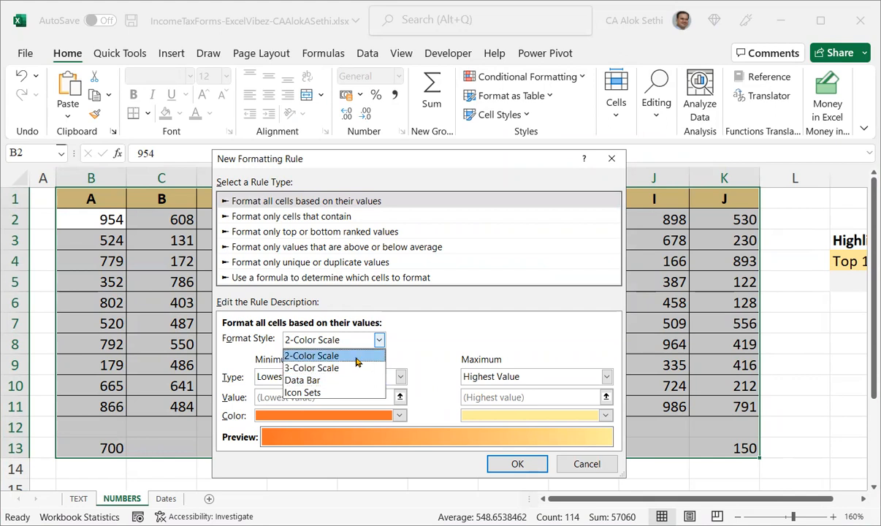
pyautogui.click(357, 358)
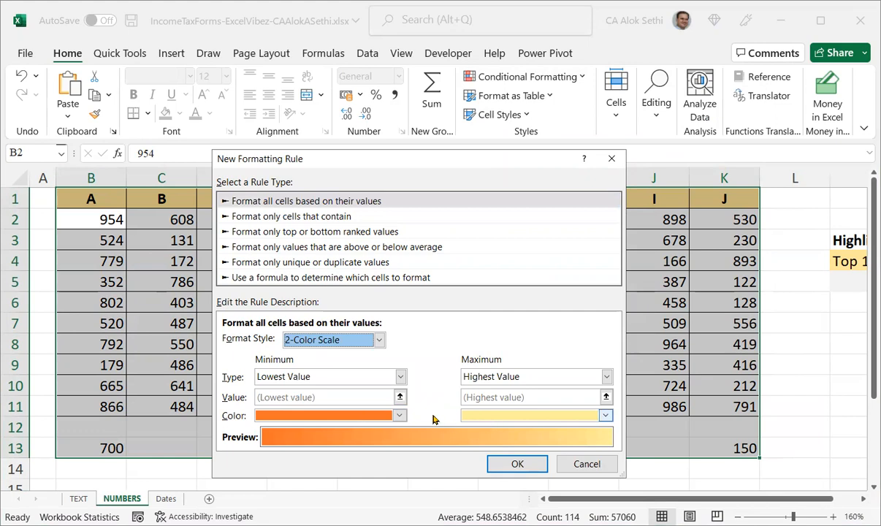
# Set the minimum colour to light gold and the maximum colour to dark gold, then apply the rule.
pyautogui.click(399, 416)
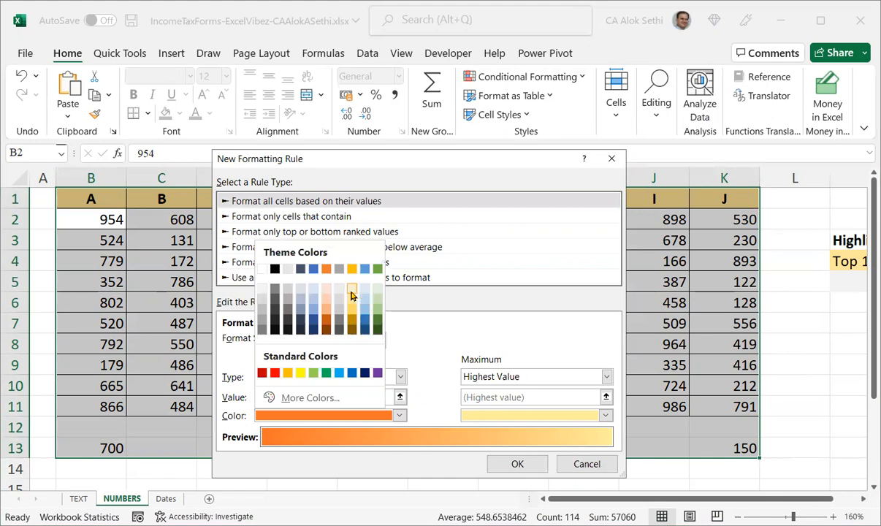
pyautogui.click(351, 292)
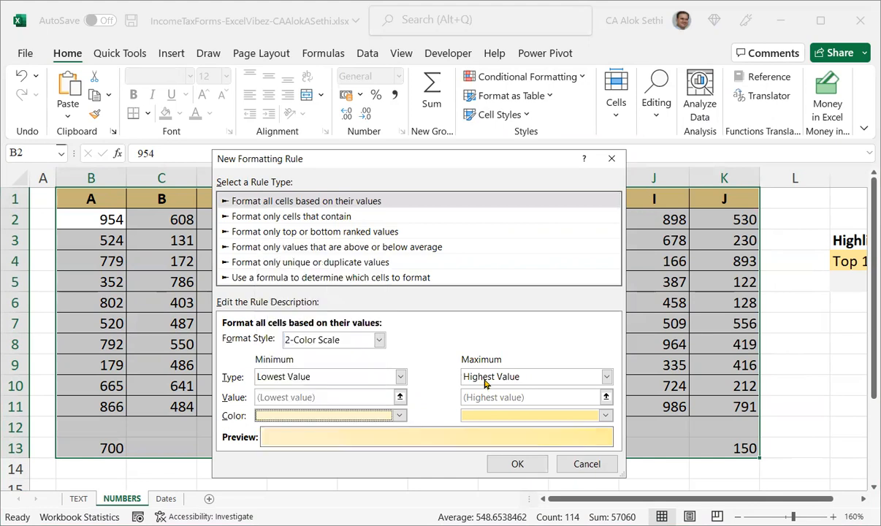
pyautogui.click(514, 415)
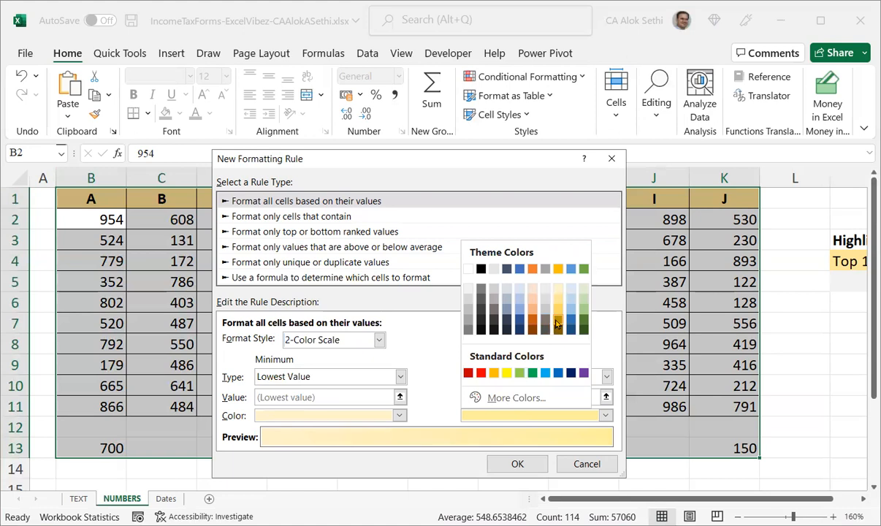
pyautogui.click(557, 323)
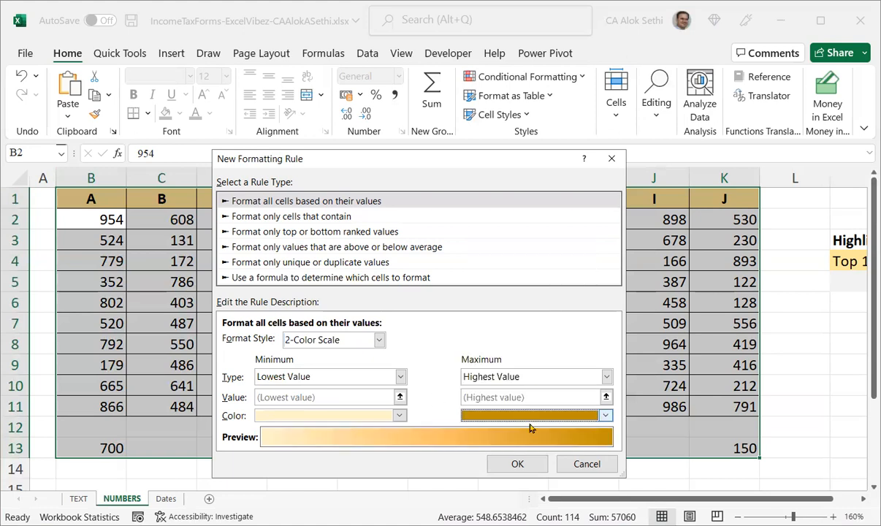
pyautogui.click(517, 466)
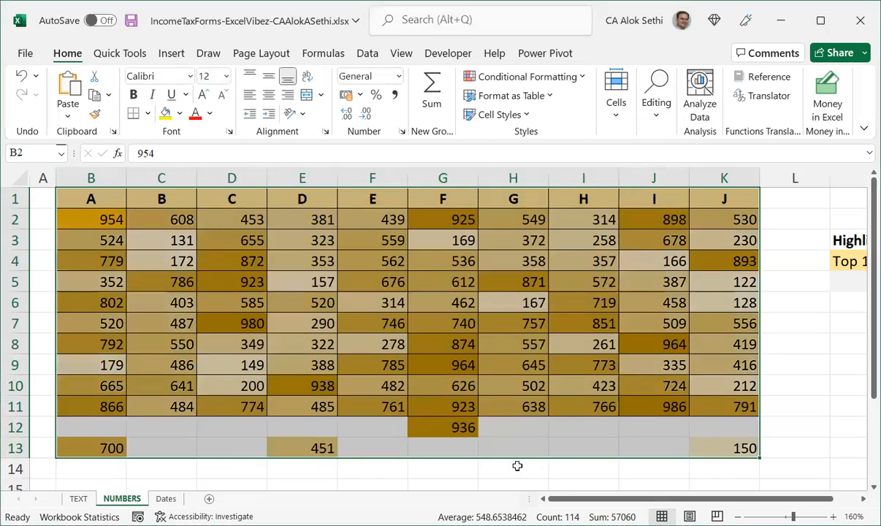
pyautogui.click(517, 465)
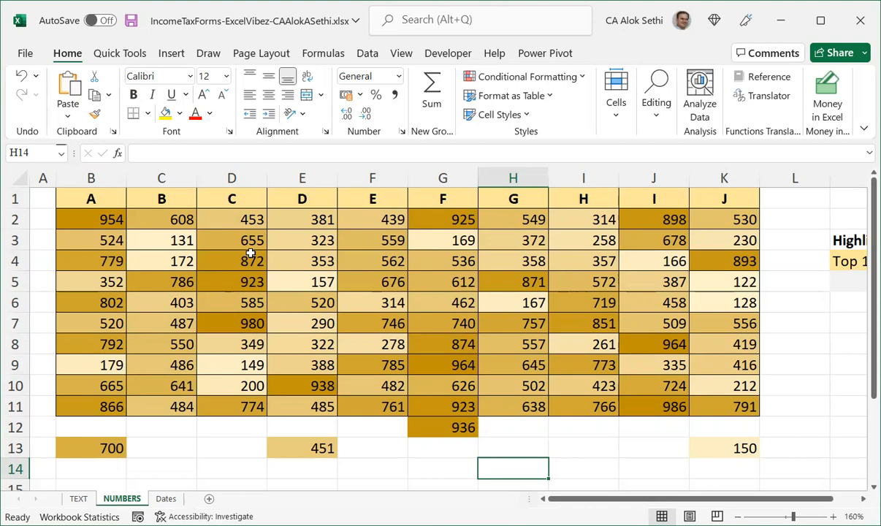
# Select the whole number table again and start another new rule formatting all cells based on their values.
pyautogui.hotkey('ctrl', 'a')
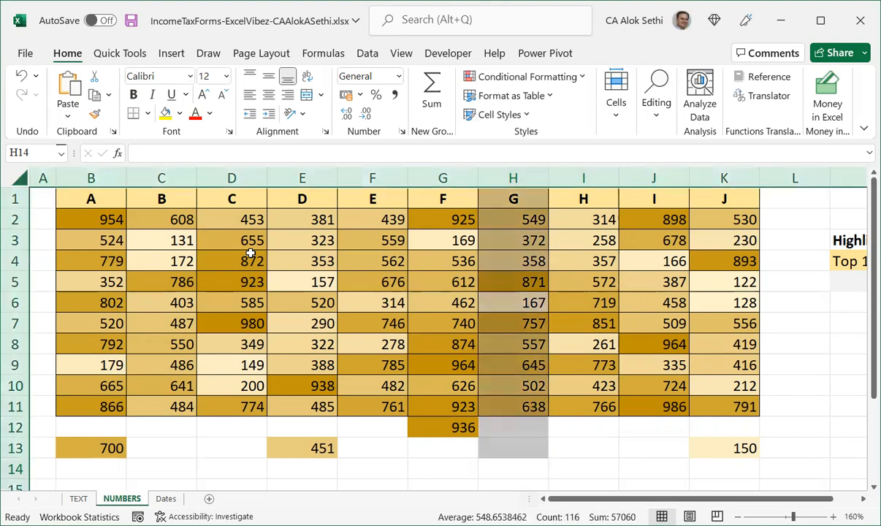
pyautogui.click(251, 254)
pyautogui.press('Up')
pyautogui.press('Up')
pyautogui.press('Up')
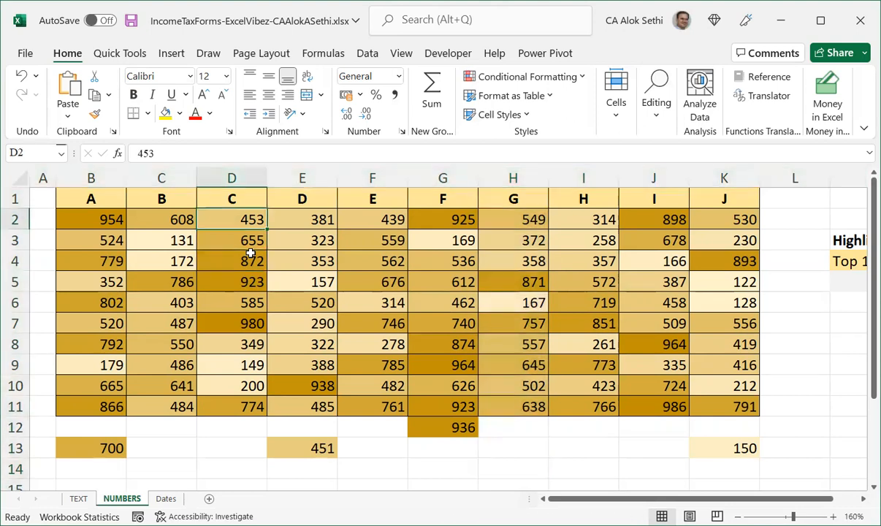
pyautogui.press('Left')
pyautogui.press('Left')
pyautogui.hotkey('ctrl', 'shift', 'Down')
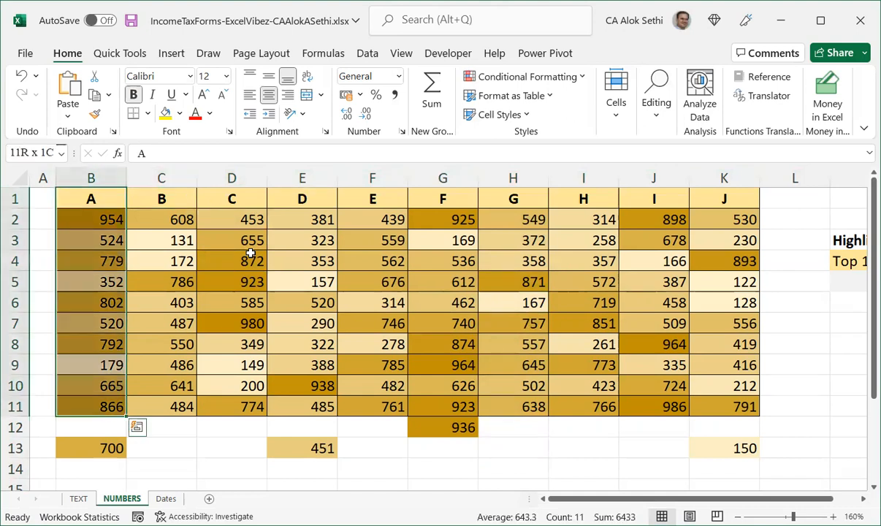
pyautogui.hotkey('ctrl', 'a')
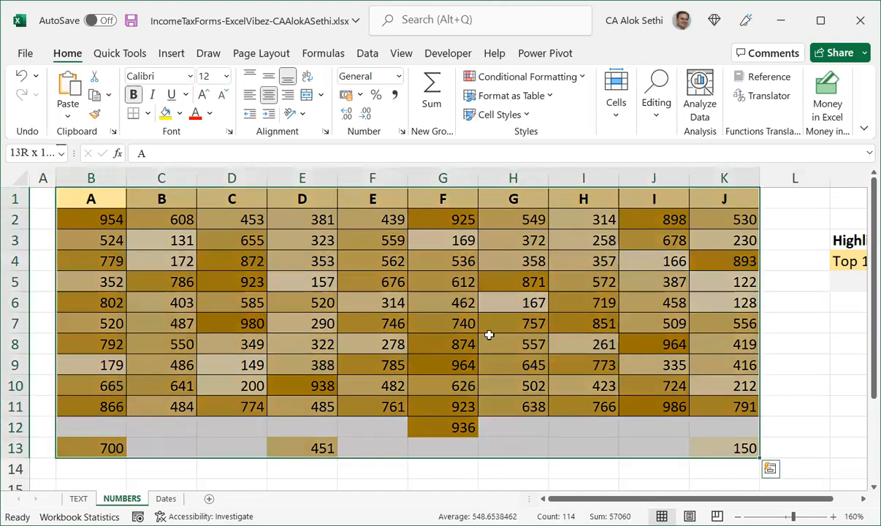
pyautogui.click(569, 81)
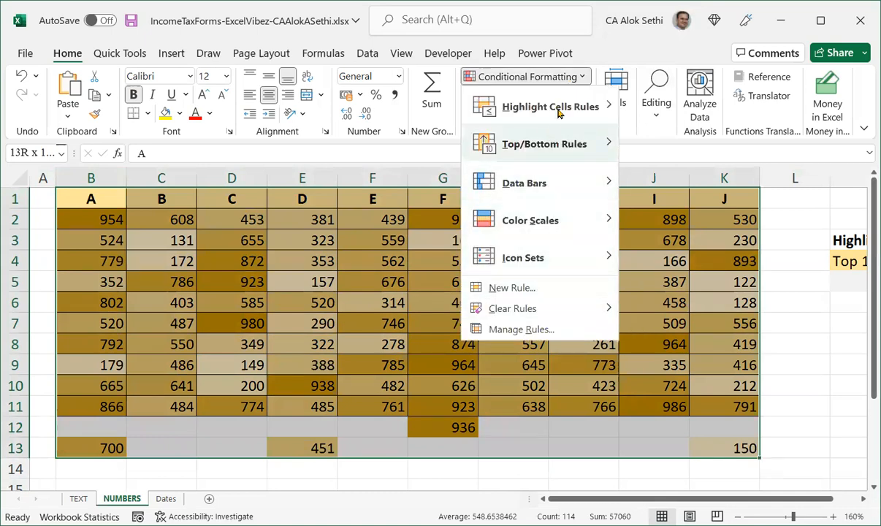
pyautogui.moveTo(597, 107)
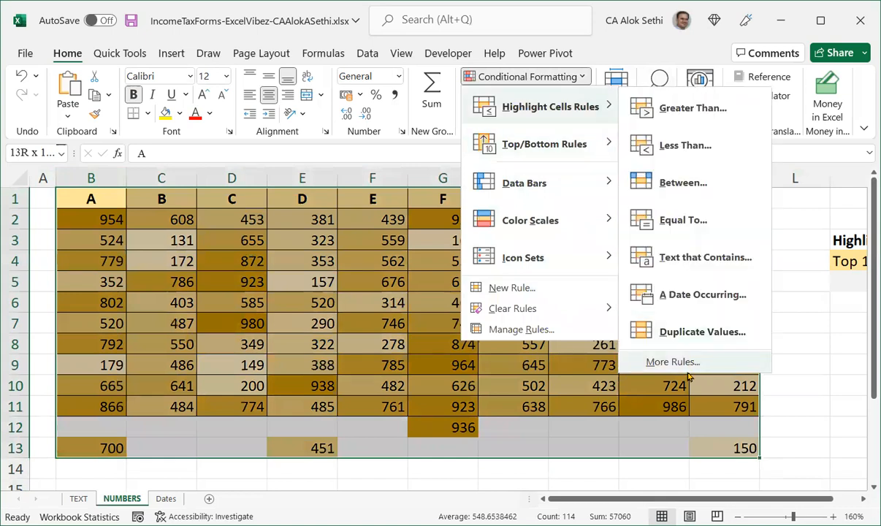
pyautogui.click(647, 358)
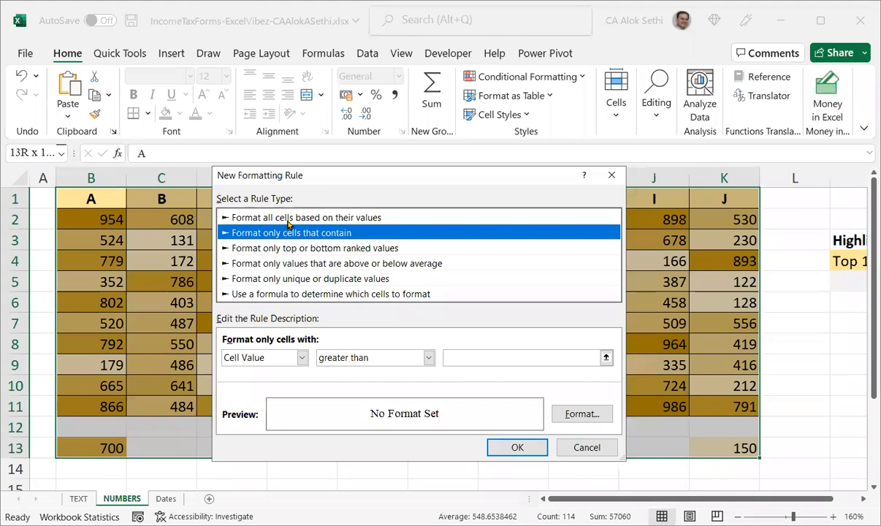
pyautogui.click(288, 218)
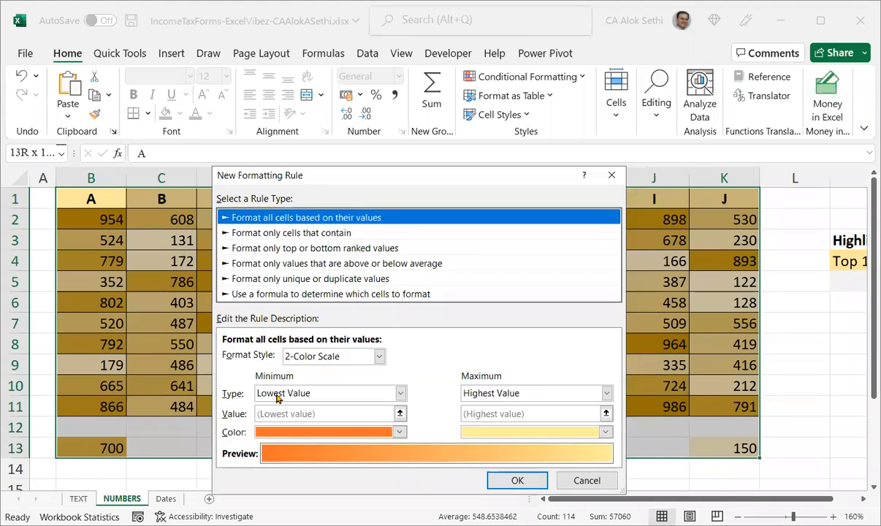
# Set the 2-Color Scale minimum to Number 300 and maximum to Number 800, then apply the rule.
pyautogui.click(265, 393)
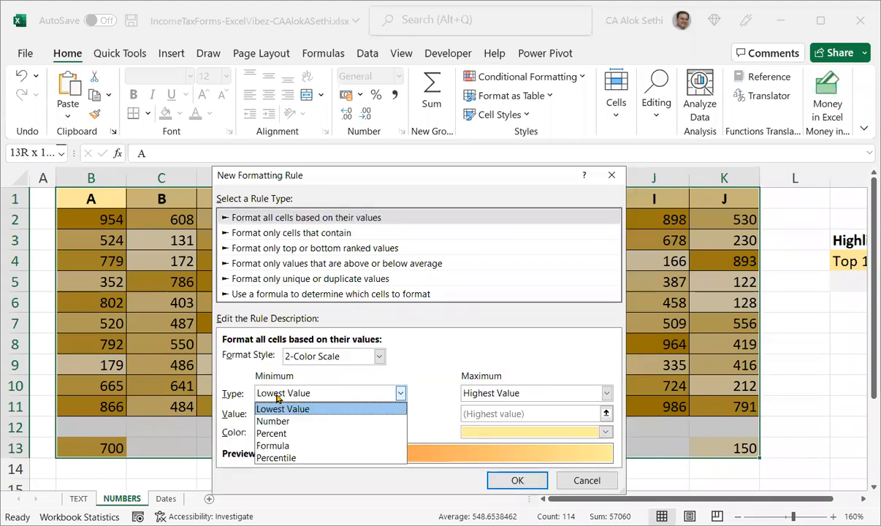
pyautogui.click(324, 421)
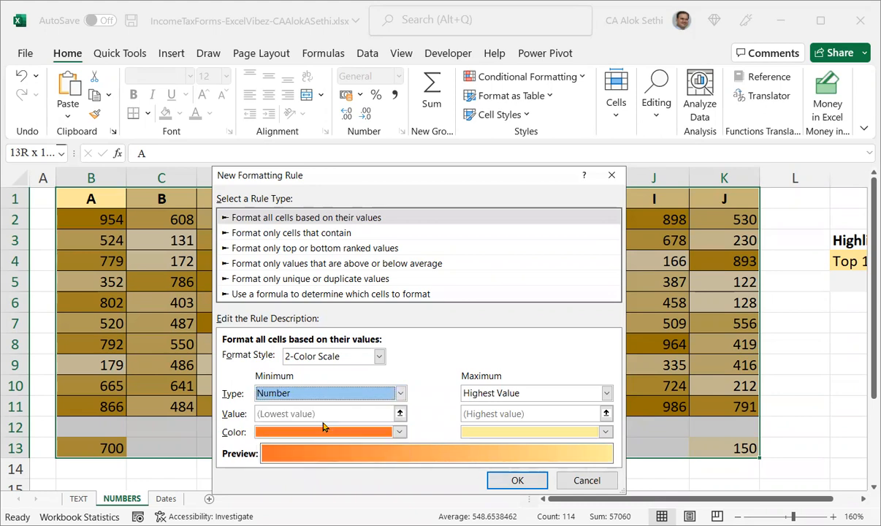
pyautogui.click(483, 395)
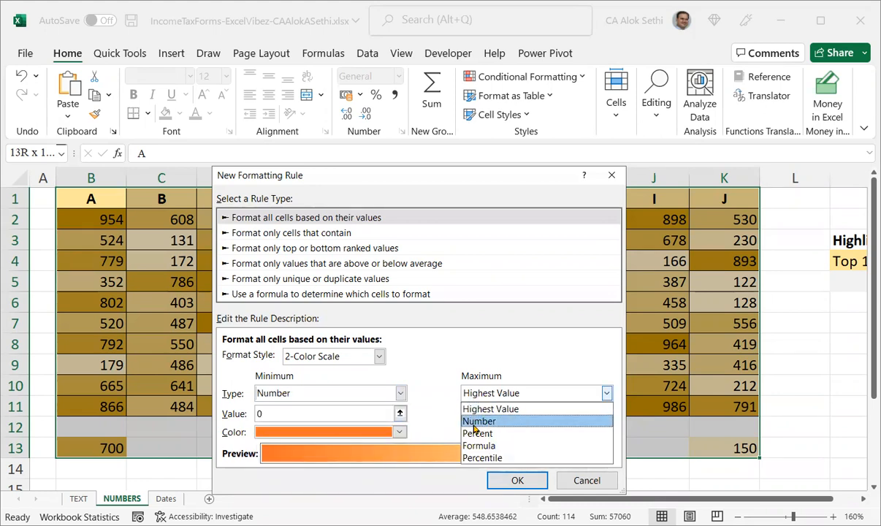
pyautogui.click(474, 422)
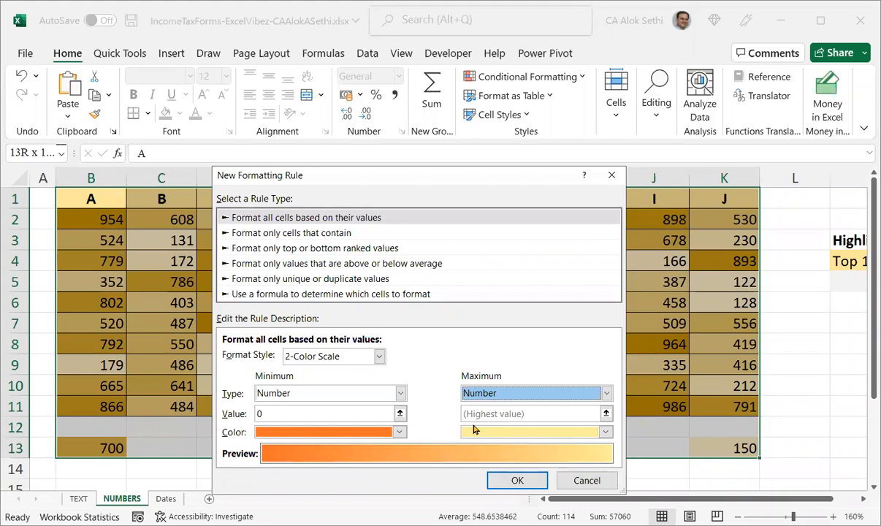
pyautogui.click(362, 414)
pyautogui.press('BackSpace')
pyautogui.write('300')
pyautogui.press('Tab')
pyautogui.press('Tab')
pyautogui.press('Tab')
pyautogui.write('8')
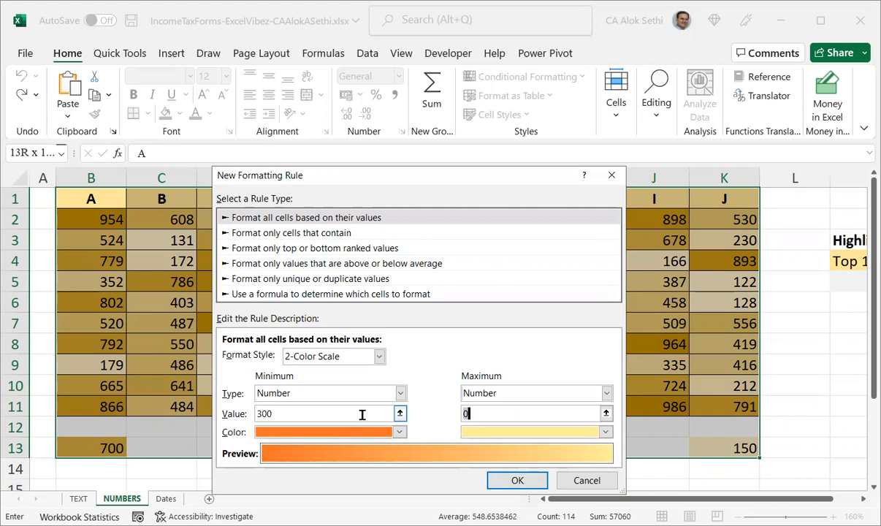
pyautogui.write('00')
pyautogui.click(500, 481)
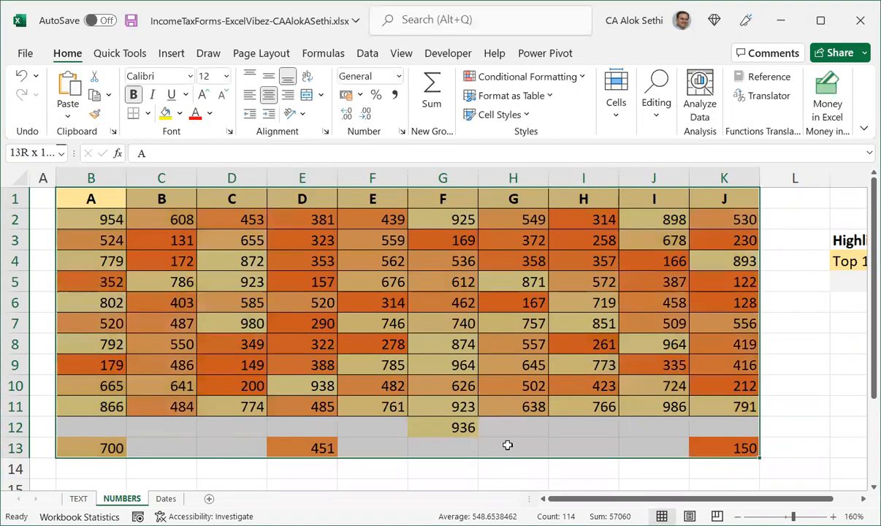
pyautogui.click(506, 445)
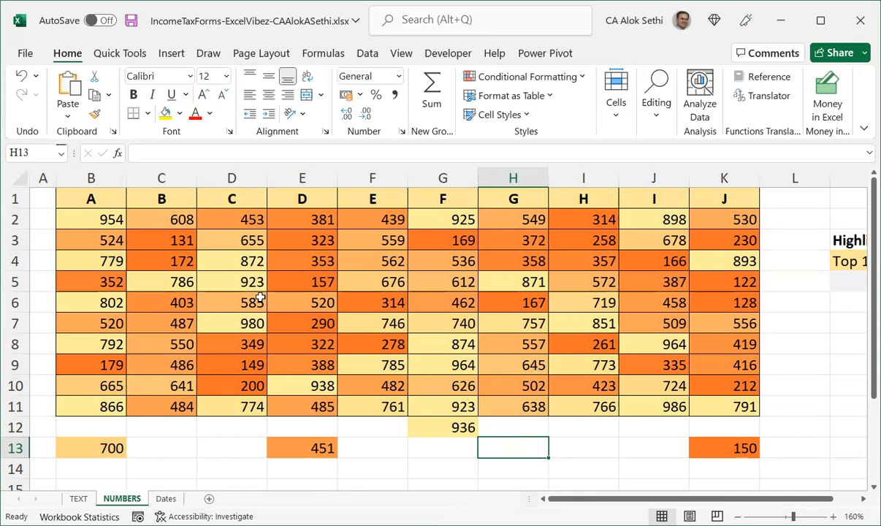
pyautogui.click(702, 445)
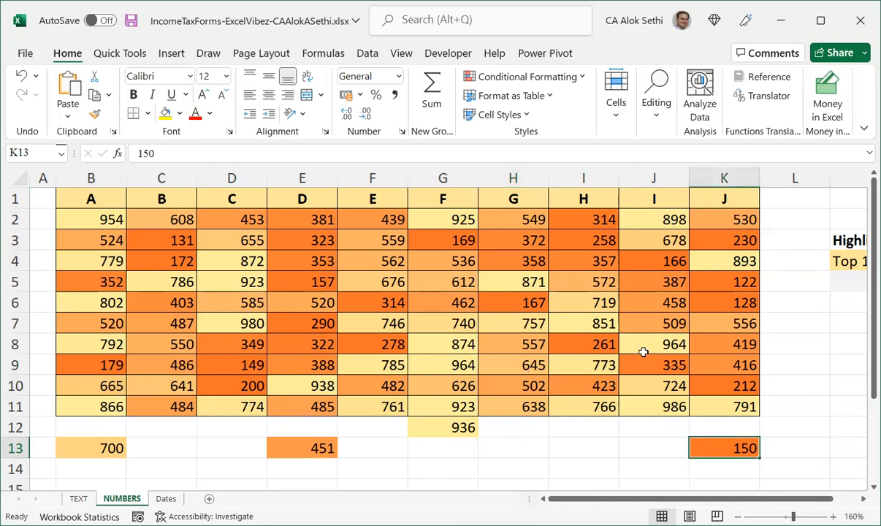
# Select the whole number table and start a new conditional formatting rule that formats all cells based on their values.
pyautogui.click(703, 390)
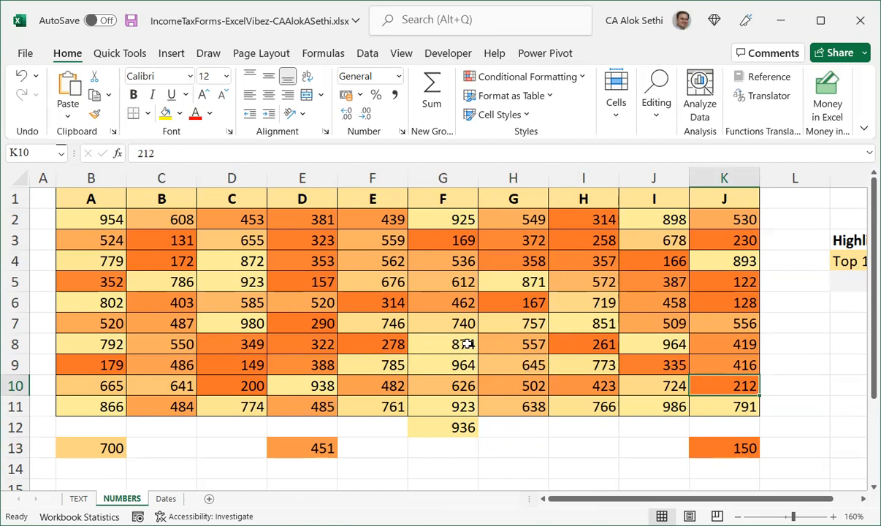
pyautogui.click(434, 340)
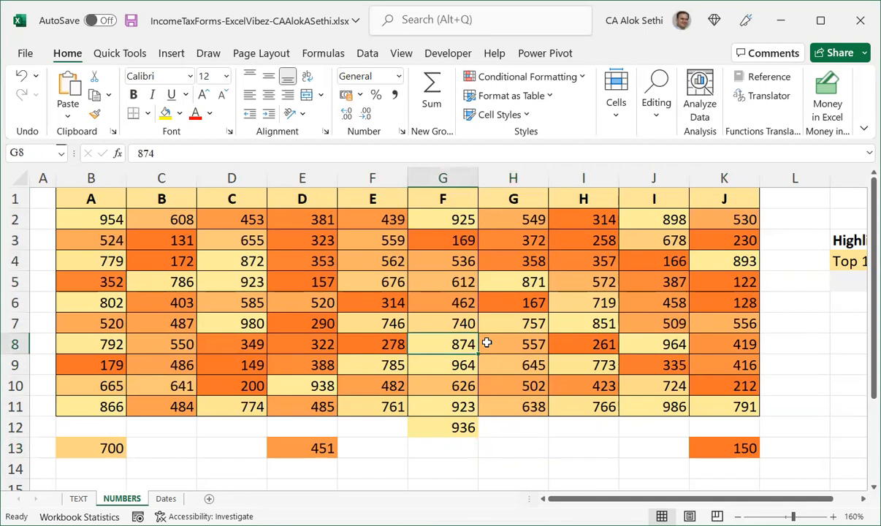
pyautogui.click(99, 216)
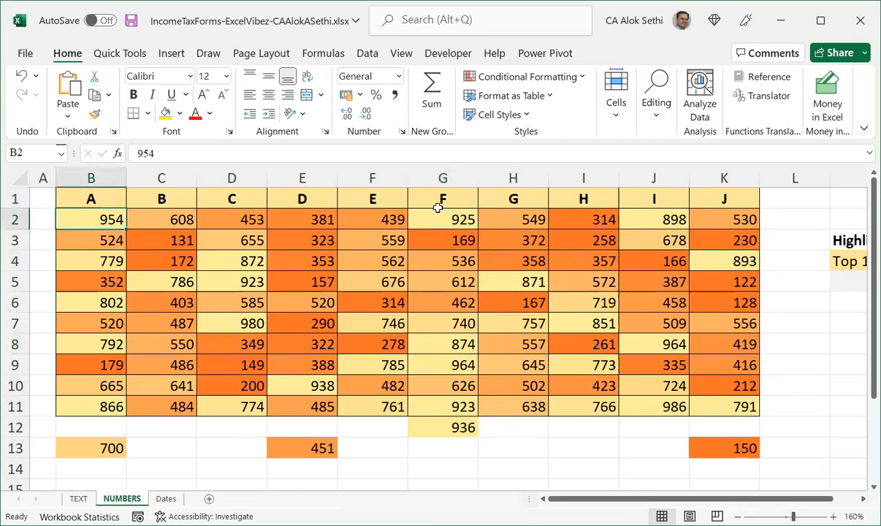
pyautogui.click(437, 206)
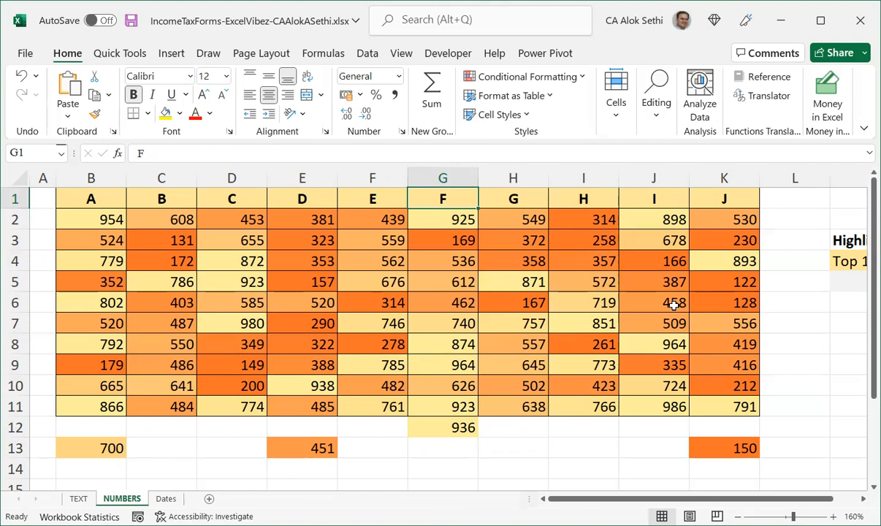
pyautogui.hotkey('ctrl', 'a')
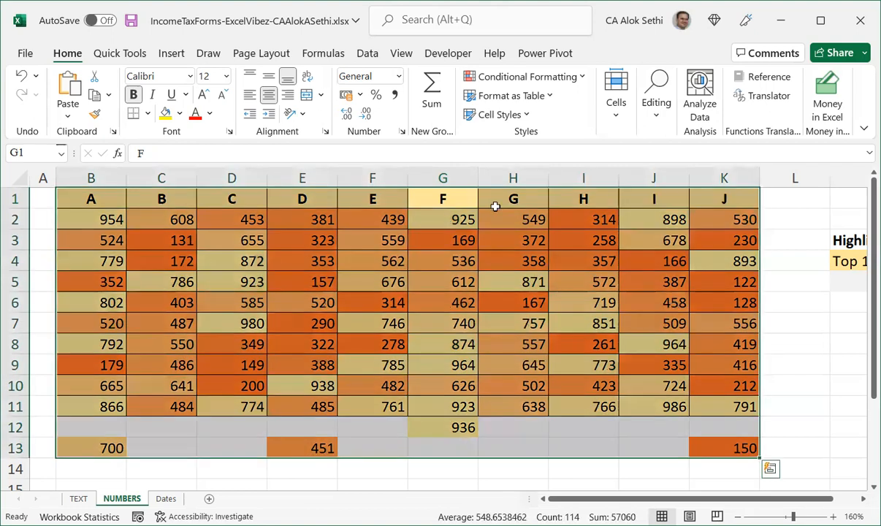
pyautogui.click(555, 79)
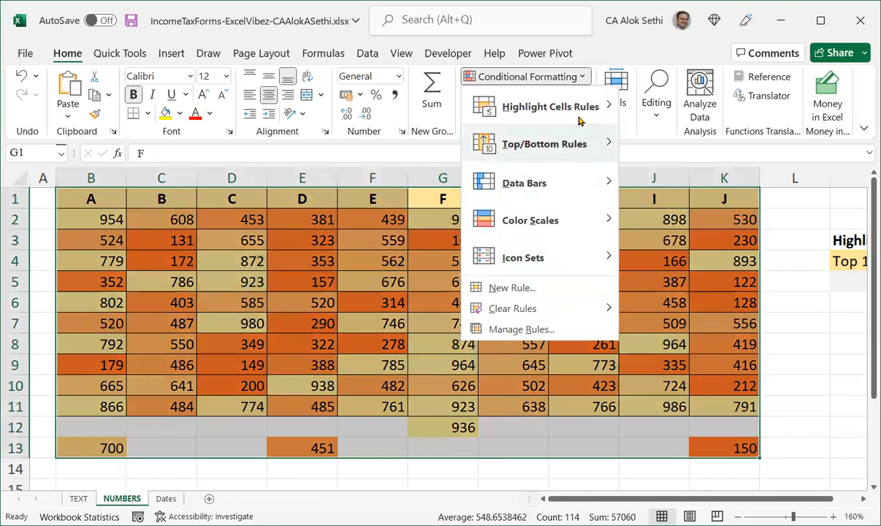
pyautogui.moveTo(604, 108)
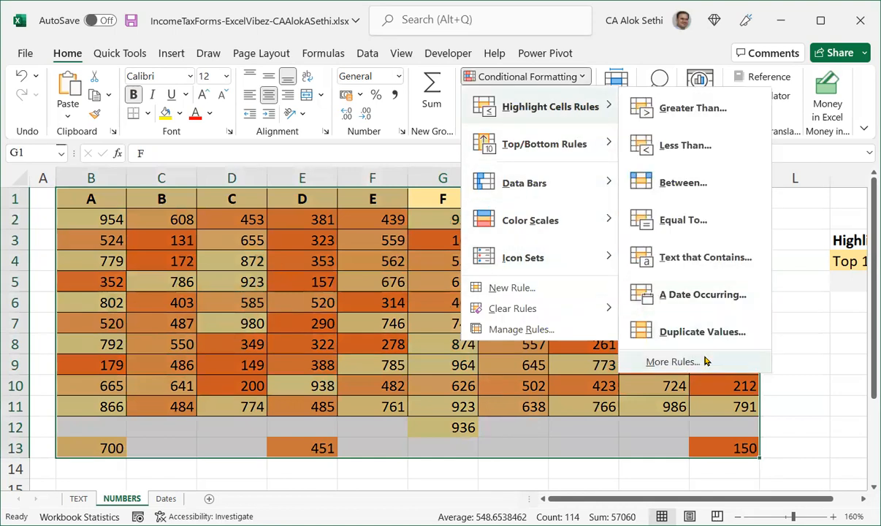
pyautogui.click(686, 361)
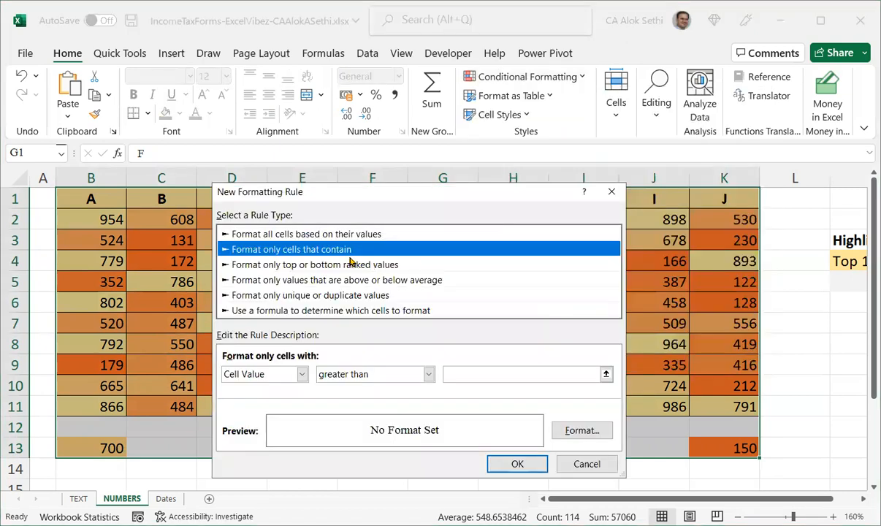
pyautogui.click(341, 233)
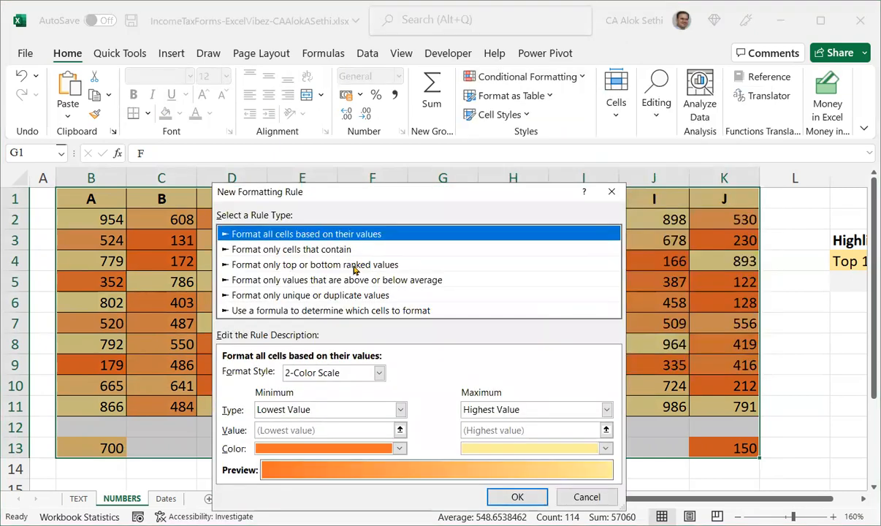
# Set the 2-Color Scale minimum and maximum types to Formula with values >400 and <800, then apply the rule.
pyautogui.click(354, 408)
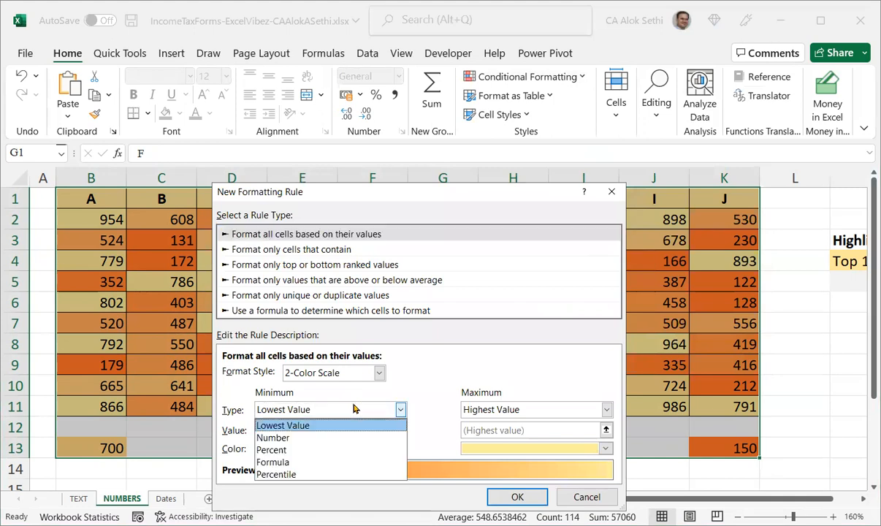
pyautogui.click(333, 437)
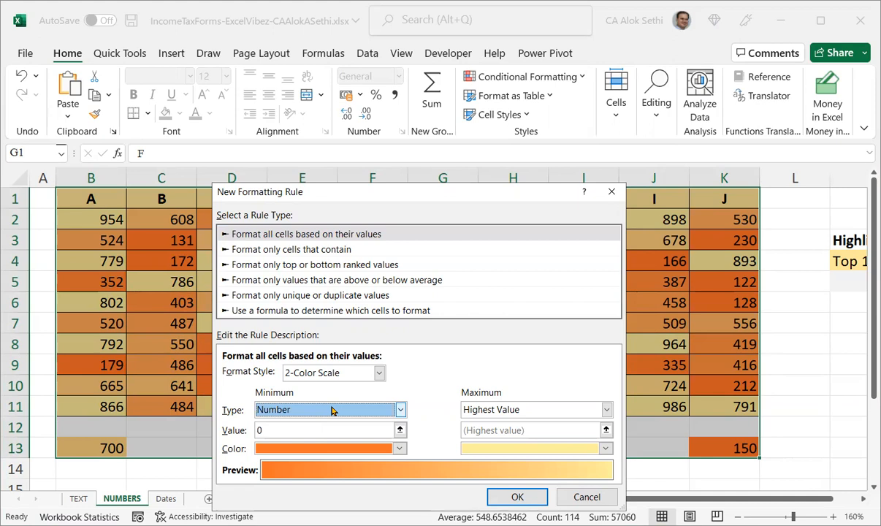
pyautogui.click(331, 411)
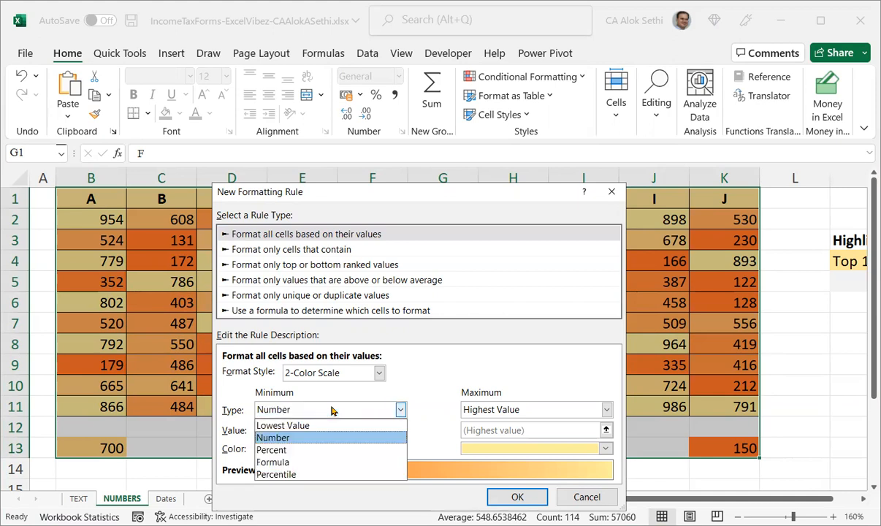
pyautogui.click(293, 463)
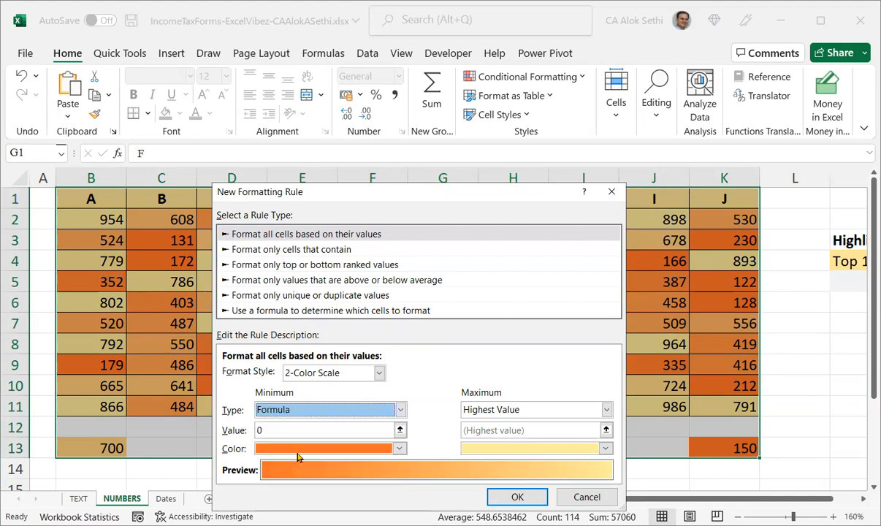
pyautogui.click(305, 431)
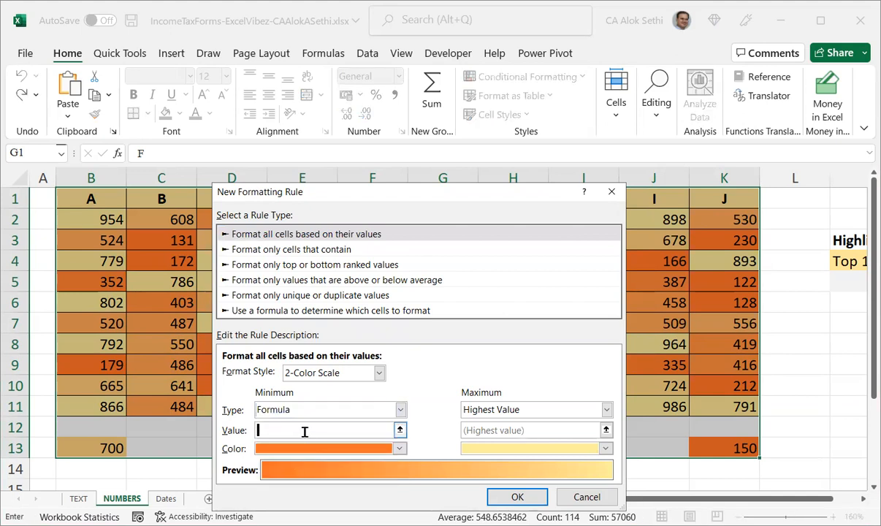
pyautogui.click(505, 410)
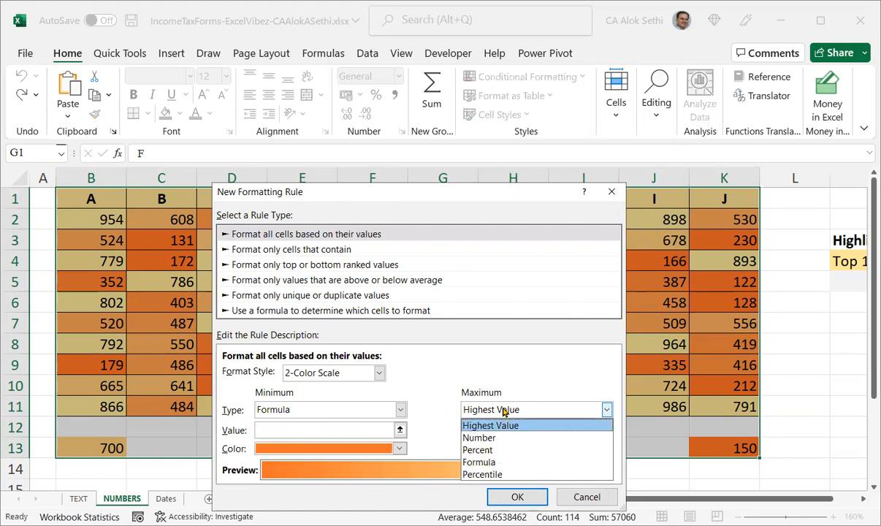
pyautogui.click(479, 462)
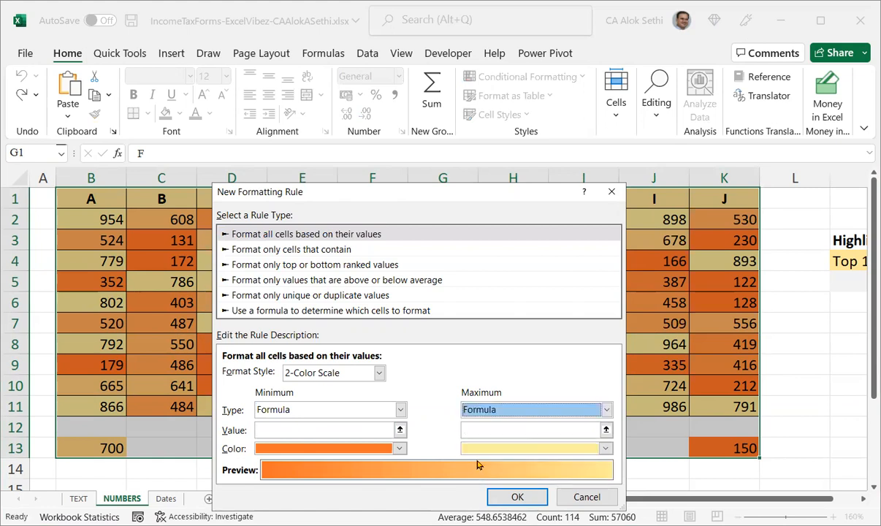
pyautogui.click(372, 428)
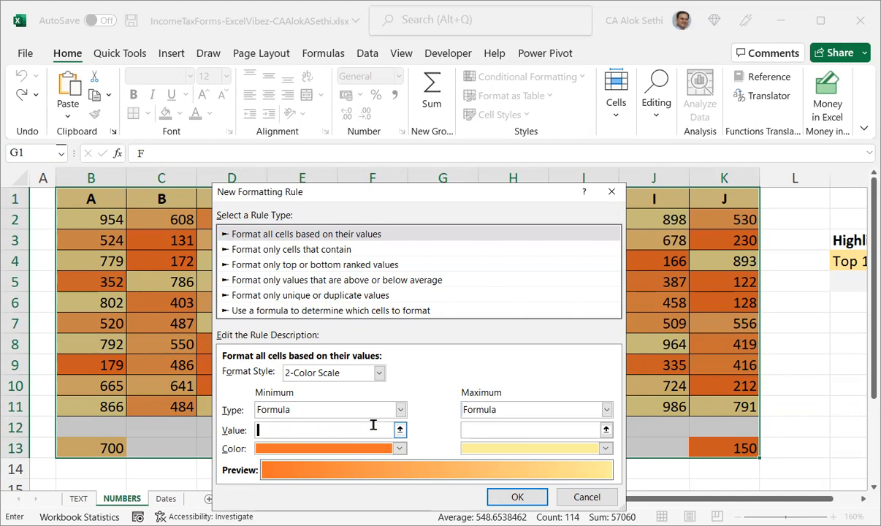
pyautogui.write('>400')
pyautogui.press('Tab')
pyautogui.write('<800')
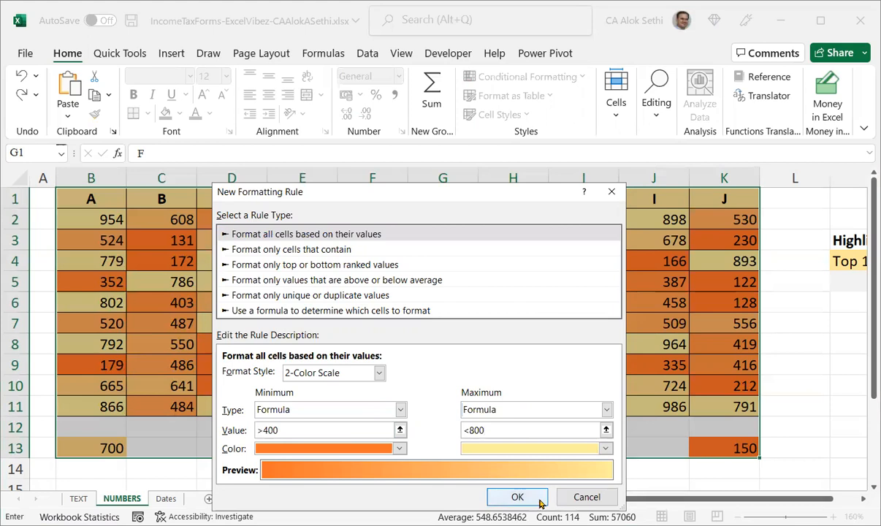
pyautogui.click(517, 498)
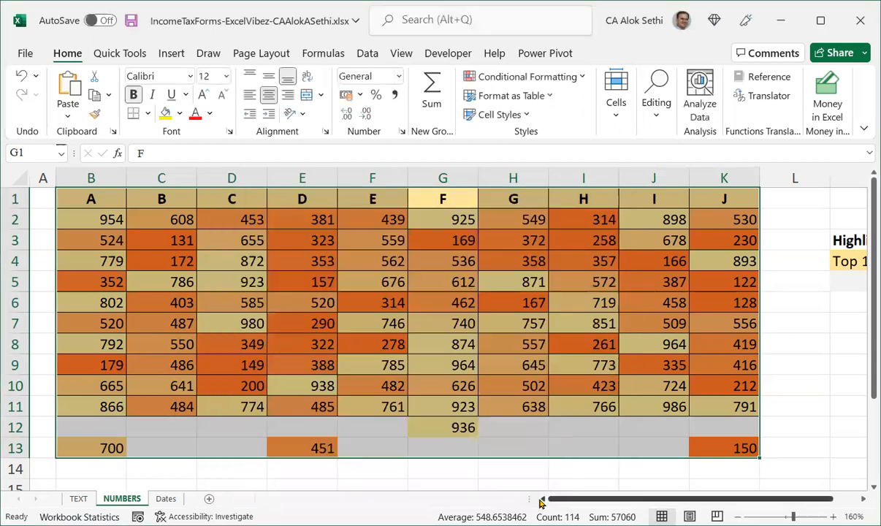
# Reselect the number table from A through J and open a new rule formatting all cells based on their values.
pyautogui.click(554, 447)
pyautogui.hotkey('ctrl', 'shift', 'Up')
pyautogui.hotkey('ctrl', 'shift', 'Up')
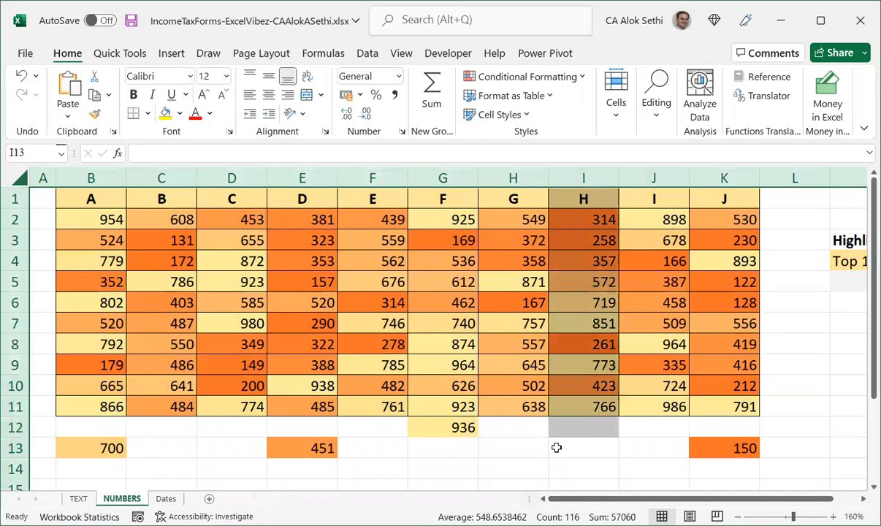
pyautogui.click(122, 201)
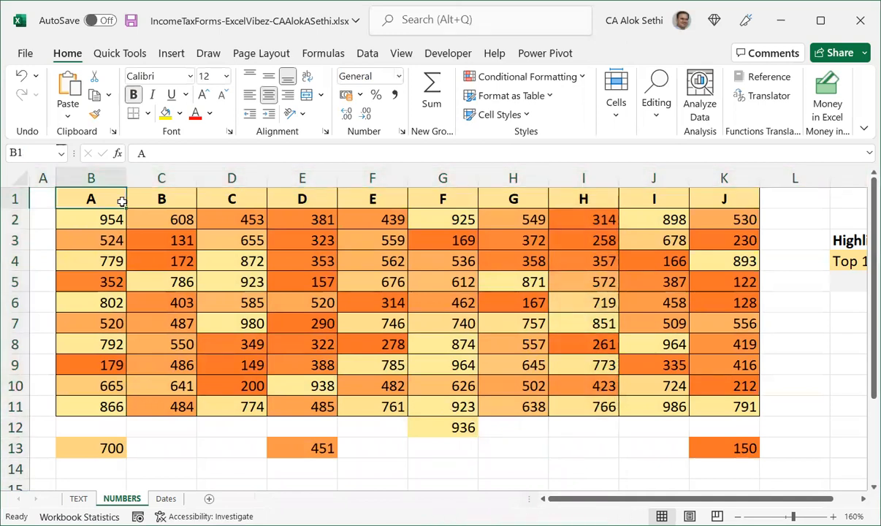
pyautogui.hotkey('shift', 'Down')
pyautogui.hotkey('shift', 'Down')
pyautogui.hotkey('shift', 'Down')
pyautogui.hotkey('shift', 'Down')
pyautogui.hotkey('shift', 'Down')
pyautogui.hotkey('shift', 'Down')
pyautogui.hotkey('shift', 'Down')
pyautogui.hotkey('shift', 'Down')
pyautogui.hotkey('shift', 'Down')
pyautogui.hotkey('shift', 'Down')
pyautogui.hotkey('shift', 'Down')
pyautogui.hotkey('shift', 'Down')
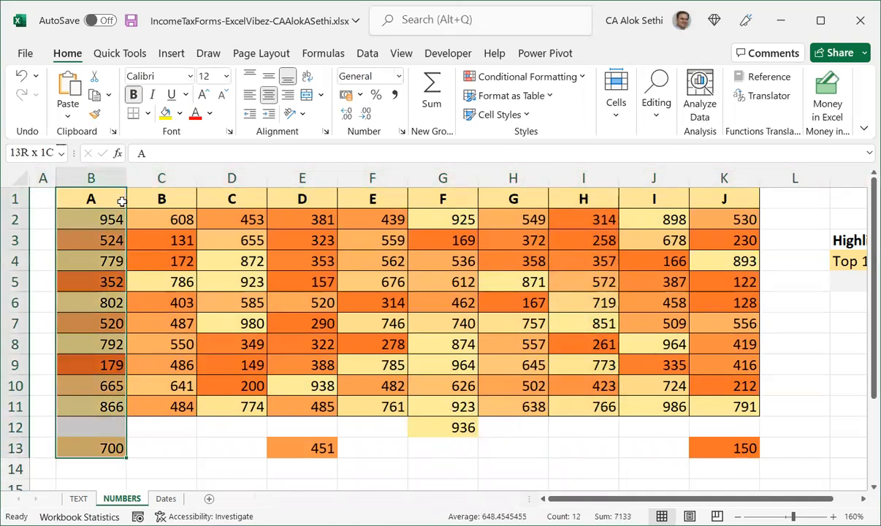
pyautogui.hotkey('shift', 'Right')
pyautogui.hotkey('shift', 'Right')
pyautogui.hotkey('shift', 'Right')
pyautogui.hotkey('shift', 'Right')
pyautogui.hotkey('shift', 'Right')
pyautogui.hotkey('shift', 'Right')
pyautogui.hotkey('shift', 'Right')
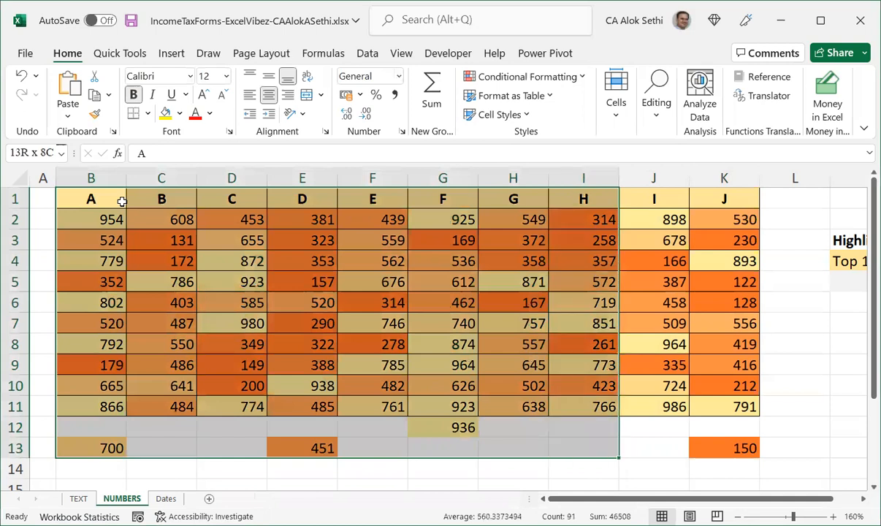
pyautogui.hotkey('shift', 'Right')
pyautogui.hotkey('shift', 'Right')
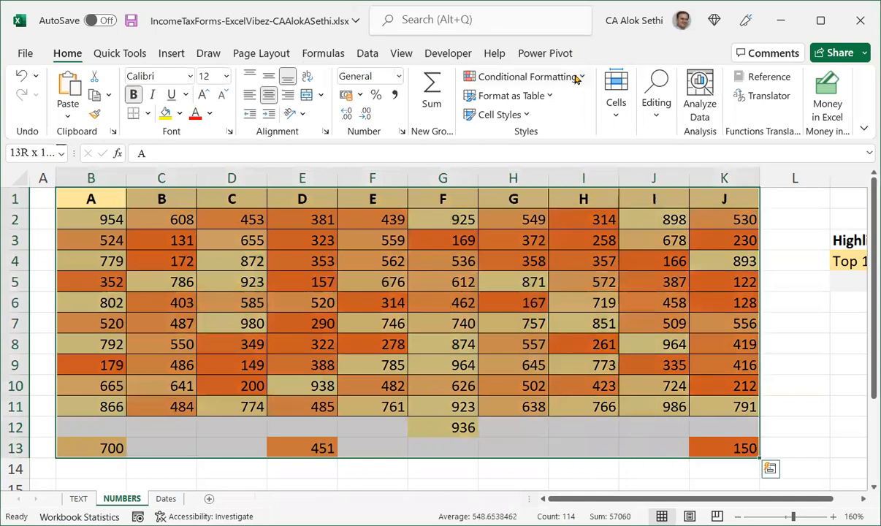
pyautogui.click(544, 77)
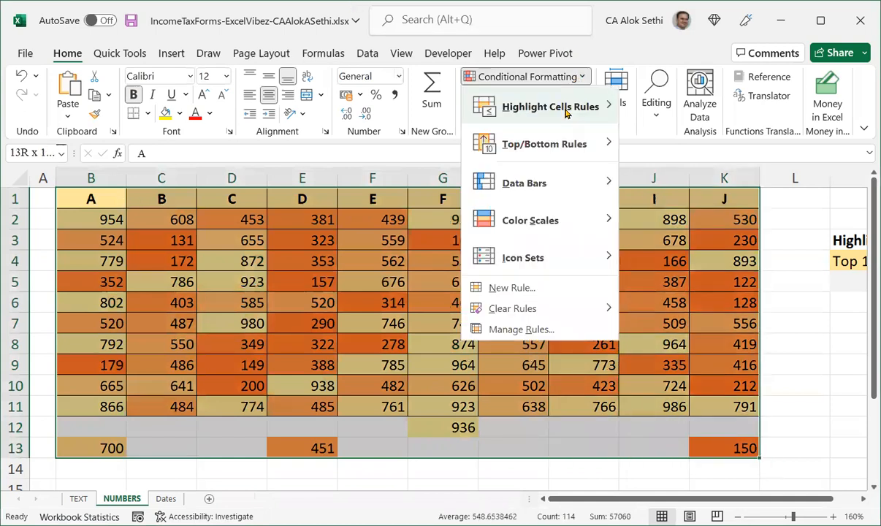
pyautogui.moveTo(566, 109)
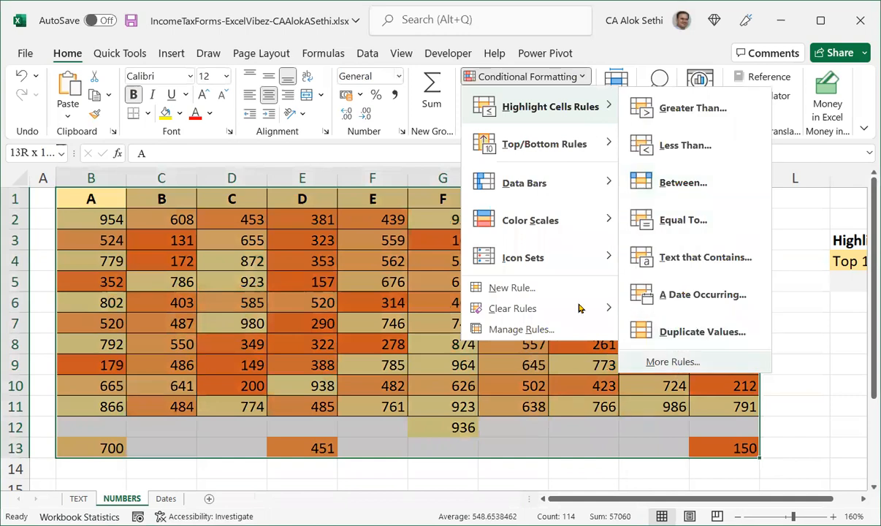
pyautogui.click(672, 368)
pyautogui.click(338, 252)
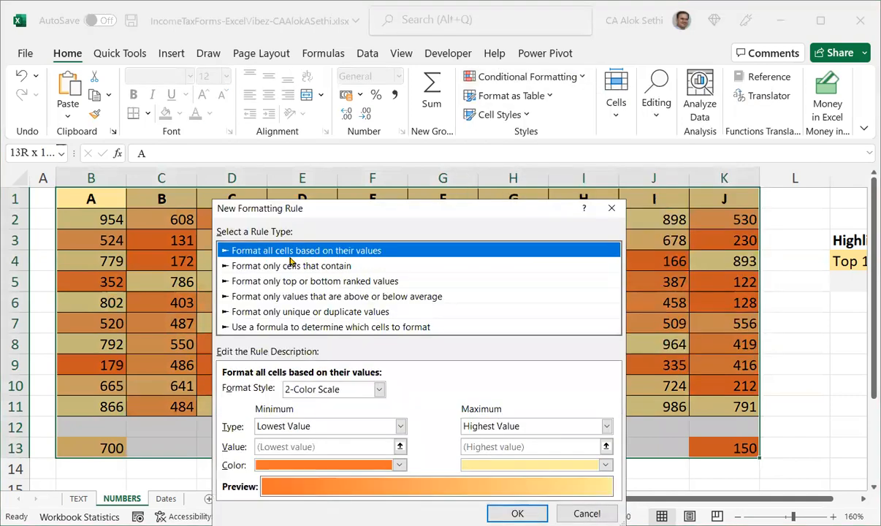
# Change the format style to a 3-Color Scale with Lowest Value as minimum and apply the rule.
pyautogui.click(336, 387)
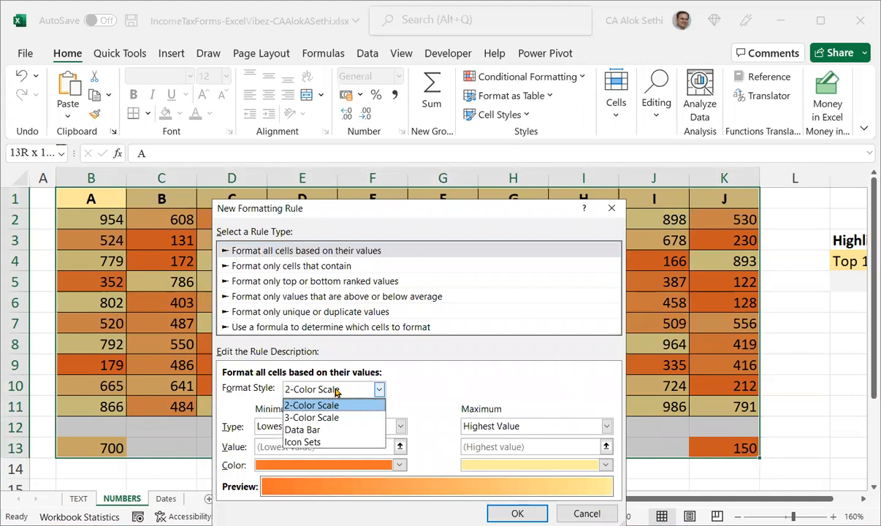
pyautogui.click(347, 415)
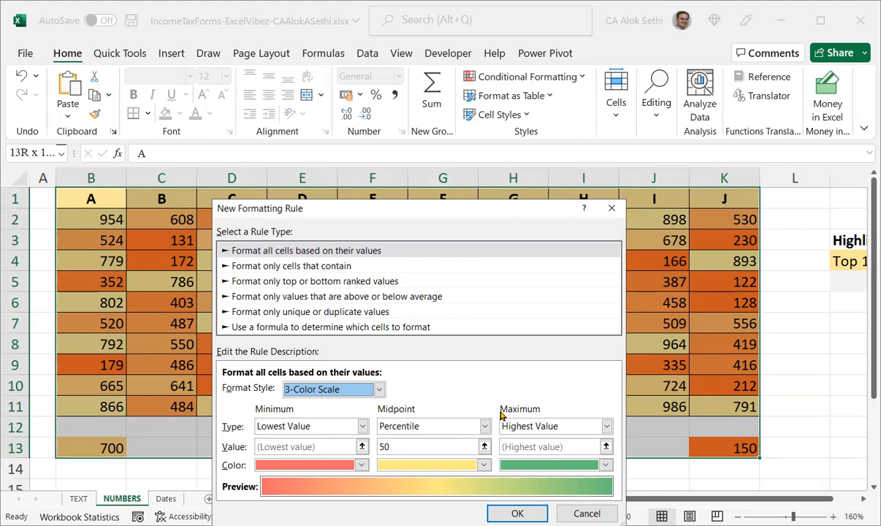
pyautogui.click(348, 427)
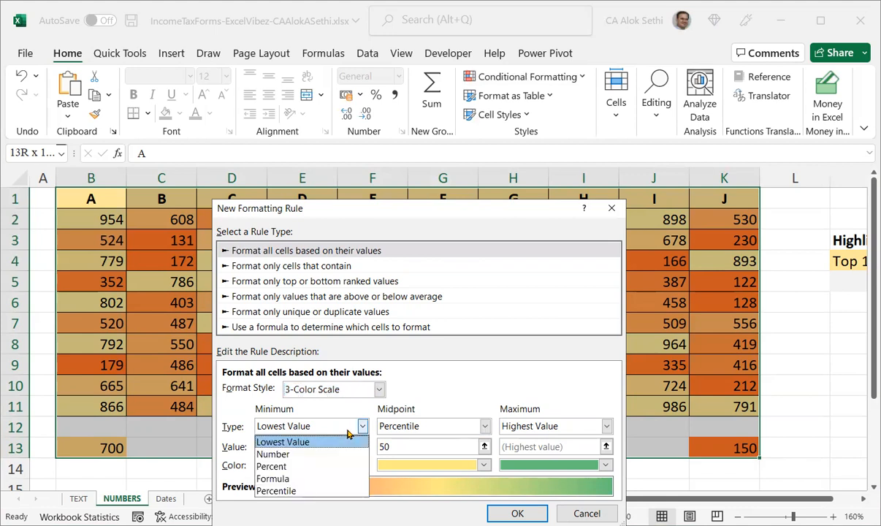
pyautogui.click(345, 440)
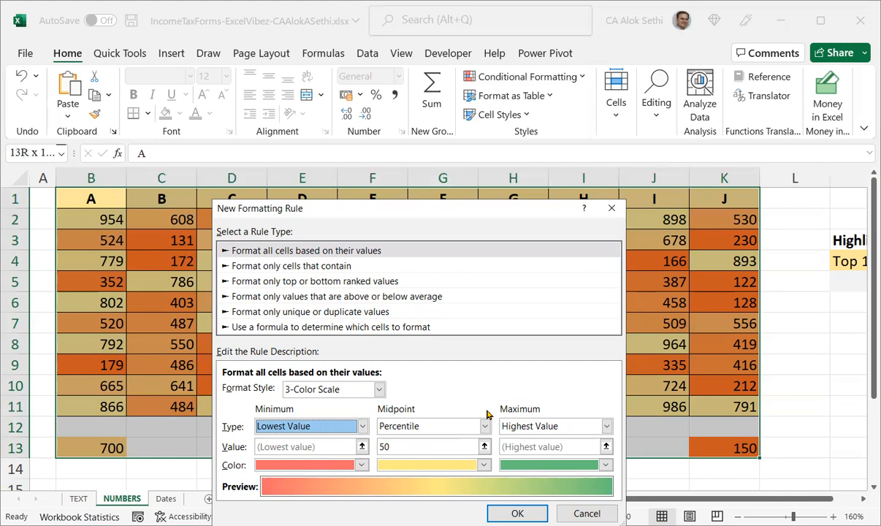
pyautogui.press('Return')
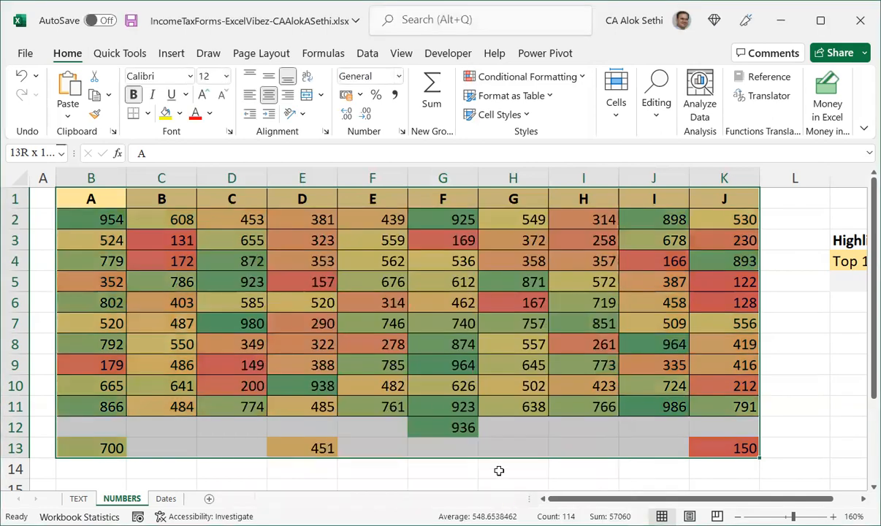
pyautogui.click(499, 470)
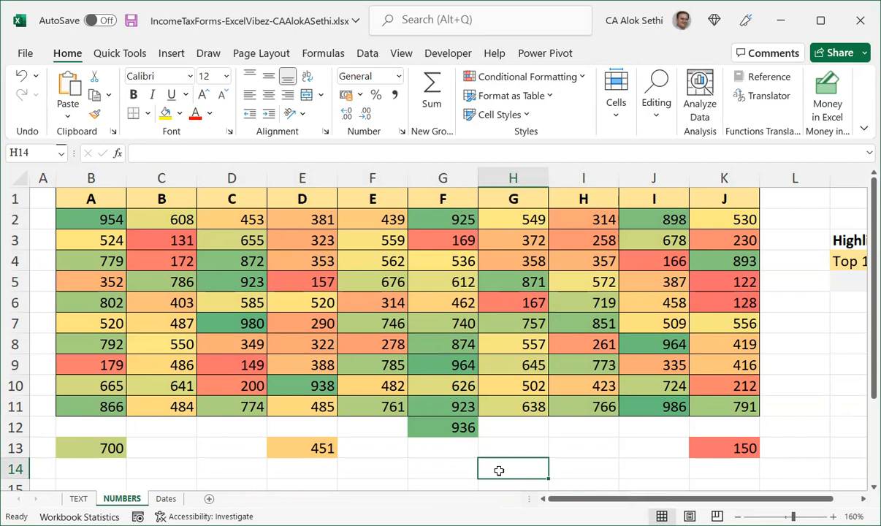
# Enter a MEDIAN formula over the NUMBERS range in cell G14.
pyautogui.click(438, 478)
pyautogui.write('=')
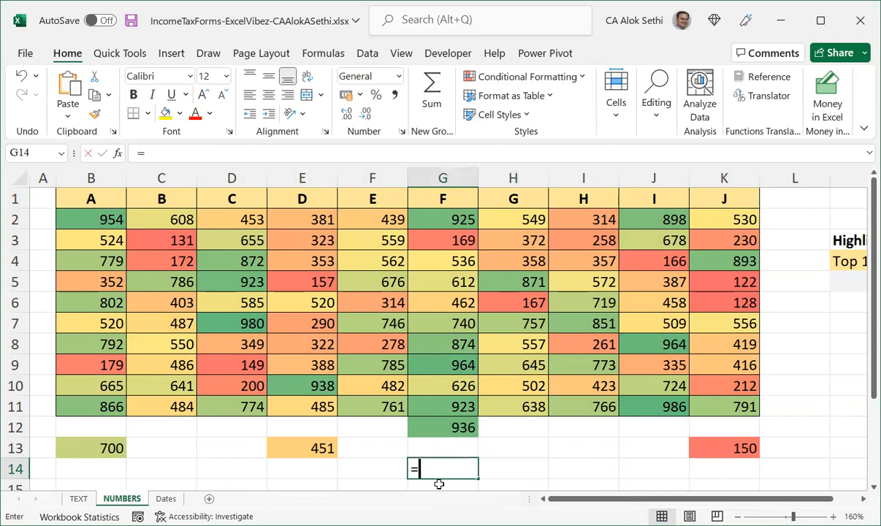
pyautogui.write('median')
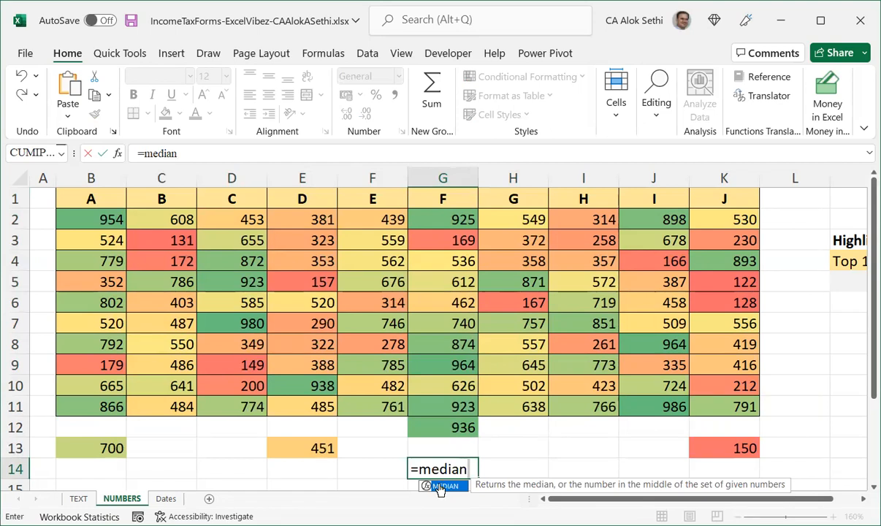
pyautogui.write('(')
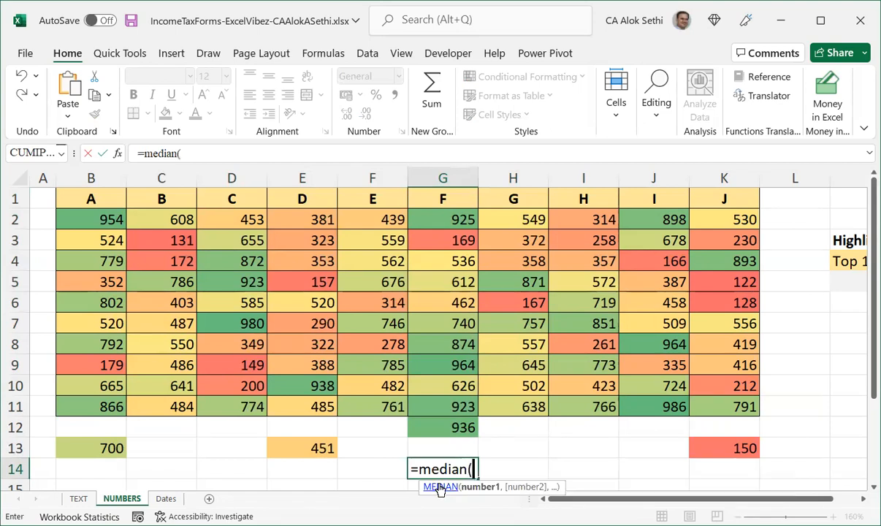
pyautogui.click(92, 224)
pyautogui.moveTo(91, 223); pyautogui.dragTo(93, 242)
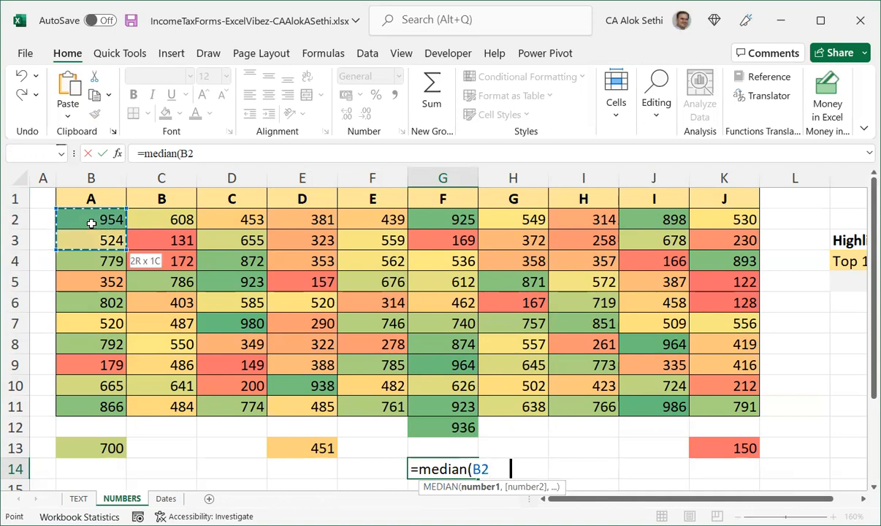
pyautogui.hotkey('shift', 'Down')
pyautogui.hotkey('shift', 'Down')
pyautogui.hotkey('shift', 'Down')
pyautogui.hotkey('shift', 'Down')
pyautogui.hotkey('shift', 'Down')
pyautogui.hotkey('shift', 'Down')
pyautogui.hotkey('shift', 'Down')
pyautogui.hotkey('shift', 'Down')
pyautogui.hotkey('shift', 'Down')
pyautogui.hotkey('shift', 'Down')
pyautogui.hotkey('shift', 'Right')
pyautogui.hotkey('shift', 'Right')
pyautogui.hotkey('shift', 'Right')
pyautogui.hotkey('shift', 'Right')
pyautogui.hotkey('shift', 'Right')
pyautogui.hotkey('shift', 'Right')
pyautogui.hotkey('shift', 'Right')
pyautogui.hotkey('shift', 'Right')
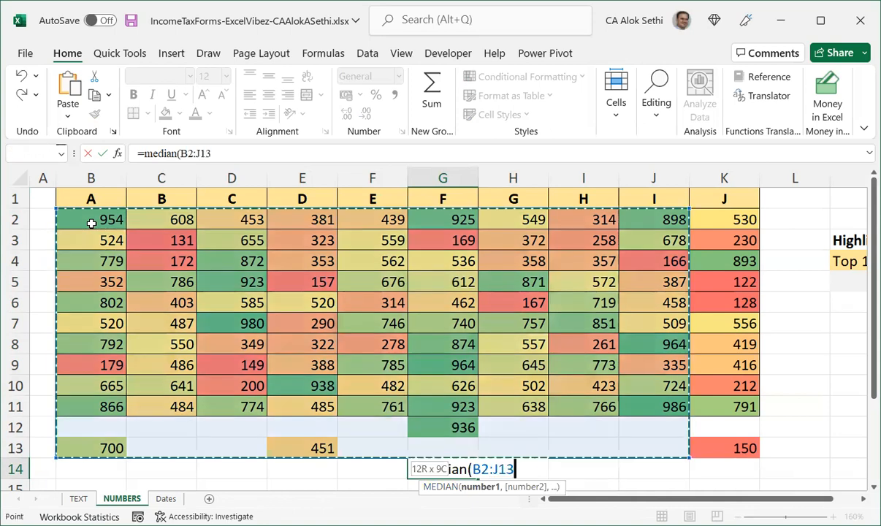
pyautogui.hotkey('shift', 'Right')
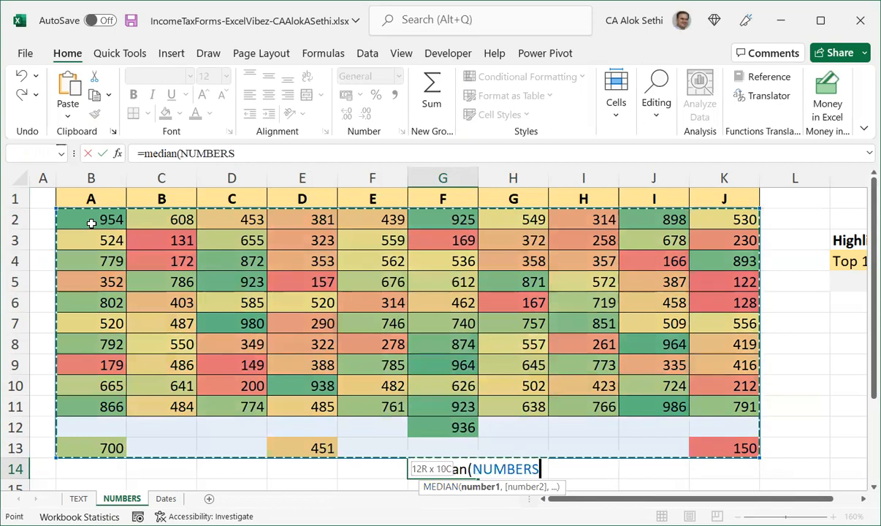
pyautogui.write(')')
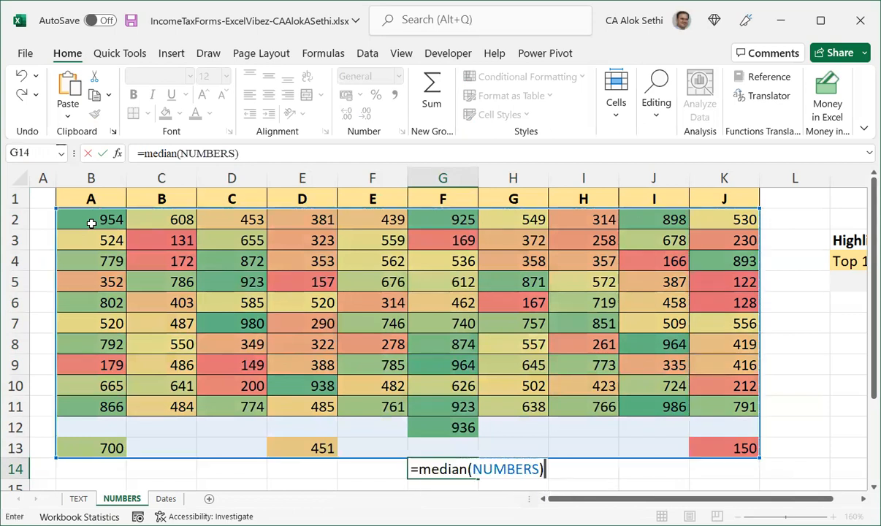
pyautogui.press('Return')
pyautogui.press('Up')
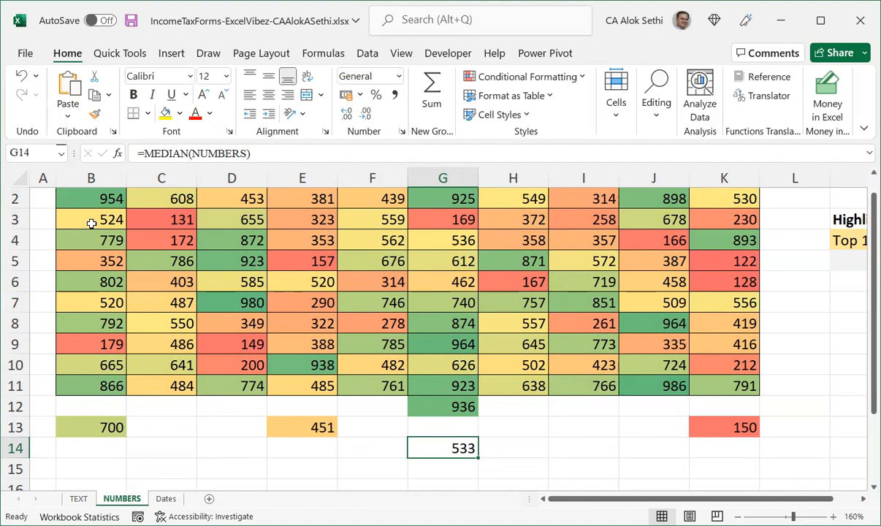
# Examine individual cell values in the table against their color-scale shading.
pyautogui.scroll(1, 91, 223)
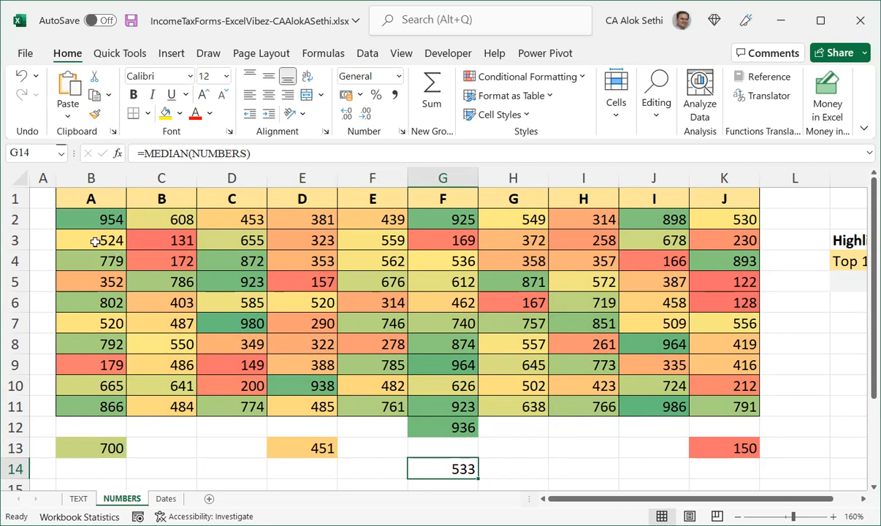
pyautogui.click(95, 242)
pyautogui.click(81, 325)
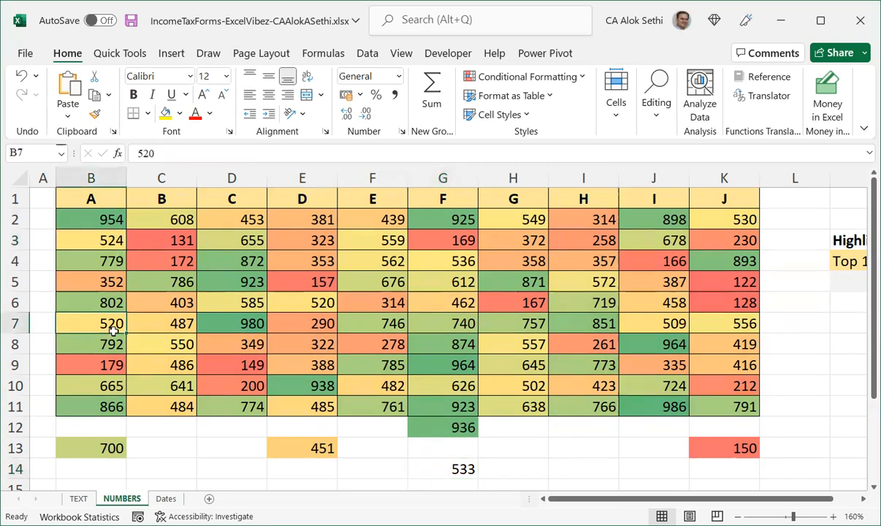
pyautogui.click(157, 364)
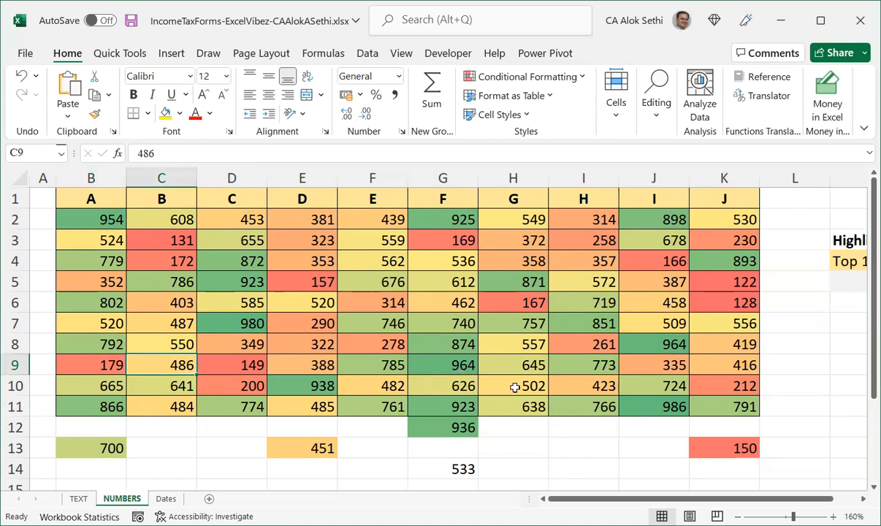
pyautogui.click(643, 317)
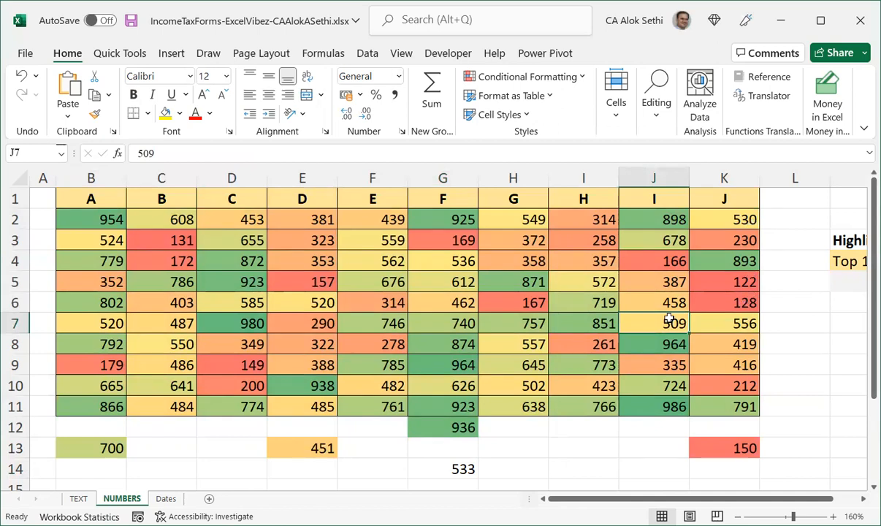
pyautogui.hotkey('ctrl', 'a')
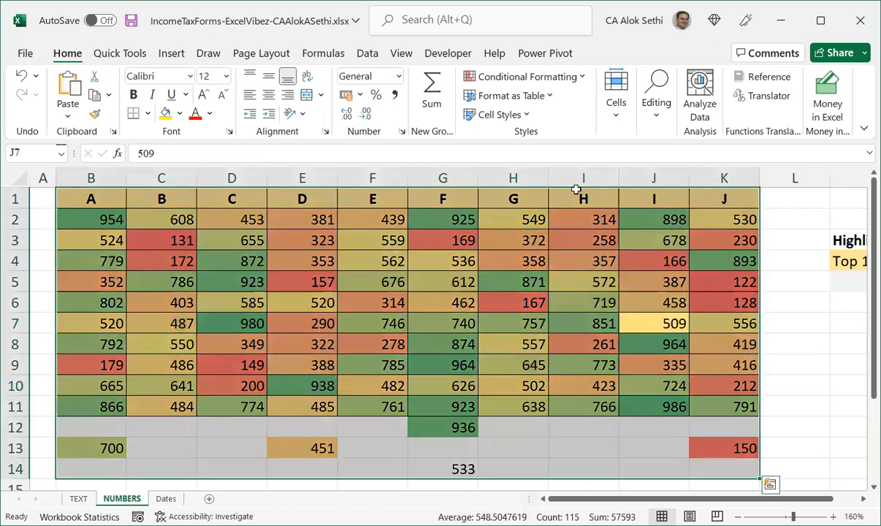
pyautogui.click(553, 78)
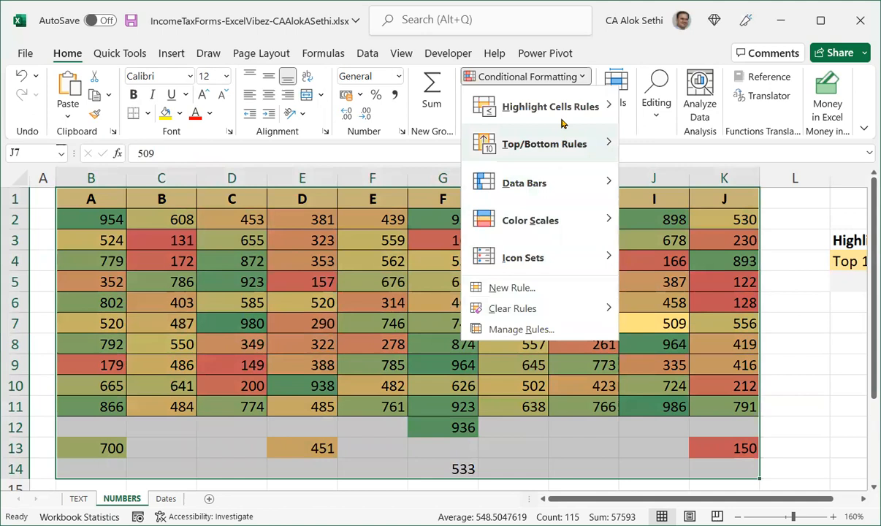
pyautogui.moveTo(634, 108)
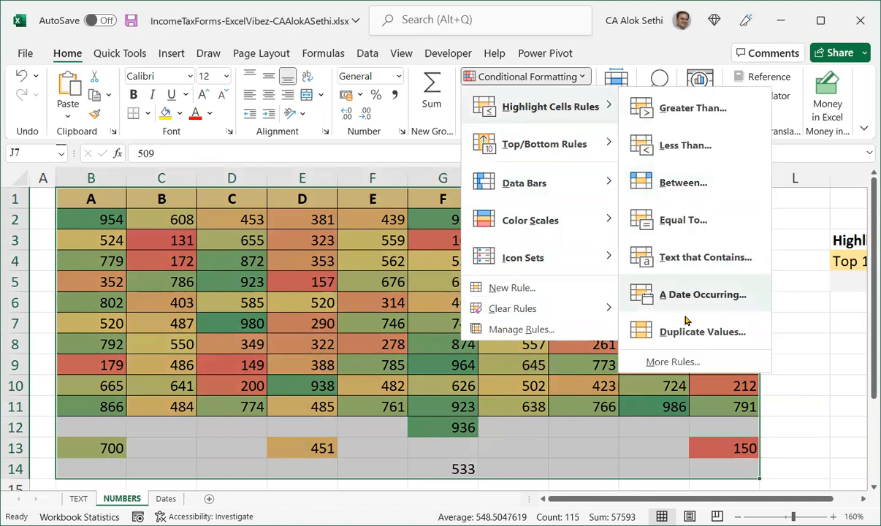
pyautogui.click(671, 361)
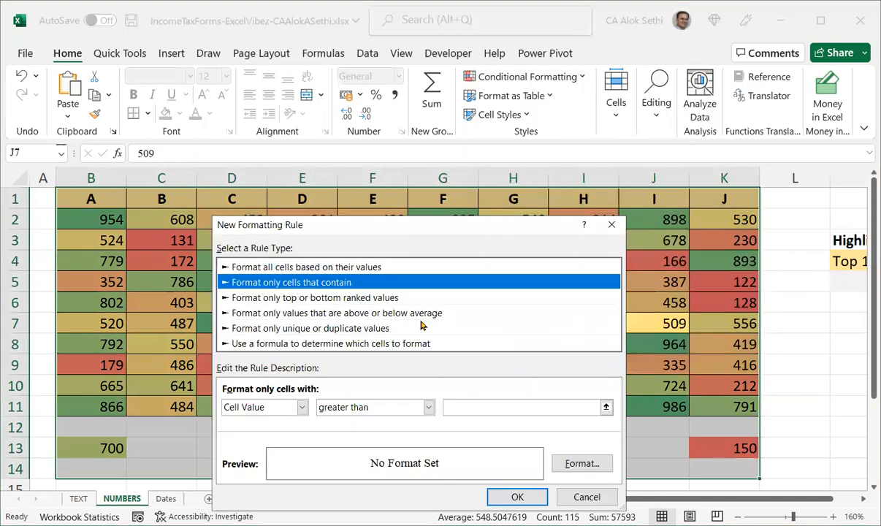
pyautogui.click(406, 268)
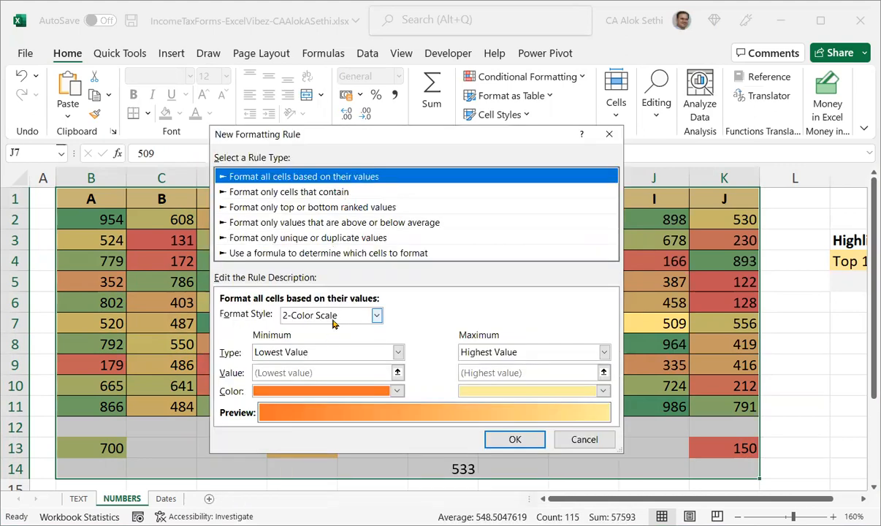
pyautogui.click(332, 315)
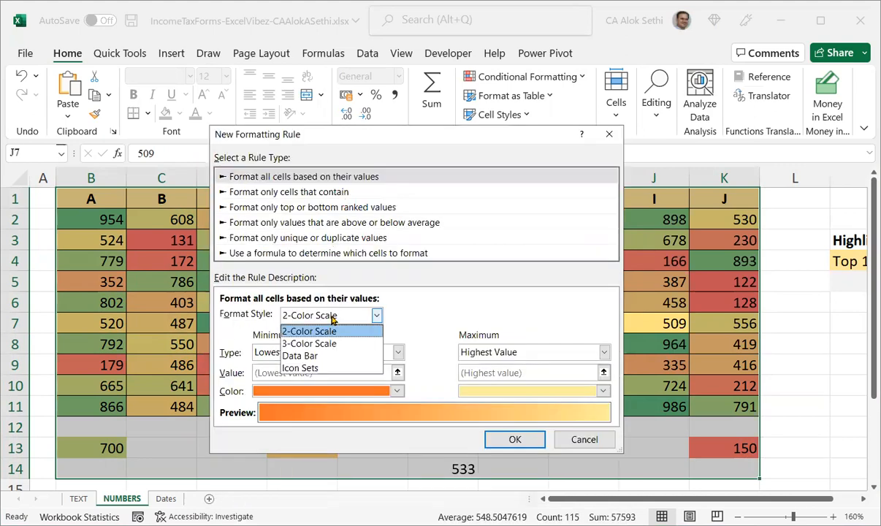
pyautogui.click(318, 356)
pyautogui.click(319, 356)
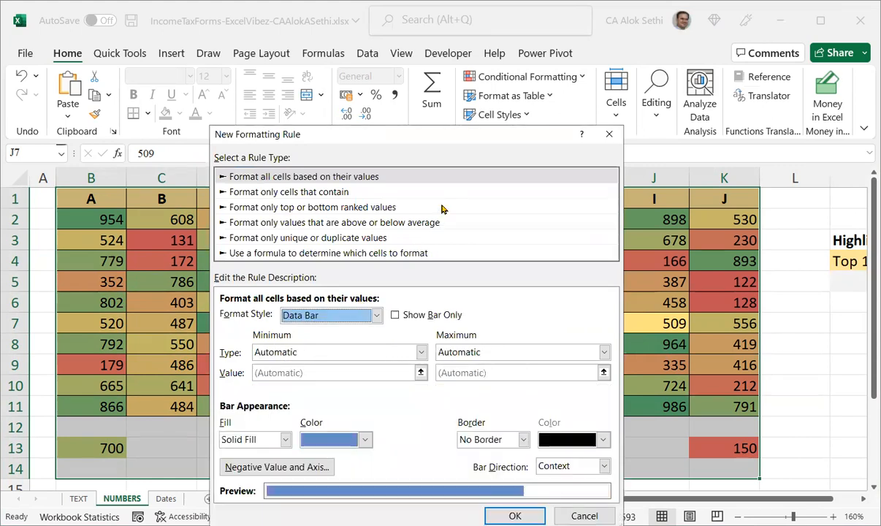
pyautogui.click(608, 133)
# Clear all conditional formatting rules from the selected table range.
pyautogui.click(494, 54)
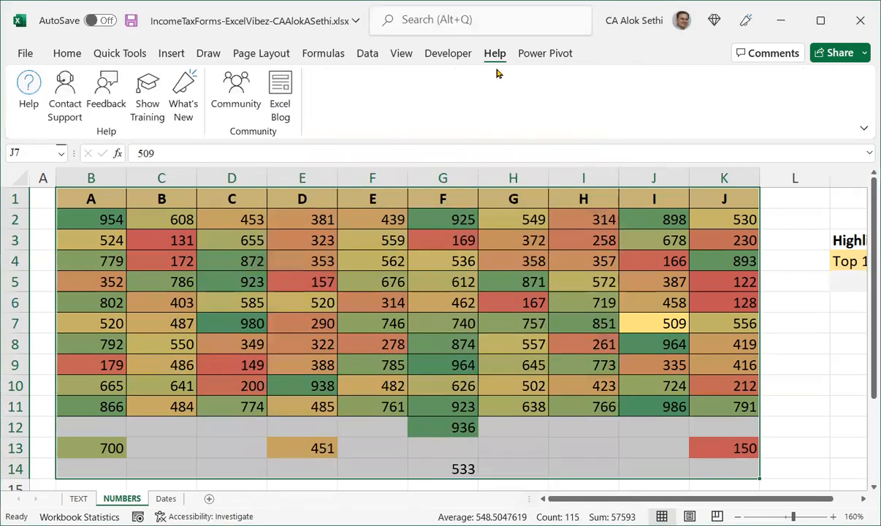
pyautogui.click(66, 53)
pyautogui.click(536, 77)
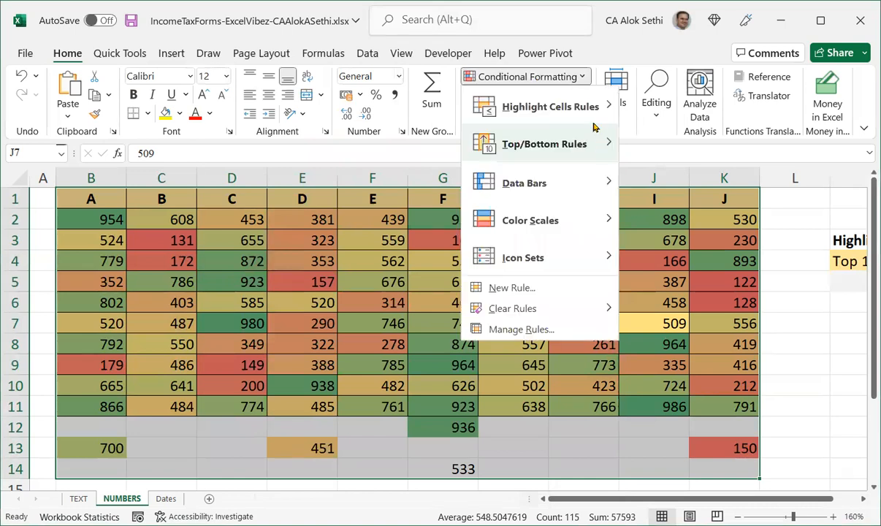
pyautogui.moveTo(584, 108)
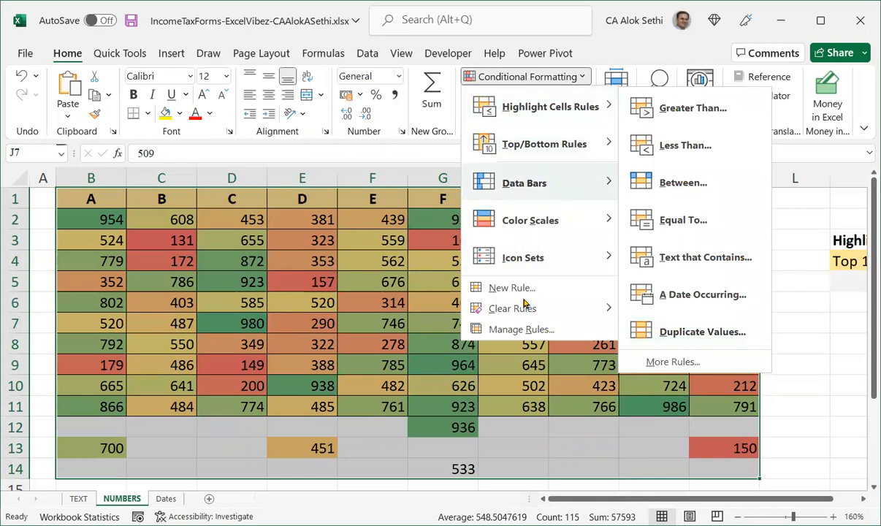
pyautogui.moveTo(523, 307)
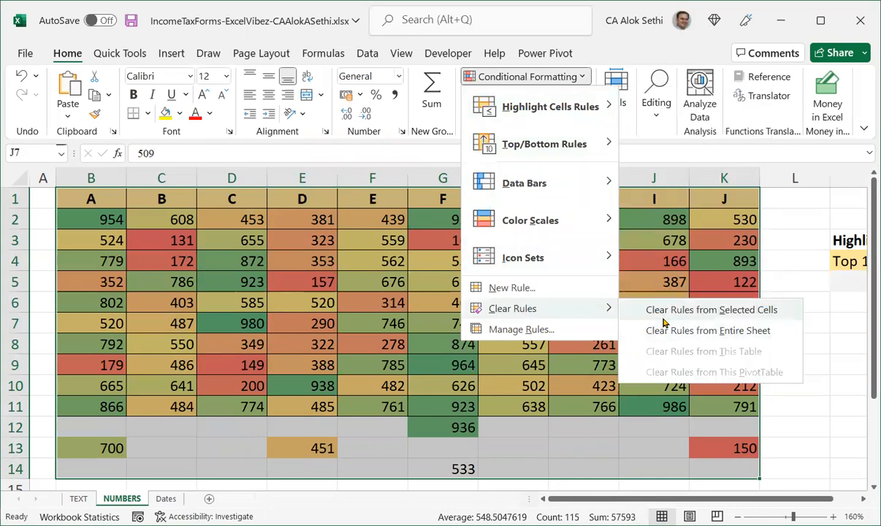
pyautogui.click(624, 309)
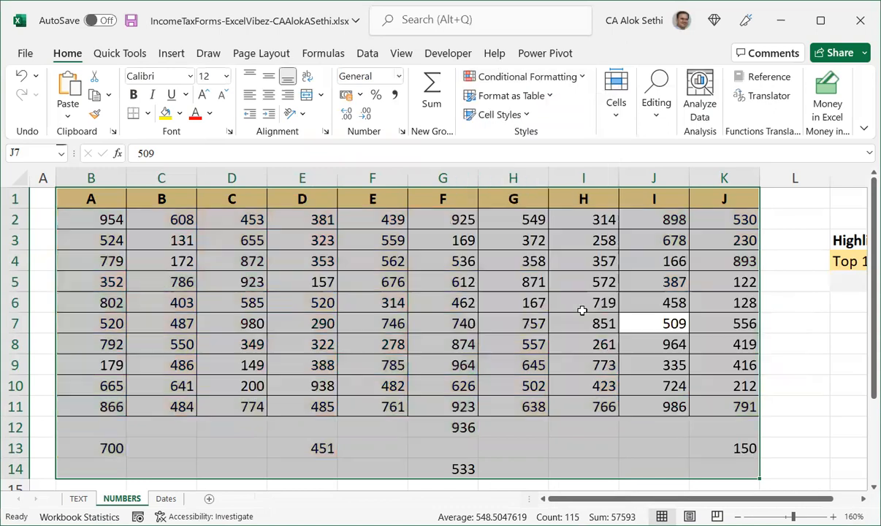
# Create a new rule formatting all cells based on their values with the Data Bar style and apply it.
pyautogui.click(541, 77)
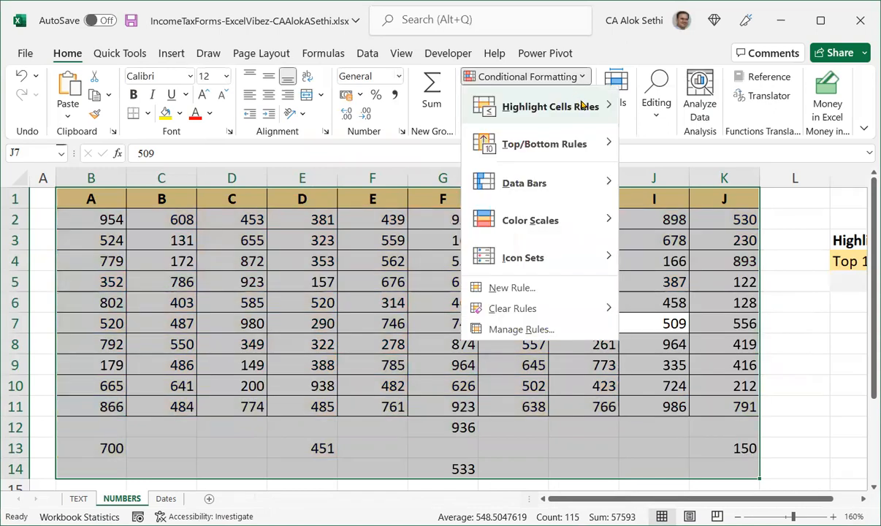
pyautogui.moveTo(584, 106)
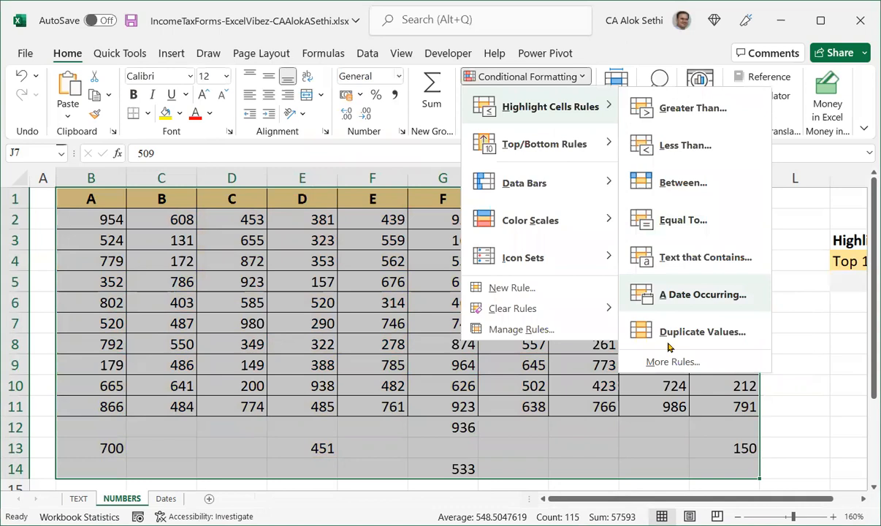
pyautogui.click(625, 359)
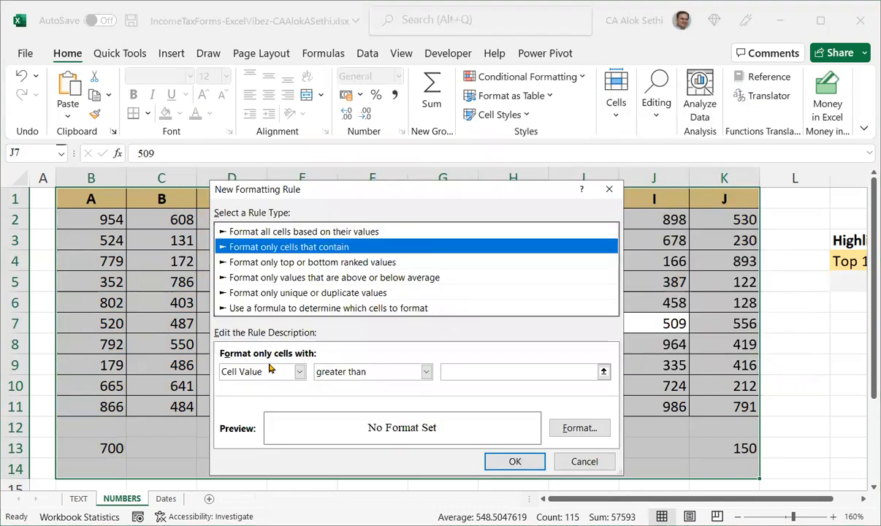
pyautogui.click(317, 232)
pyautogui.click(285, 369)
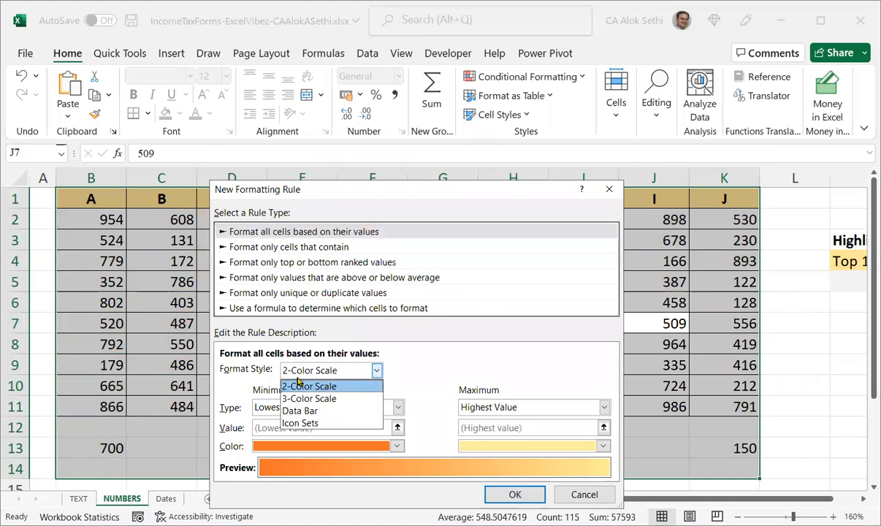
pyautogui.click(297, 411)
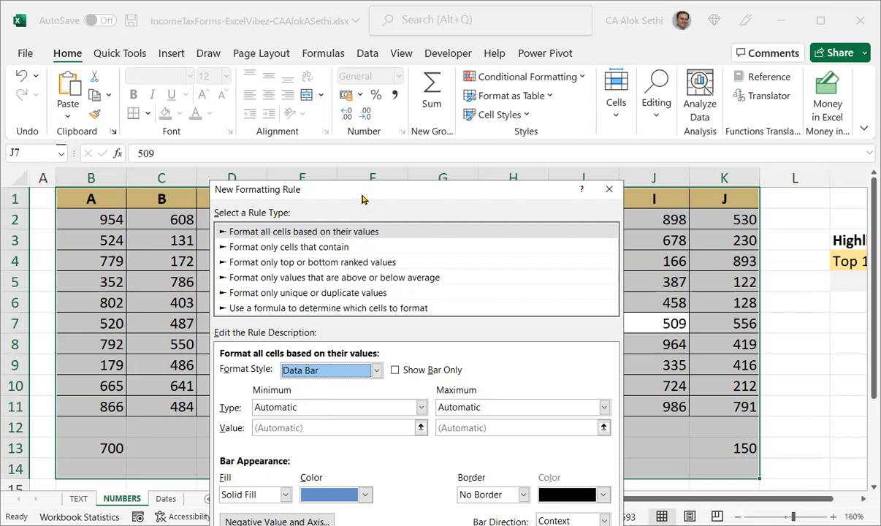
pyautogui.moveTo(247, 188); pyautogui.dragTo(230, 27)
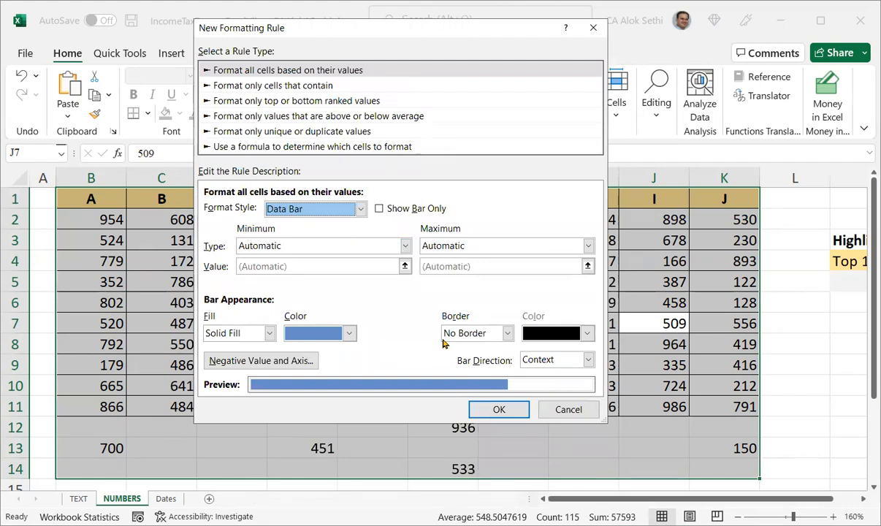
pyautogui.click(489, 409)
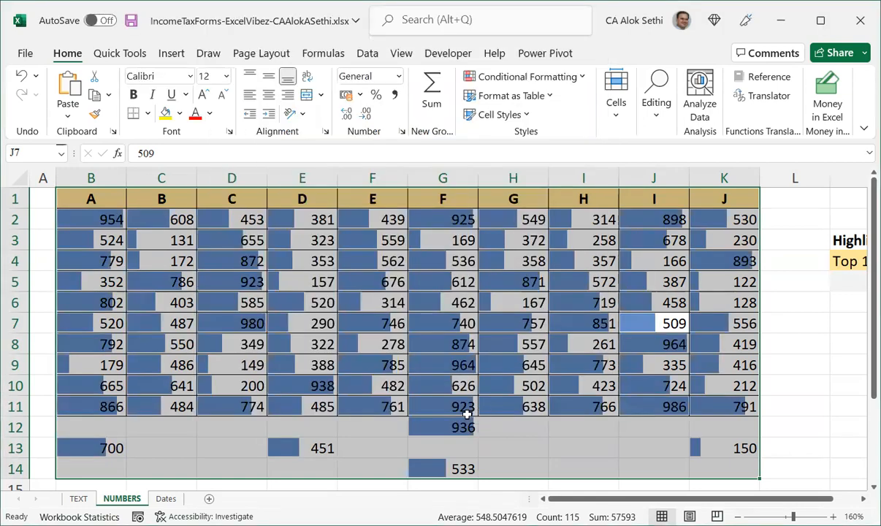
# Change the value in cell K10 to 10.
pyautogui.click(467, 414)
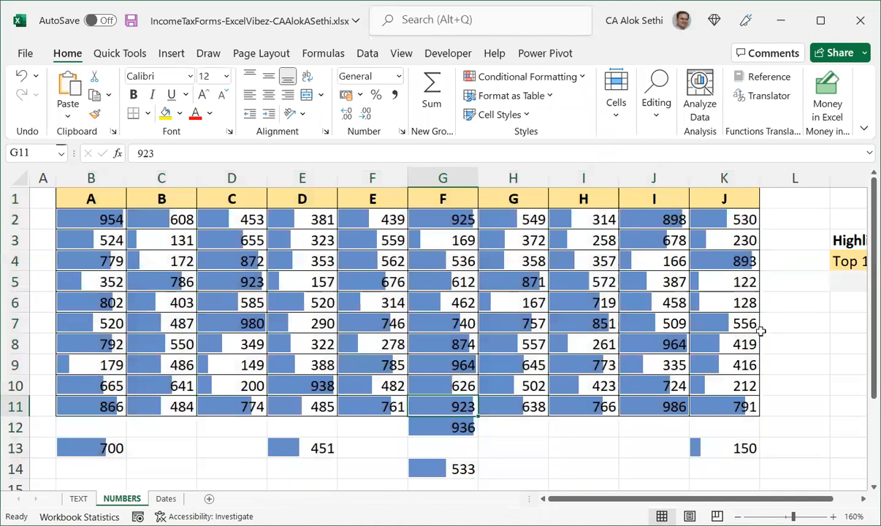
pyautogui.click(739, 391)
pyautogui.write('10')
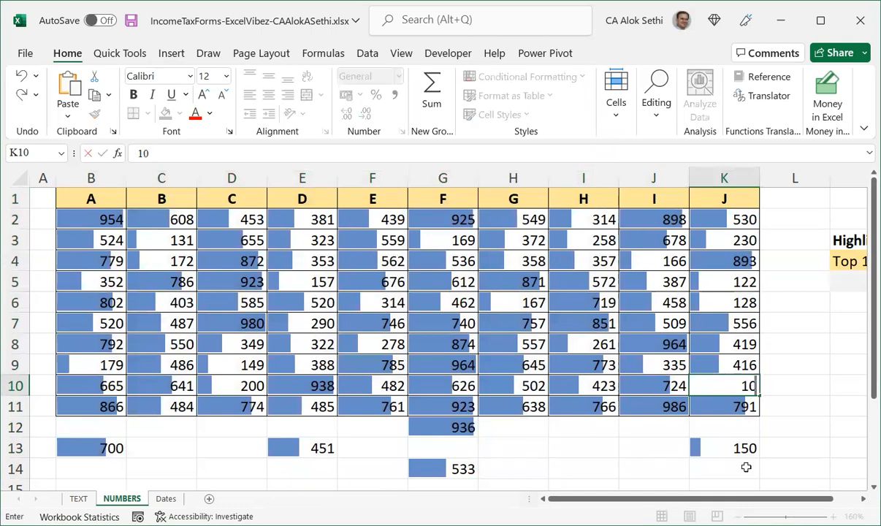
pyautogui.press('Return')
pyautogui.press('Up')
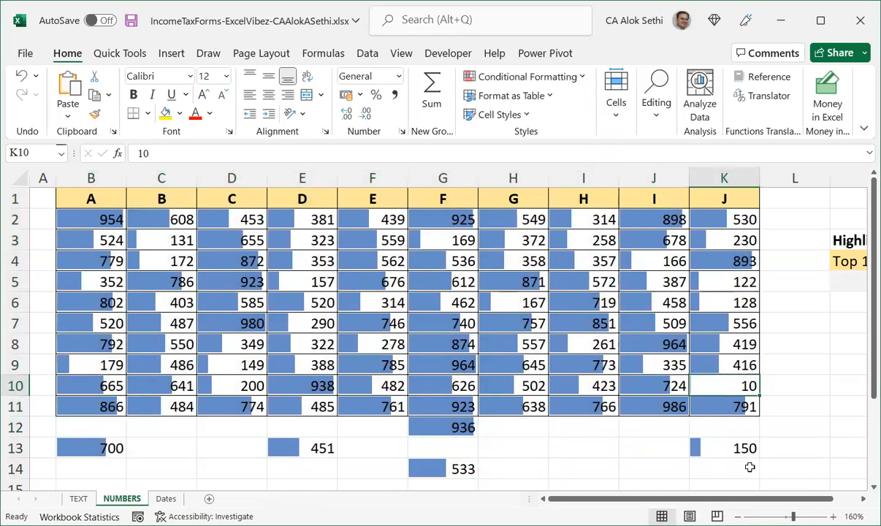
pyautogui.scroll(2, 745, 467)
pyautogui.scroll(5, 749, 467)
pyautogui.moveTo(756, 498); pyautogui.dragTo(820, 491)
pyautogui.scroll(5, 633, 420)
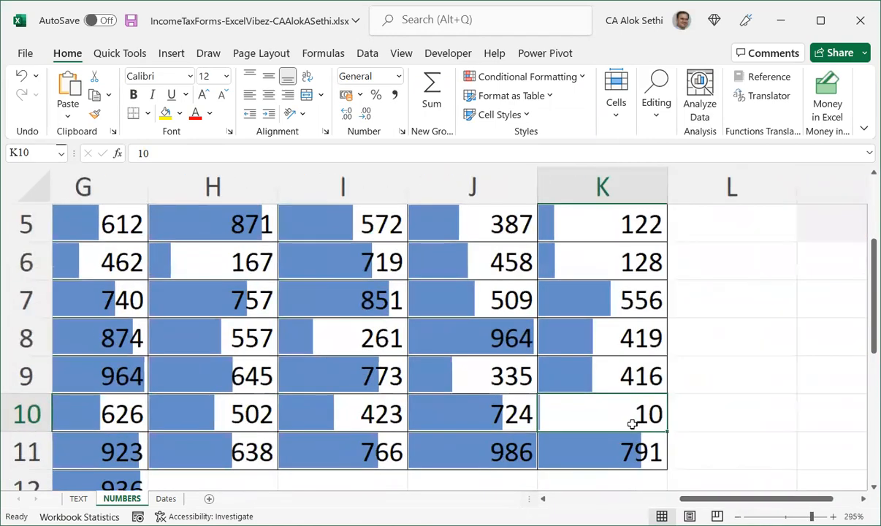
# Change the value in cell K10 to 1000.
pyautogui.scroll(1, 741, 468)
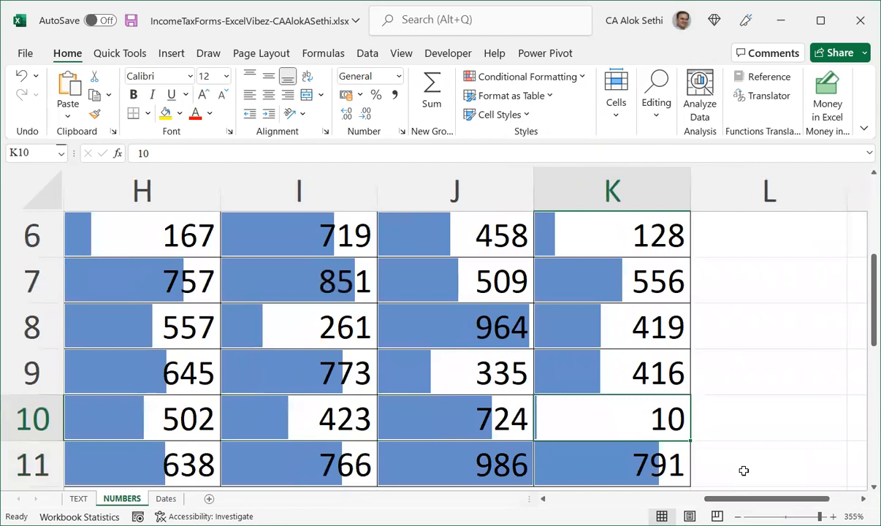
pyautogui.doubleClick(568, 421)
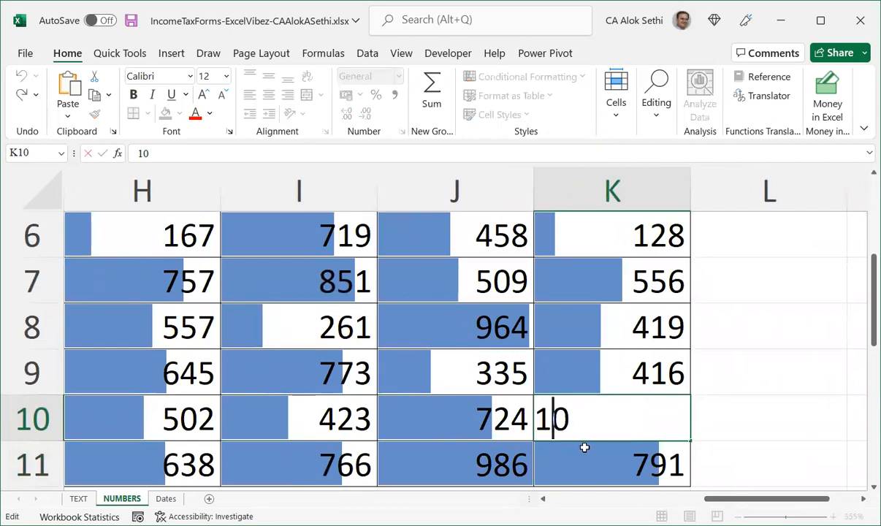
pyautogui.press('Escape')
pyautogui.press('Left')
pyautogui.press('Right')
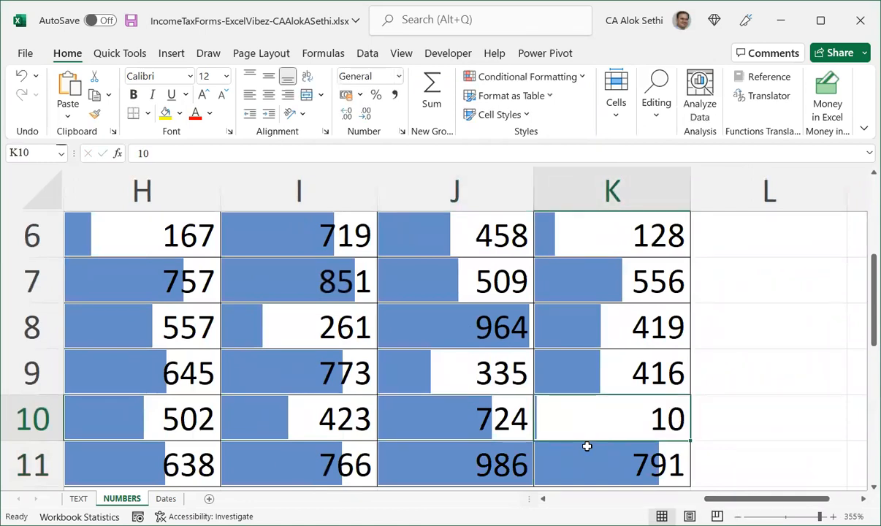
pyautogui.write('1000')
pyautogui.press('Return')
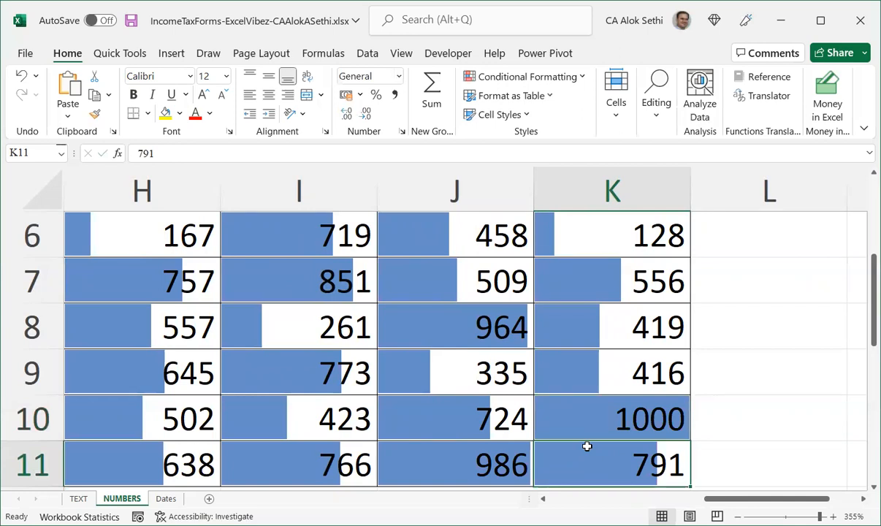
# Change the value in cell K10 to 650.
pyautogui.doubleClick(586, 447)
pyautogui.press('Escape')
pyautogui.press('Up')
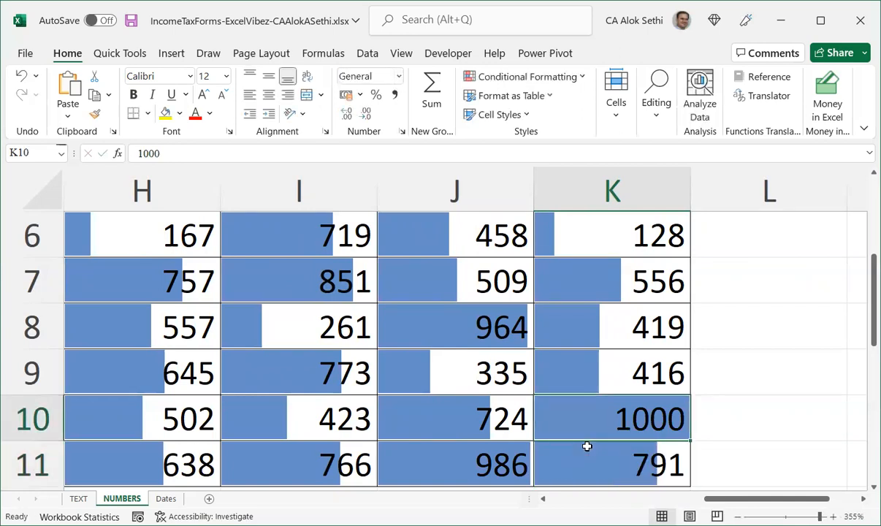
pyautogui.write('650')
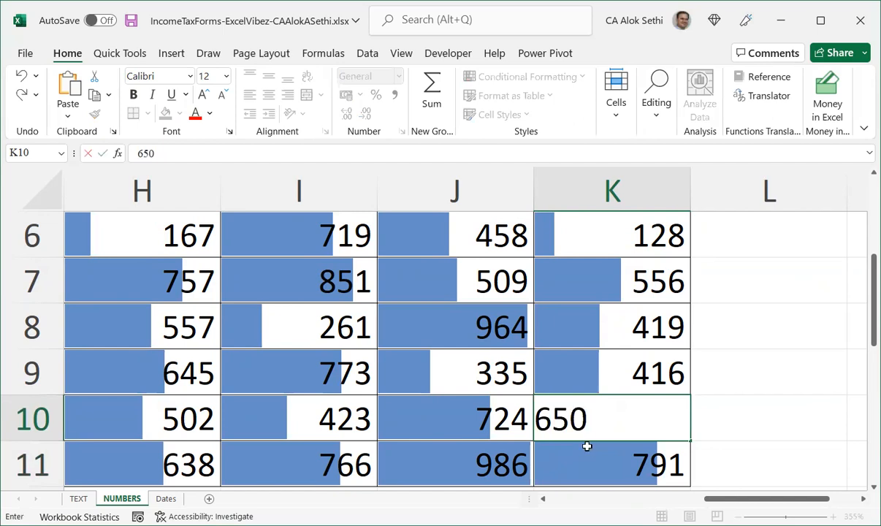
pyautogui.press('Return')
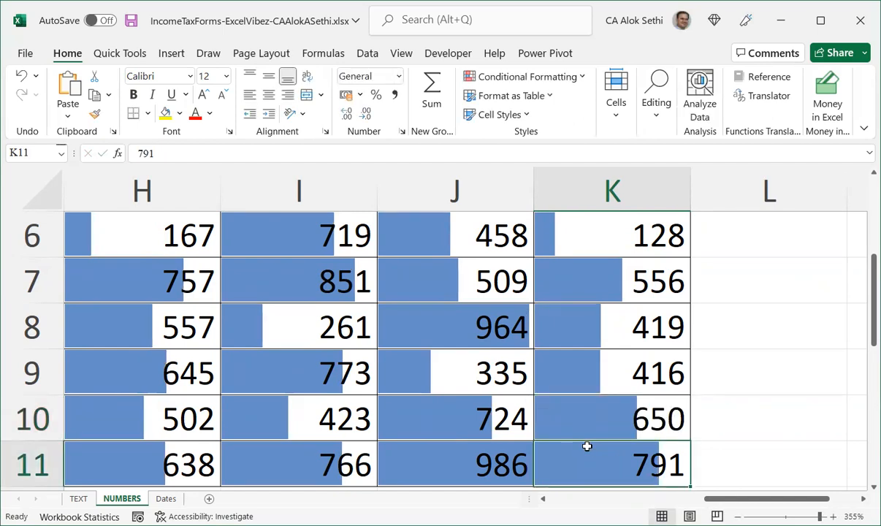
# Examine the data bars across the whole table on the sheet.
pyautogui.scroll(-2, 587, 446)
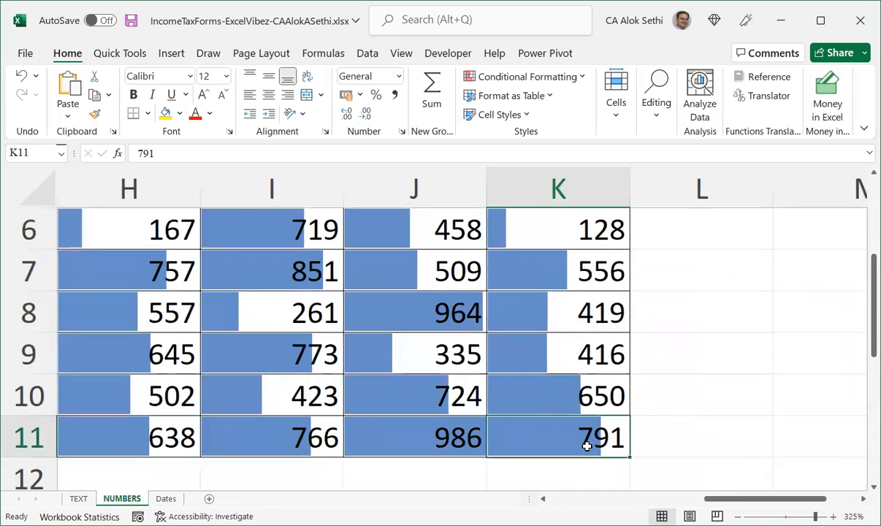
pyautogui.scroll(-2, 587, 446)
pyautogui.scroll(-1, 521, 406)
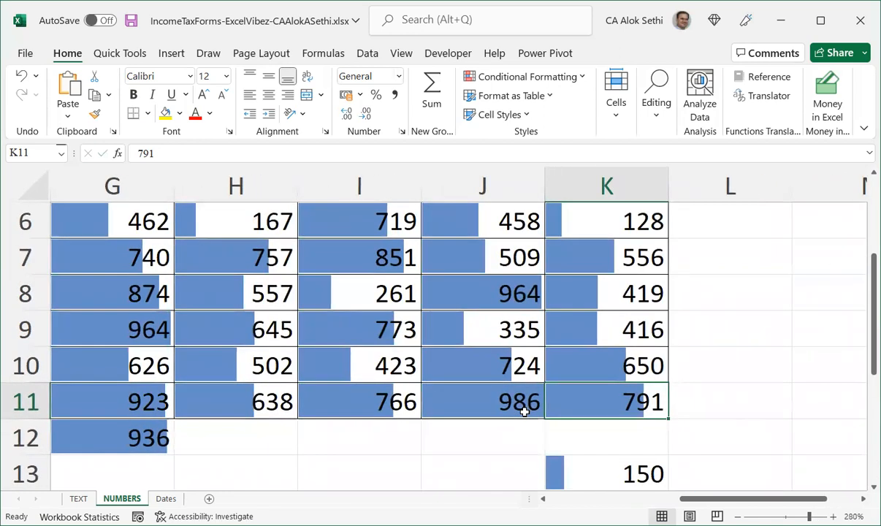
pyautogui.scroll(-1, 523, 418)
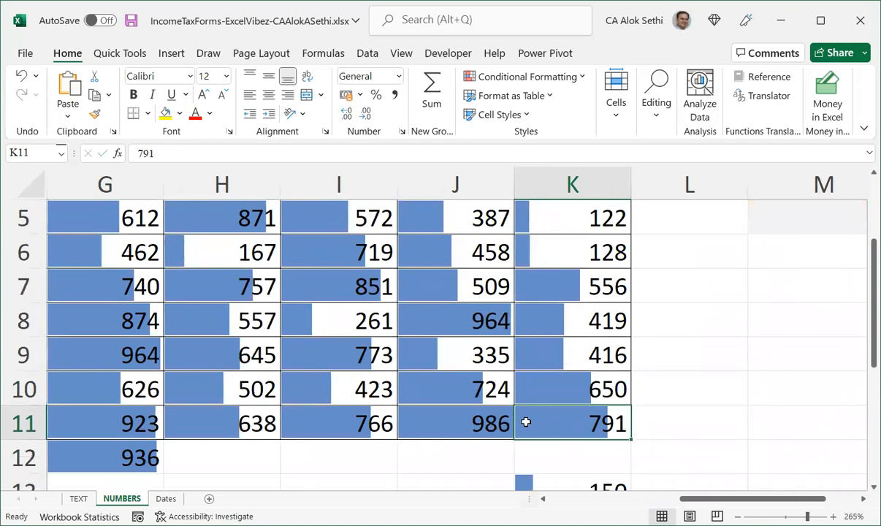
pyautogui.scroll(2, 525, 420)
pyautogui.moveTo(743, 499); pyautogui.dragTo(580, 480)
pyautogui.scroll(-2, 381, 407)
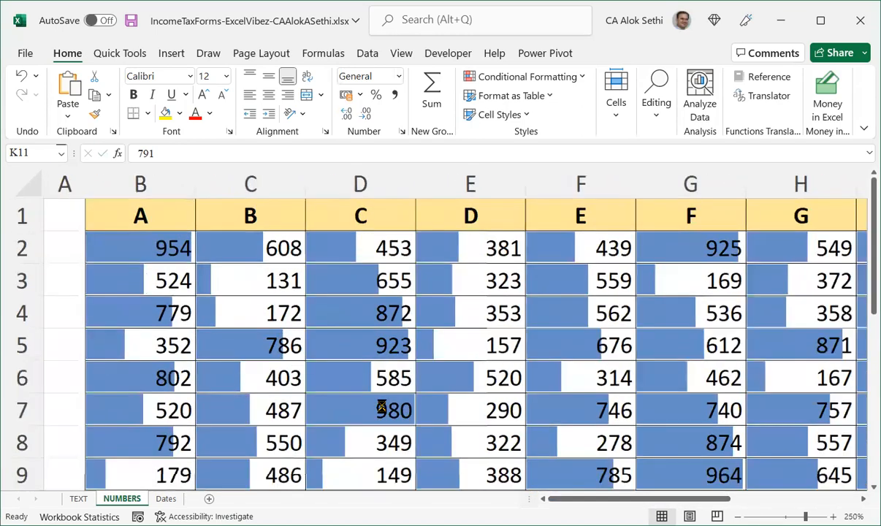
pyautogui.scroll(-2, 383, 420)
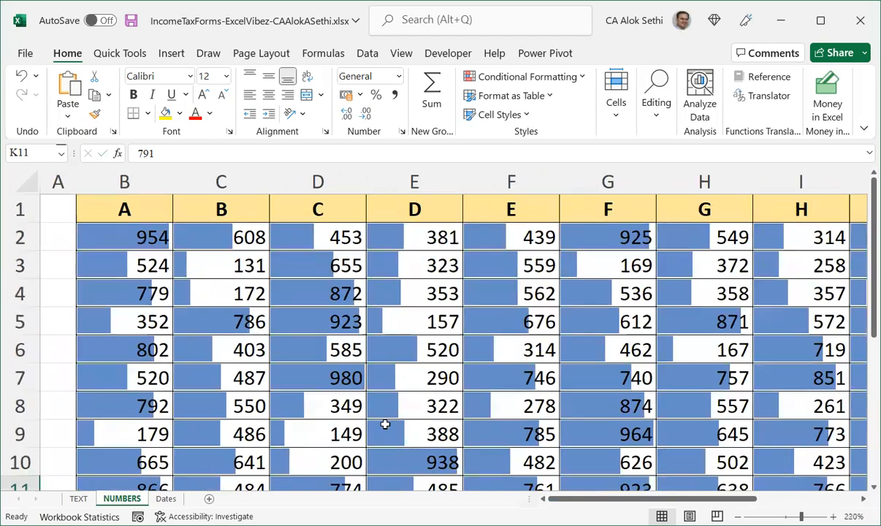
pyautogui.scroll(3, 390, 422)
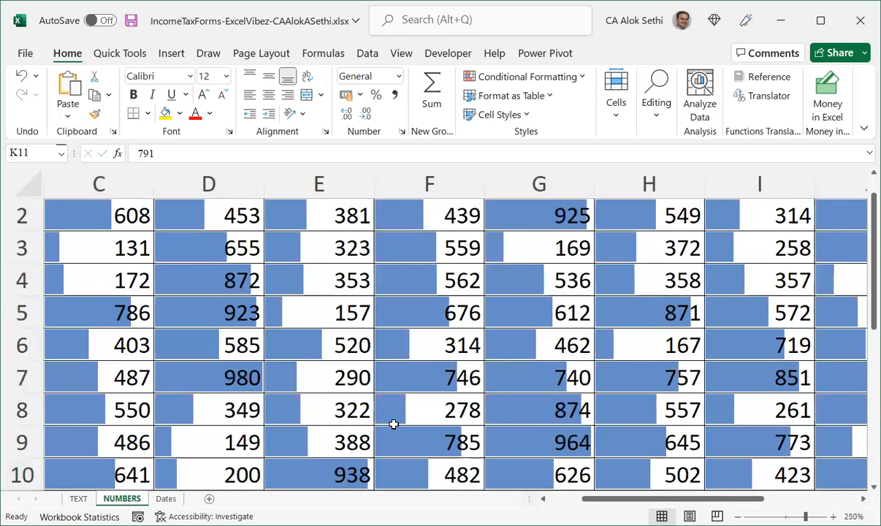
pyautogui.scroll(-6, 393, 425)
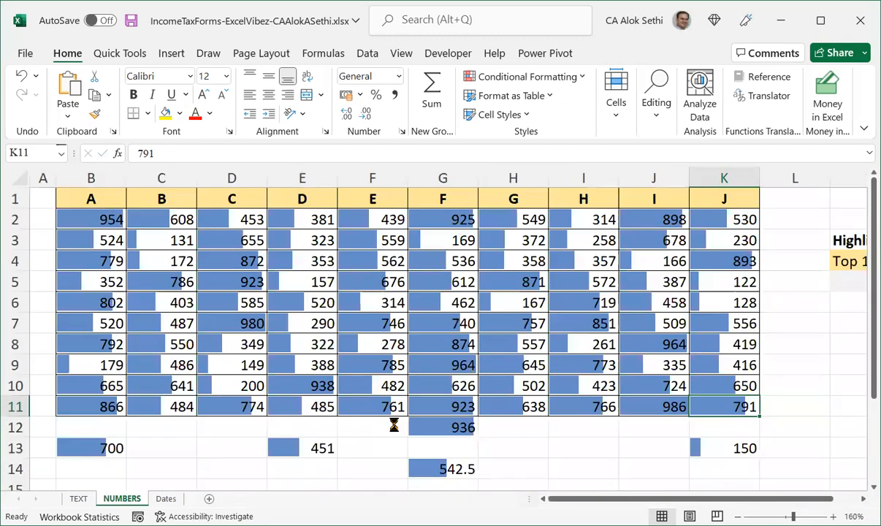
pyautogui.scroll(-5, 392, 424)
pyautogui.scroll(4, 392, 422)
# Select the table B1:K14 and start a new rule formatting all cells based on their values with the Data Bar style.
pyautogui.moveTo(86, 196); pyautogui.dragTo(662, 433)
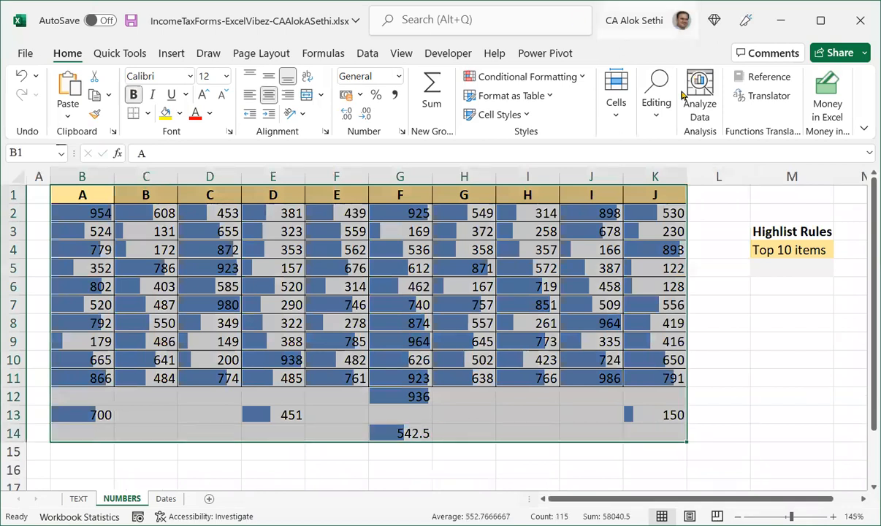
pyautogui.click(541, 79)
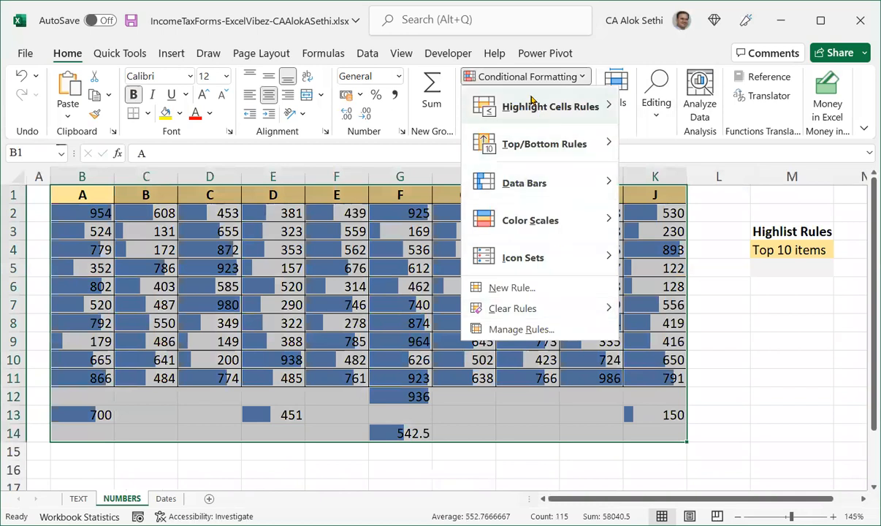
pyautogui.moveTo(533, 102)
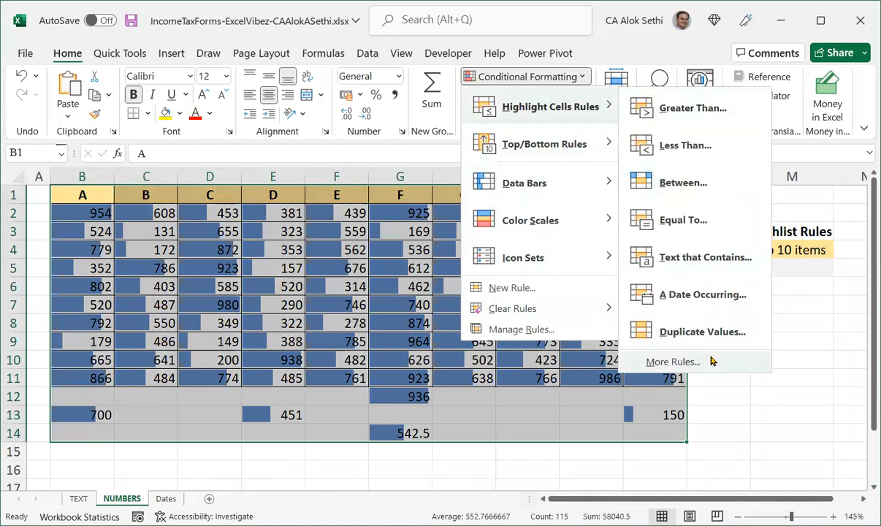
pyautogui.click(701, 360)
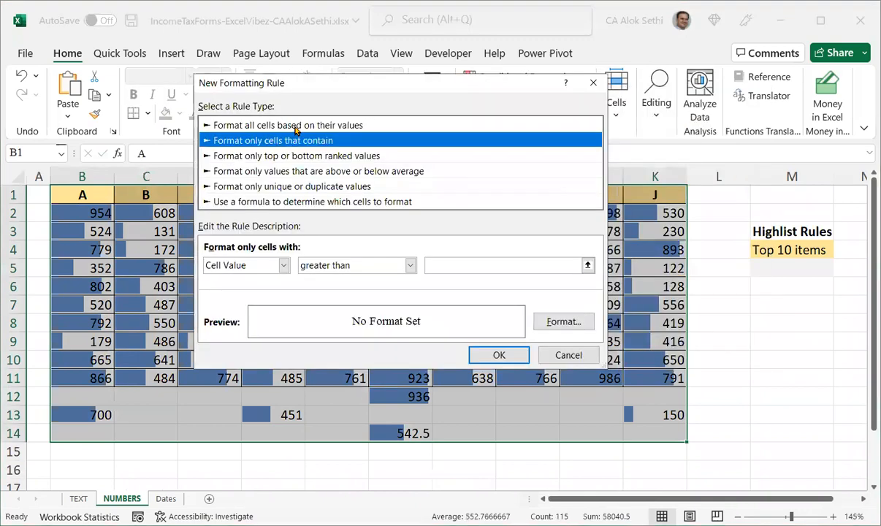
pyautogui.click(296, 126)
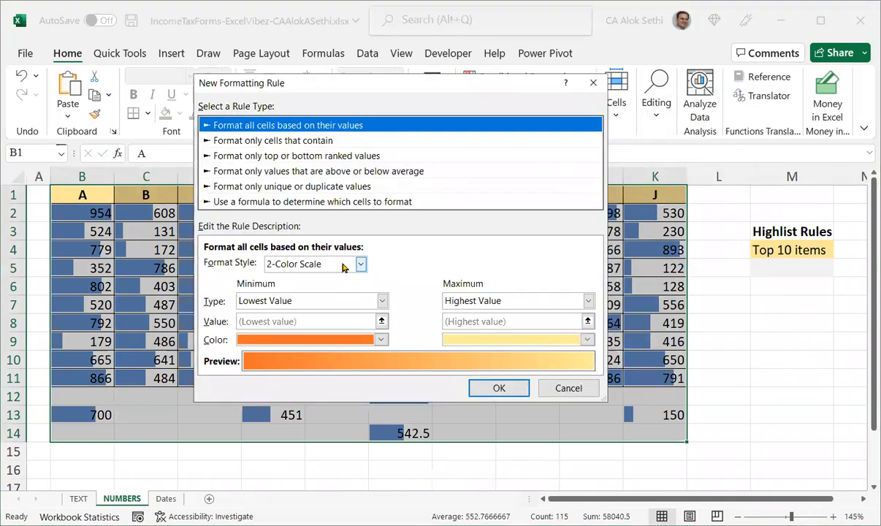
pyautogui.click(329, 264)
pyautogui.click(338, 304)
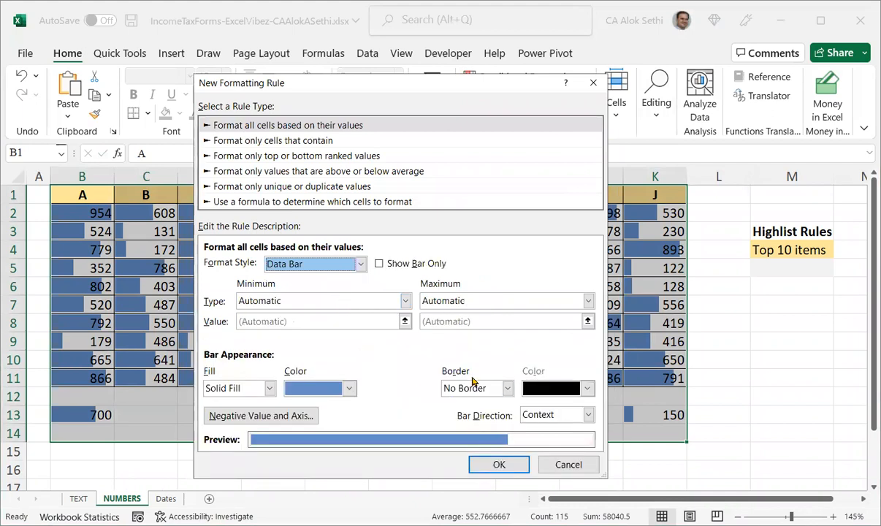
# Give the data bars a gold gradient fill and a dark blue solid border, show the bar only, and apply the rule.
pyautogui.click(252, 388)
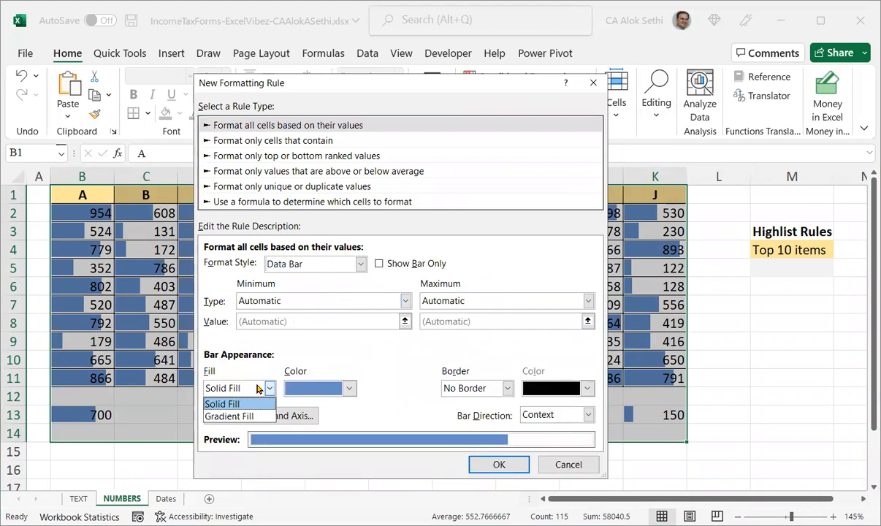
pyautogui.click(244, 415)
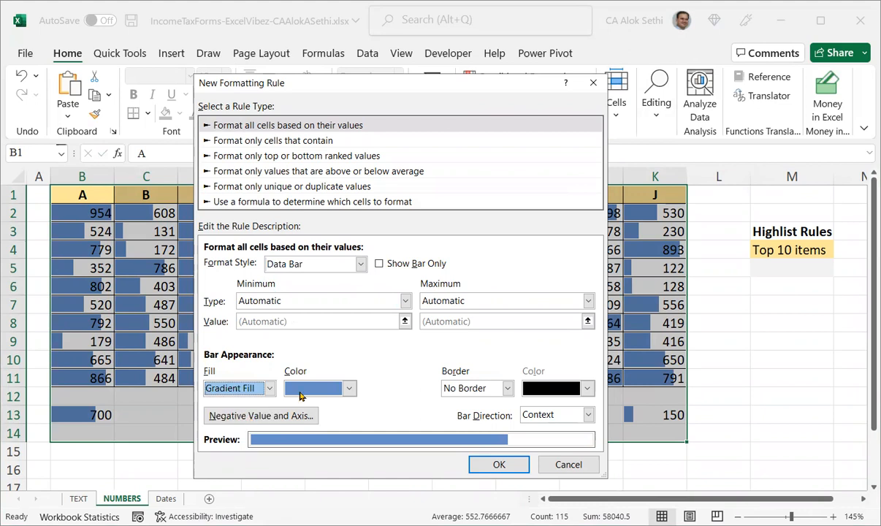
pyautogui.click(349, 391)
pyautogui.click(318, 346)
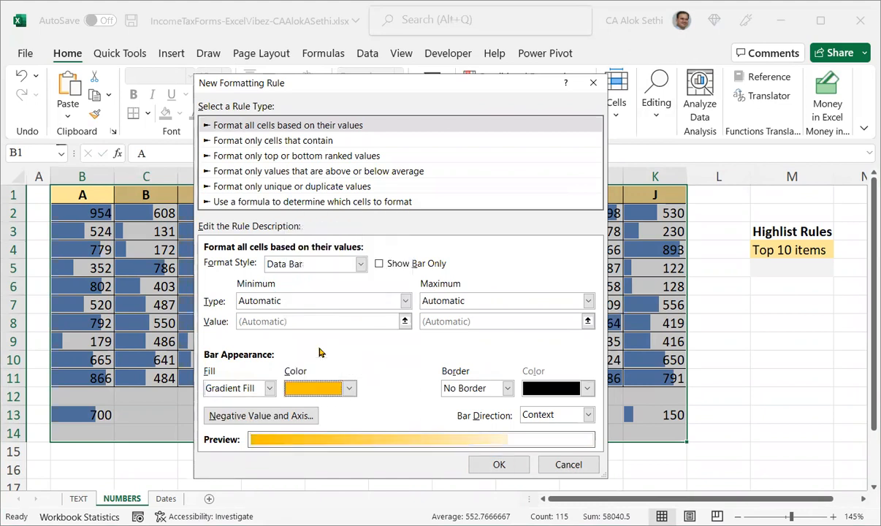
pyautogui.click(507, 388)
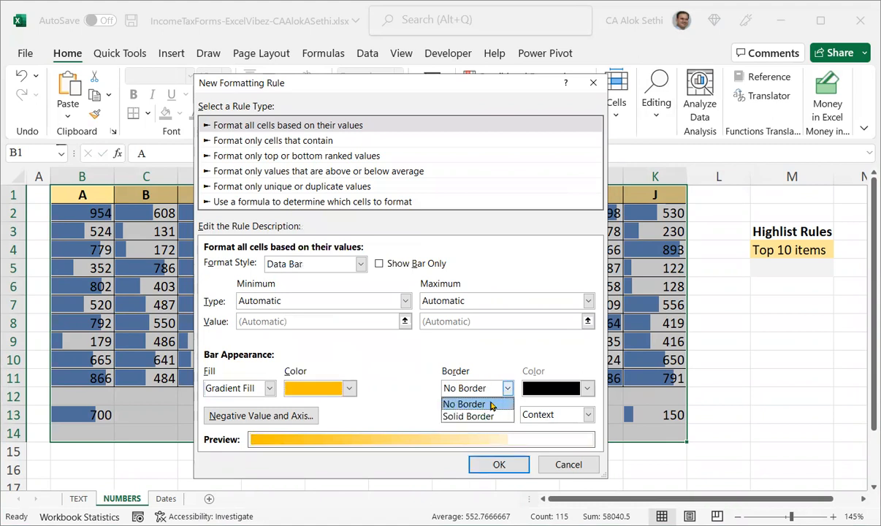
pyautogui.click(471, 416)
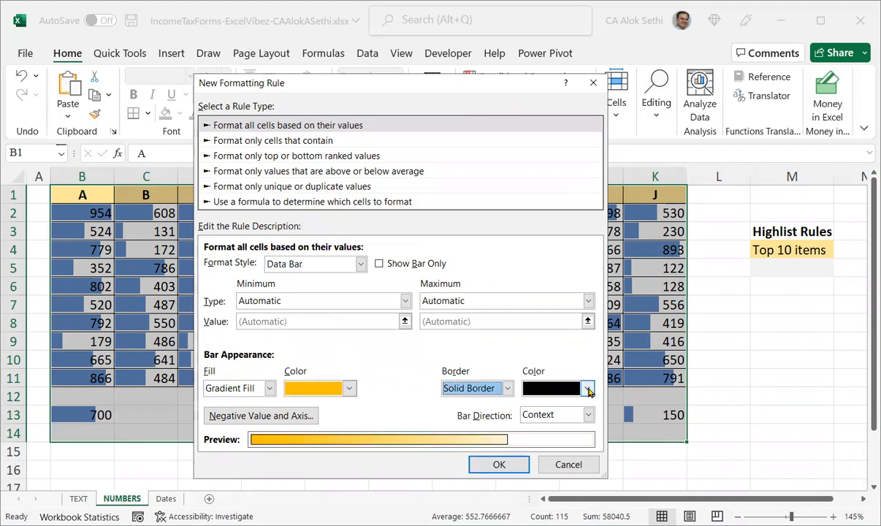
pyautogui.click(587, 389)
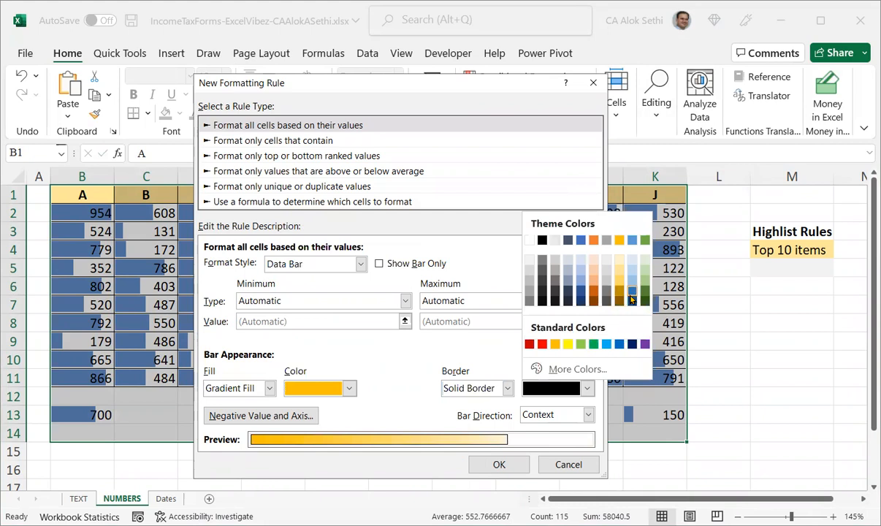
pyautogui.click(632, 301)
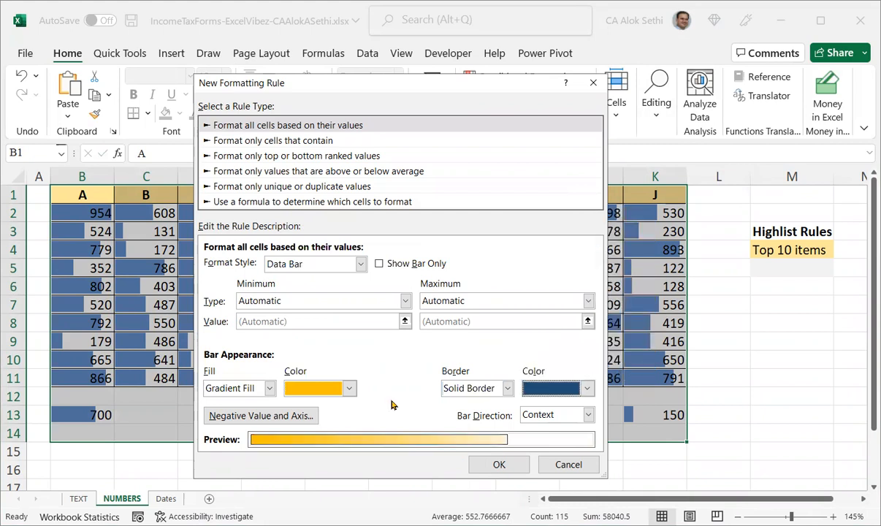
pyautogui.click(377, 264)
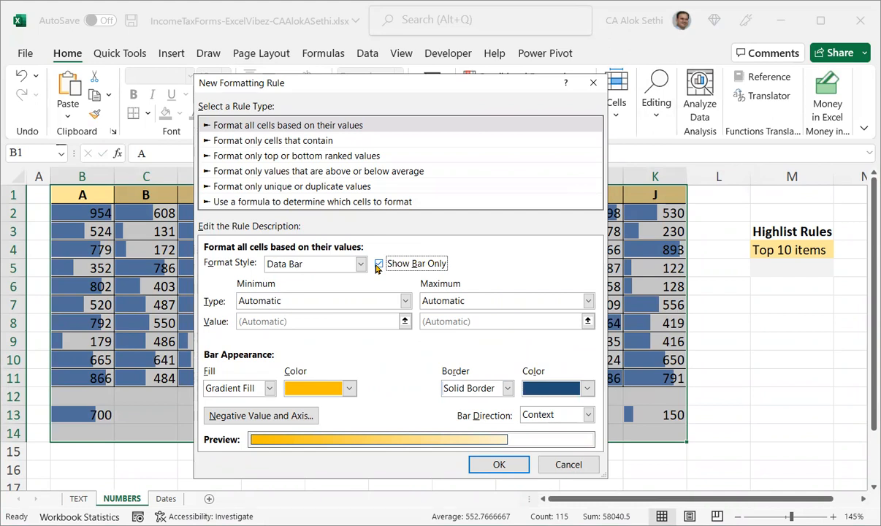
pyautogui.click(472, 461)
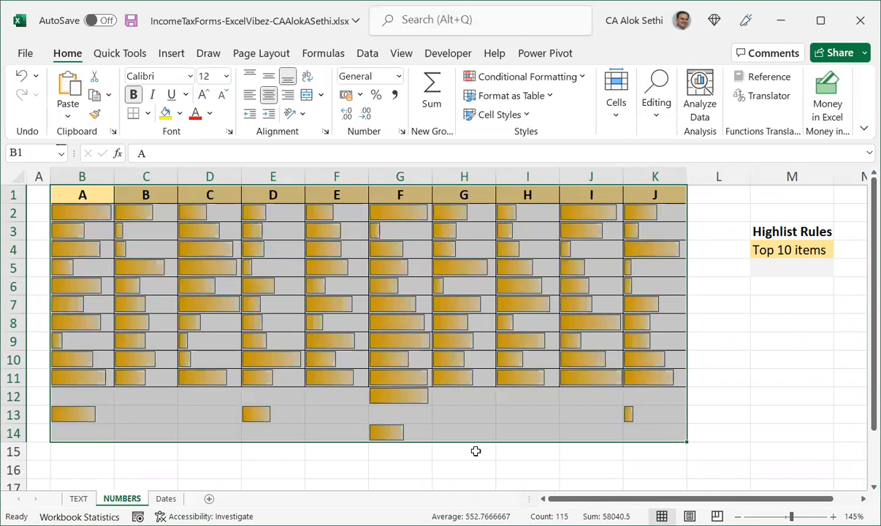
# Undo the customised data bar rule.
pyautogui.click(475, 451)
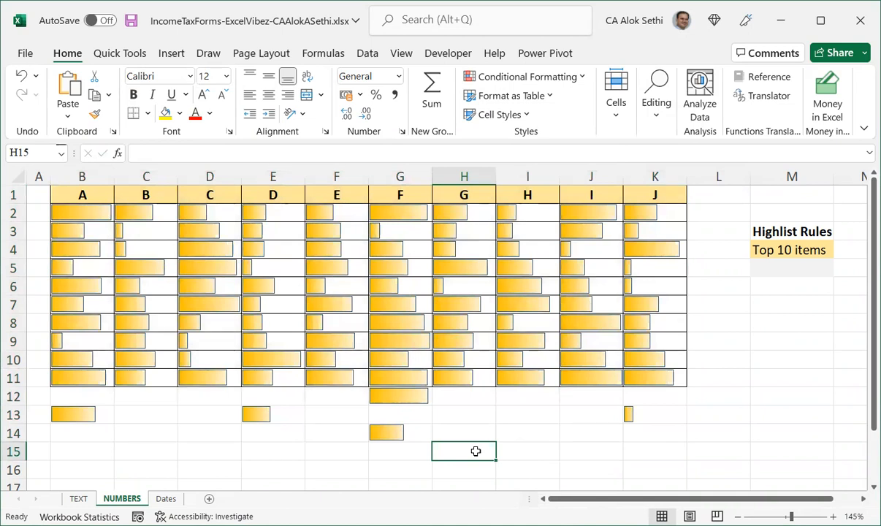
pyautogui.hotkey('ctrl', 'a')
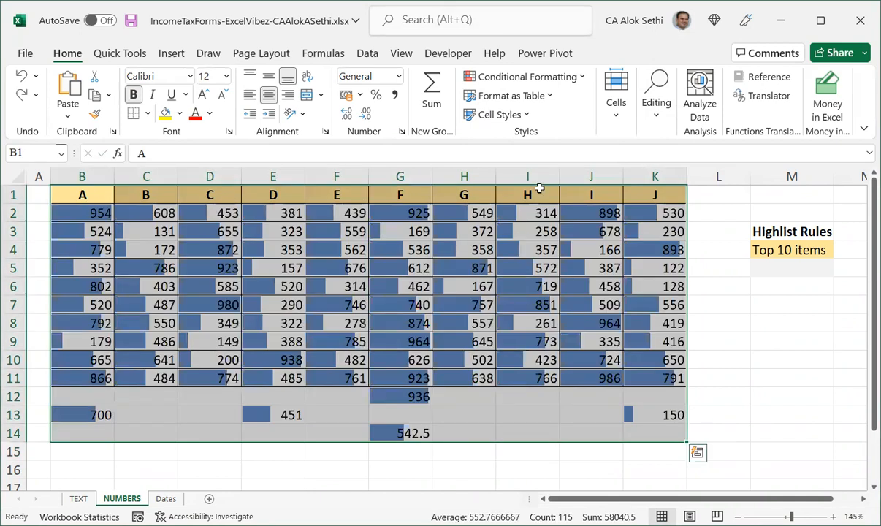
# Start another new rule for the selected table that formats all cells based on their values, choosing the Data Bar style.
pyautogui.click(542, 80)
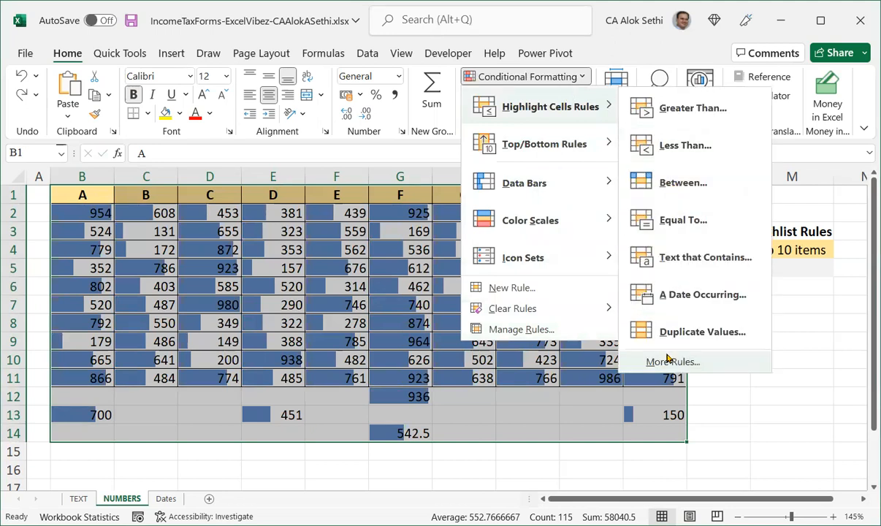
pyautogui.click(529, 289)
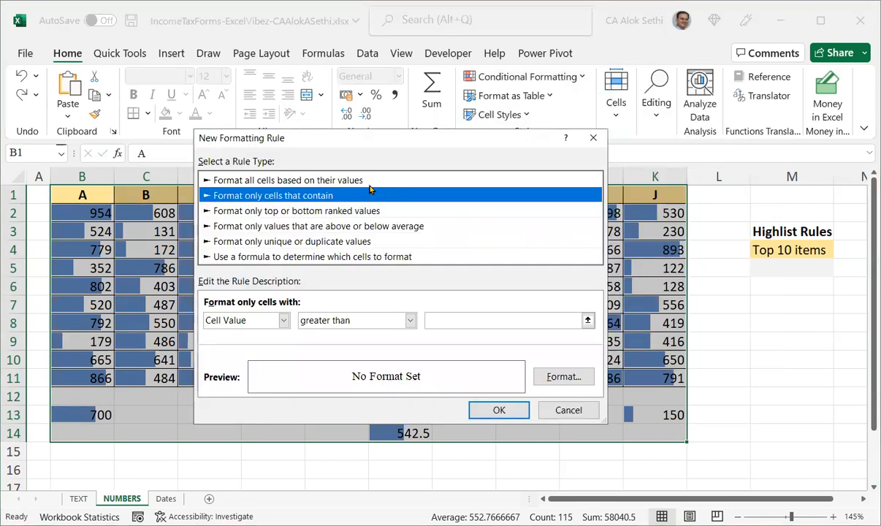
pyautogui.click(368, 181)
pyautogui.click(360, 318)
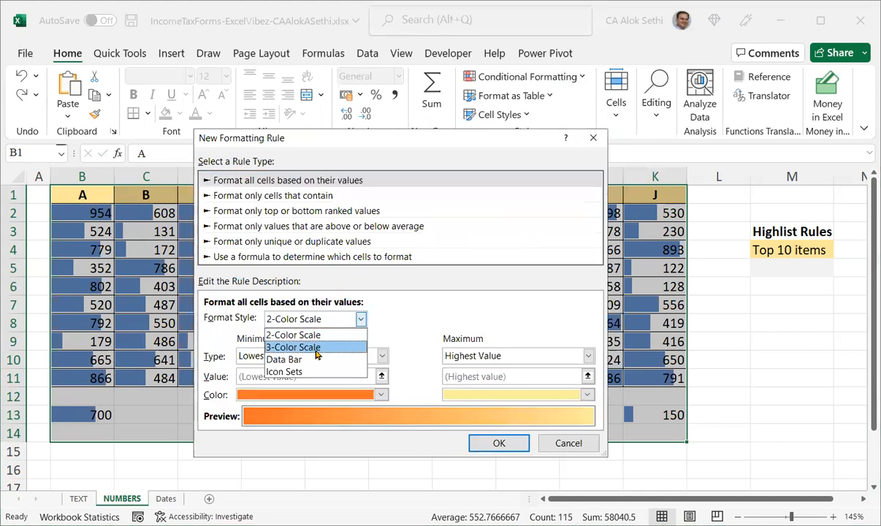
pyautogui.click(314, 359)
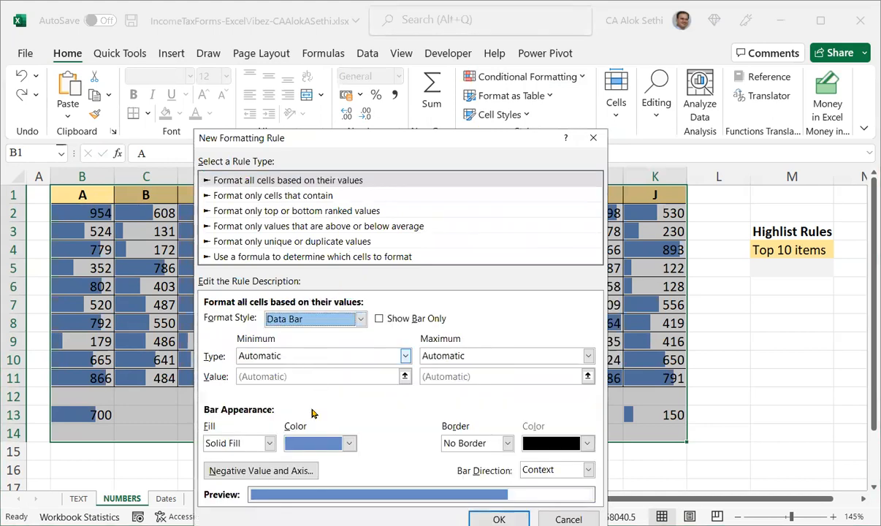
# Give the data bars a gold gradient fill, set the bar direction to Left-to-Right, and apply the rule.
pyautogui.click(268, 443)
pyautogui.click(242, 470)
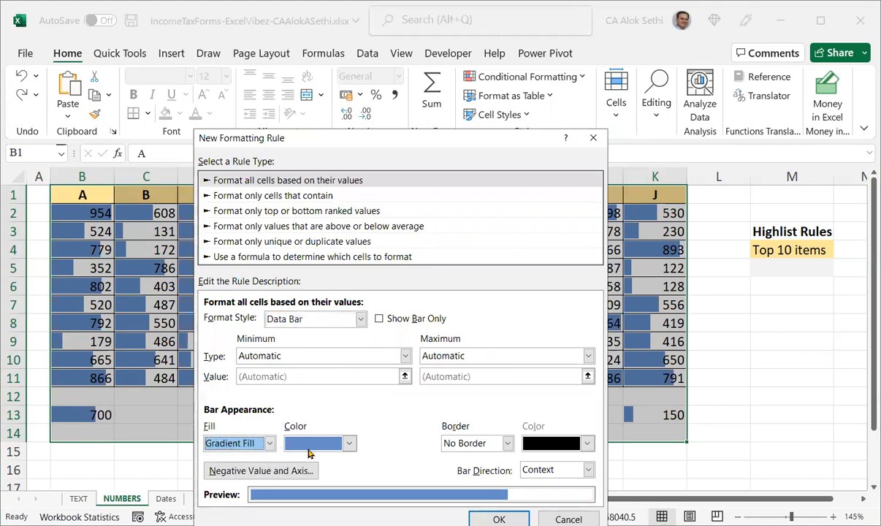
pyautogui.click(325, 446)
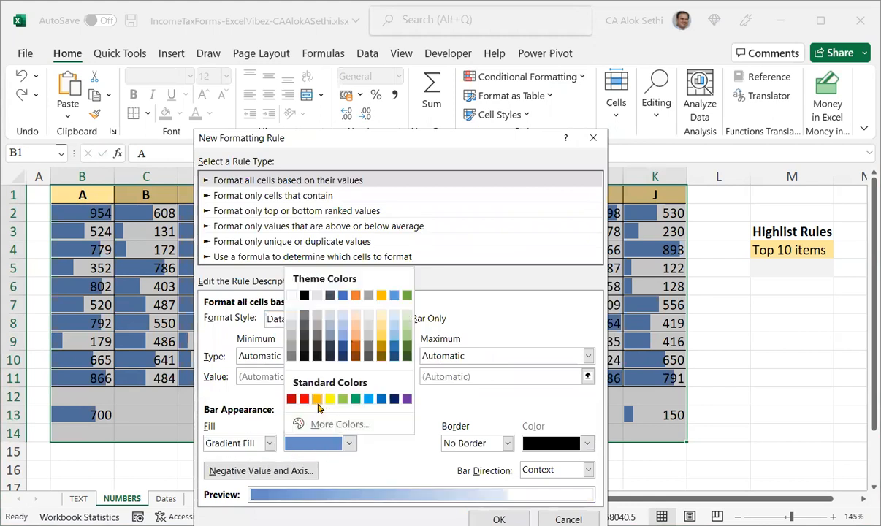
pyautogui.click(311, 397)
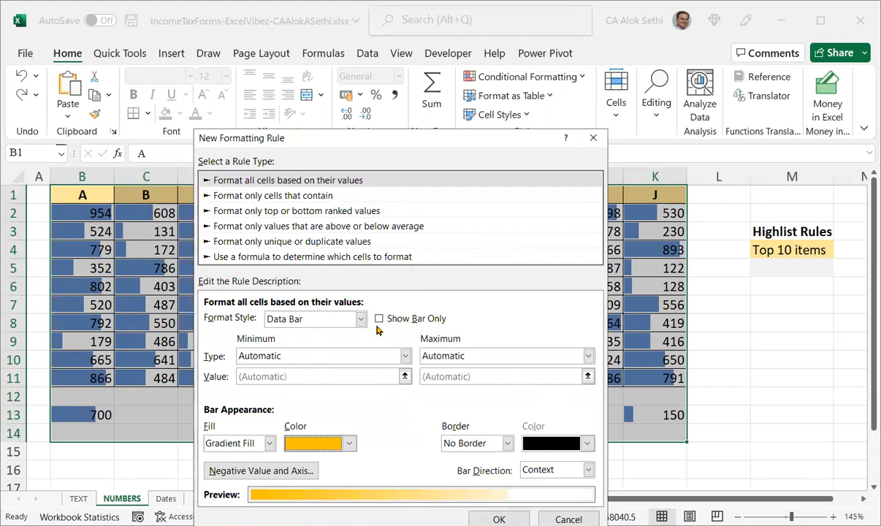
pyautogui.click(345, 320)
pyautogui.click(345, 324)
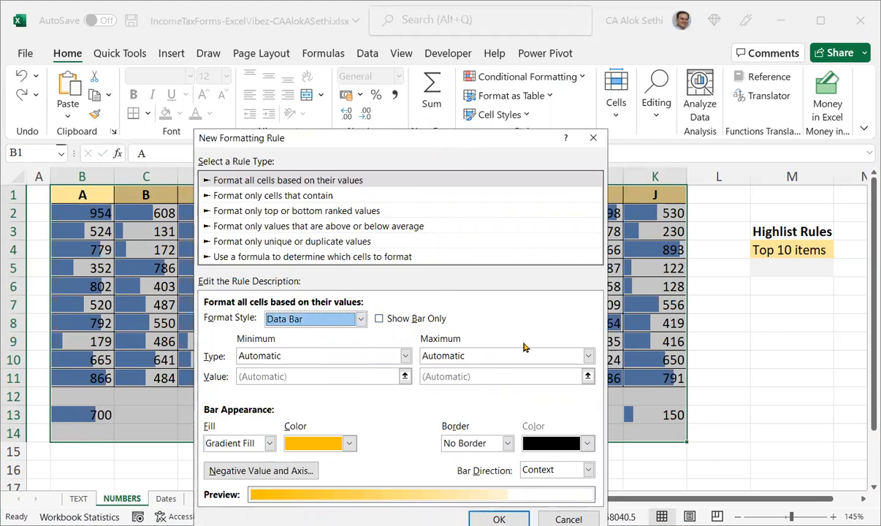
pyautogui.click(560, 368)
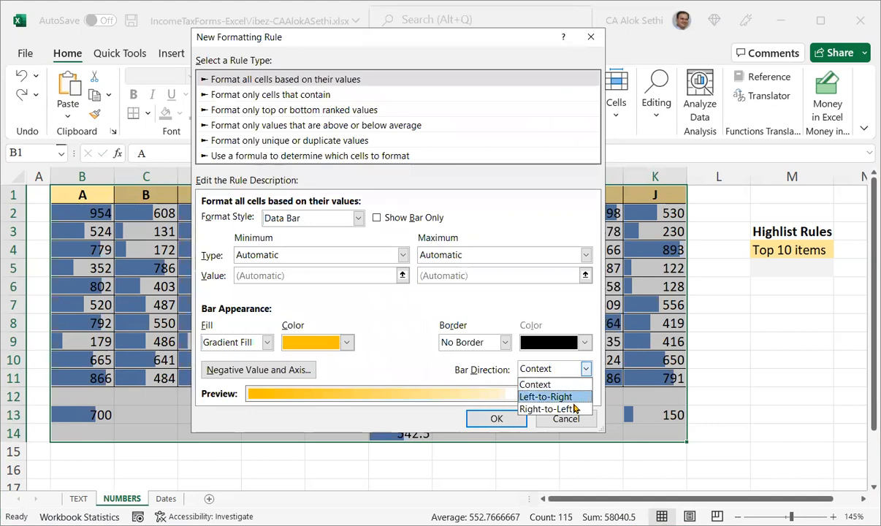
pyautogui.click(572, 397)
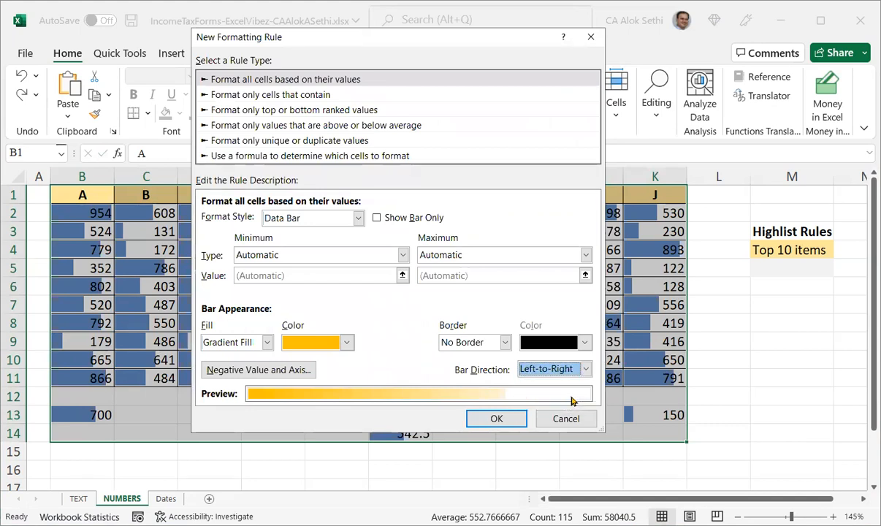
pyautogui.click(489, 417)
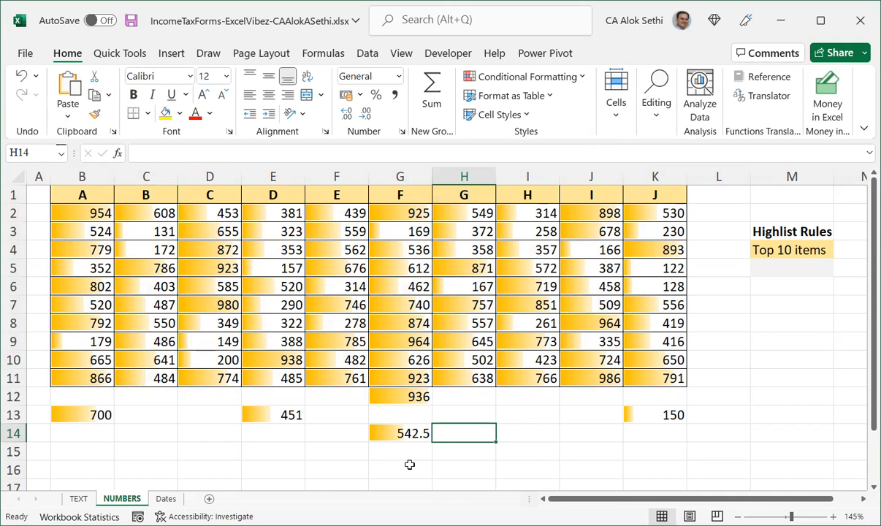
# Select the table B1:K14 and add a rule formatting all cells based on their values with the default three-circle Icon Sets style.
pyautogui.hotkey('ctrl', 'a')
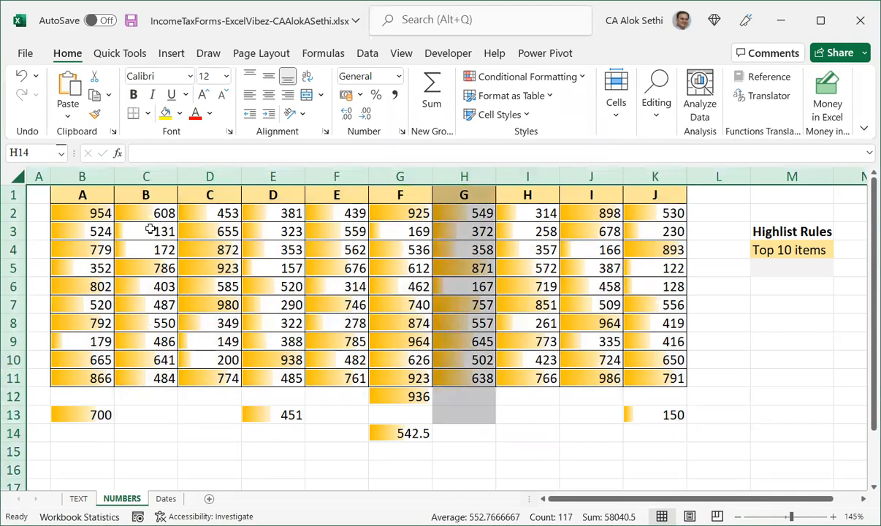
pyautogui.click(108, 195)
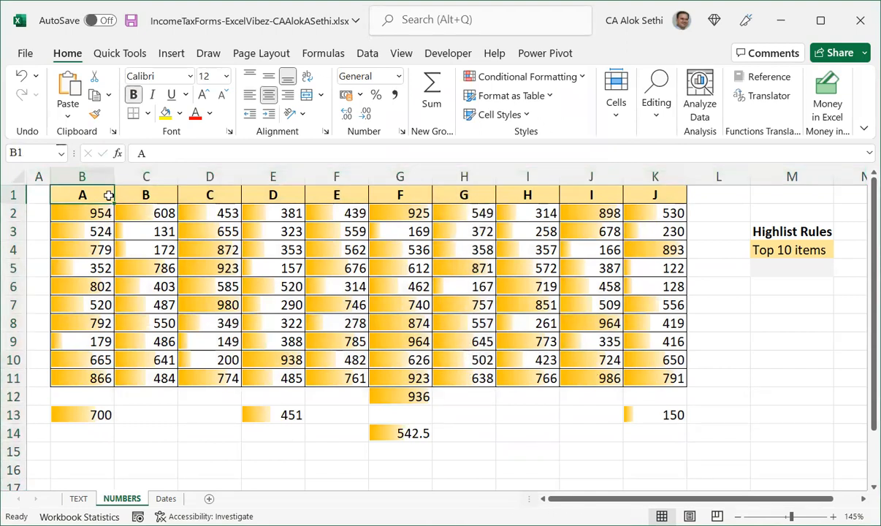
pyautogui.hotkey('shift', 'Down')
pyautogui.hotkey('shift', 'Down')
pyautogui.hotkey('shift', 'Down')
pyautogui.hotkey('shift', 'Down')
pyautogui.hotkey('shift', 'Down')
pyautogui.hotkey('shift', 'Down')
pyautogui.hotkey('shift', 'Down')
pyautogui.hotkey('shift', 'Down')
pyautogui.hotkey('shift', 'Down')
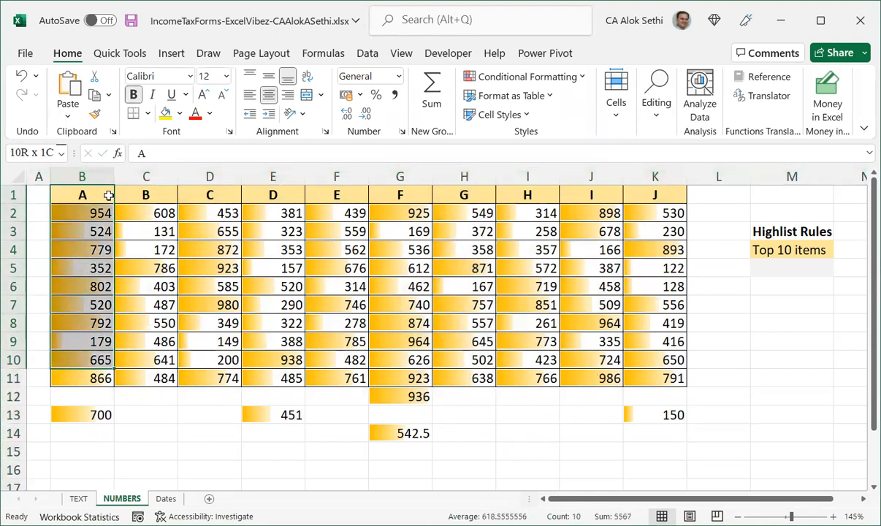
pyautogui.hotkey('shift', 'Down')
pyautogui.hotkey('shift', 'Down')
pyautogui.hotkey('shift', 'Down')
pyautogui.hotkey('shift', 'Right')
pyautogui.hotkey('shift', 'Right')
pyautogui.hotkey('shift', 'Right')
pyautogui.hotkey('shift', 'Right')
pyautogui.hotkey('shift', 'Right')
pyautogui.hotkey('shift', 'Right')
pyautogui.hotkey('shift', 'Right')
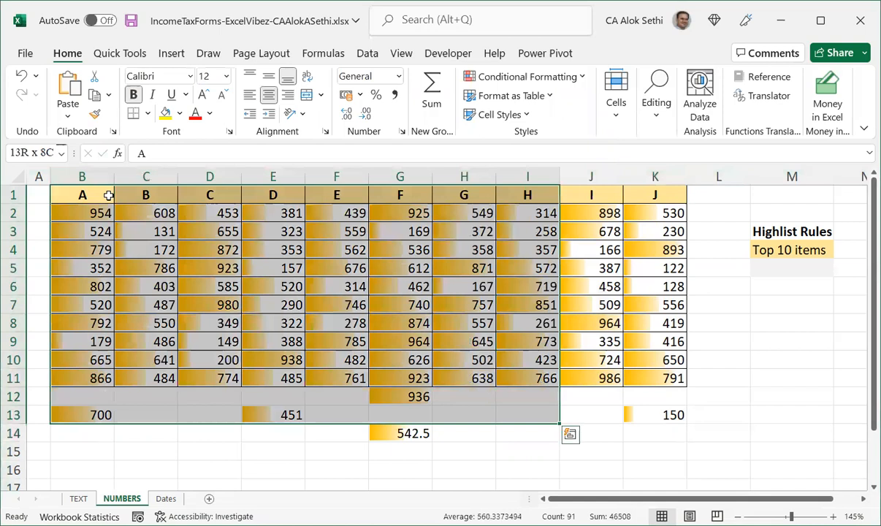
pyautogui.hotkey('shift', 'Down')
pyautogui.hotkey('shift', 'Right')
pyautogui.hotkey('shift', 'Right')
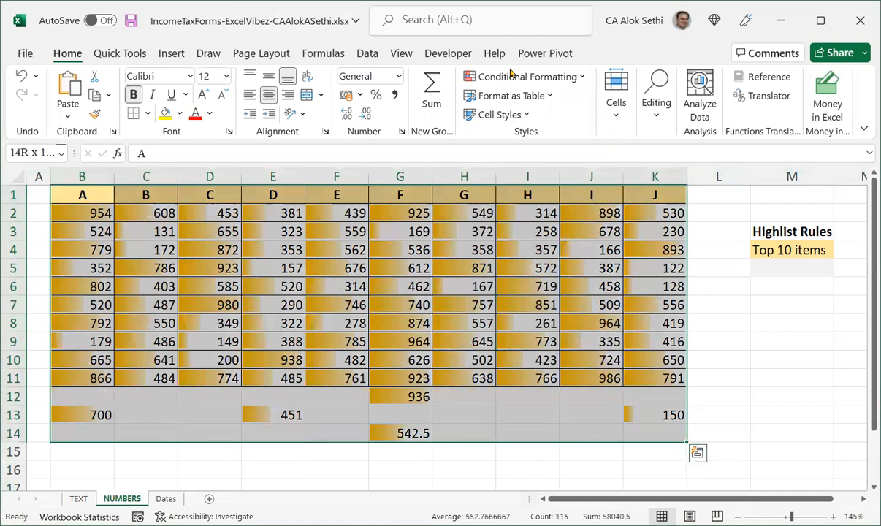
pyautogui.click(494, 78)
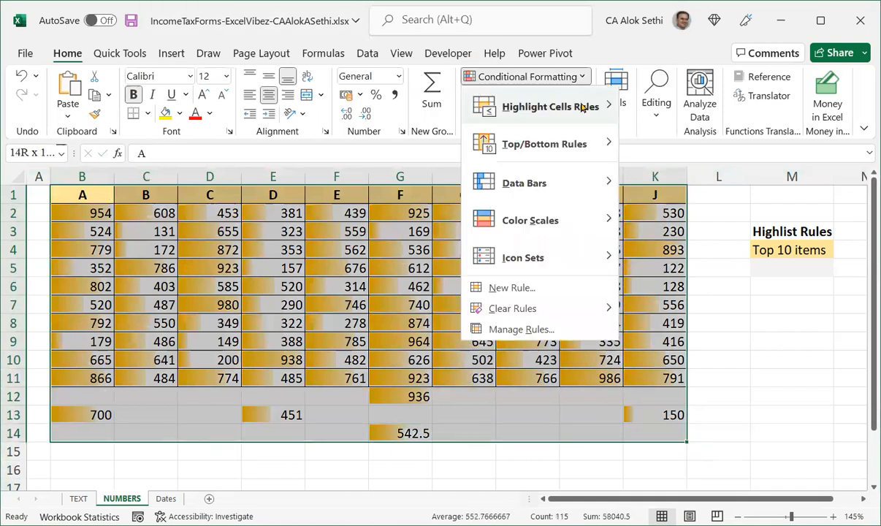
pyautogui.moveTo(551, 107)
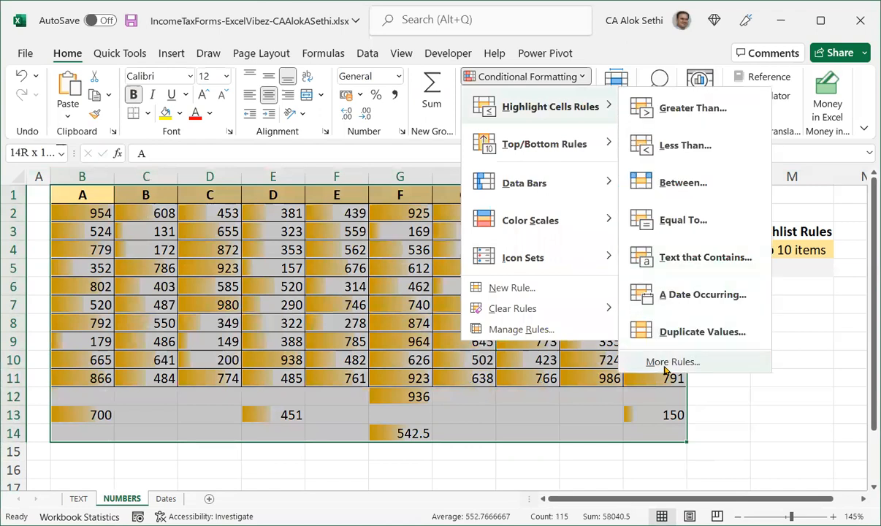
pyautogui.click(666, 364)
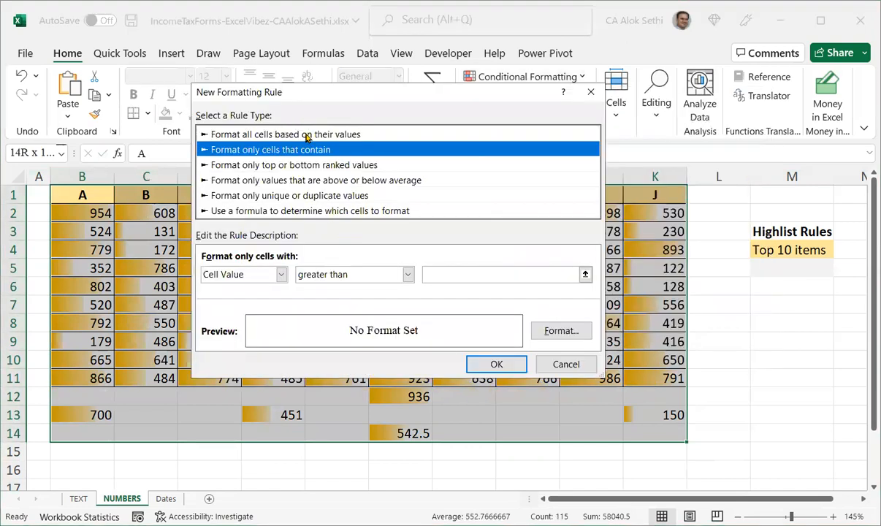
pyautogui.click(306, 137)
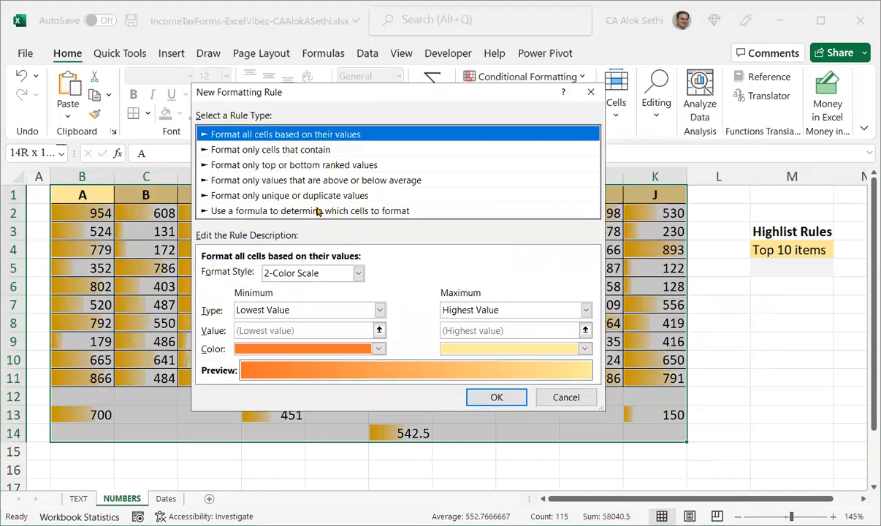
pyautogui.click(311, 274)
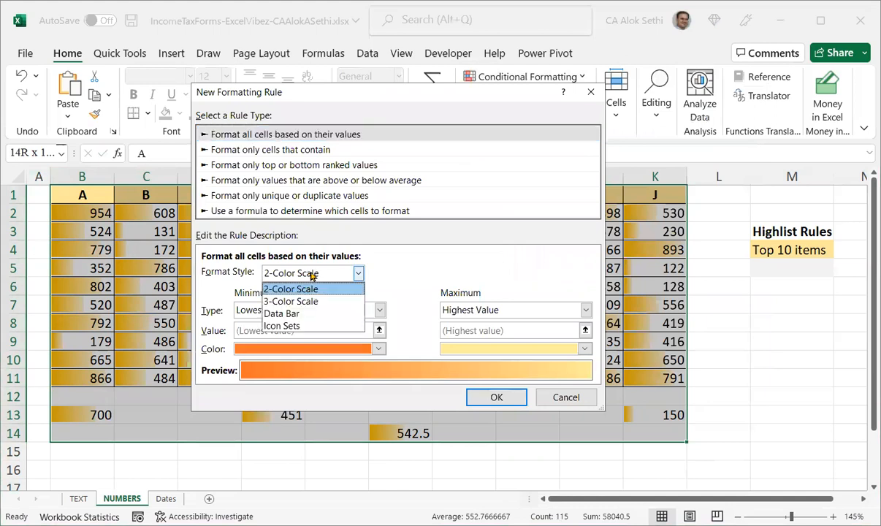
pyautogui.click(307, 326)
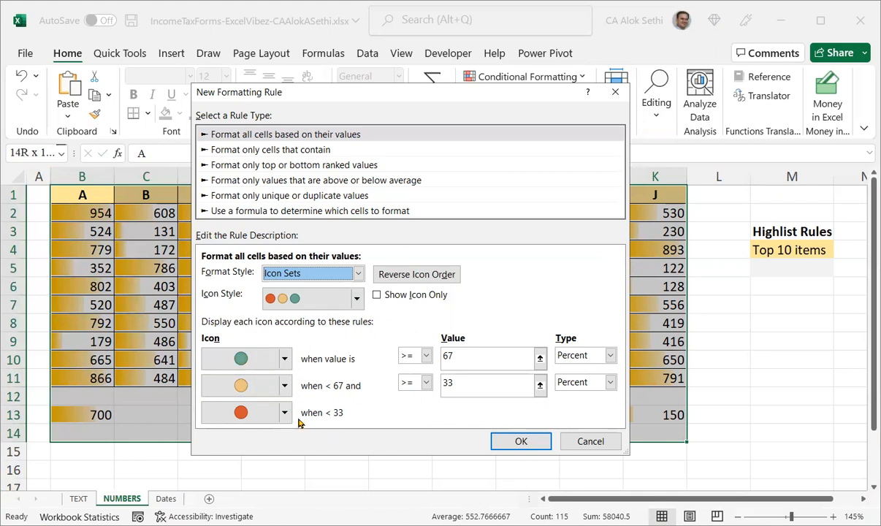
pyautogui.click(520, 446)
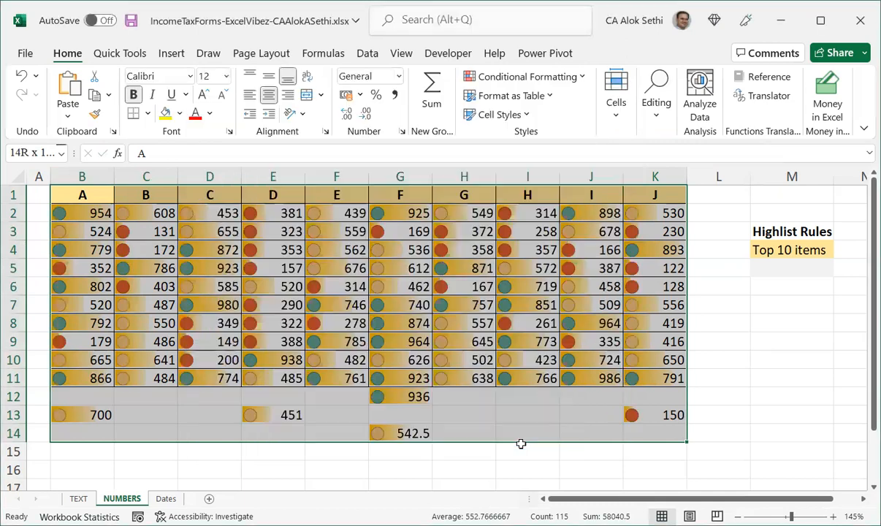
# Select the data block B1:K11 and turn on AutoFilter for it.
pyautogui.click(520, 443)
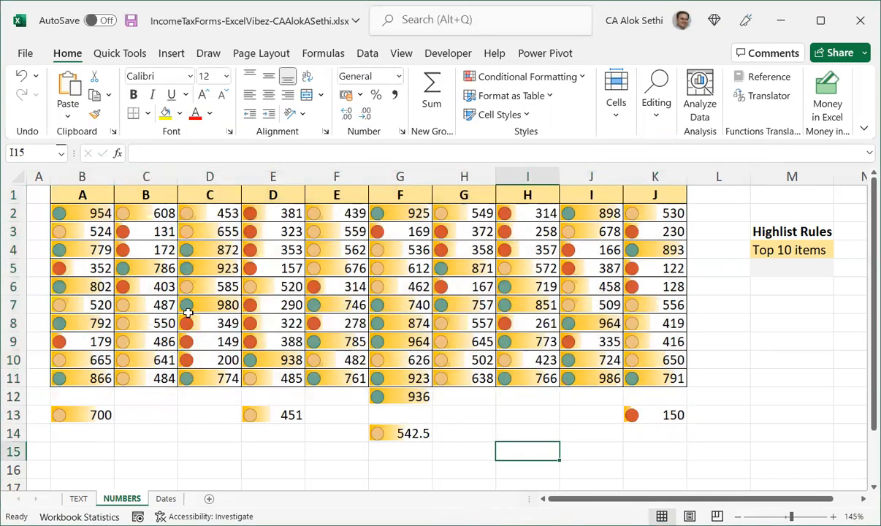
pyautogui.click(104, 198)
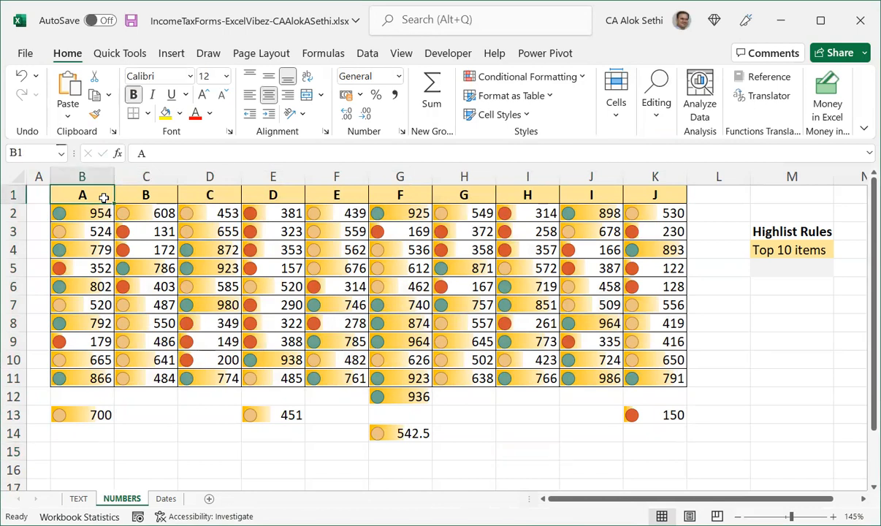
pyautogui.hotkey('ctrl', 'shift', 'Down')
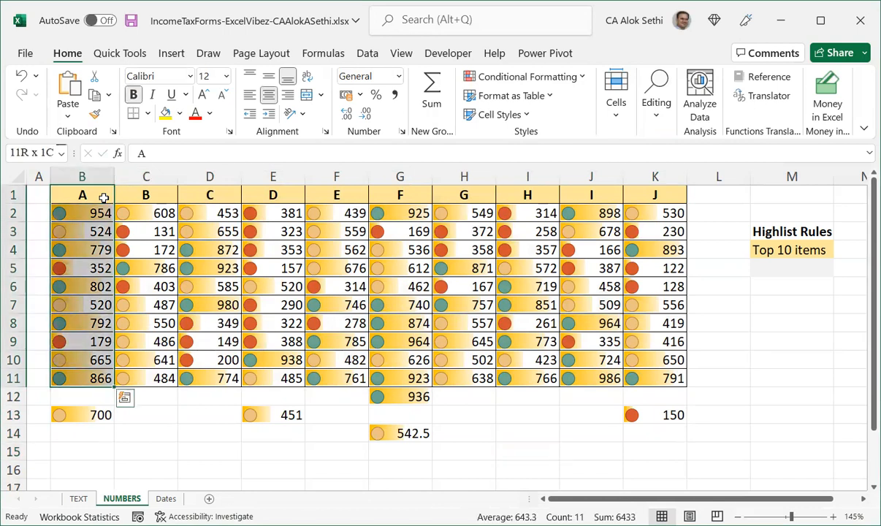
pyautogui.hotkey('ctrl', 'shift', 'Right')
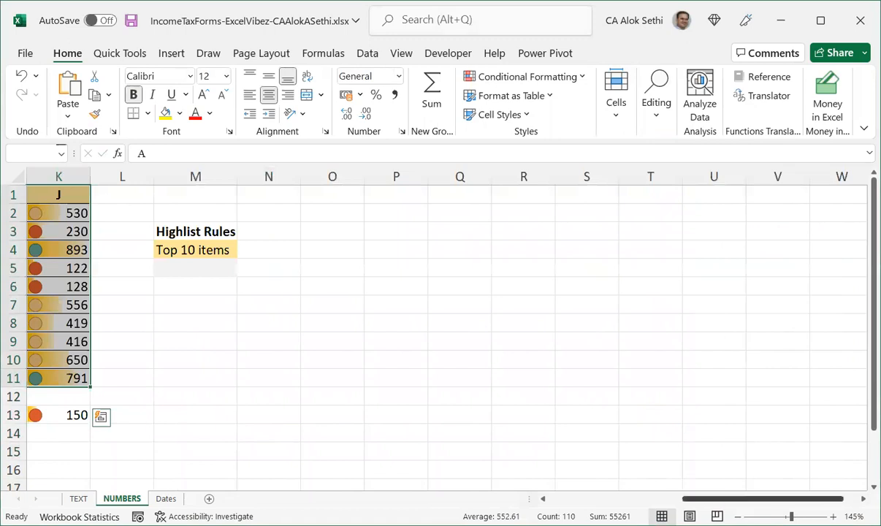
pyautogui.moveTo(760, 498); pyautogui.dragTo(416, 497)
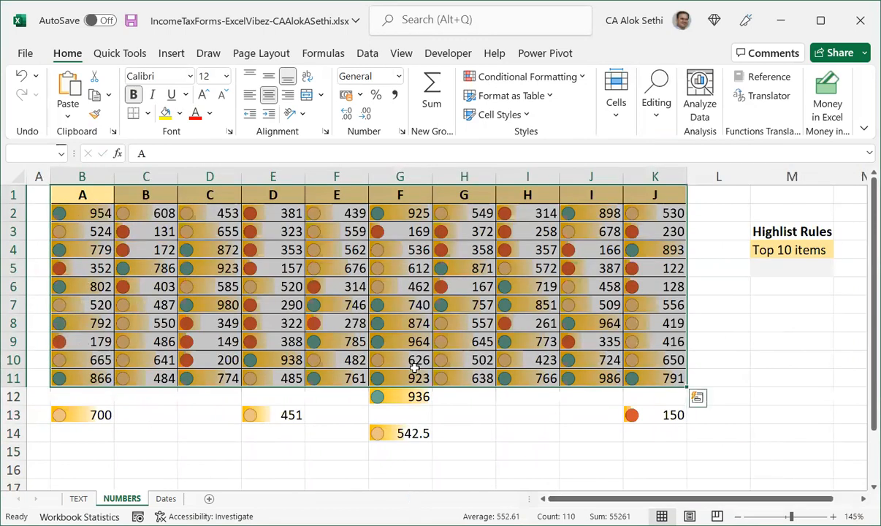
pyautogui.press('alt')
pyautogui.press('d')
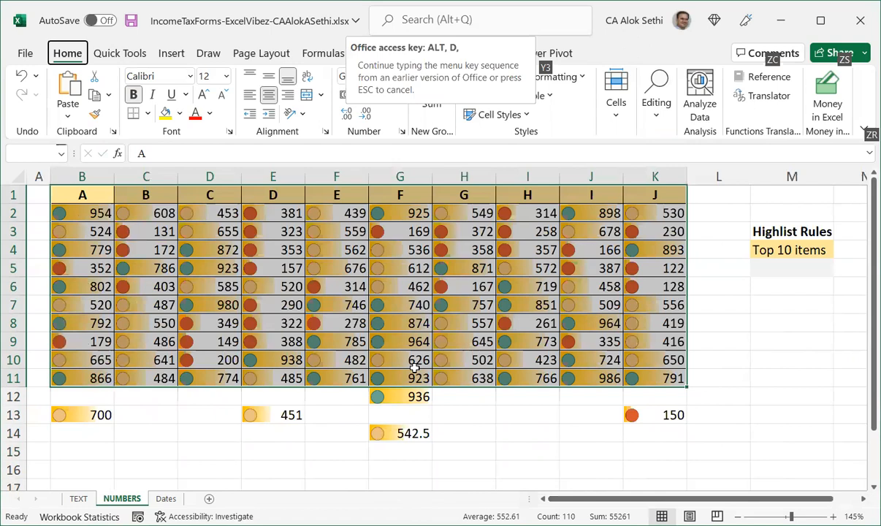
pyautogui.press('f')
pyautogui.press('f')
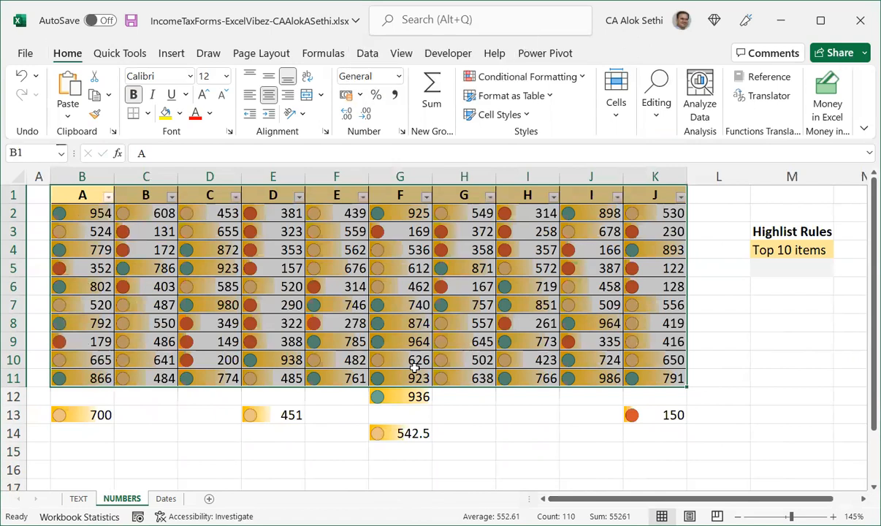
# Filter column A by the green cell icon and column D by the red cell icon.
pyautogui.click(109, 197)
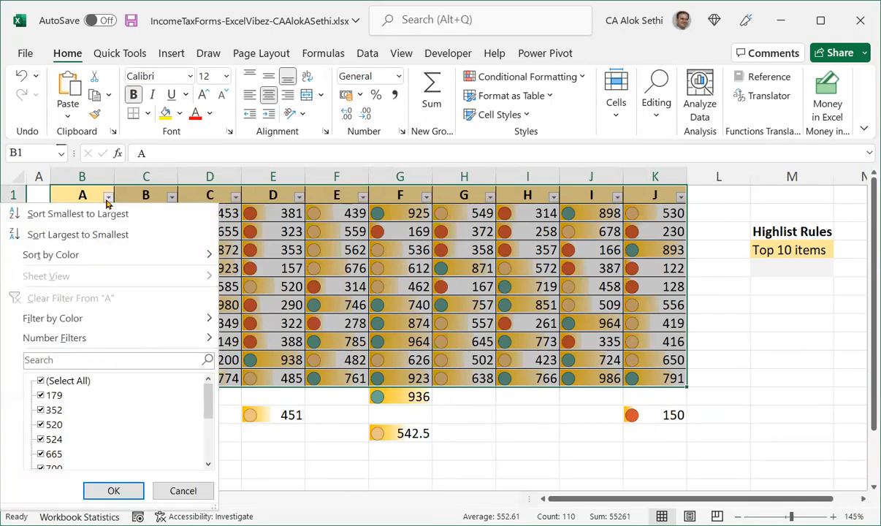
pyautogui.moveTo(100, 317)
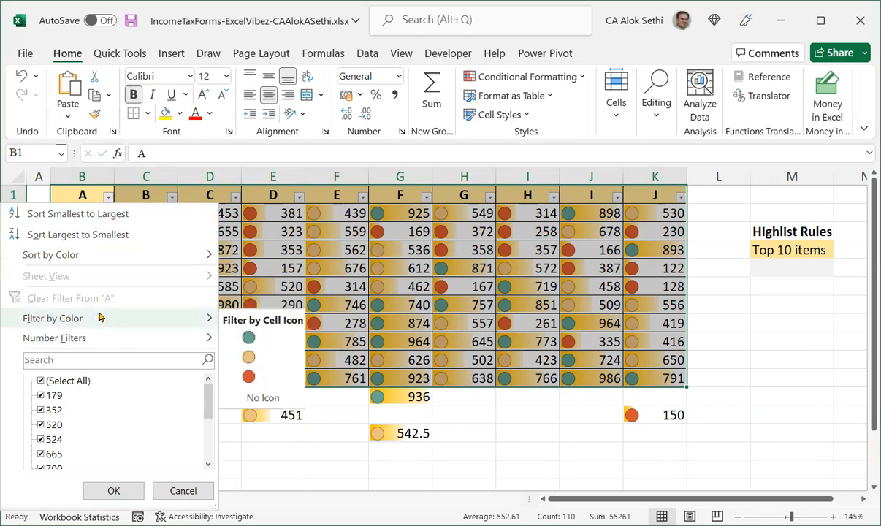
pyautogui.click(268, 341)
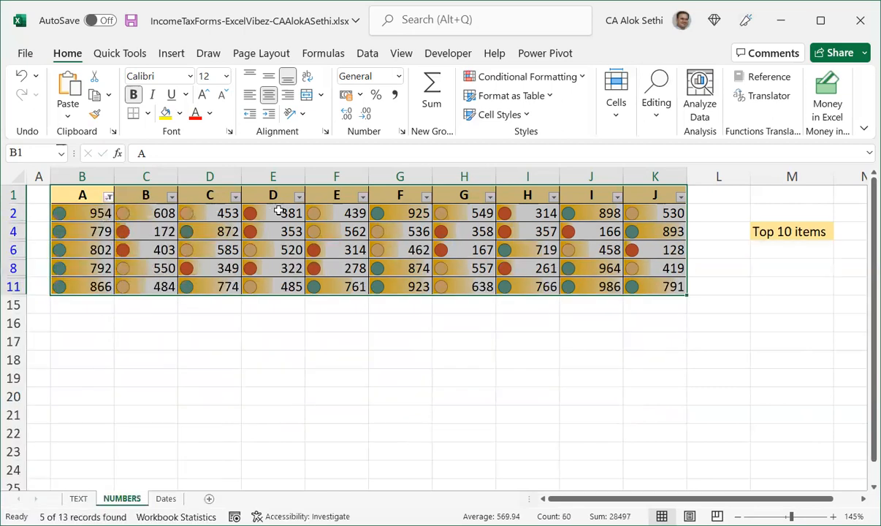
pyautogui.click(298, 198)
pyautogui.moveTo(252, 318)
pyautogui.click(334, 338)
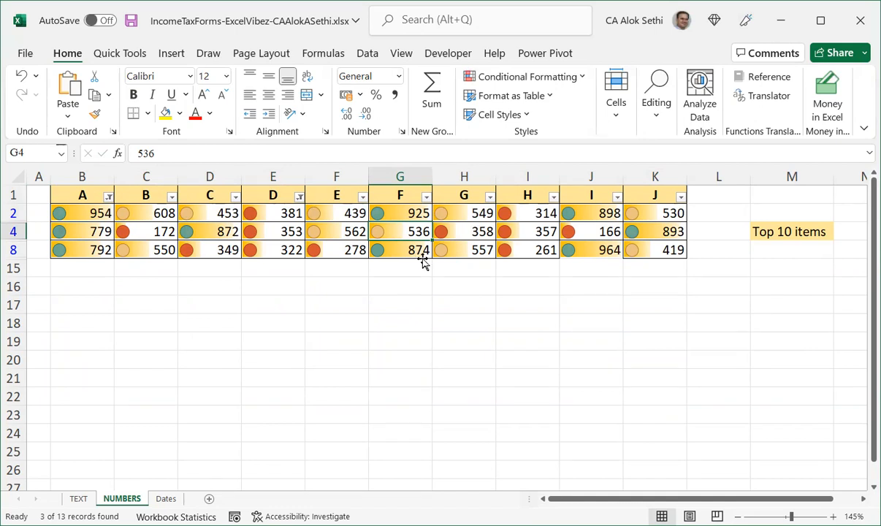
# Remove the AutoFilter from the table and select the whole table.
pyautogui.hotkey('ctrl', 'shift', 'l')
pyautogui.hotkey('ctrl', 'a')
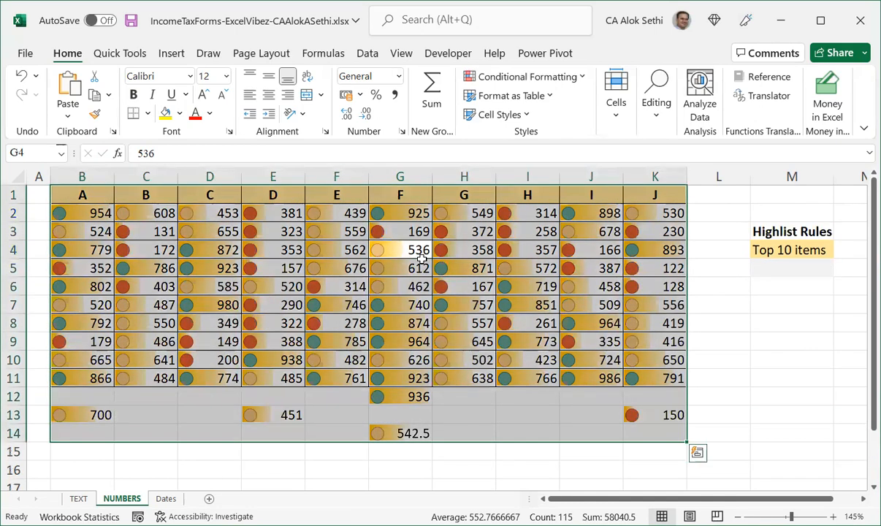
# Add a new rule formatting all table cells based on their values with the three-flags Icon Sets style.
pyautogui.click(517, 78)
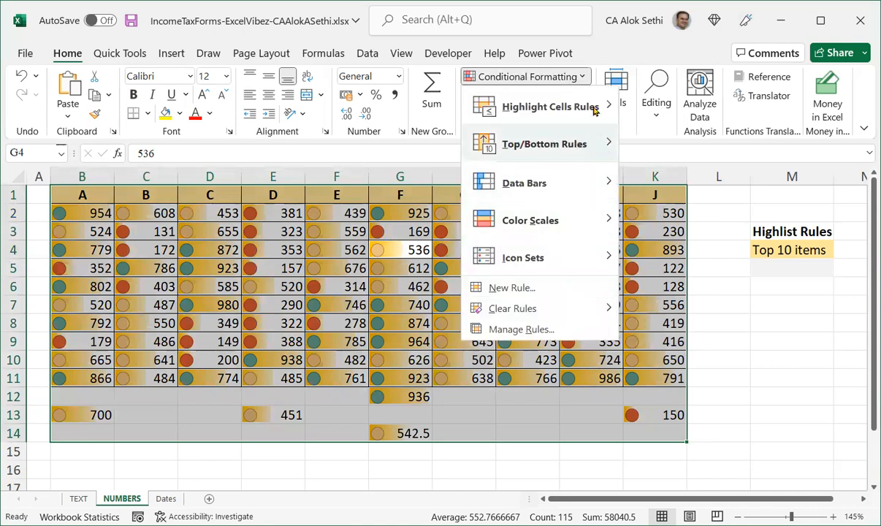
pyautogui.moveTo(588, 107)
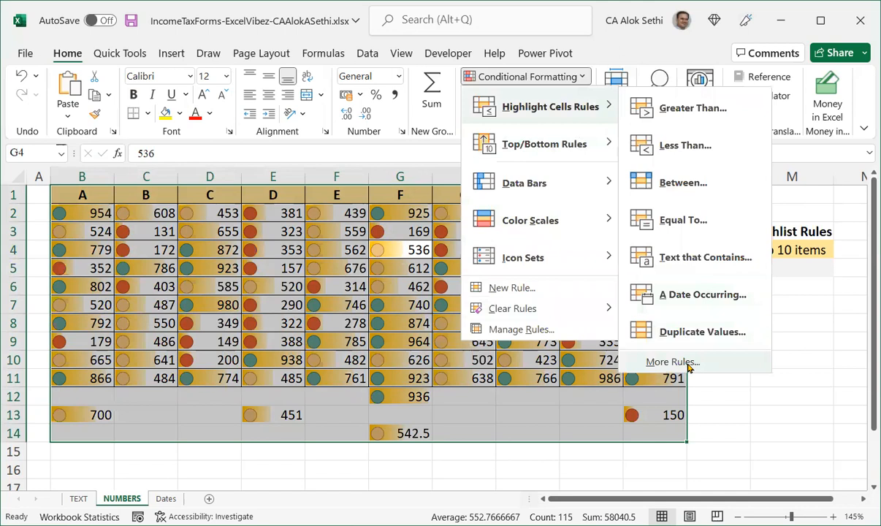
pyautogui.click(672, 363)
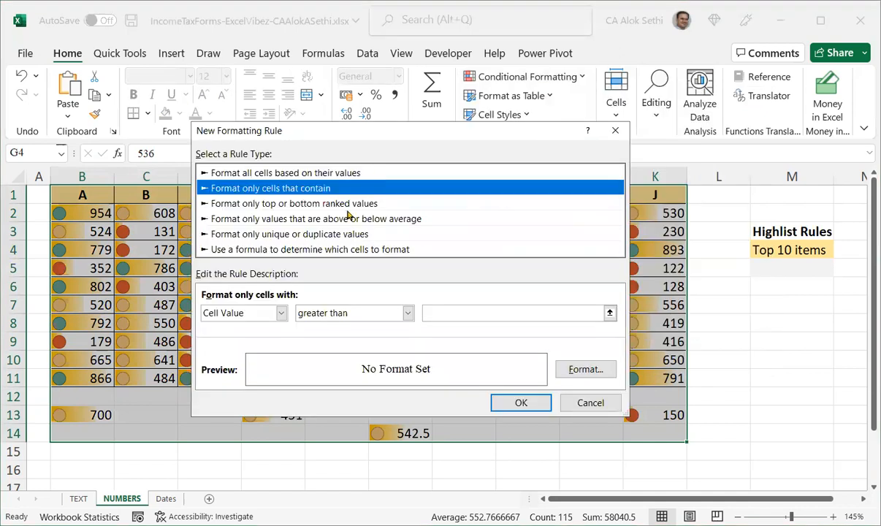
pyautogui.click(332, 173)
pyautogui.click(323, 312)
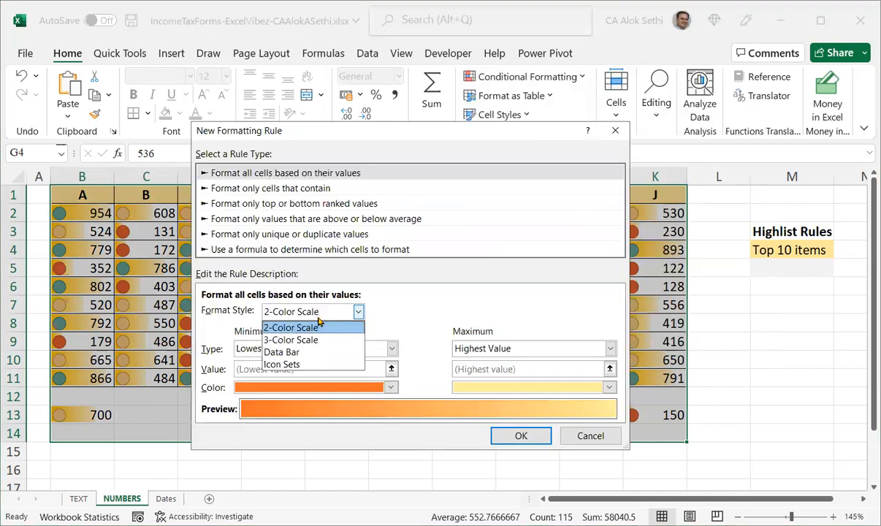
pyautogui.click(310, 363)
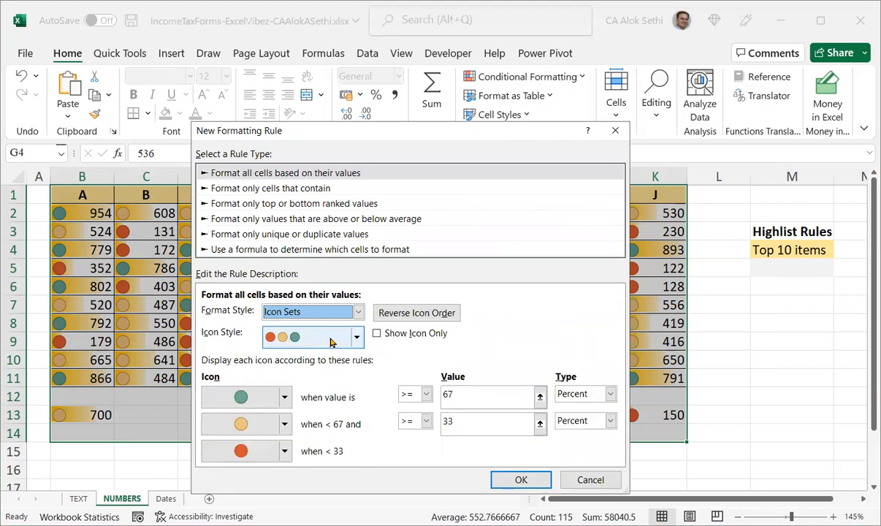
pyautogui.click(349, 340)
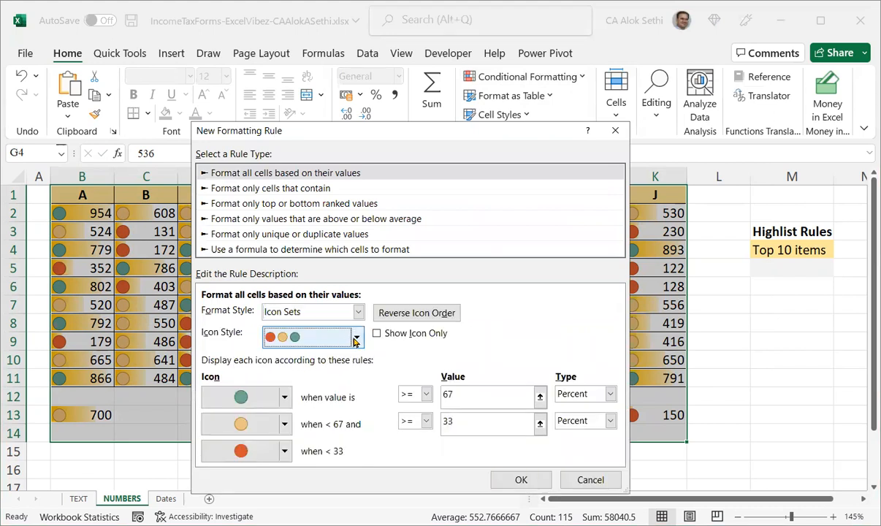
pyautogui.click(339, 337)
pyautogui.scroll(1, 328, 377)
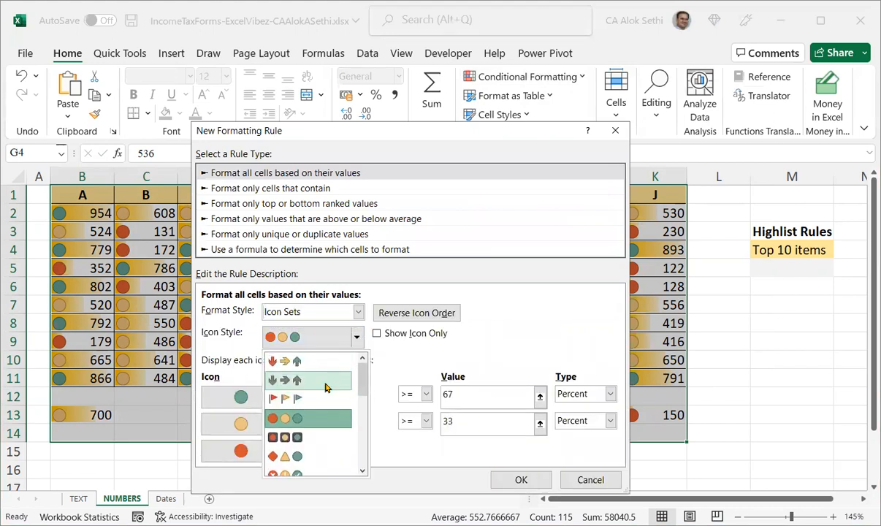
pyautogui.click(297, 398)
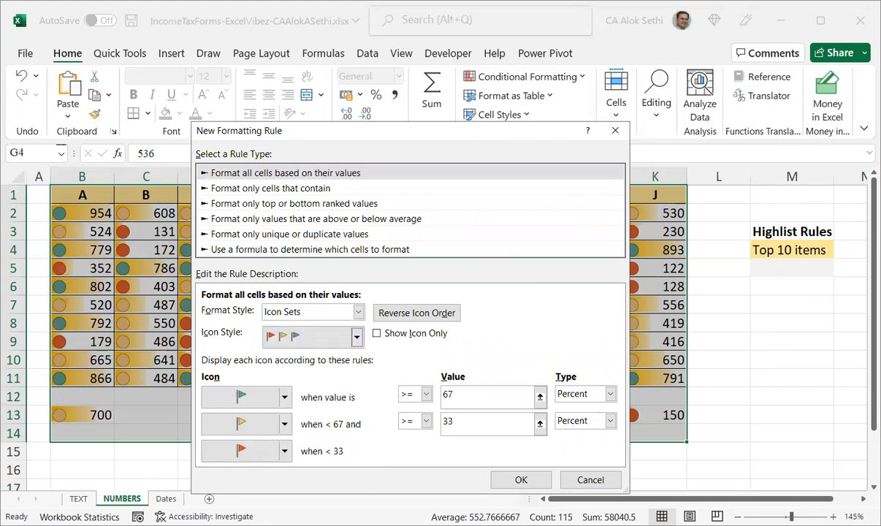
pyautogui.click(515, 471)
pyautogui.click(507, 451)
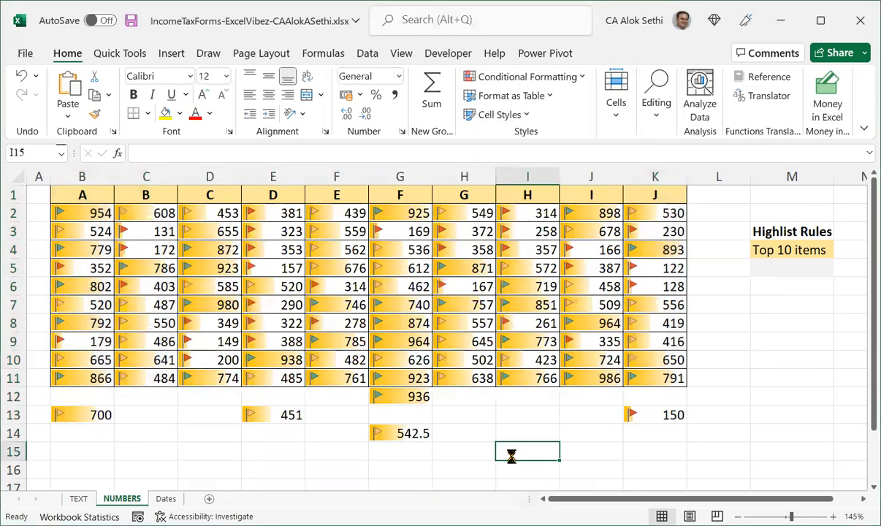
# Zoom in, select the table and start a new all-cells Icon Sets rule using the three-stars icon style.
pyautogui.scroll(1, 511, 453)
pyautogui.scroll(1, 511, 455)
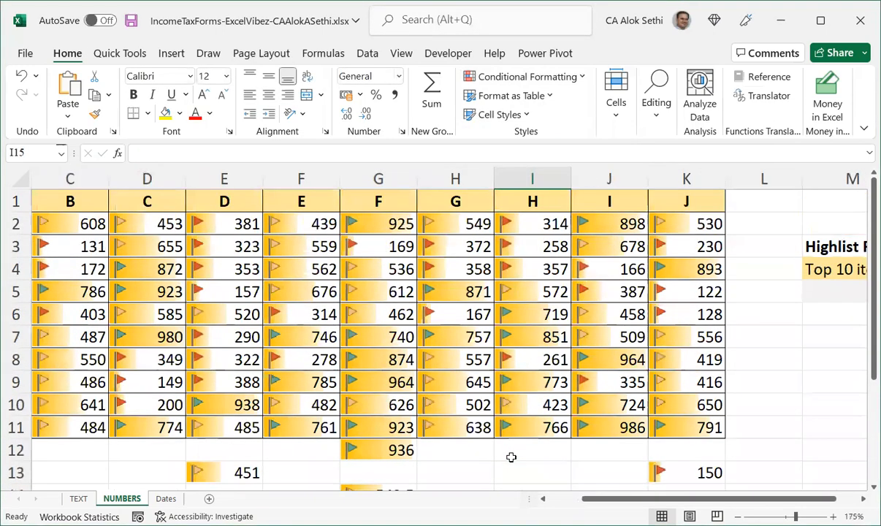
pyautogui.hotkey('ctrl', 'space')
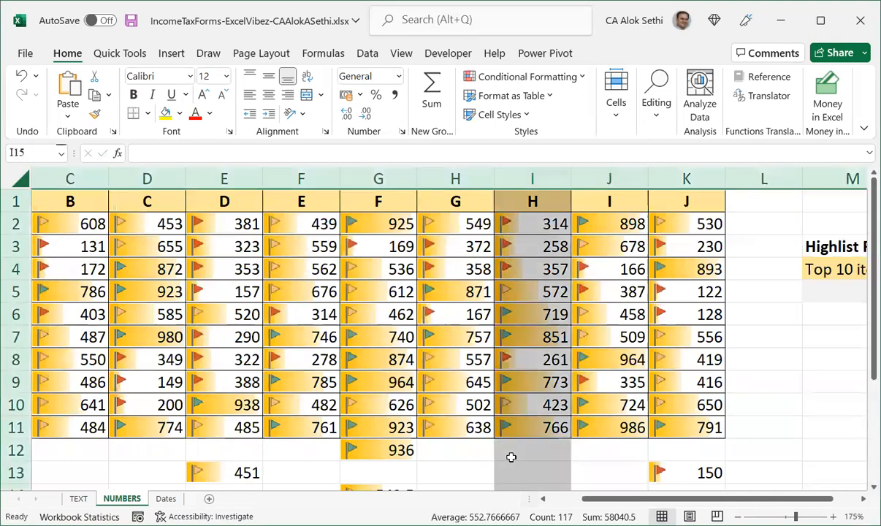
pyautogui.click(152, 363)
pyautogui.hotkey('ctrl', 'a')
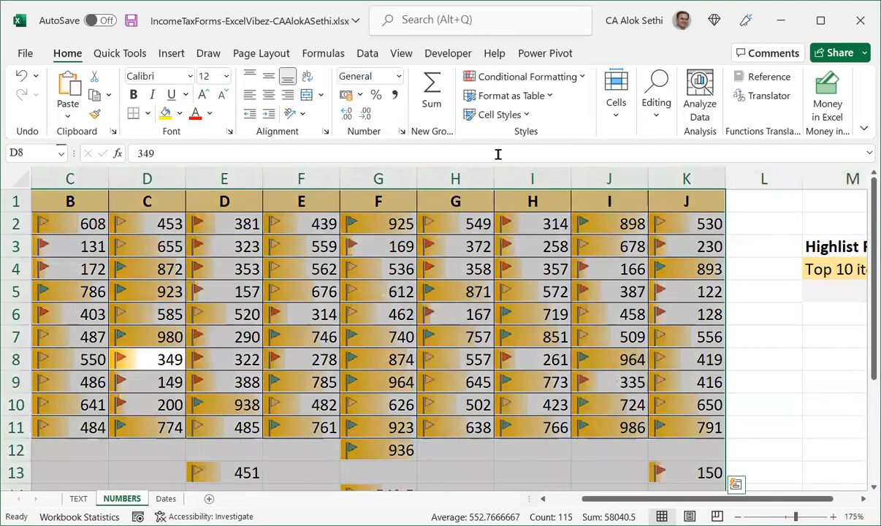
pyautogui.click(547, 80)
pyautogui.moveTo(559, 114)
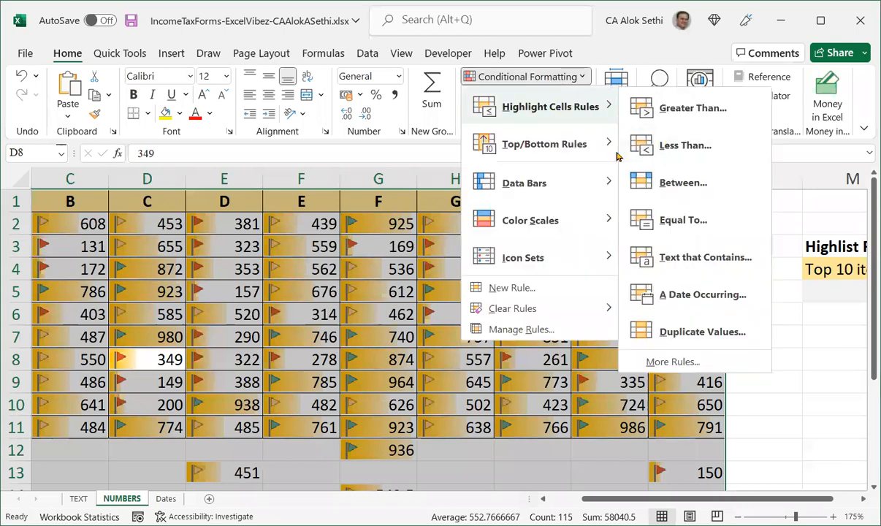
pyautogui.click(711, 363)
pyautogui.click(365, 211)
pyautogui.click(337, 350)
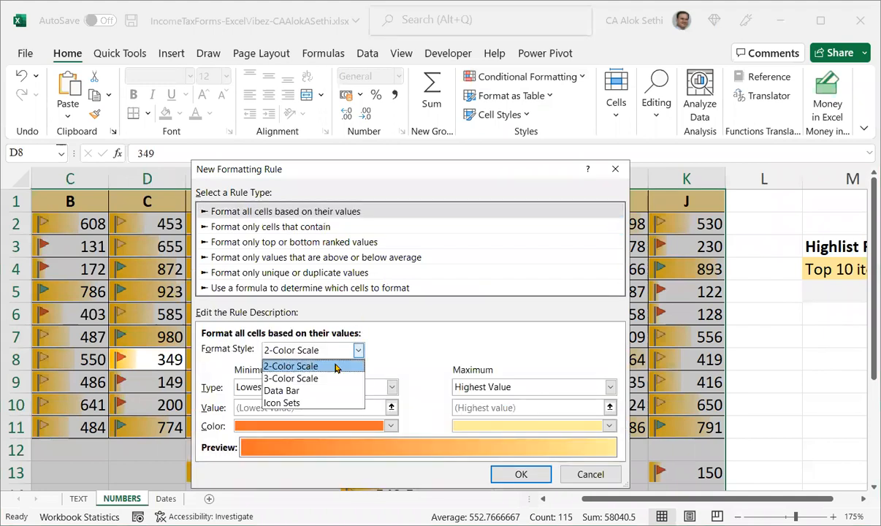
pyautogui.click(321, 402)
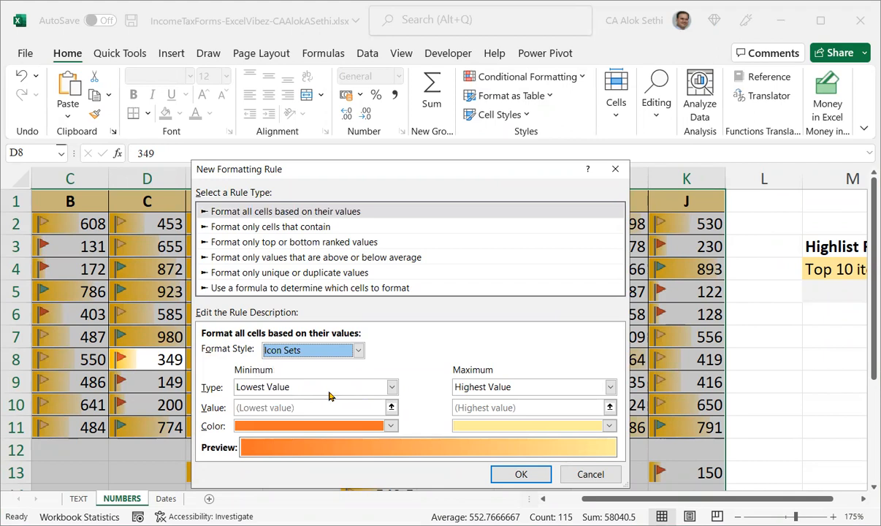
pyautogui.click(335, 375)
pyautogui.scroll(-4, 340, 438)
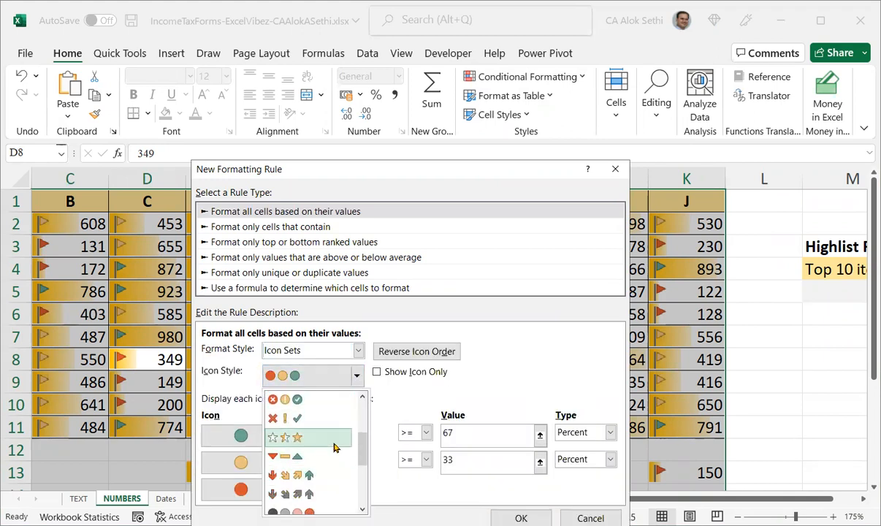
pyautogui.click(335, 440)
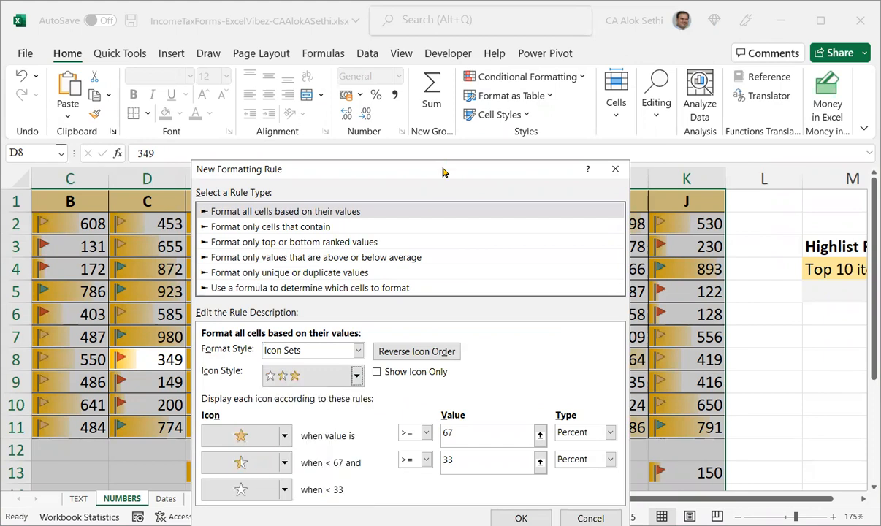
# Set the star thresholds to 75 and 50 percent and apply the rule.
pyautogui.moveTo(443, 172); pyautogui.dragTo(452, 57)
pyautogui.moveTo(485, 316); pyautogui.dragTo(414, 319)
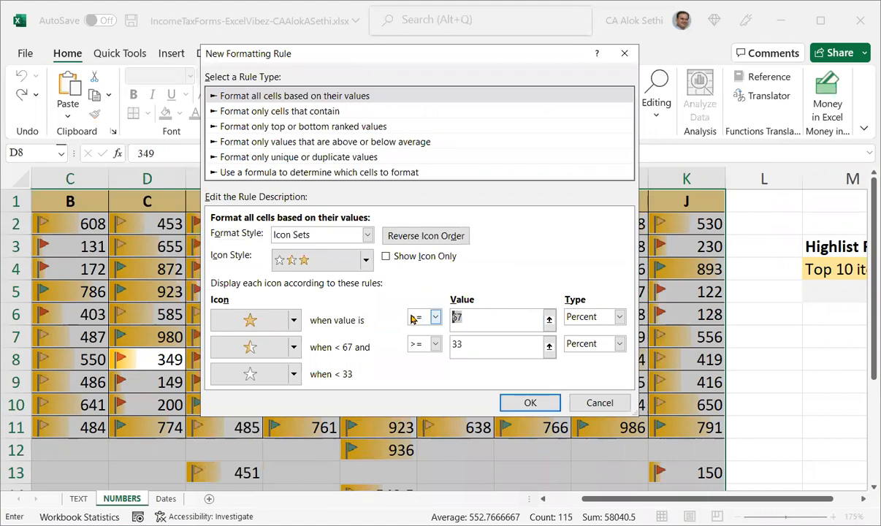
pyautogui.write('75')
pyautogui.press('Tab')
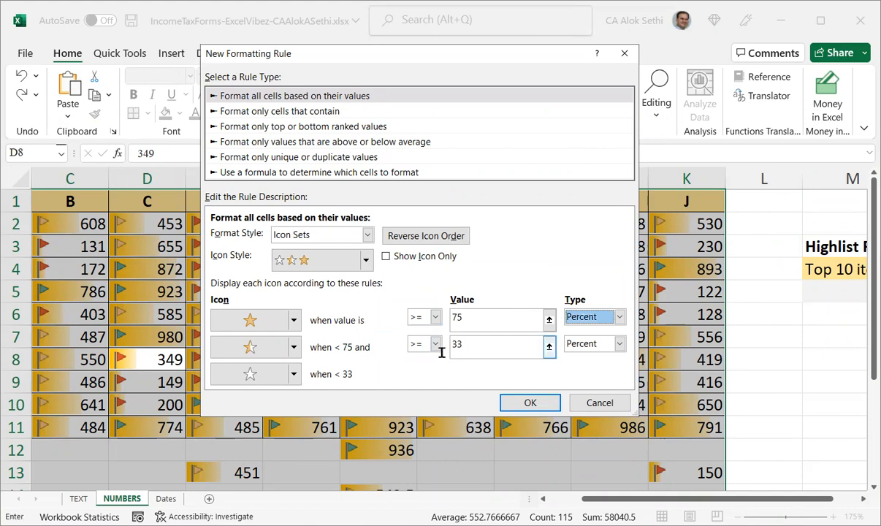
pyautogui.click(460, 344)
pyautogui.press('BackSpace')
pyautogui.press('BackSpace')
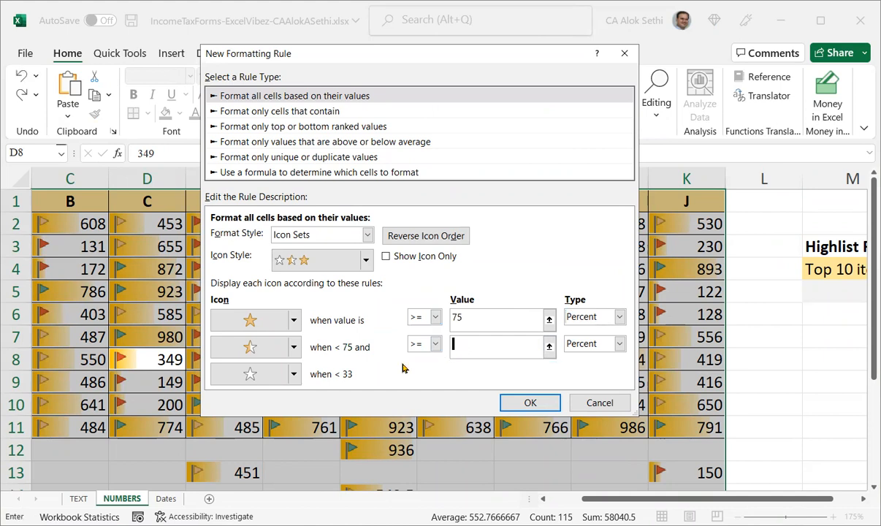
pyautogui.write('50')
pyautogui.press('Tab')
pyautogui.click(523, 404)
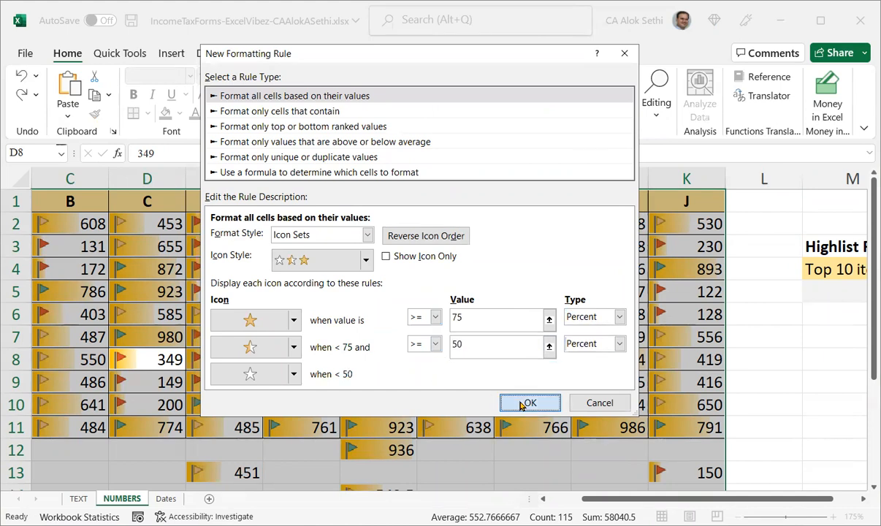
pyautogui.click(507, 443)
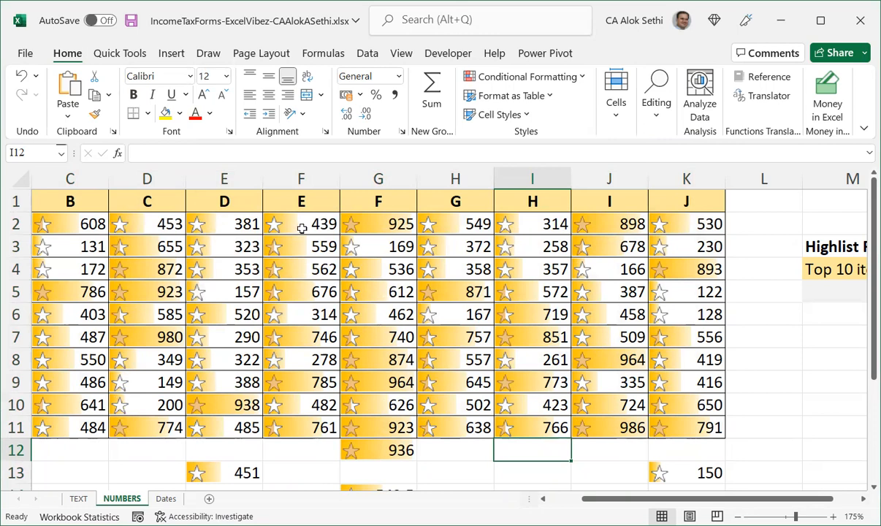
# Select the table and add an all-cells Icon Sets rule using the five-bar signal icon style.
pyautogui.click(347, 227)
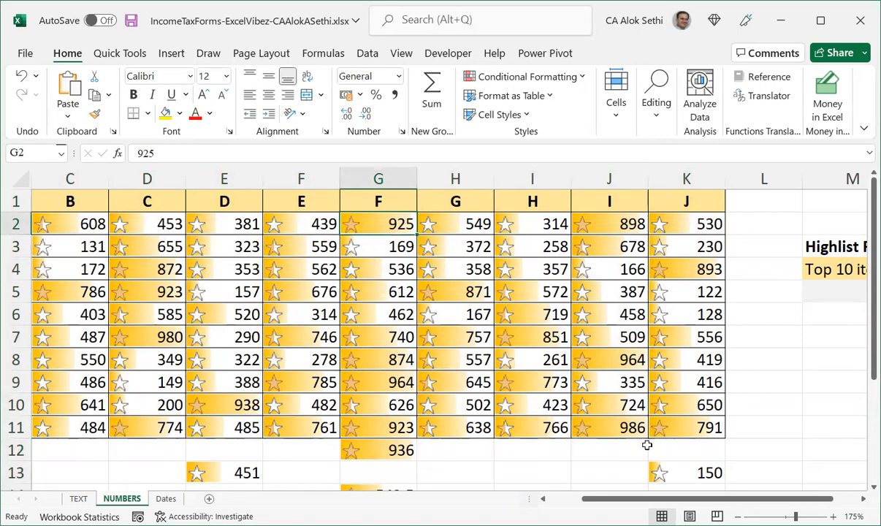
pyautogui.hotkey('ctrl', 'a')
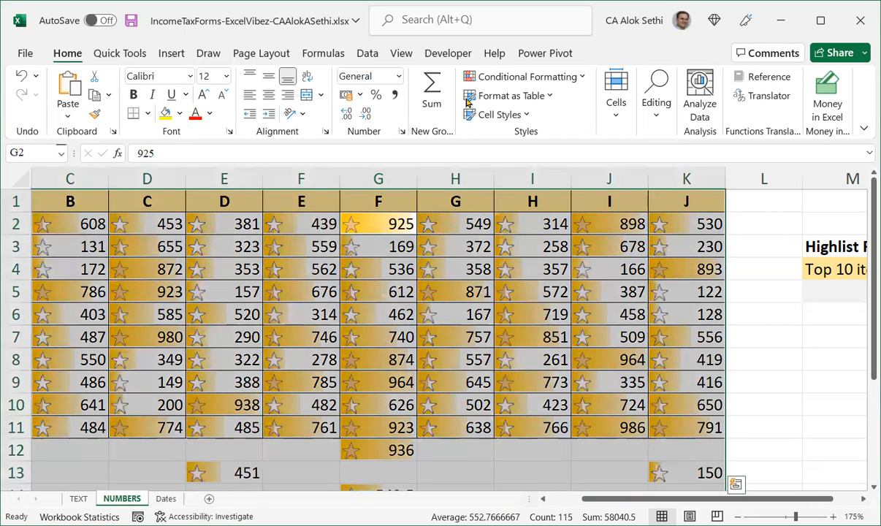
pyautogui.click(491, 80)
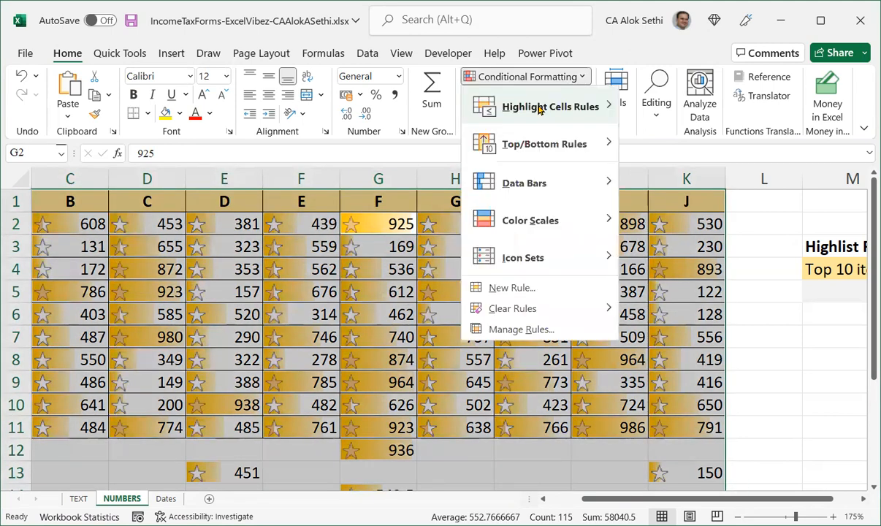
pyautogui.moveTo(537, 107)
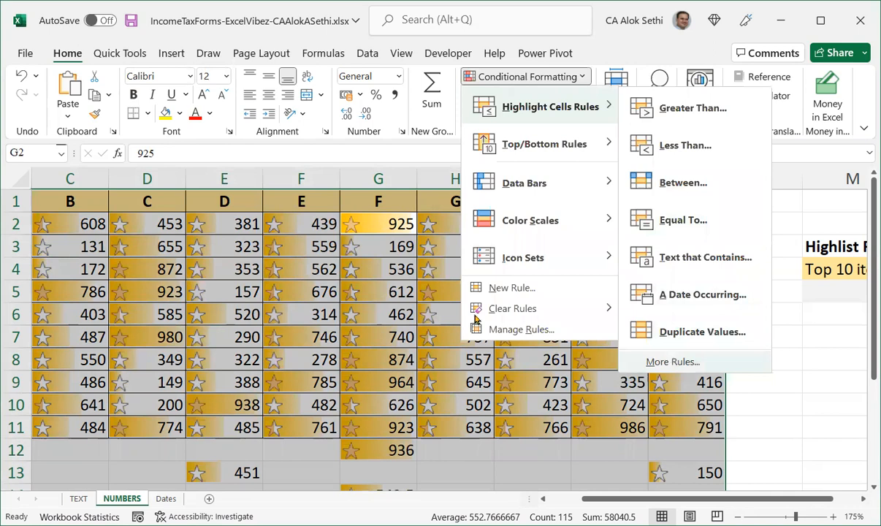
pyautogui.click(511, 287)
pyautogui.click(352, 149)
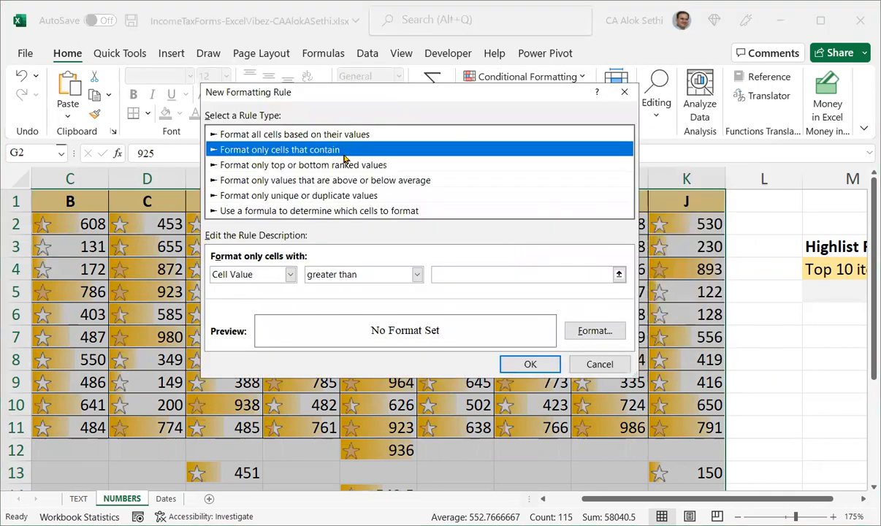
pyautogui.click(357, 134)
pyautogui.click(307, 273)
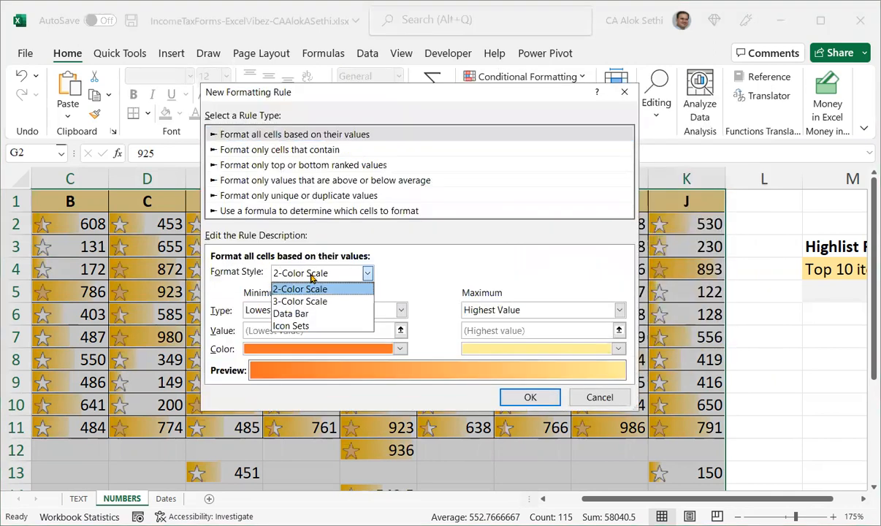
pyautogui.click(314, 326)
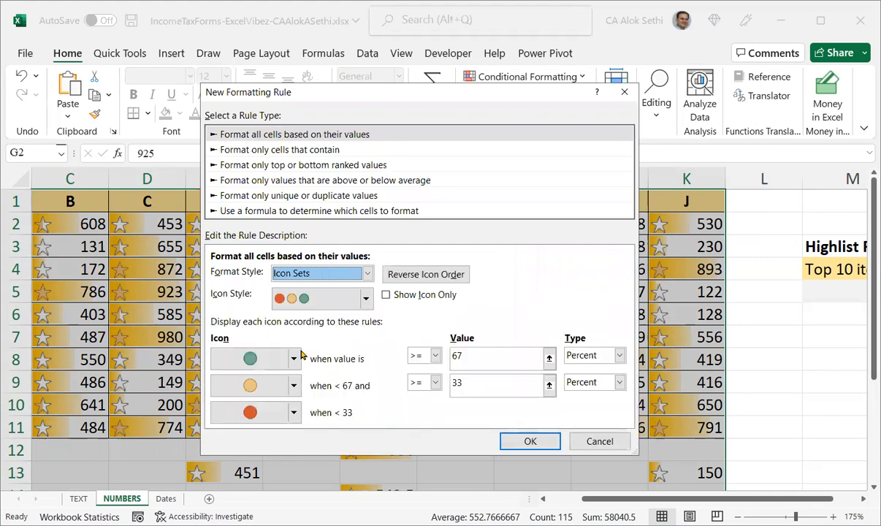
pyautogui.click(322, 298)
pyautogui.click(366, 300)
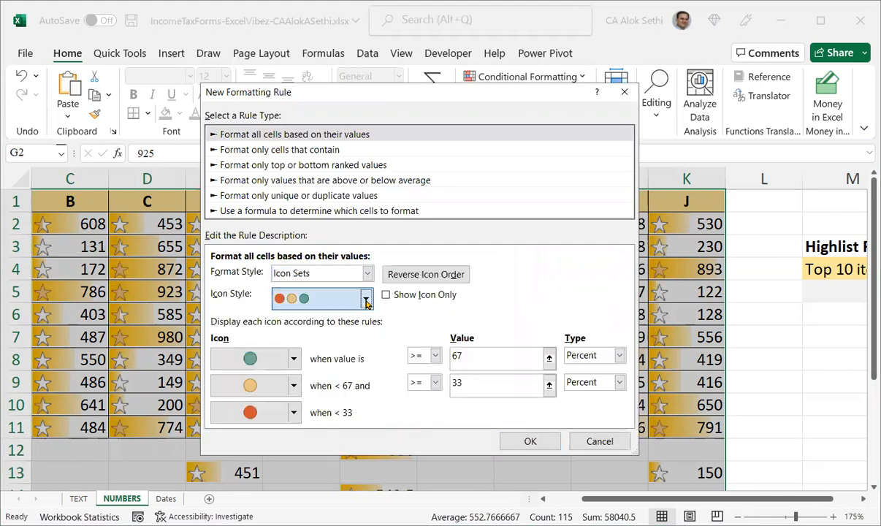
pyautogui.scroll(-5, 352, 365)
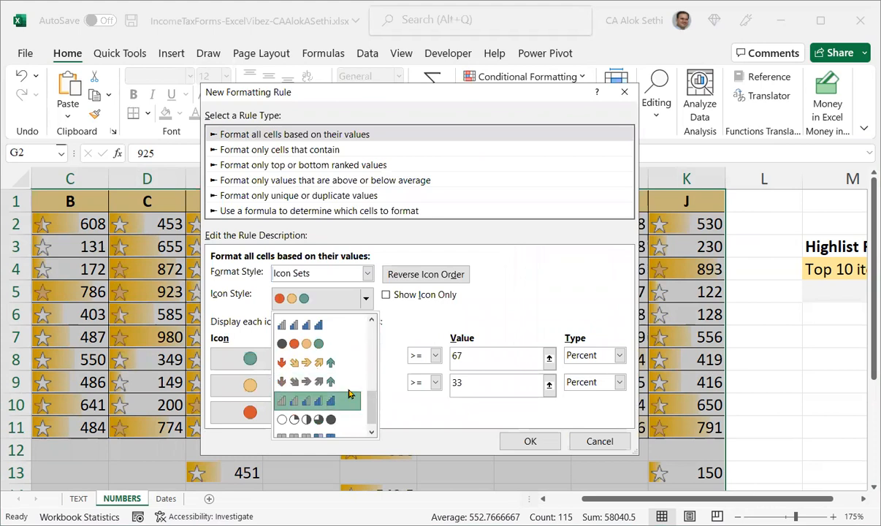
pyautogui.click(349, 394)
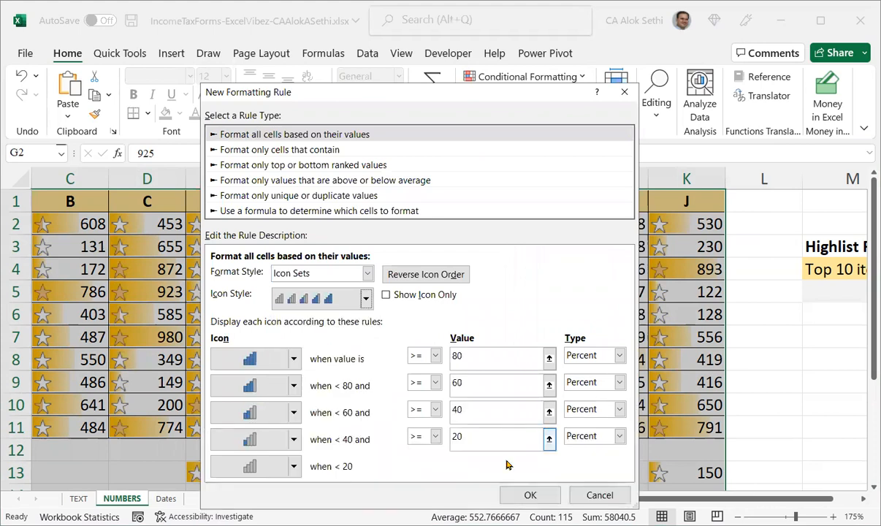
pyautogui.click(524, 496)
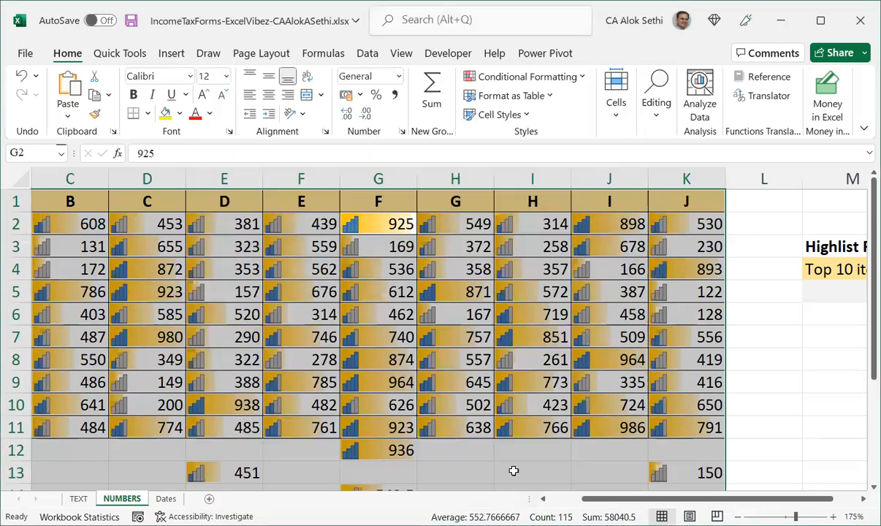
pyautogui.click(512, 471)
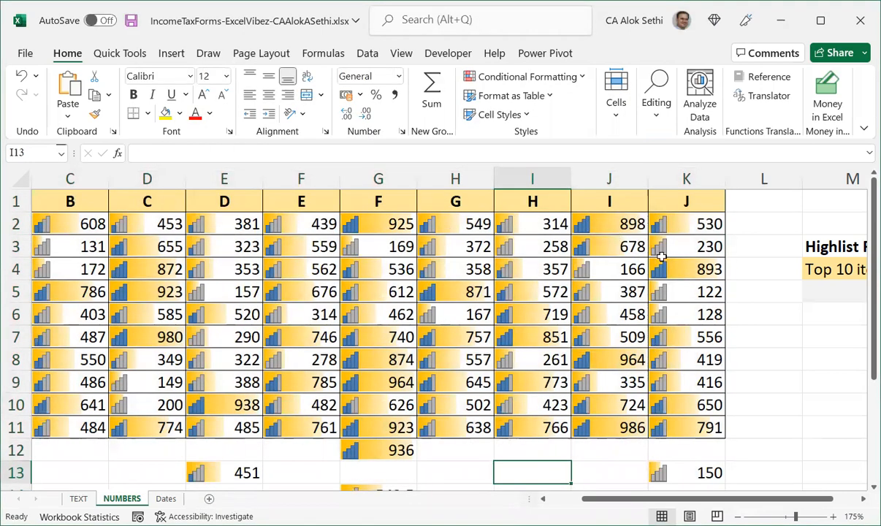
pyautogui.click(692, 274)
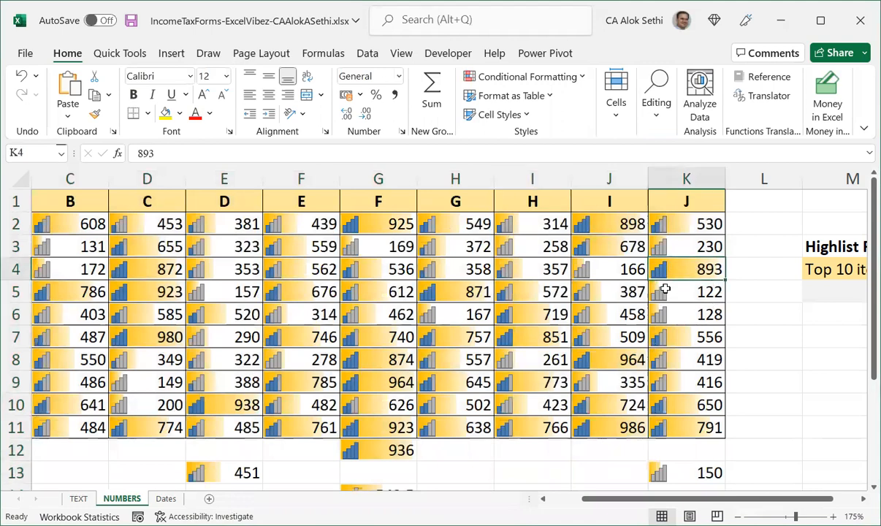
# Select the whole table and start a new rule formatting all cells based on their values with the Icon Sets style.
pyautogui.click(52, 235)
pyautogui.click(68, 260)
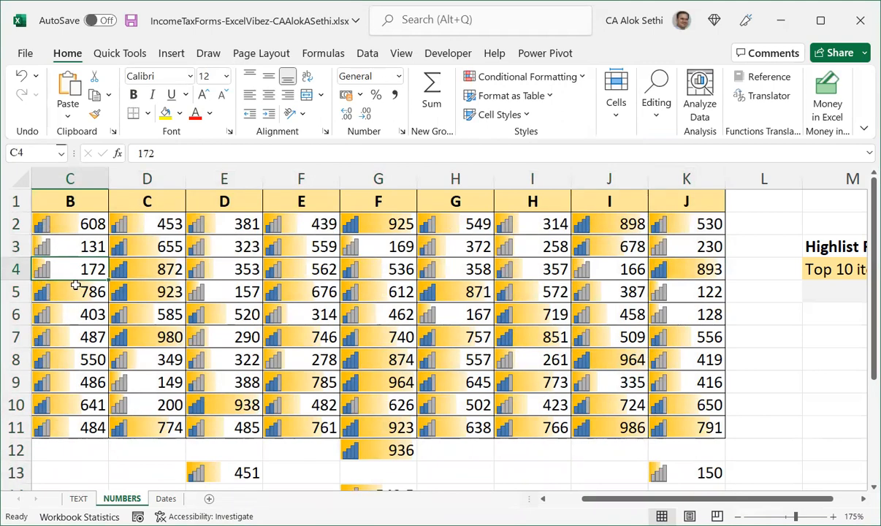
pyautogui.hotkey('ctrl', 'a')
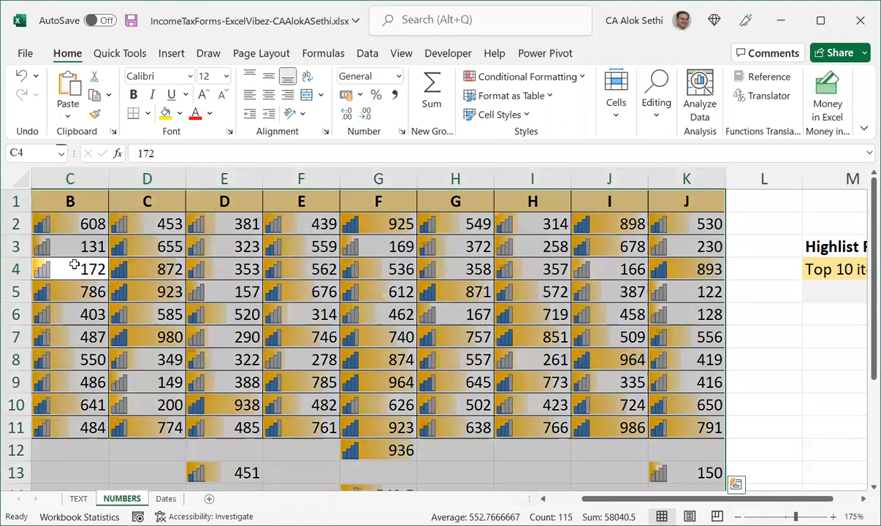
pyautogui.click(523, 79)
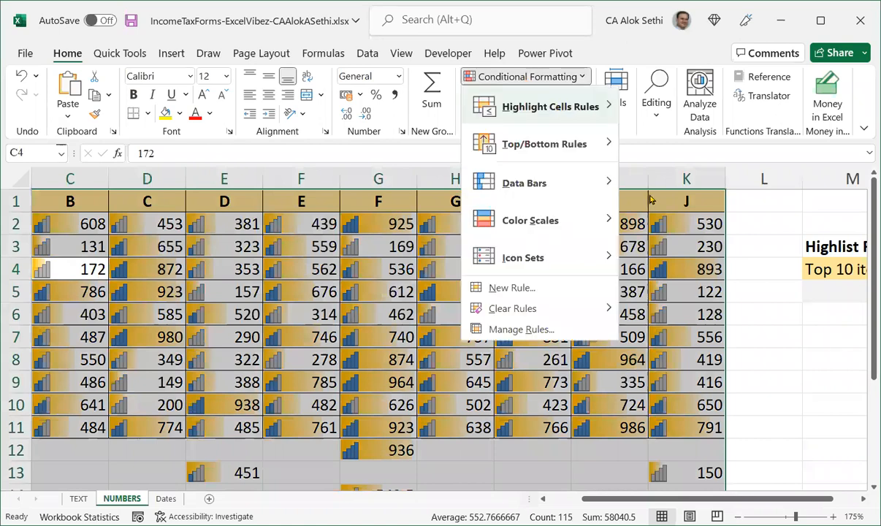
pyautogui.moveTo(559, 107)
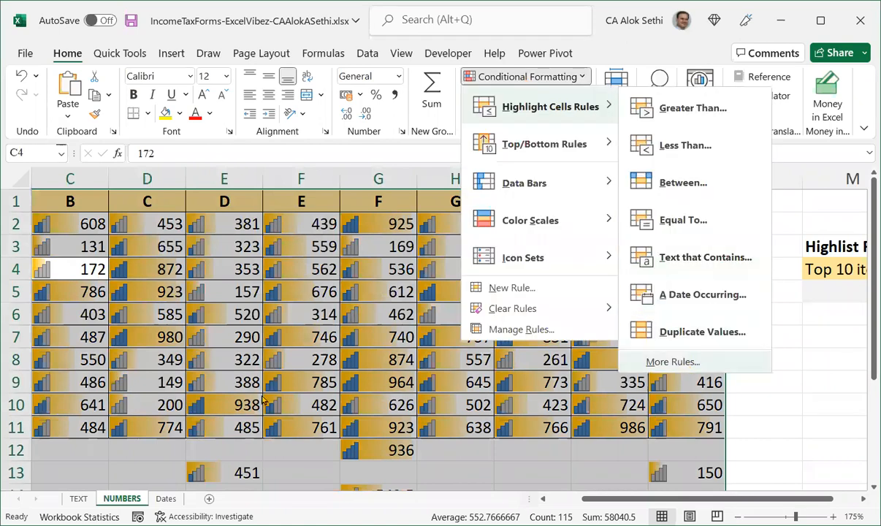
pyautogui.click(687, 368)
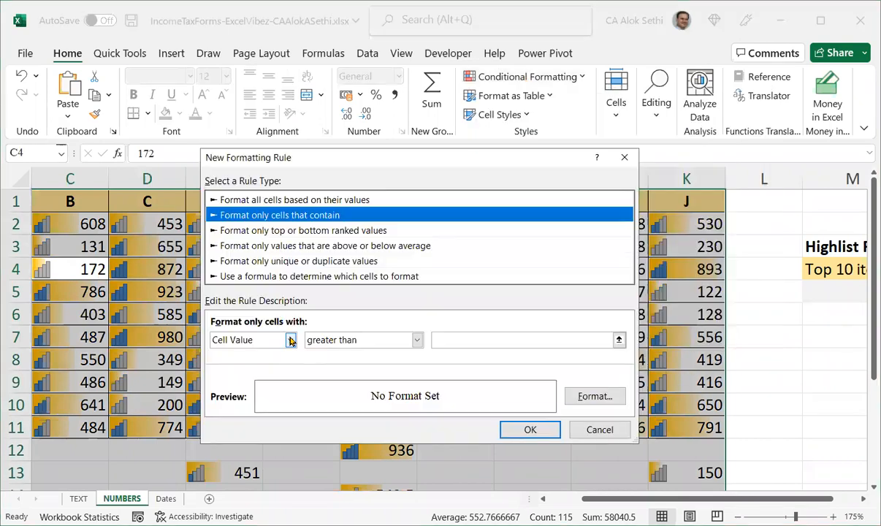
pyautogui.click(307, 200)
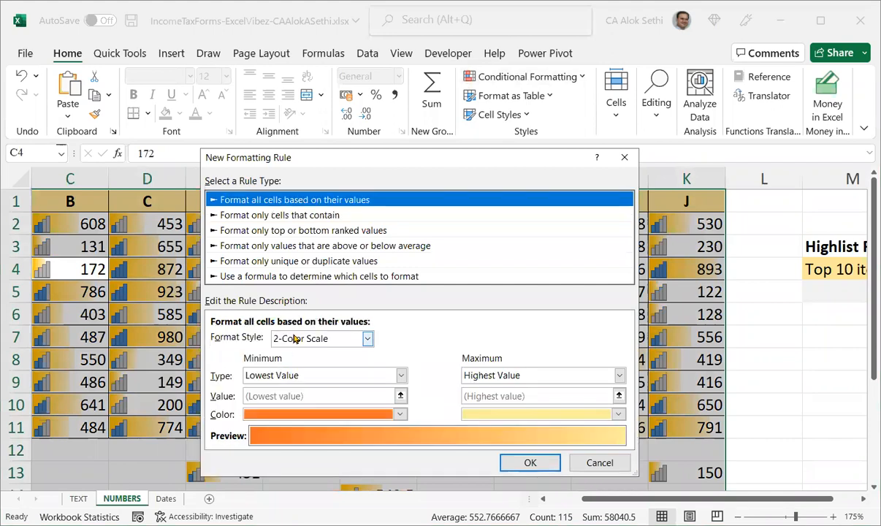
pyautogui.click(295, 338)
pyautogui.click(292, 389)
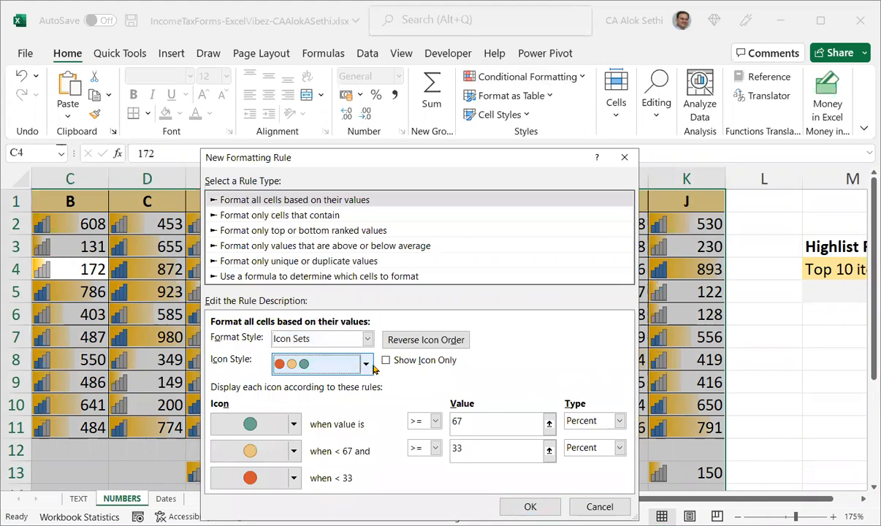
pyautogui.click(366, 363)
# Choose the five-quarter circles icon style and apply the rule to the table.
pyautogui.scroll(-5, 367, 434)
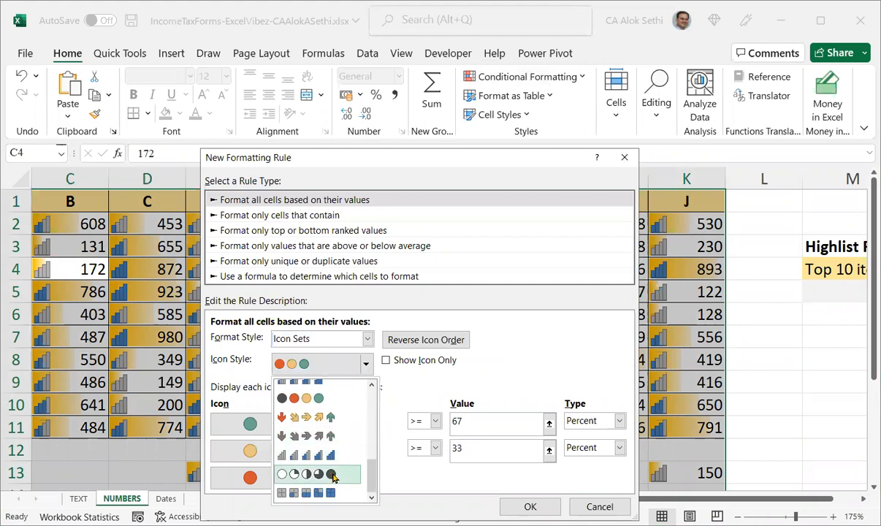
pyautogui.click(481, 502)
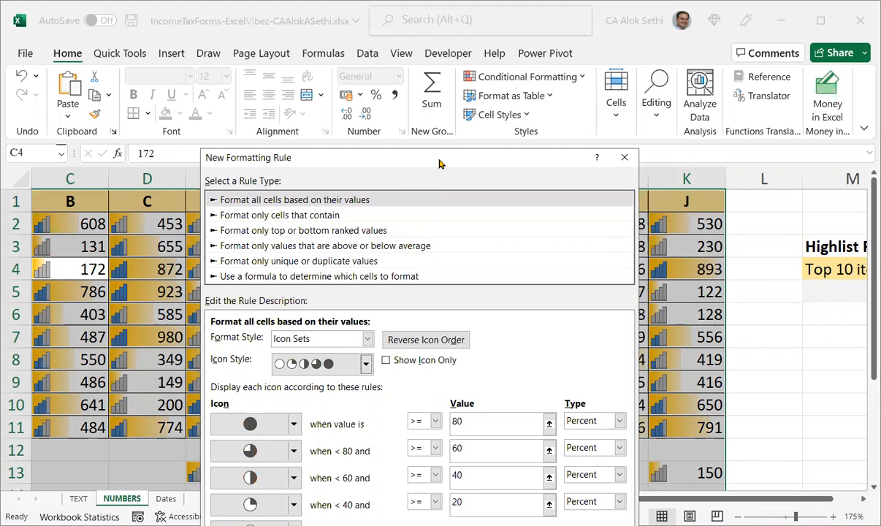
pyautogui.moveTo(439, 163); pyautogui.dragTo(420, 57)
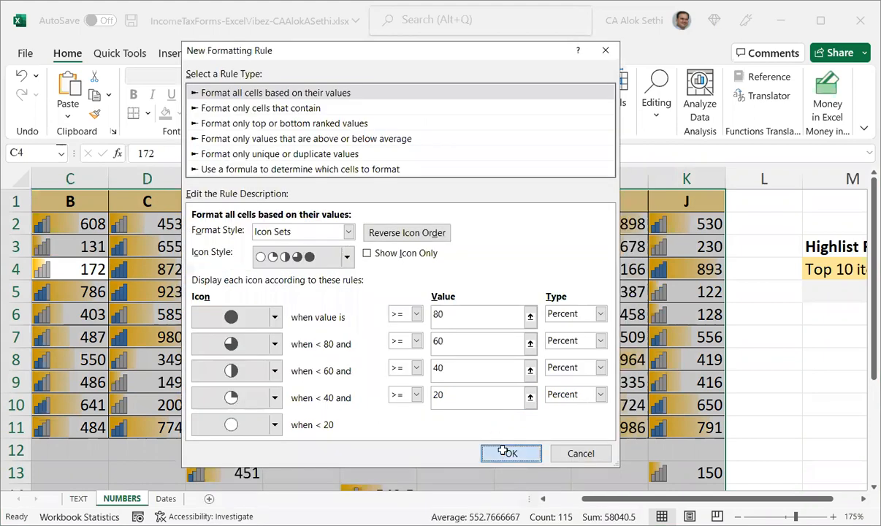
pyautogui.click(502, 452)
pyautogui.click(600, 468)
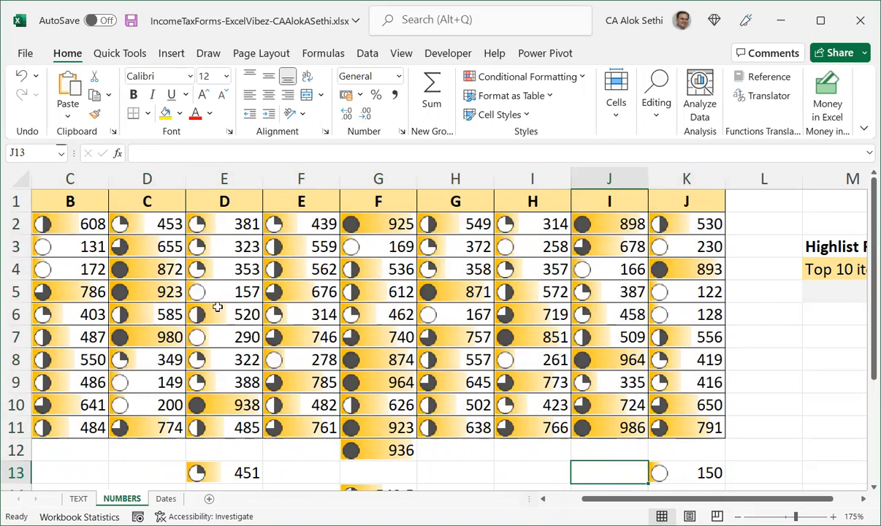
# Select the table and start a new rule formatting only cells that contain, opening the condition type options.
pyautogui.click(162, 261)
pyautogui.keyDown('shift'); pyautogui.click(166, 295); pyautogui.keyUp('shift')
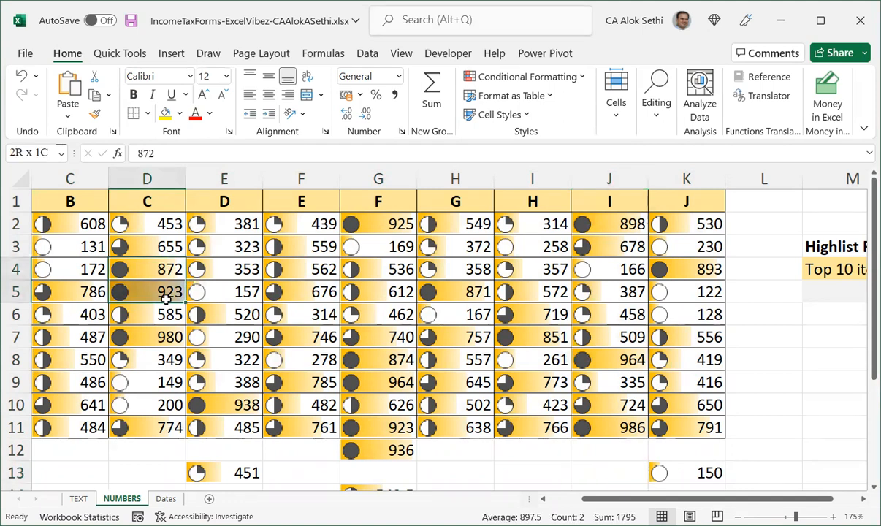
pyautogui.click(218, 293)
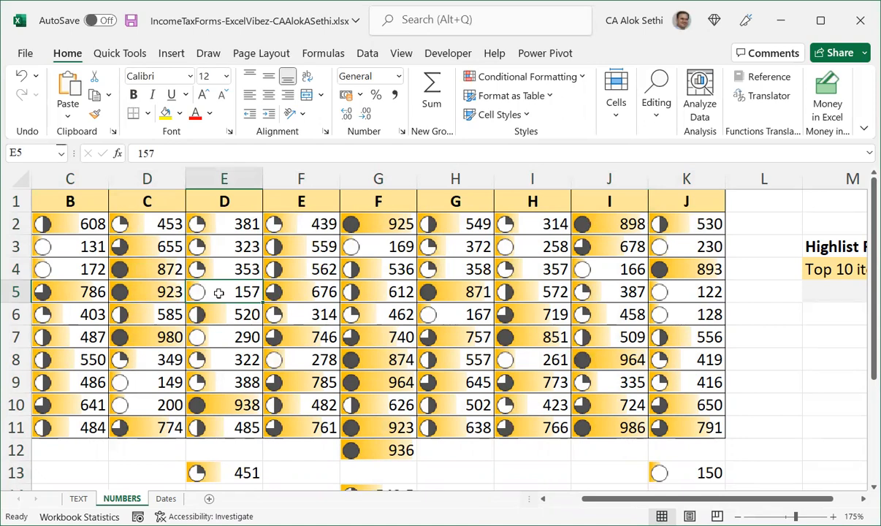
pyautogui.hotkey('ctrl', 'a')
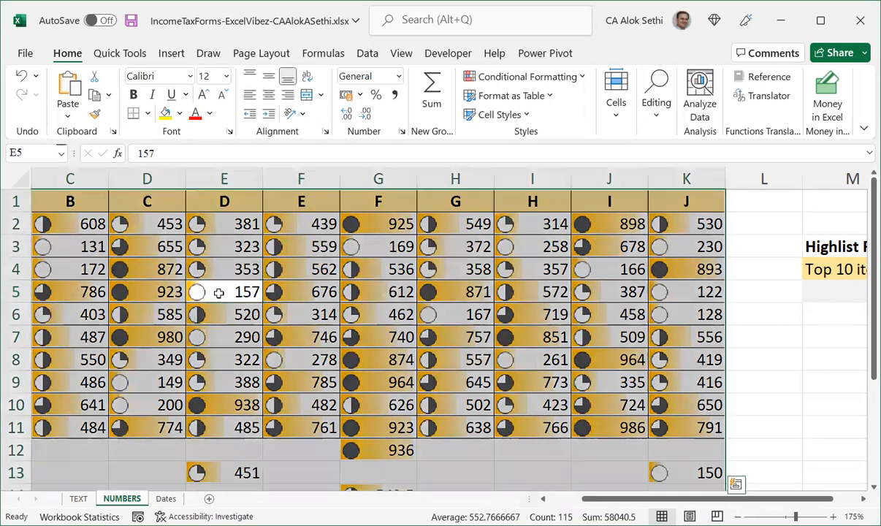
pyautogui.click(533, 81)
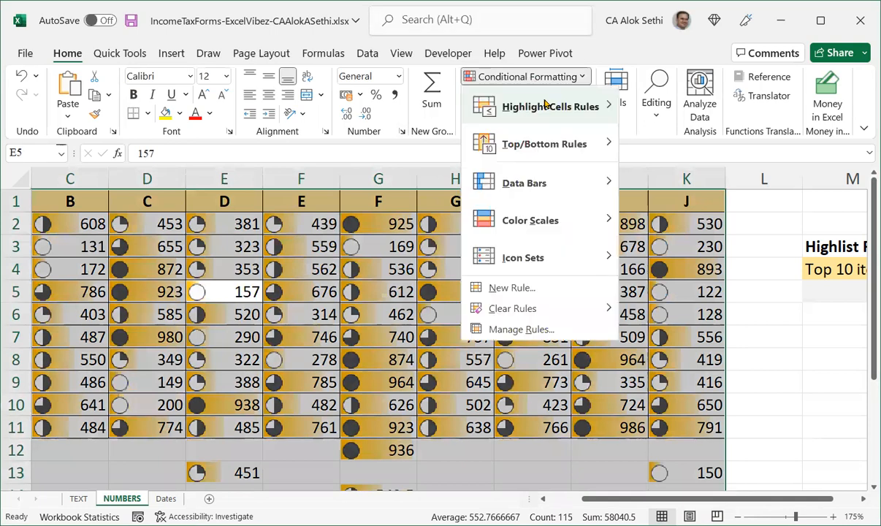
pyautogui.moveTo(566, 103)
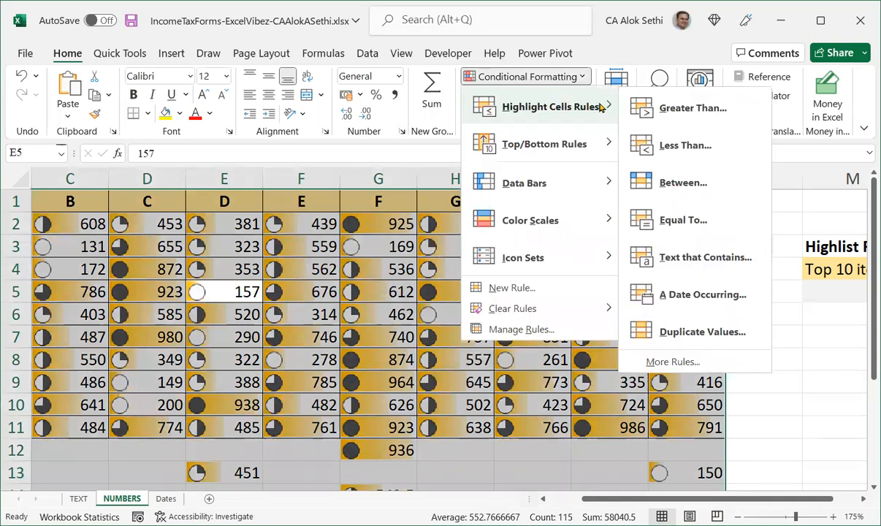
pyautogui.click(672, 361)
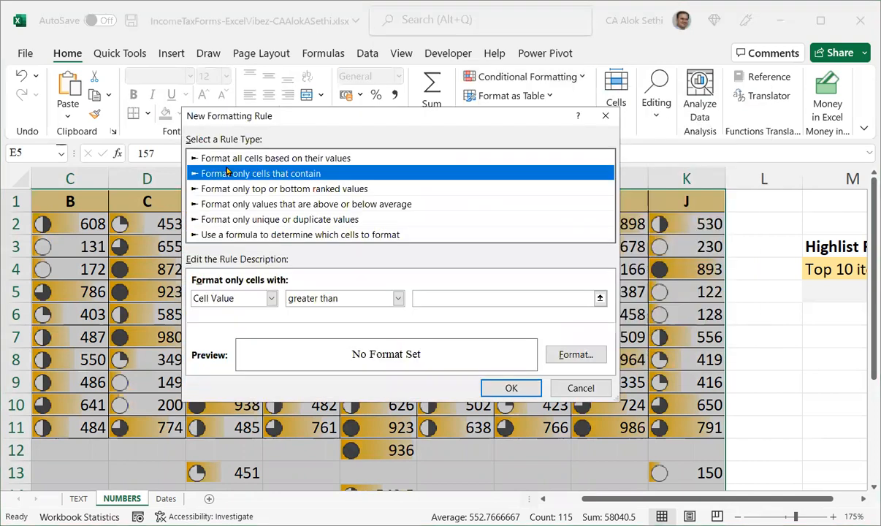
pyautogui.click(227, 160)
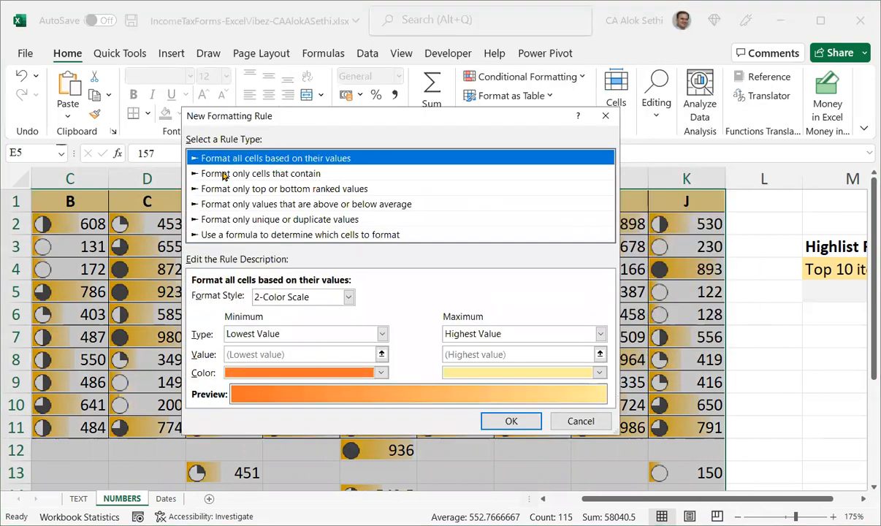
pyautogui.click(225, 174)
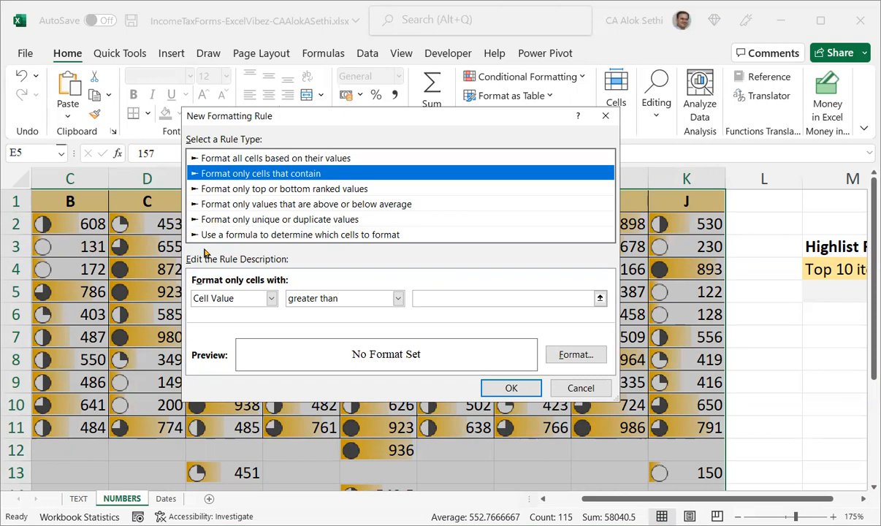
pyautogui.click(231, 300)
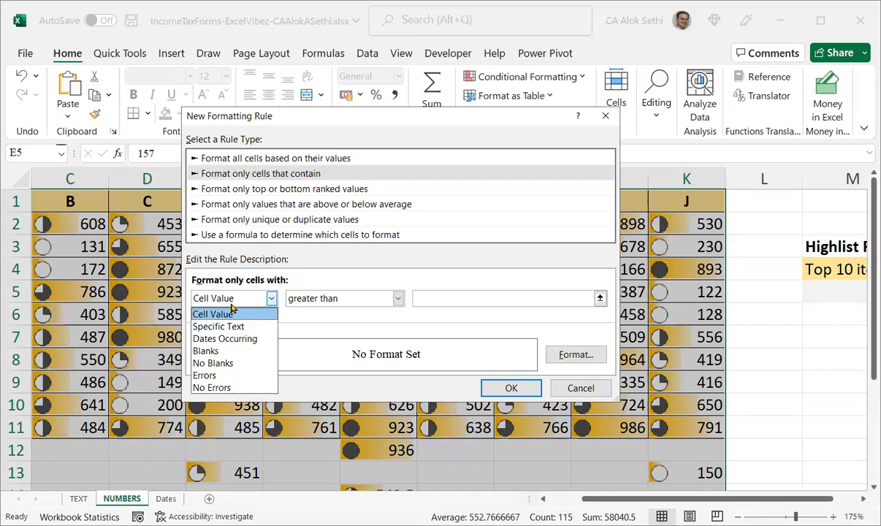
pyautogui.click(232, 307)
pyautogui.click(231, 301)
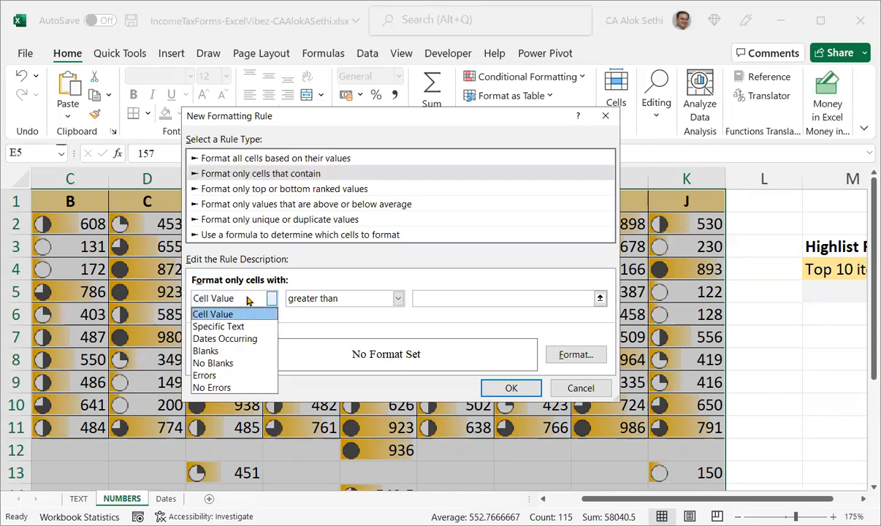
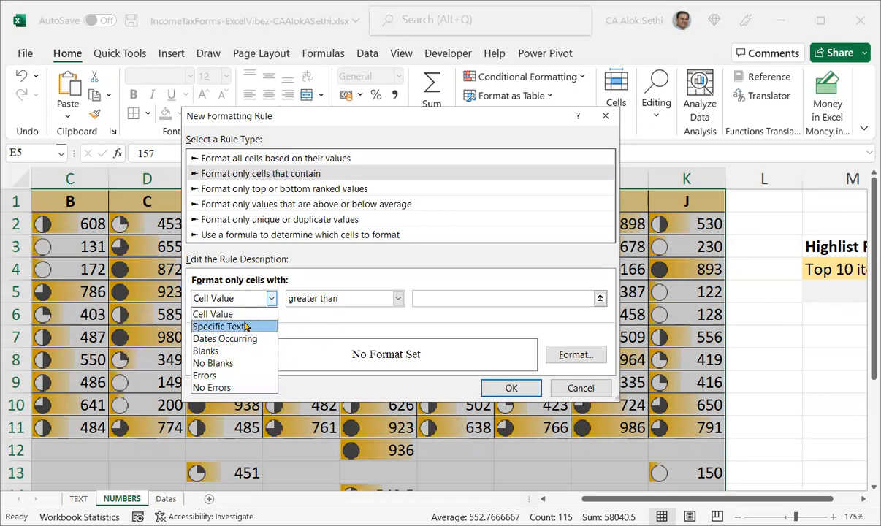
# Set the rule to format cells whose value is greater than 600 and open its format settings.
pyautogui.click(431, 297)
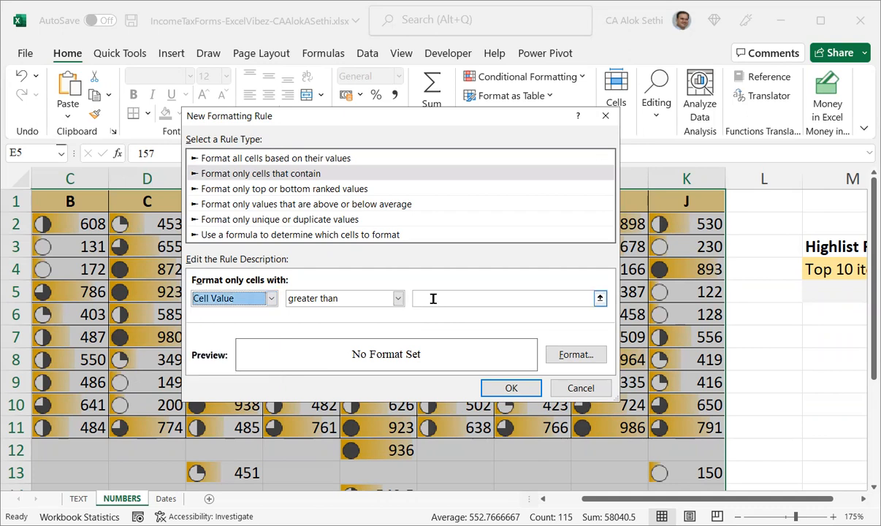
pyautogui.click(433, 298)
pyautogui.write('600')
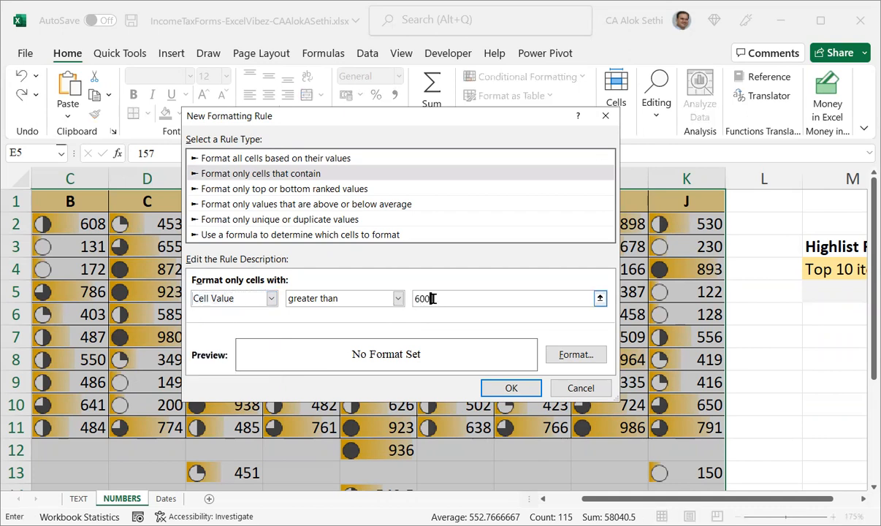
pyautogui.click(564, 358)
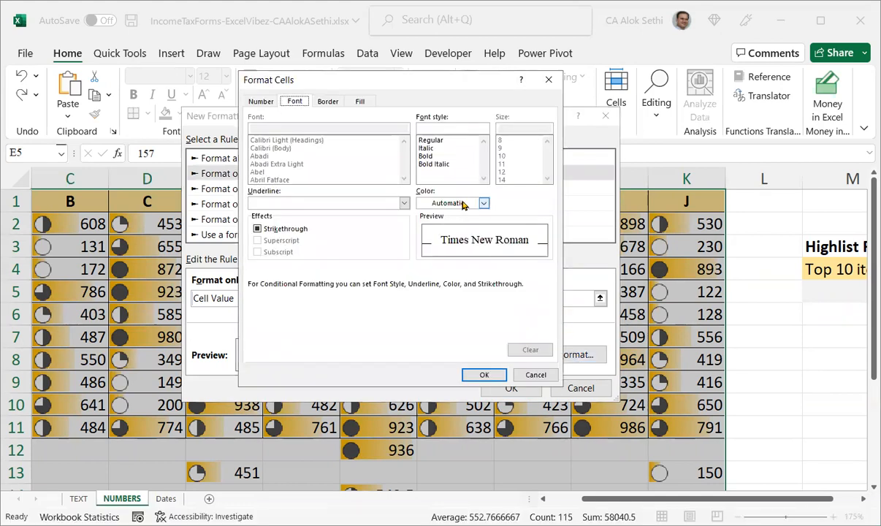
# Set the rule's font to strikethrough, Bold Italic and red.
pyautogui.click(292, 229)
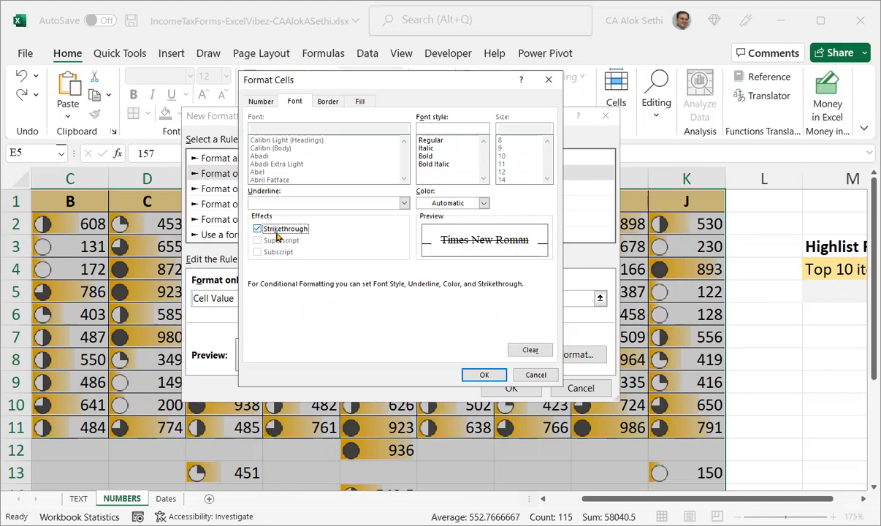
pyautogui.click(458, 167)
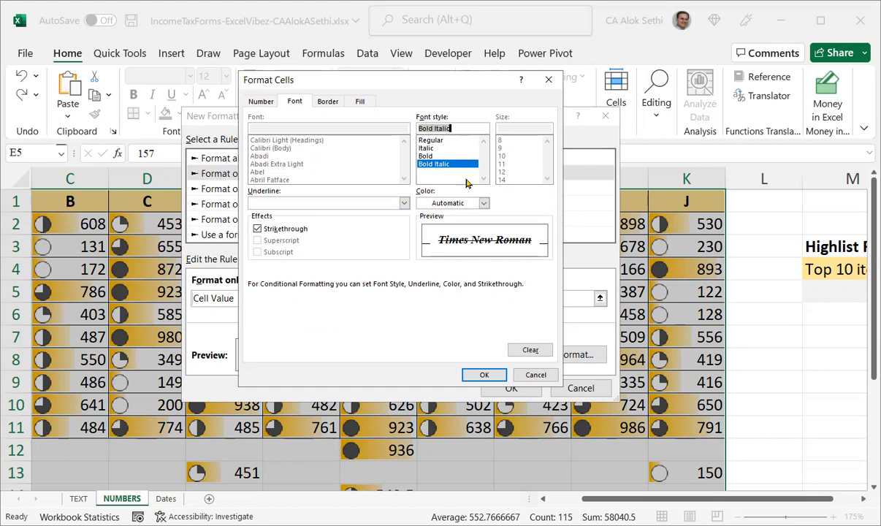
pyautogui.click(466, 203)
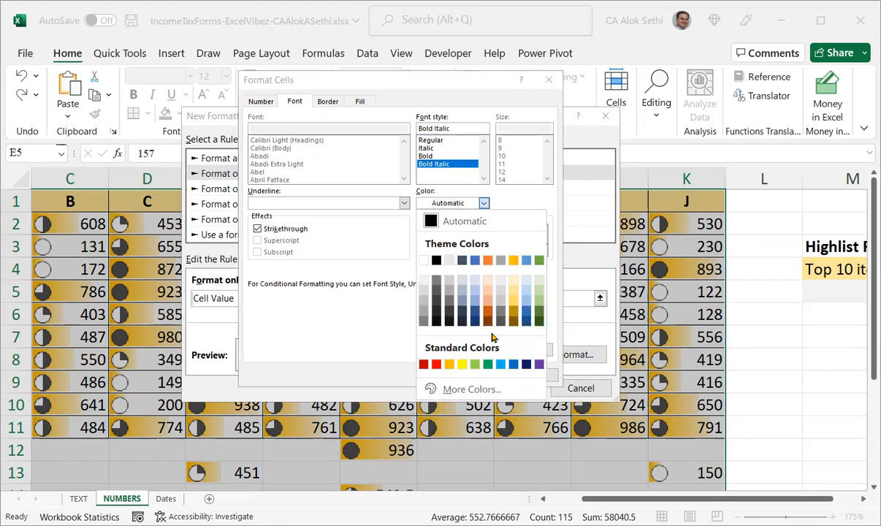
pyautogui.click(435, 364)
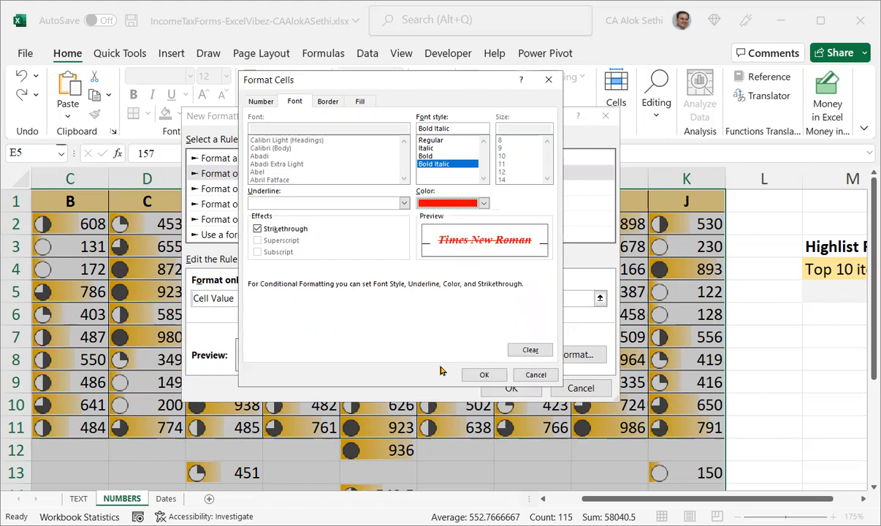
# Give the rule a yellow background fill with a dotted pattern in dark gold.
pyautogui.click(330, 103)
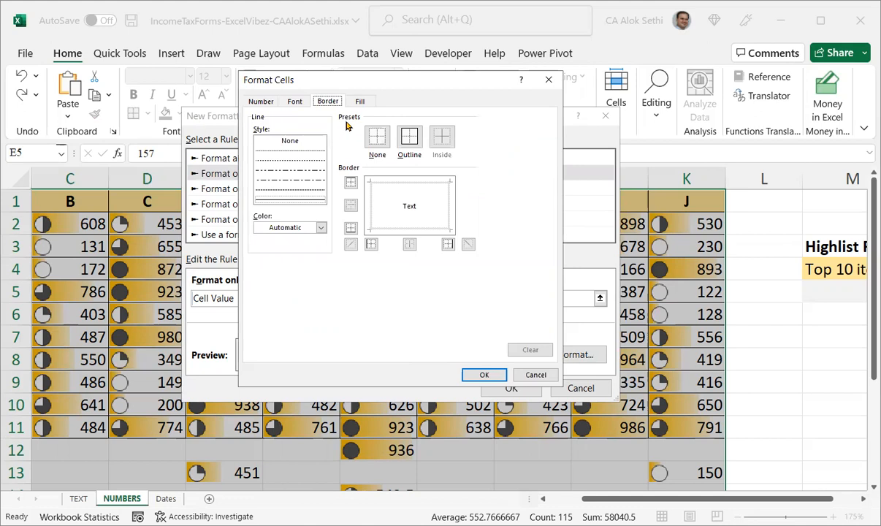
pyautogui.click(359, 102)
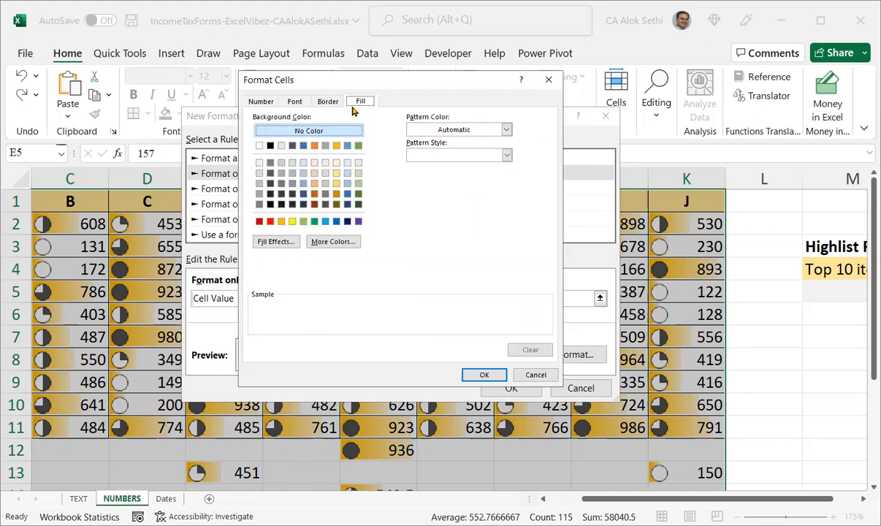
pyautogui.click(293, 222)
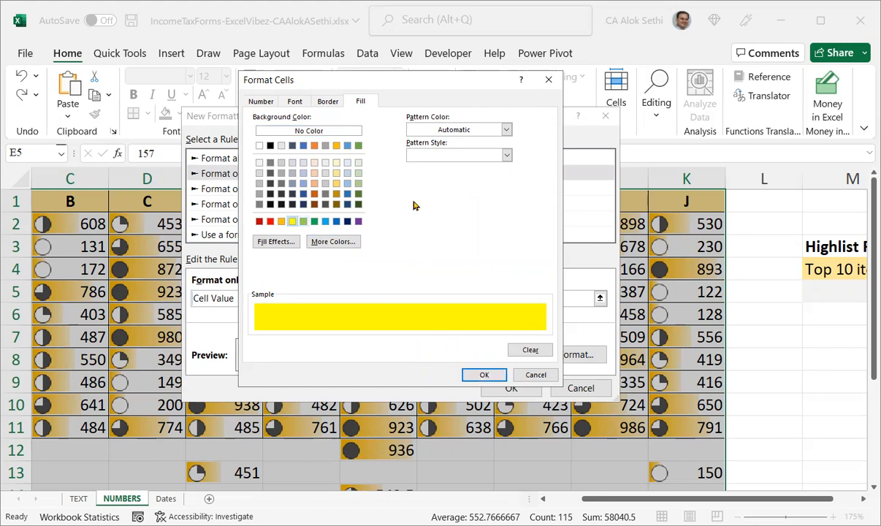
pyautogui.click(425, 153)
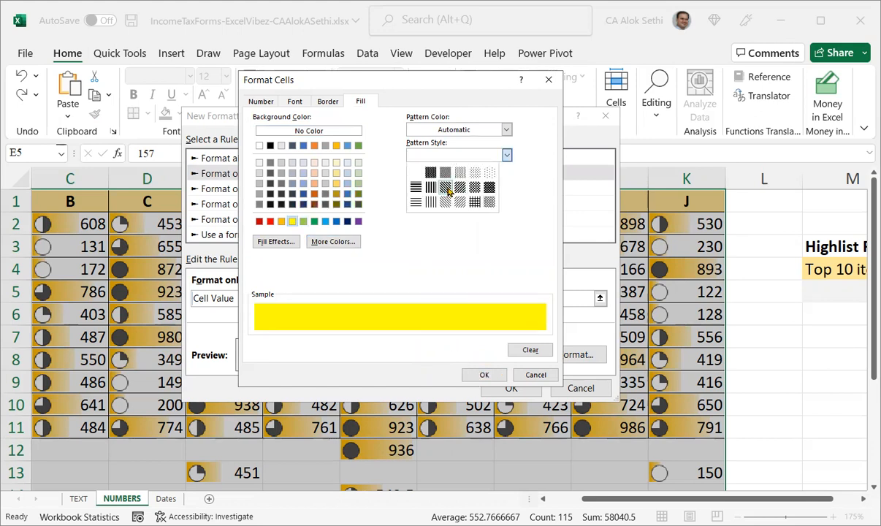
pyautogui.click(447, 188)
pyautogui.click(455, 156)
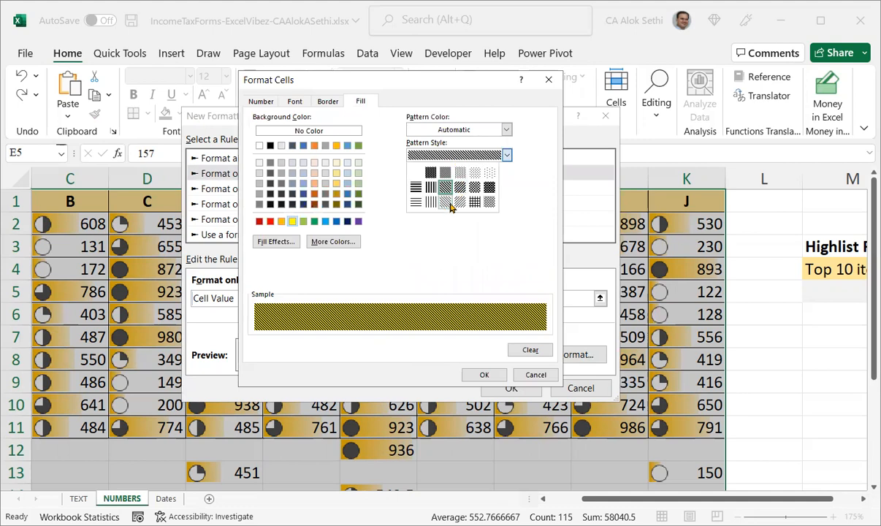
pyautogui.click(475, 171)
pyautogui.click(475, 130)
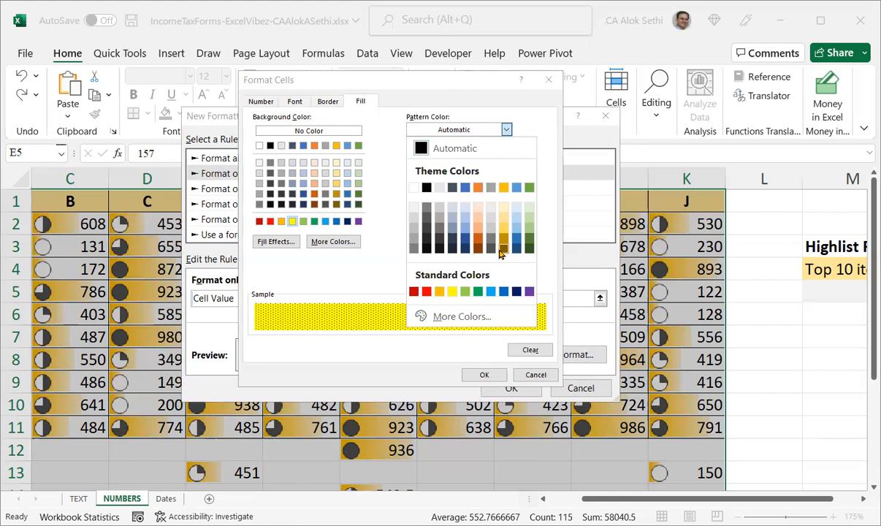
pyautogui.click(502, 249)
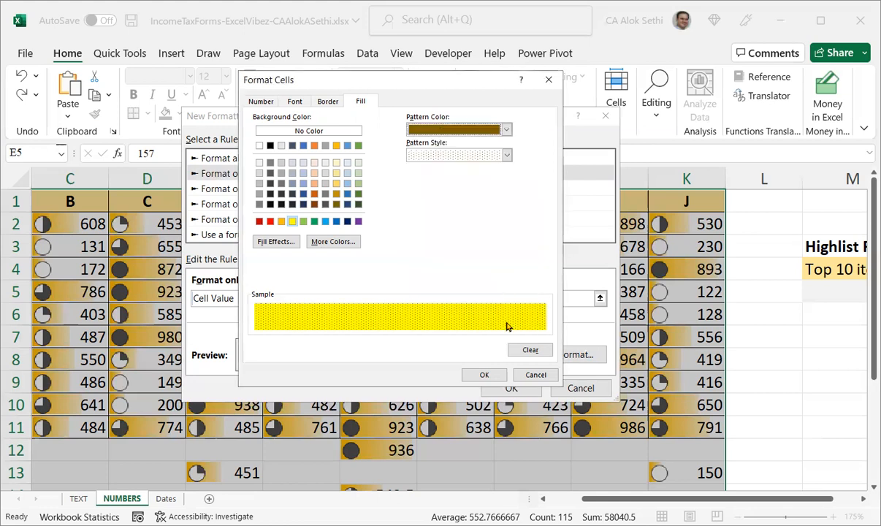
# Apply the greater-than-600 rule to the table, then undo it.
pyautogui.click(485, 376)
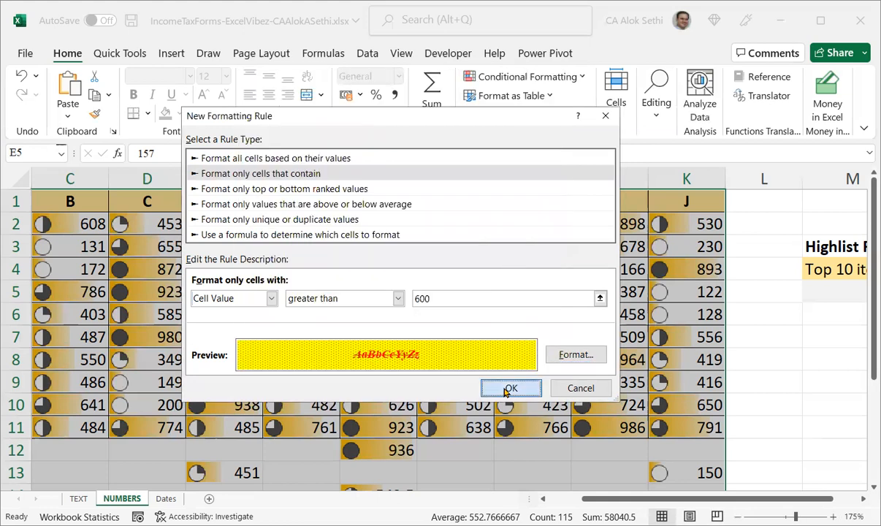
pyautogui.click(509, 388)
pyautogui.click(761, 363)
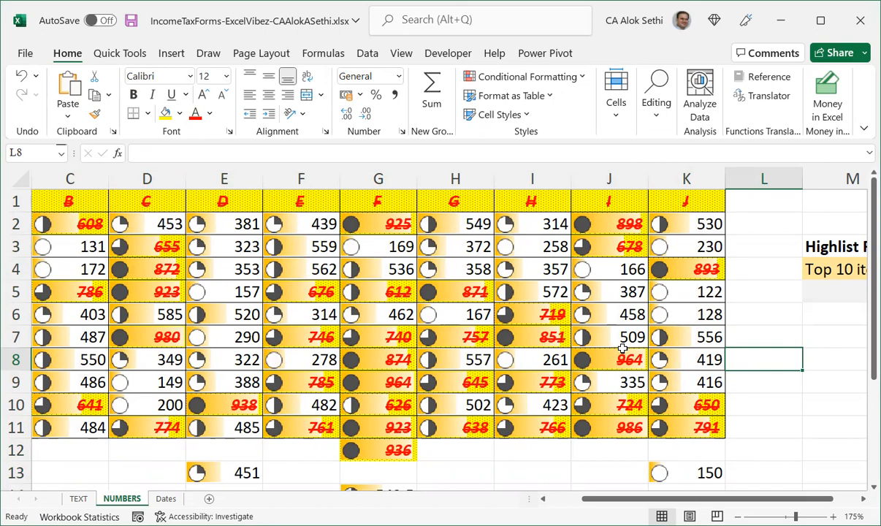
pyautogui.hotkey('ctrl', 'a')
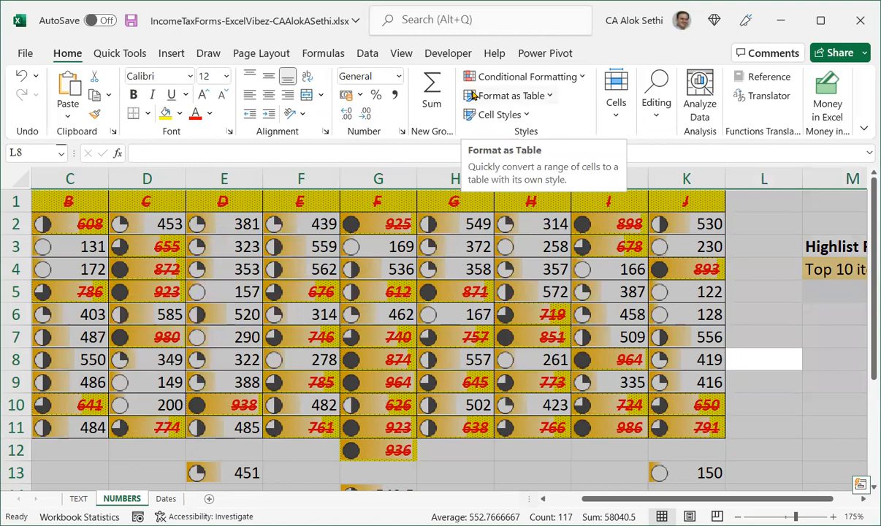
pyautogui.hotkey('ctrl', 'z')
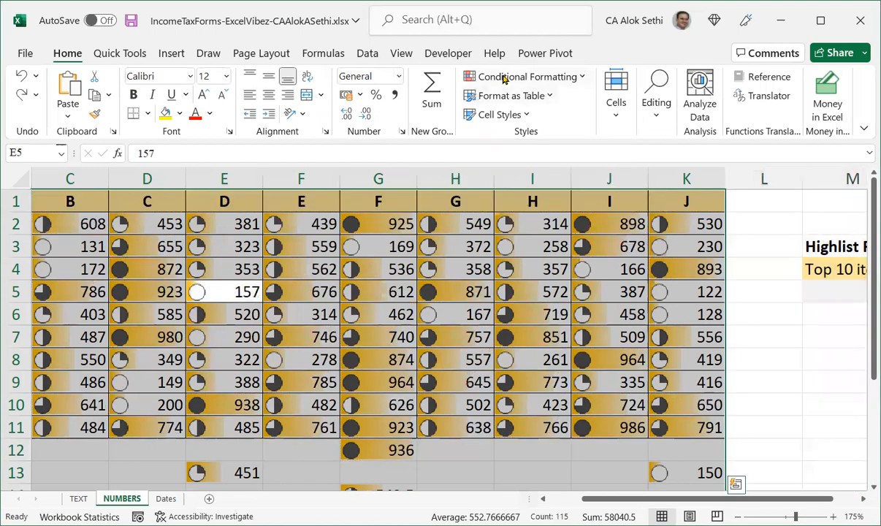
# Start a new highlight rule for cells that contain and review the cell-value comparison operators.
pyautogui.click(508, 78)
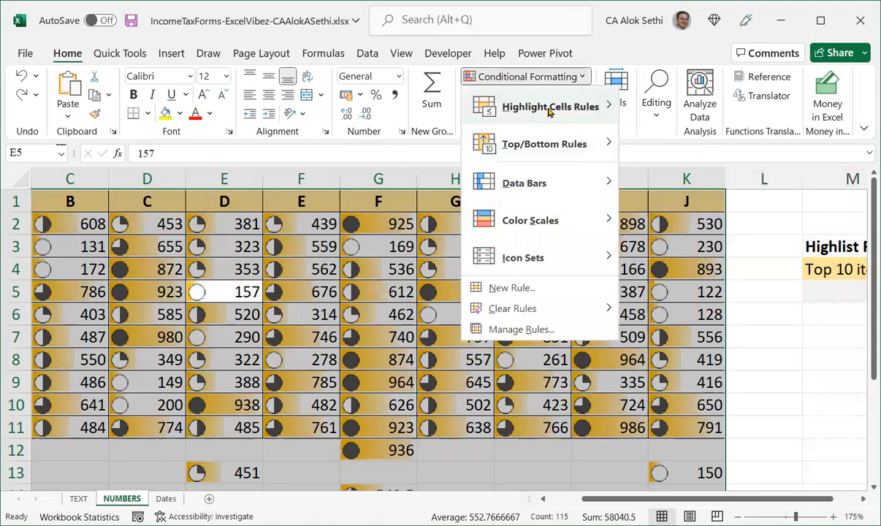
pyautogui.moveTo(549, 107)
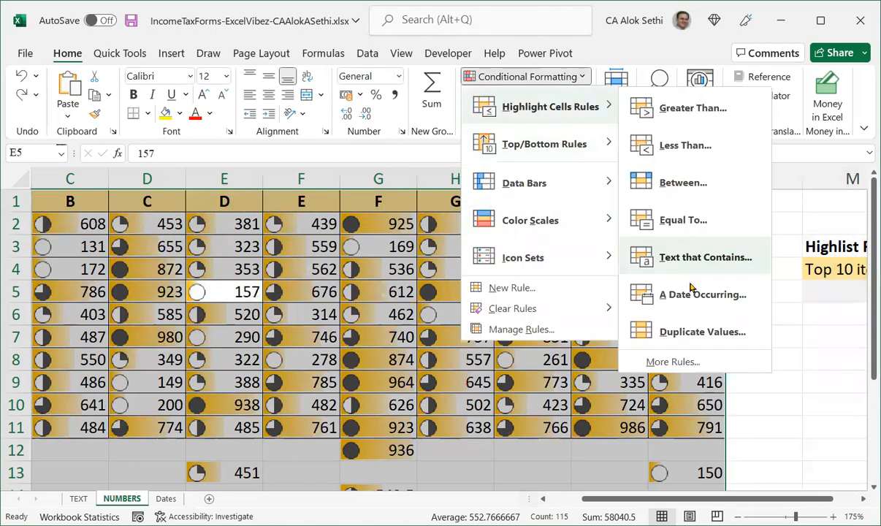
pyautogui.click(667, 363)
pyautogui.click(232, 300)
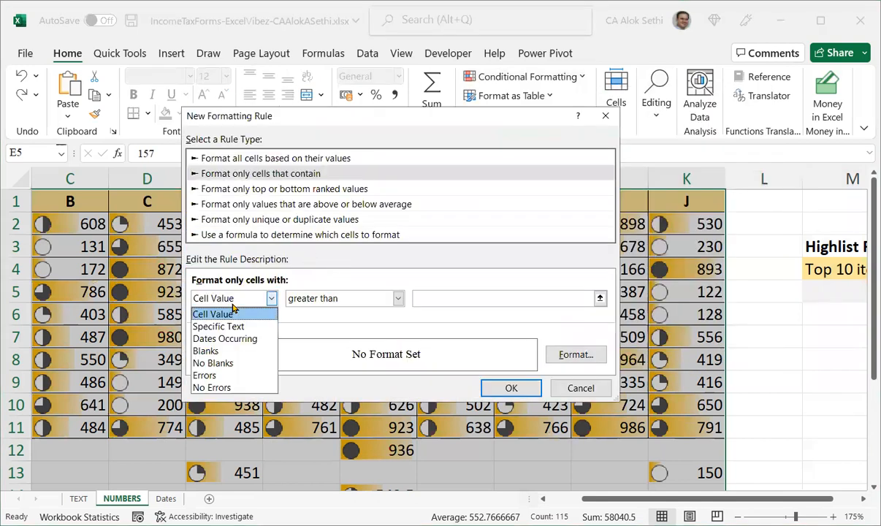
pyautogui.click(298, 302)
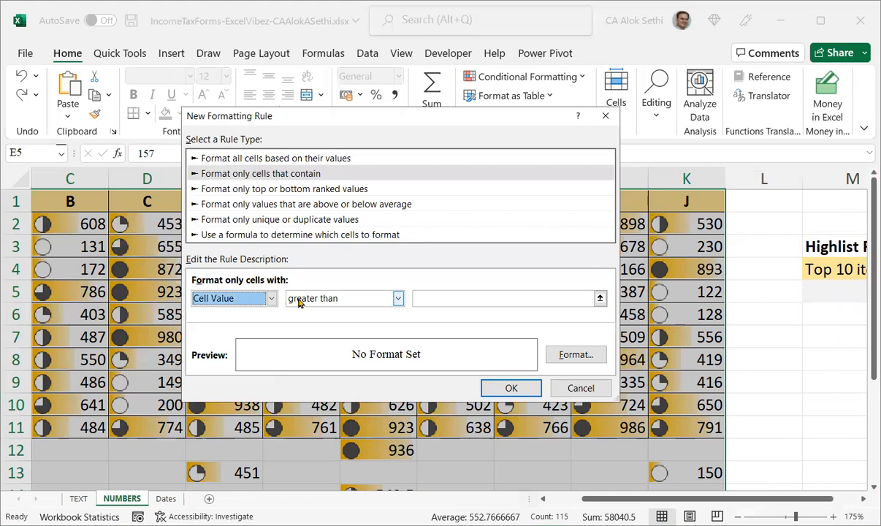
pyautogui.click(298, 302)
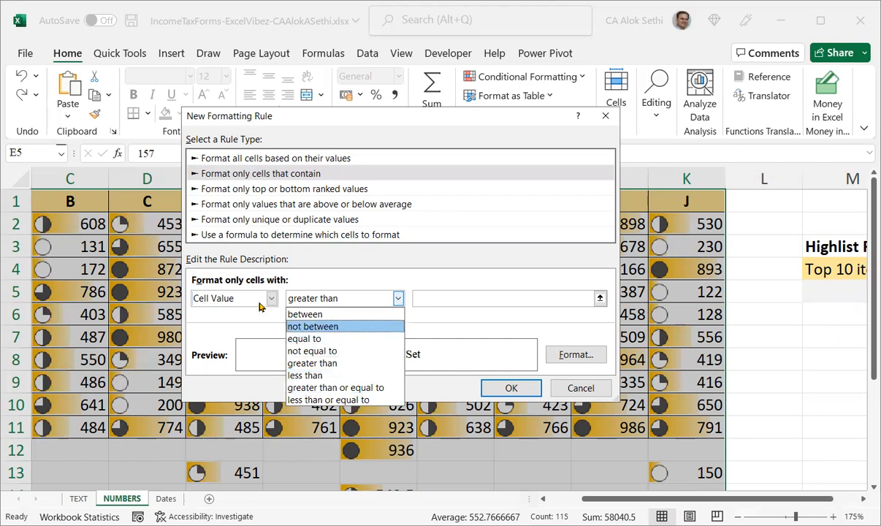
pyautogui.click(246, 292)
# Browse the Specific Text and Dates Occurring condition options, then set the condition to Blanks.
pyautogui.click(241, 296)
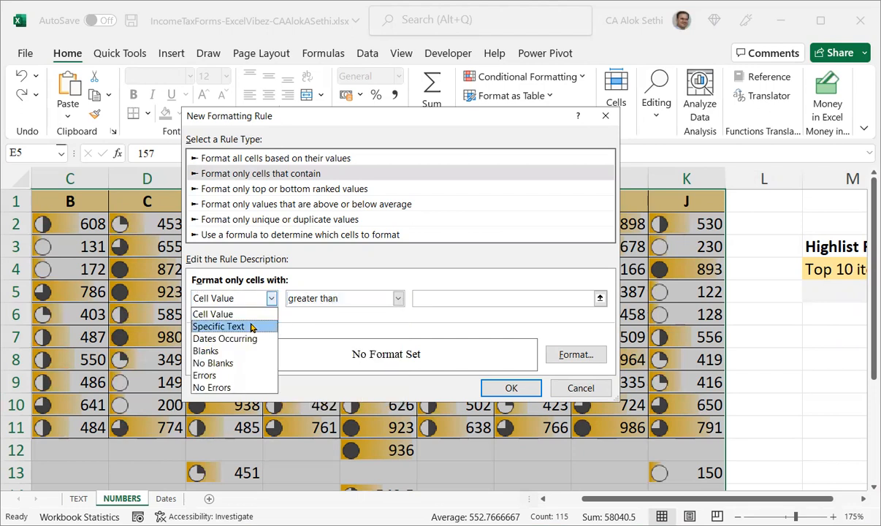
pyautogui.click(251, 327)
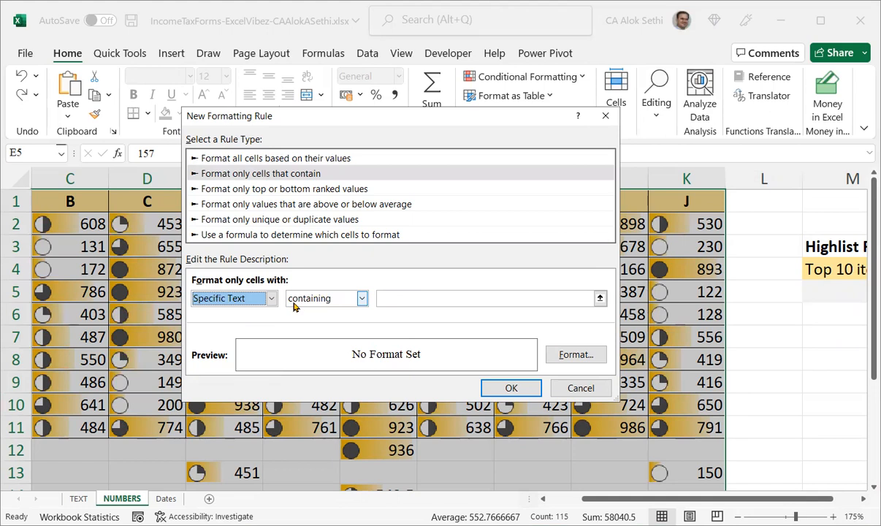
pyautogui.click(341, 299)
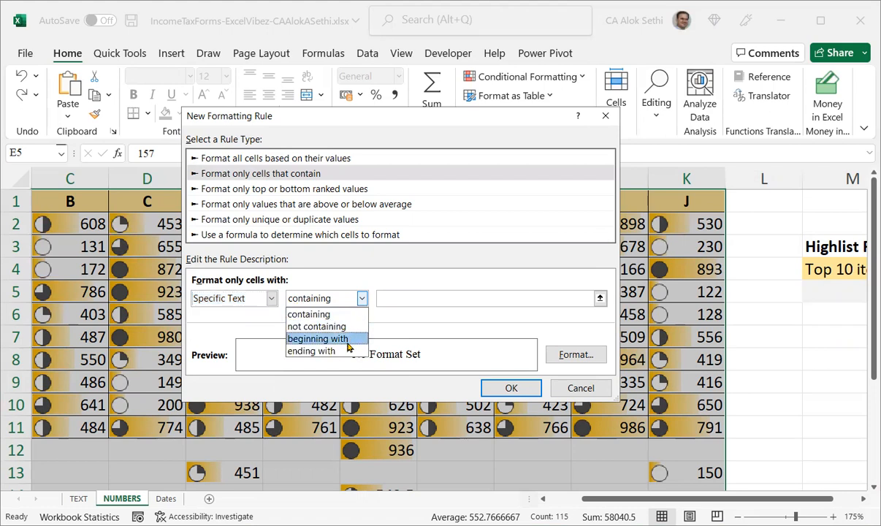
pyautogui.click(299, 314)
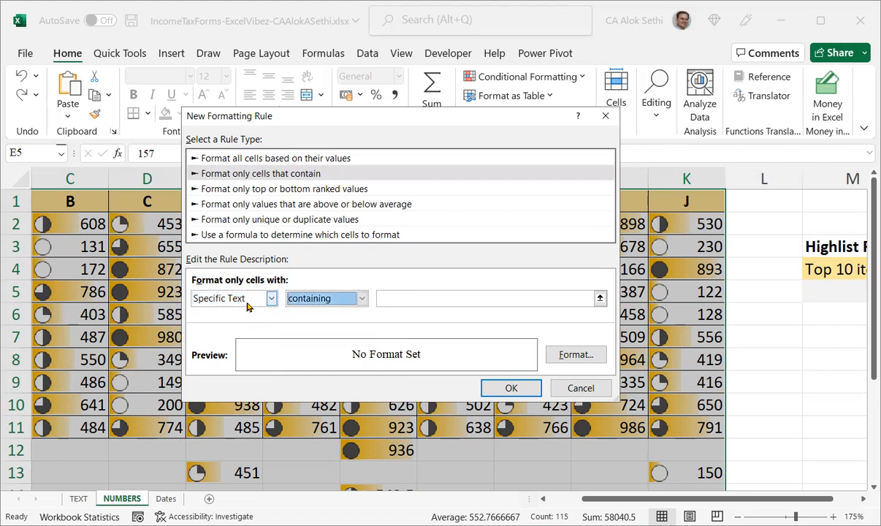
pyautogui.click(238, 300)
pyautogui.click(255, 333)
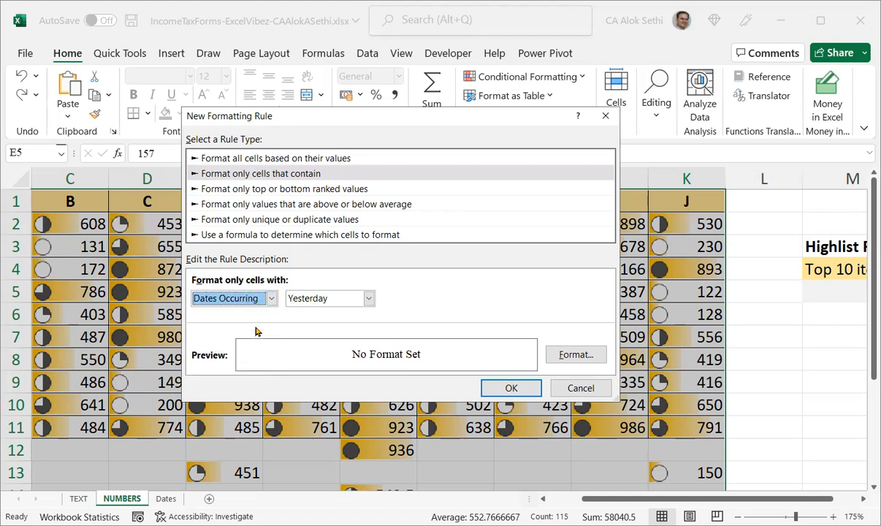
pyautogui.click(296, 292)
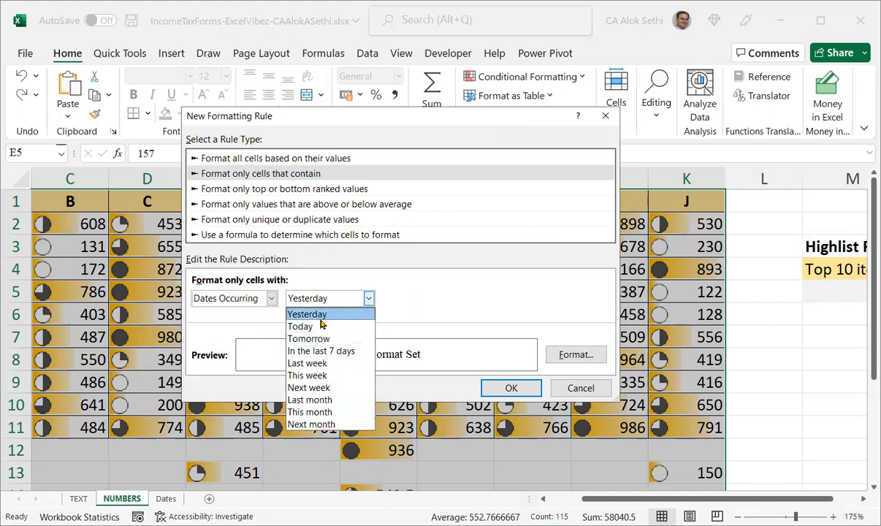
pyautogui.click(236, 284)
pyautogui.click(248, 301)
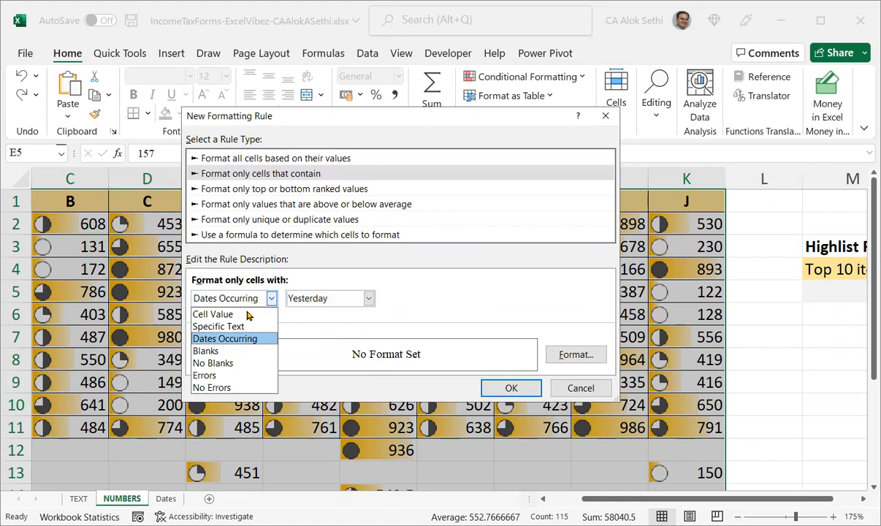
pyautogui.click(232, 338)
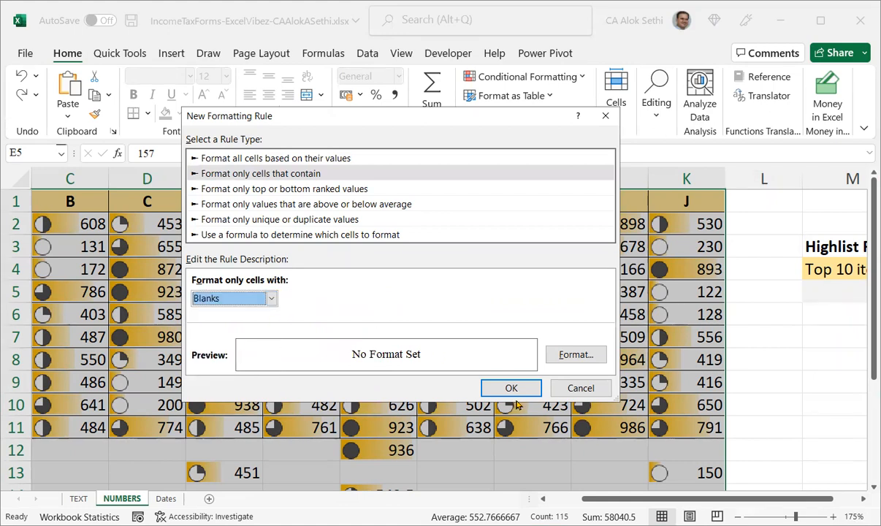
# Give blank cells a light blue fill and apply the rule to the table.
pyautogui.click(566, 357)
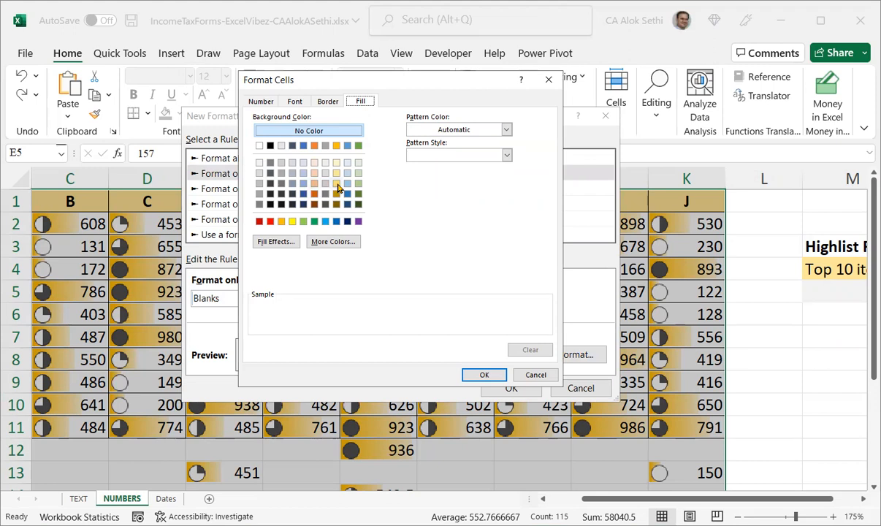
pyautogui.click(346, 183)
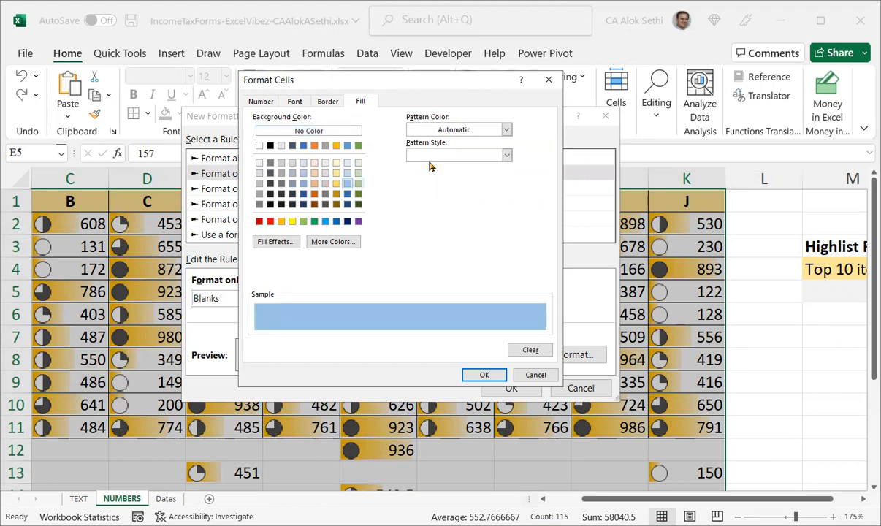
pyautogui.click(483, 374)
pyautogui.click(509, 388)
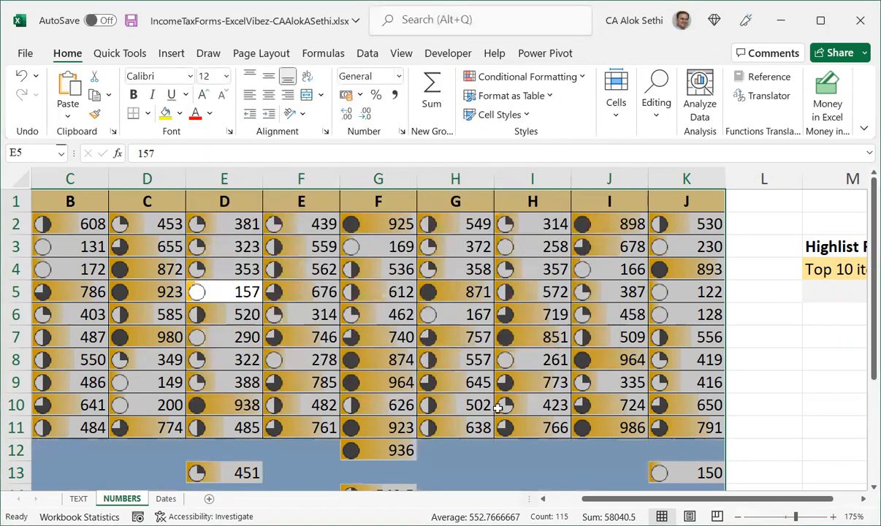
pyautogui.click(509, 471)
pyautogui.scroll(-1, 511, 461)
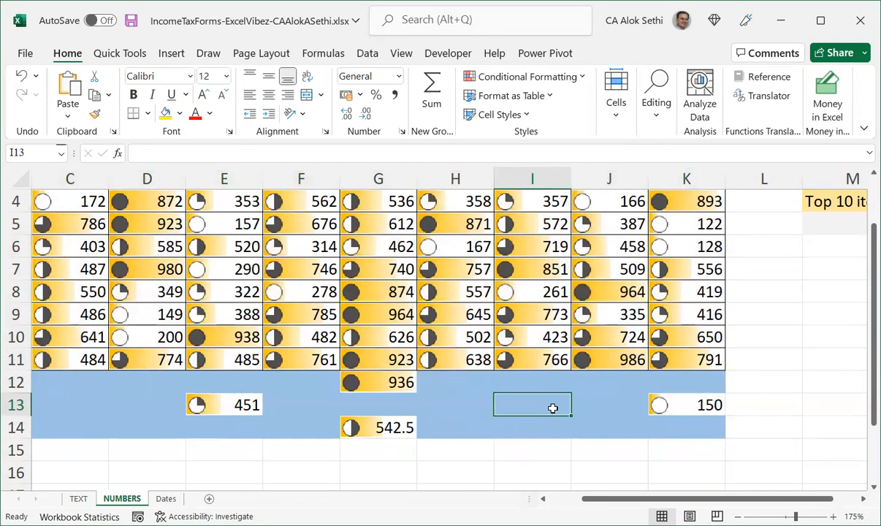
# Select the whole data table and start a new rule formatting only cells with No Blanks.
pyautogui.hotkey('ctrl', 'space')
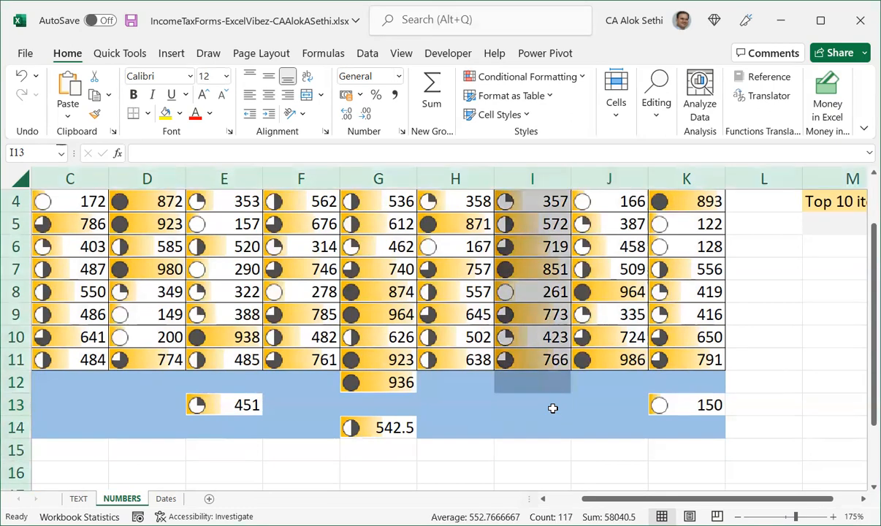
pyautogui.click(552, 414)
pyautogui.hotkey('ctrl', 'space')
pyautogui.click(698, 428)
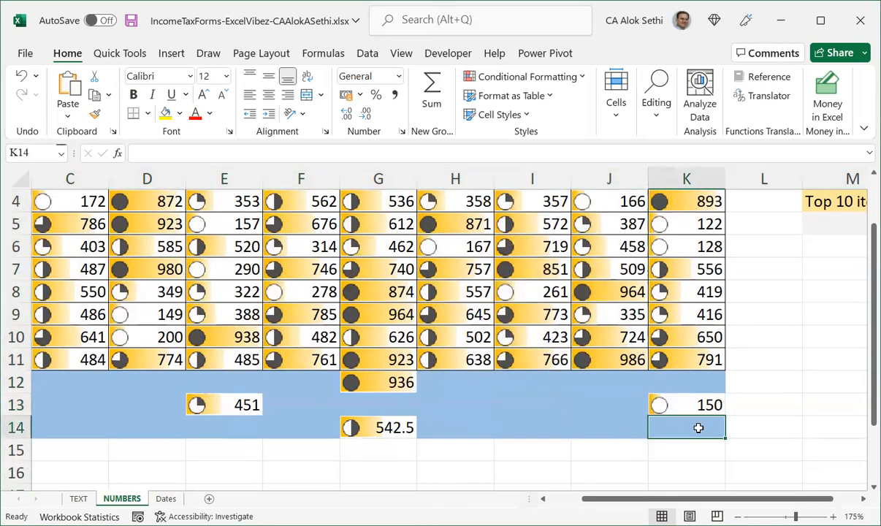
pyautogui.hotkey('ctrl', 'shift', 'Up')
pyautogui.hotkey('ctrl', 'shift', 'Up')
pyautogui.hotkey('ctrl', 'shift', 'Up')
pyautogui.hotkey('ctrl', 'shift', 'Left')
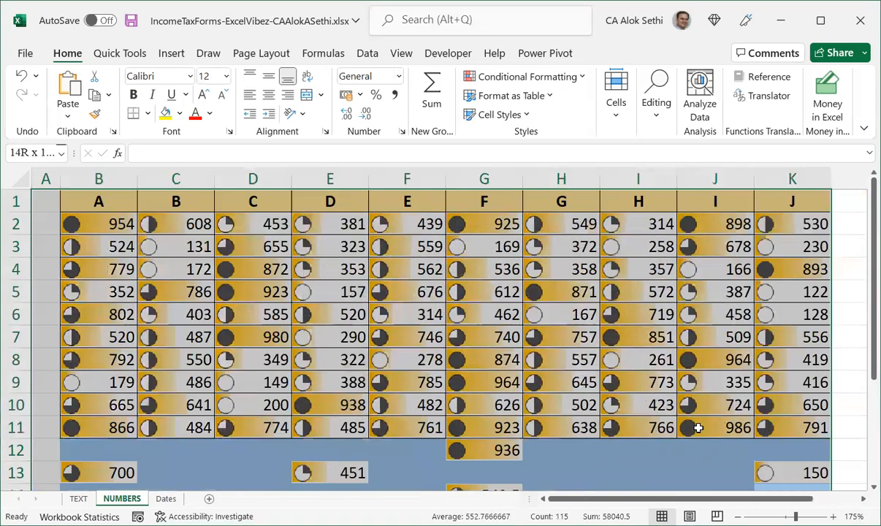
pyautogui.hotkey('ctrl', 'shift', 'Right')
pyautogui.hotkey('ctrl', 'shift', 'Left')
pyautogui.click(574, 86)
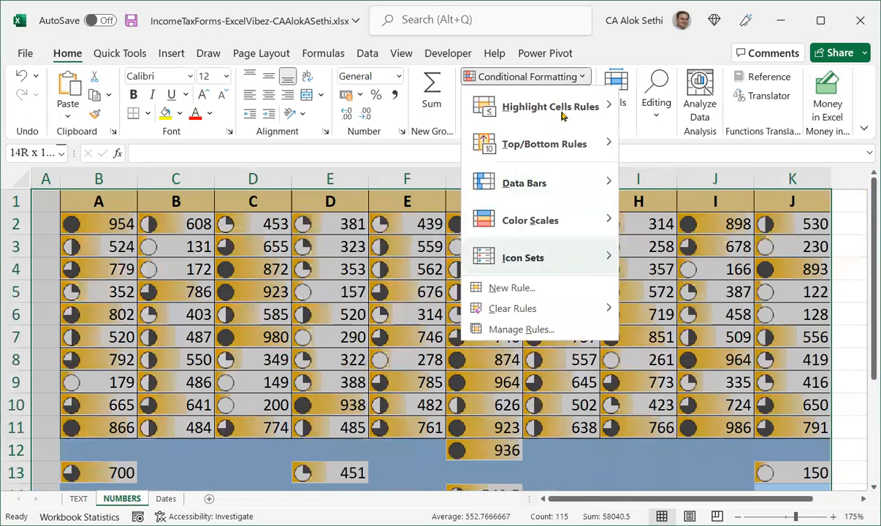
pyautogui.moveTo(584, 107)
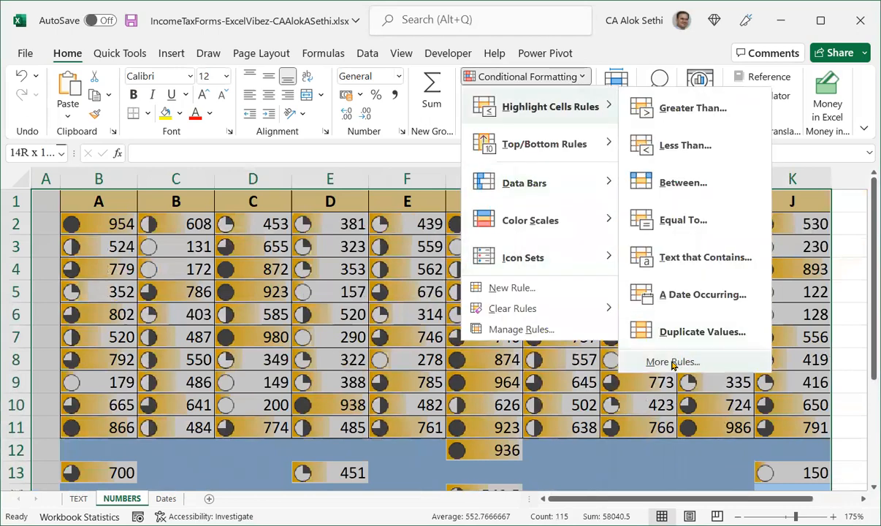
pyautogui.click(672, 362)
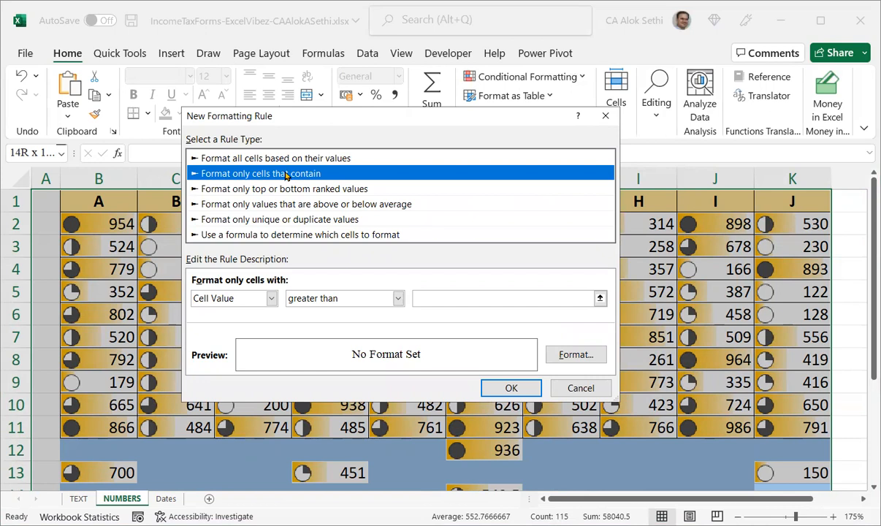
pyautogui.click(217, 299)
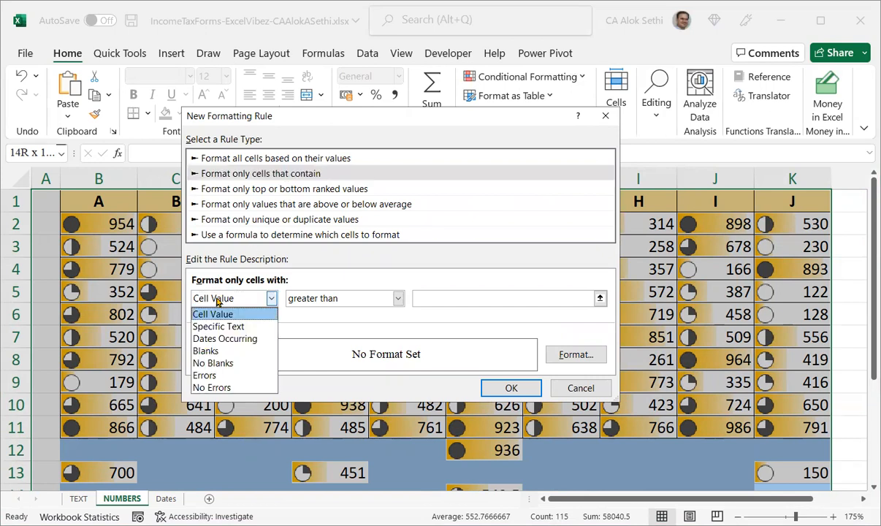
pyautogui.click(239, 365)
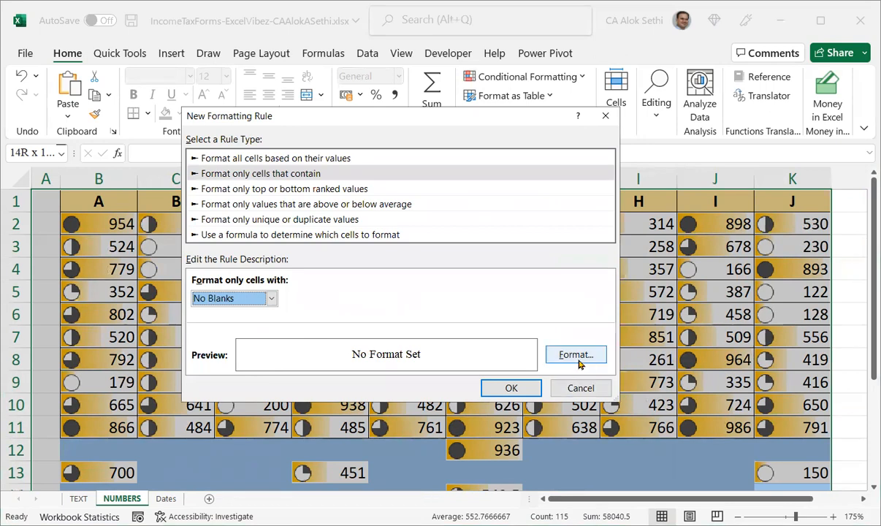
# Give non-blank cells a green fill and apply the rule to the table.
pyautogui.click(577, 358)
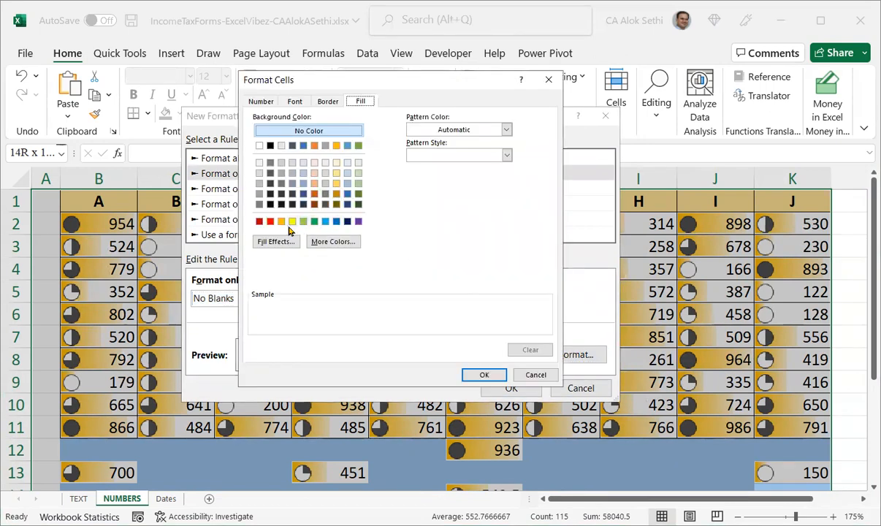
pyautogui.click(303, 222)
pyautogui.click(488, 375)
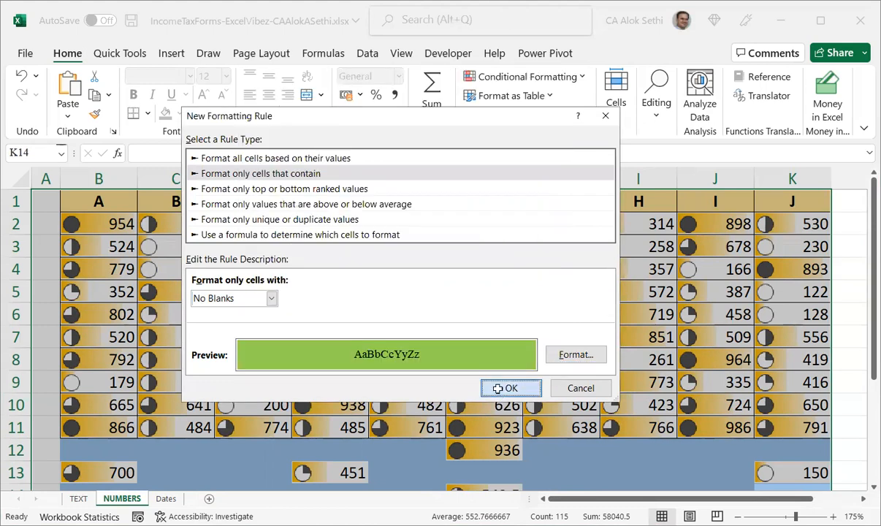
pyautogui.click(504, 388)
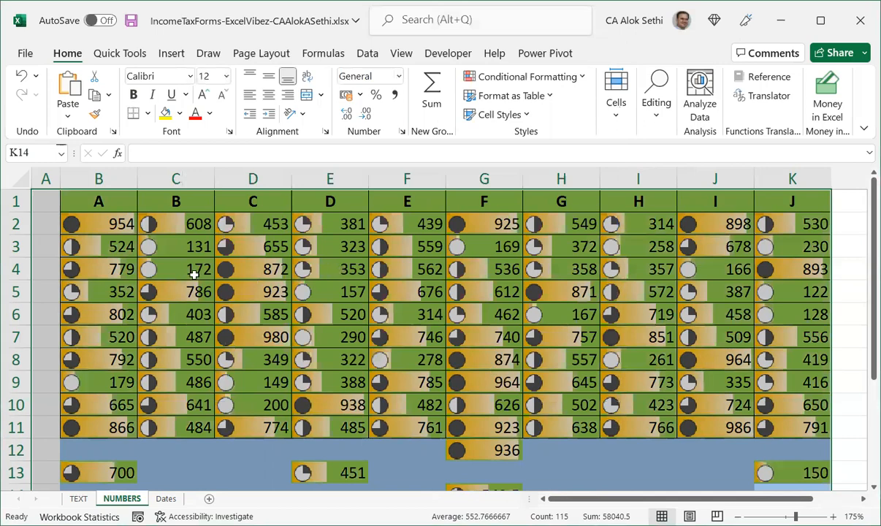
pyautogui.click(428, 343)
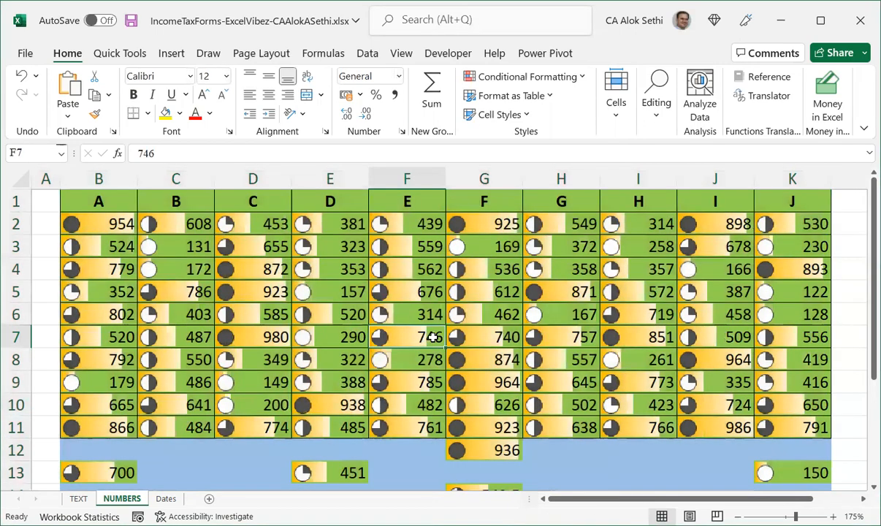
pyautogui.scroll(-1, 430, 339)
pyautogui.scroll(1, 432, 337)
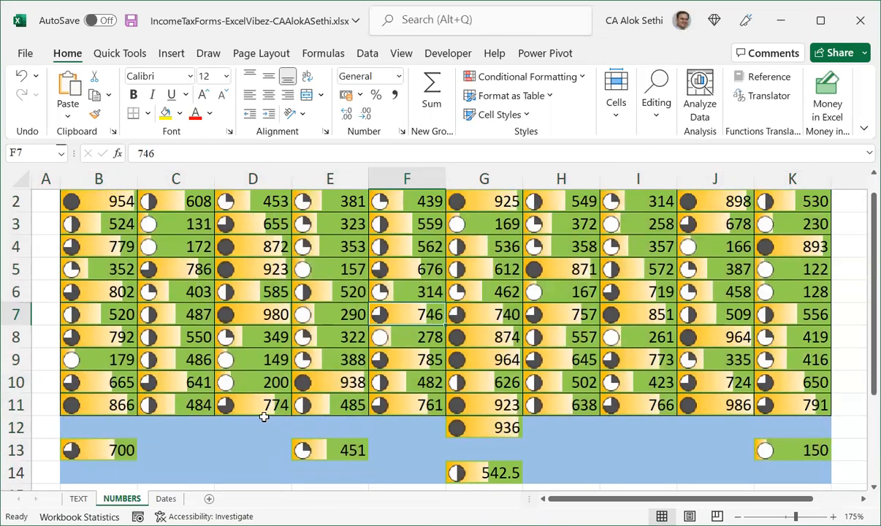
# Select the table, open a new rule, and review the cell-contains and top or bottom ranked rule options.
pyautogui.hotkey('ctrl', 'a')
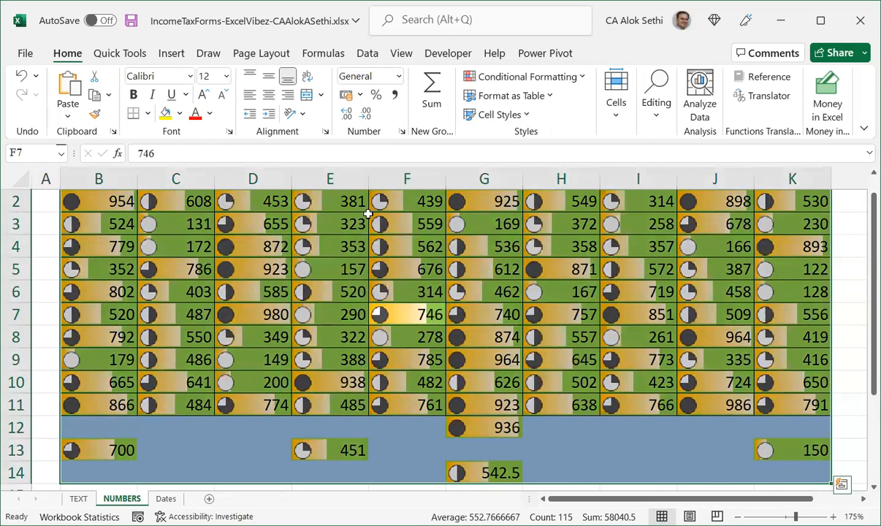
pyautogui.click(540, 80)
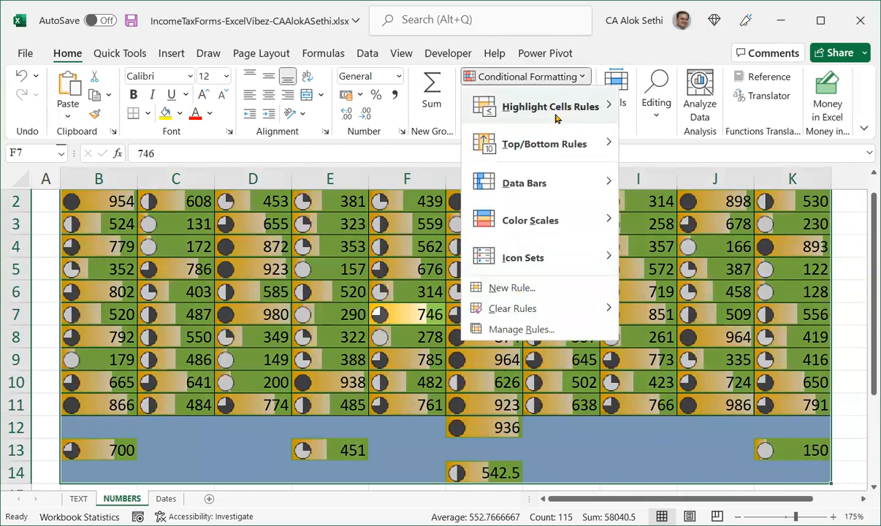
pyautogui.moveTo(584, 108)
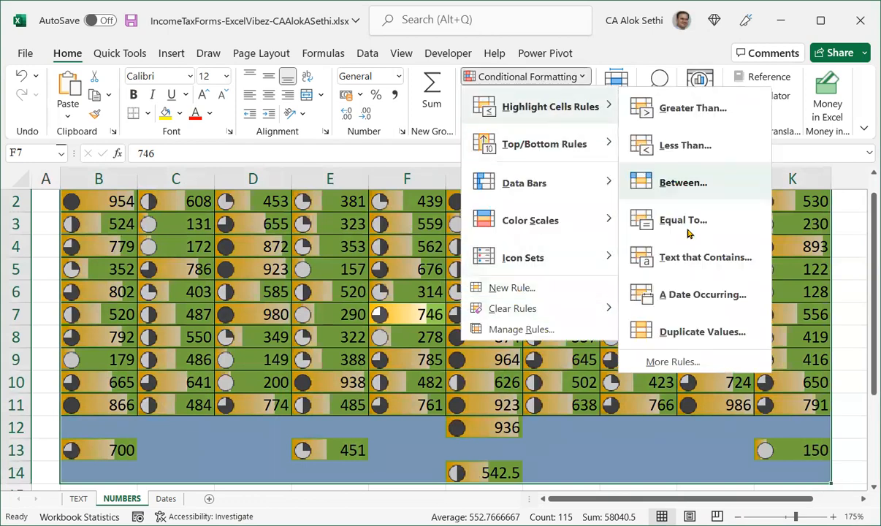
pyautogui.click(668, 361)
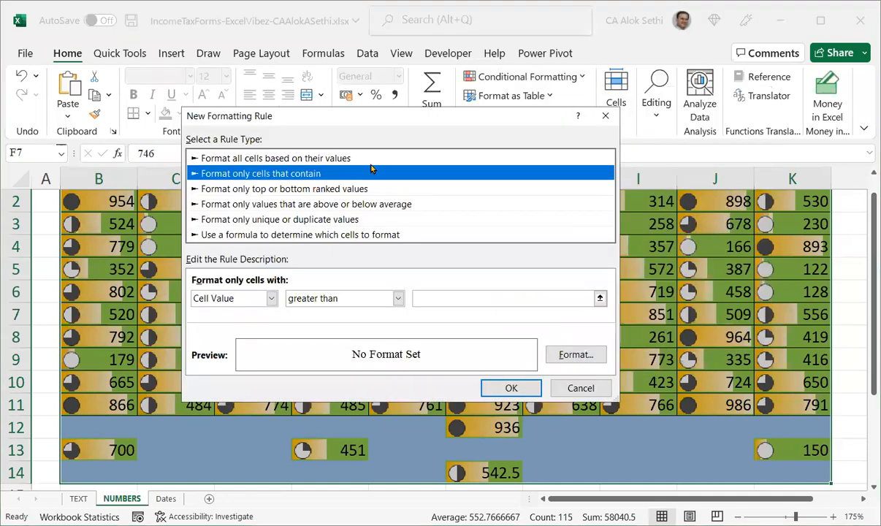
pyautogui.click(255, 301)
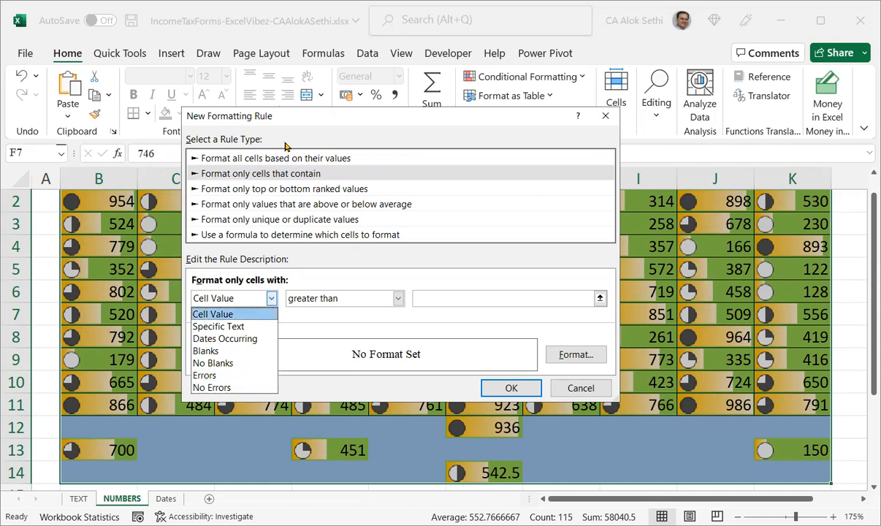
pyautogui.click(293, 176)
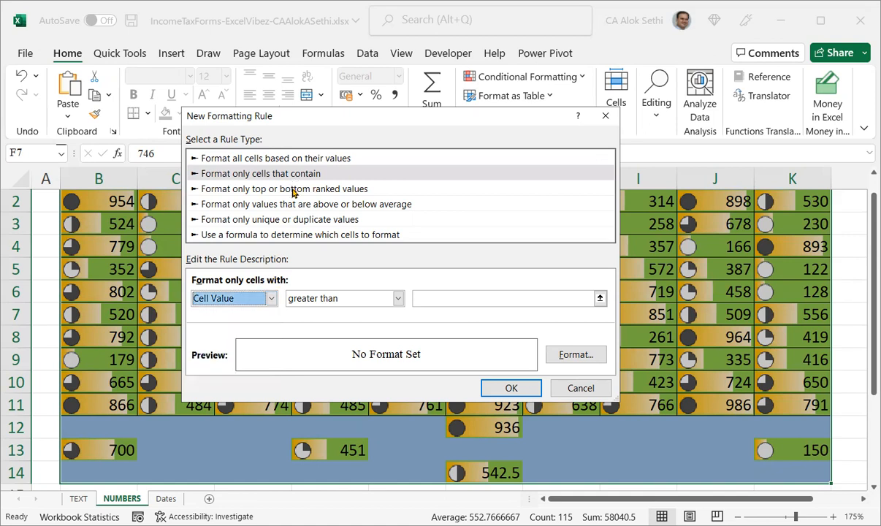
pyautogui.click(293, 189)
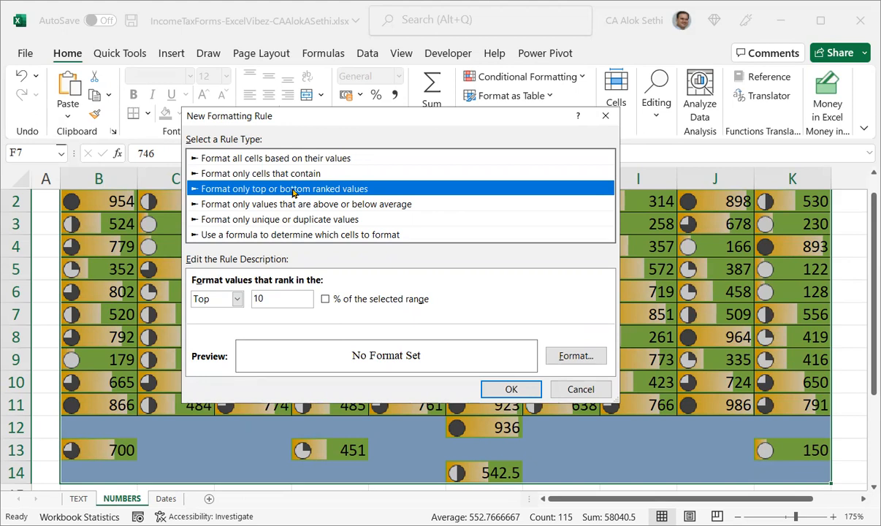
pyautogui.click(198, 298)
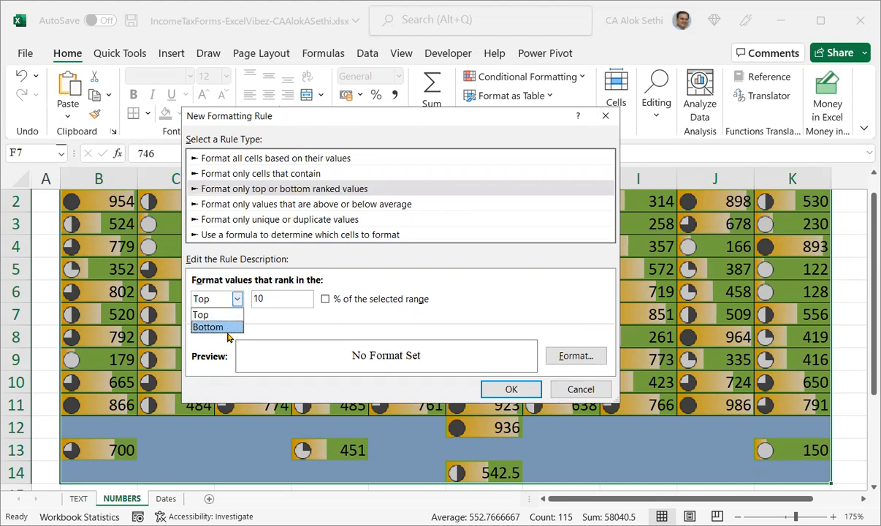
pyautogui.click(227, 329)
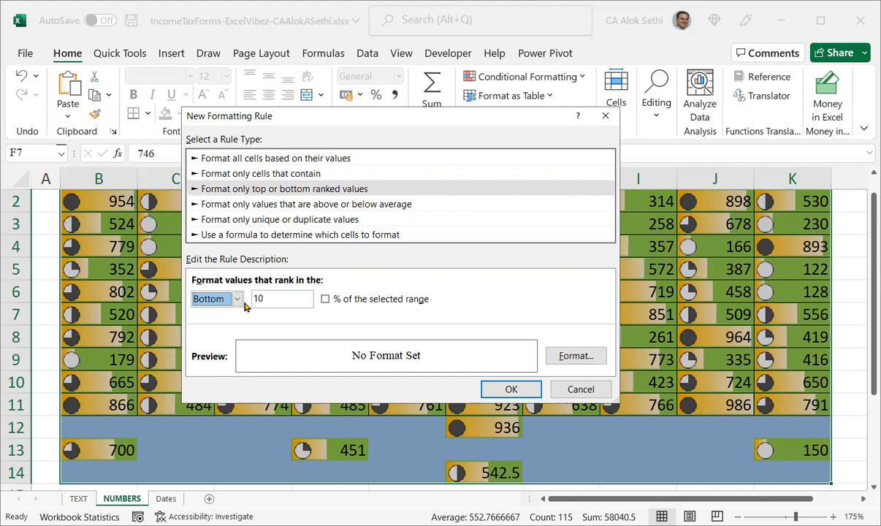
pyautogui.click(234, 300)
pyautogui.click(214, 315)
# Review the above/below average, unique/duplicate and formula rule types, then close the rule dialog.
pyautogui.click(236, 206)
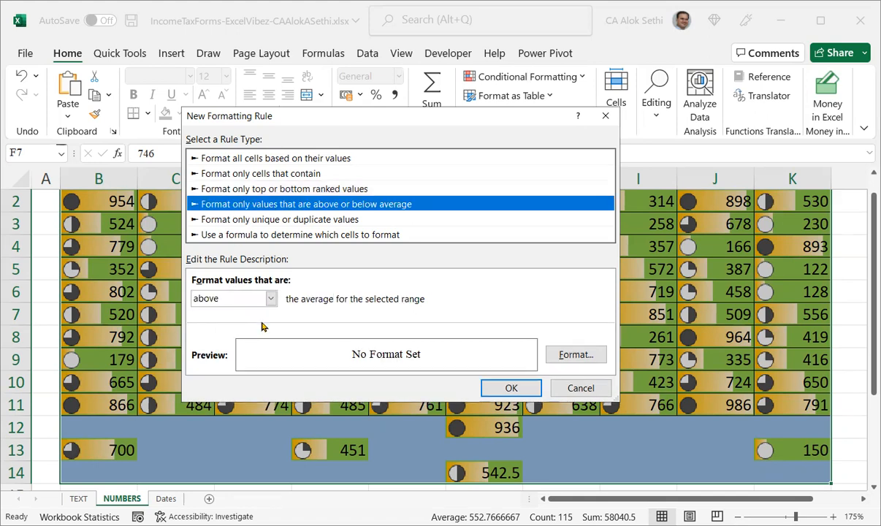
pyautogui.click(242, 296)
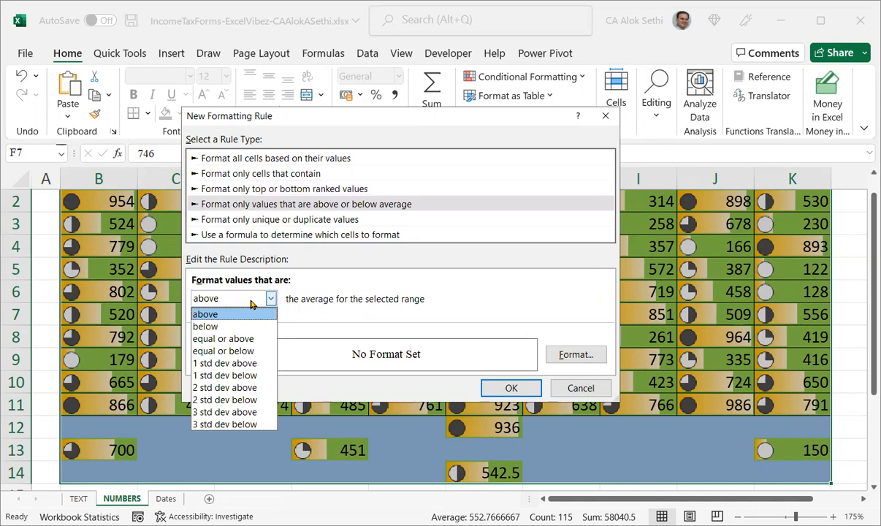
pyautogui.click(250, 299)
pyautogui.click(251, 300)
pyautogui.click(250, 300)
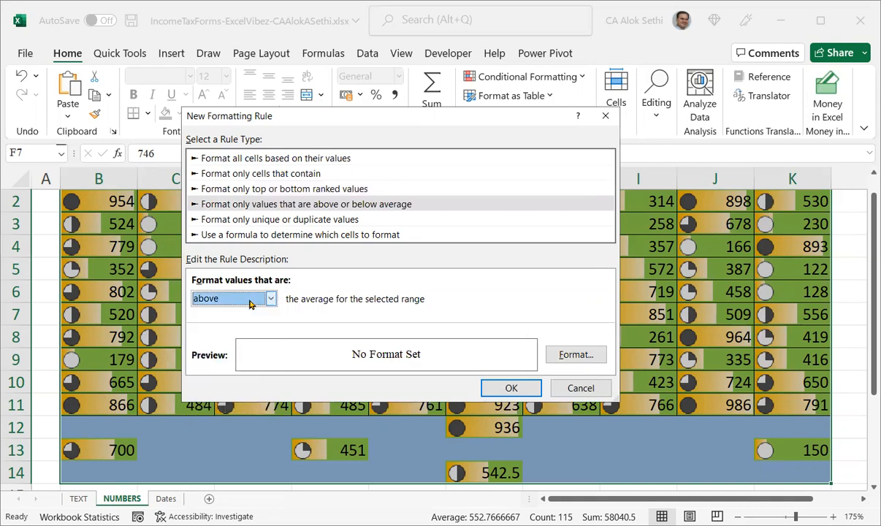
pyautogui.click(260, 221)
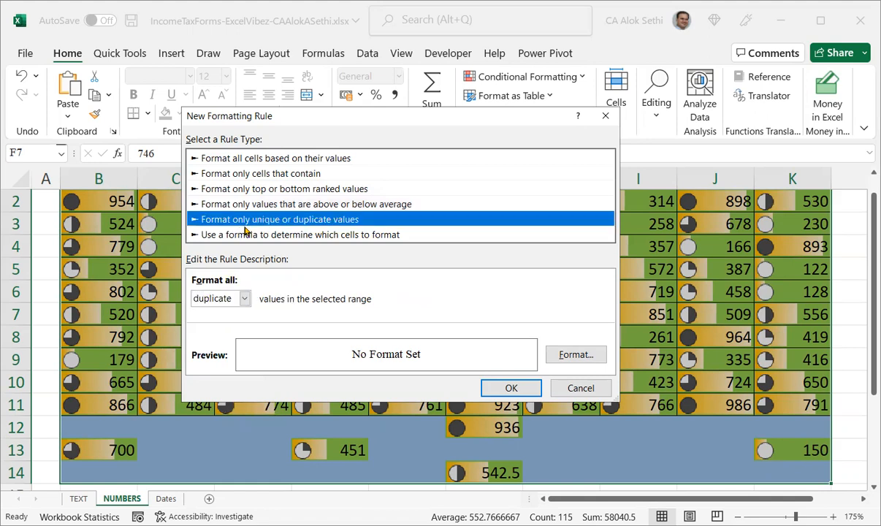
pyautogui.click(234, 305)
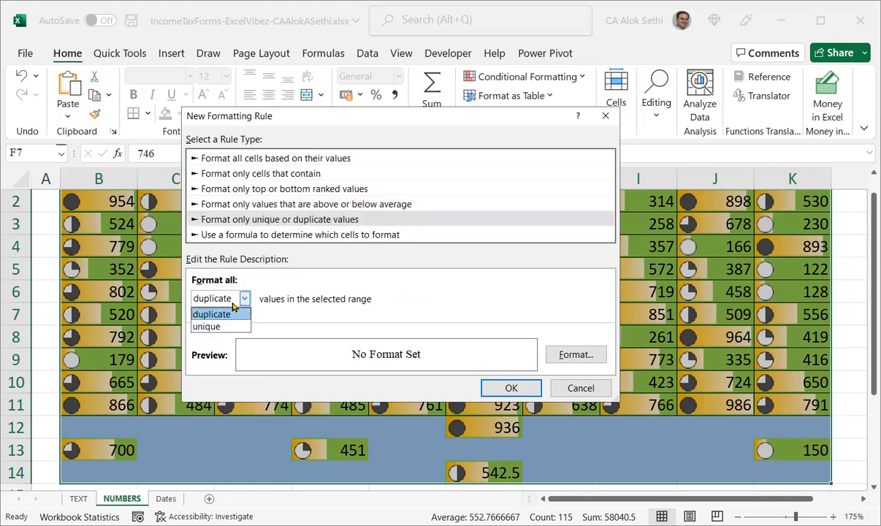
pyautogui.click(234, 305)
pyautogui.click(252, 235)
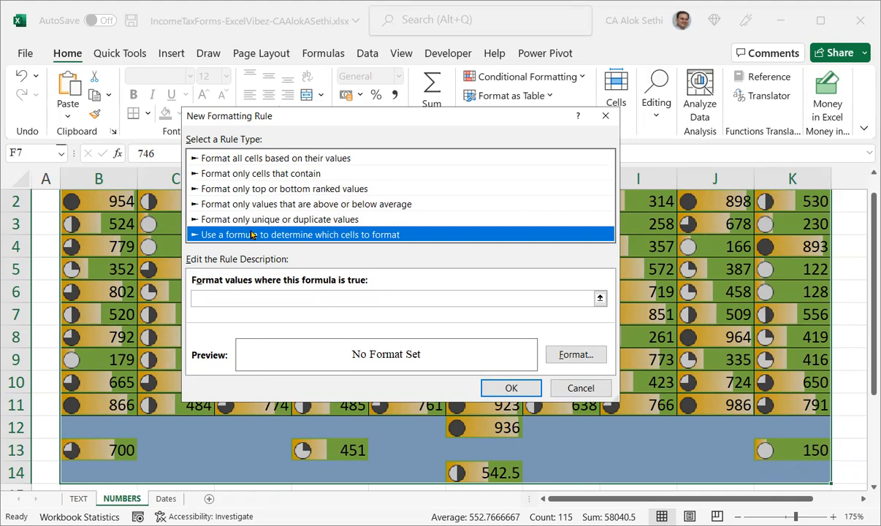
pyautogui.press('Escape')
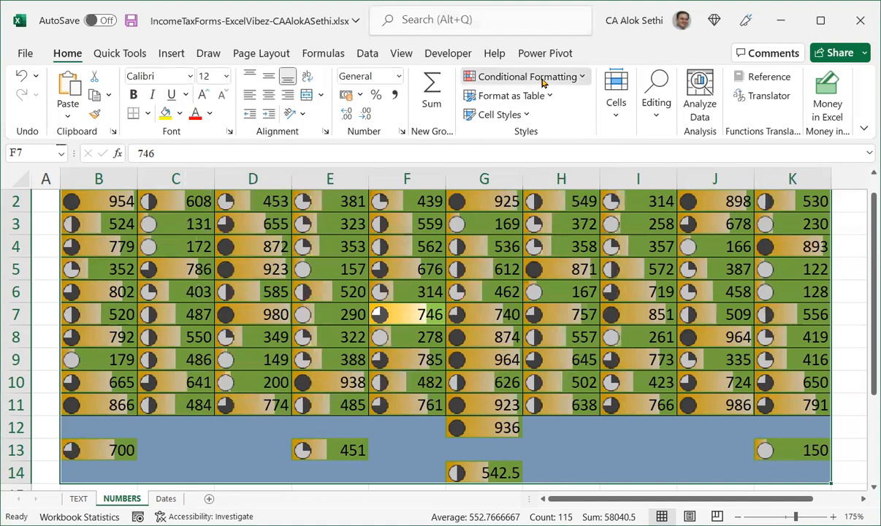
# Browse the Top/Bottom, Data Bars, Color Scales and Icon Sets conditional formatting menus.
pyautogui.click(536, 76)
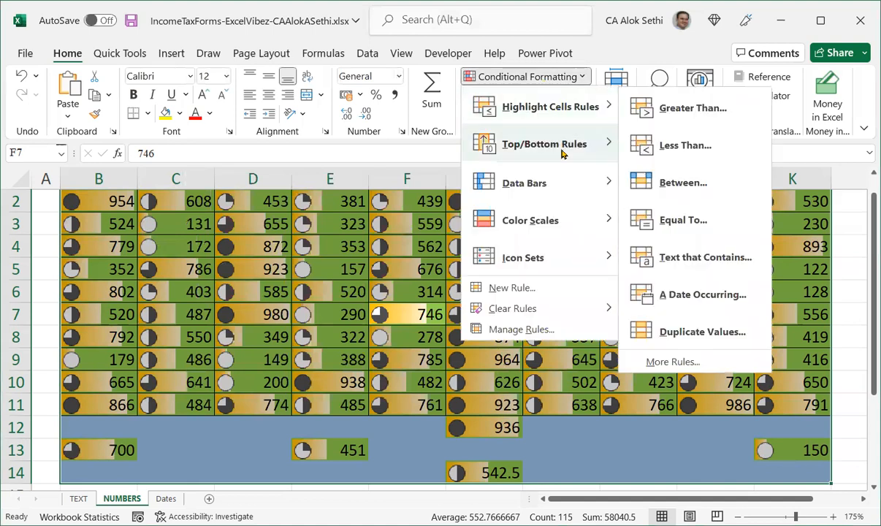
pyautogui.moveTo(562, 153)
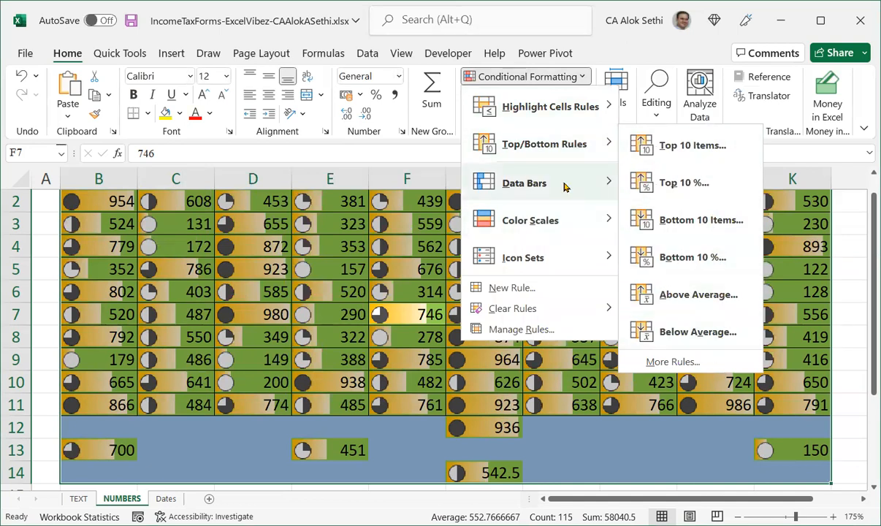
pyautogui.moveTo(564, 187)
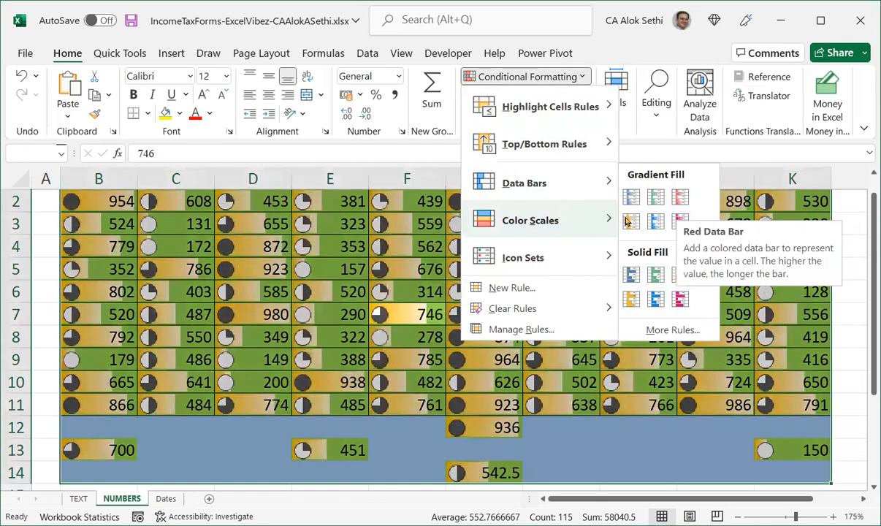
pyautogui.moveTo(559, 220)
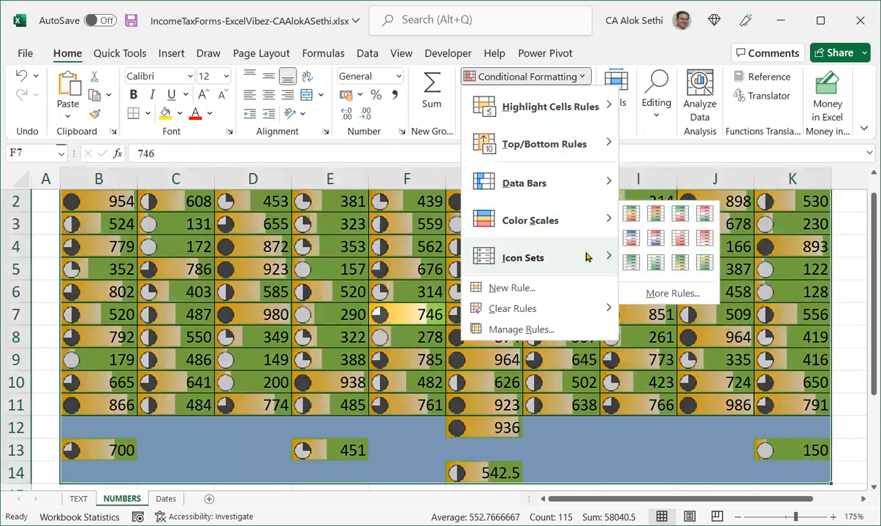
pyautogui.moveTo(588, 256)
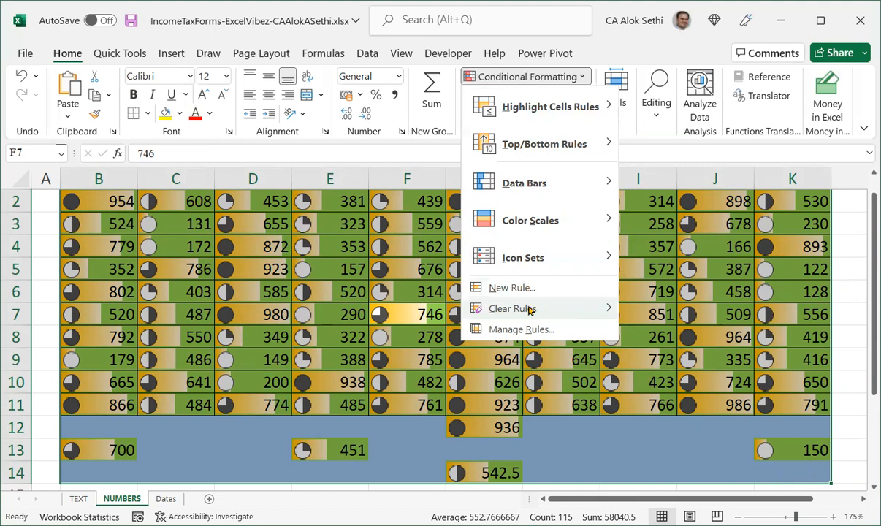
# Review the table's conditional formatting rules and turn on Stop If True for the non-blank cell rule.
pyautogui.moveTo(524, 310)
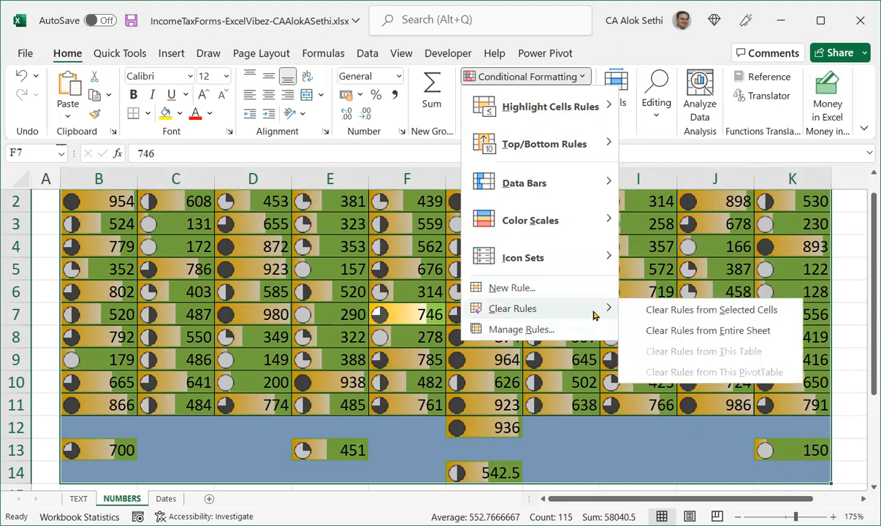
pyautogui.click(560, 327)
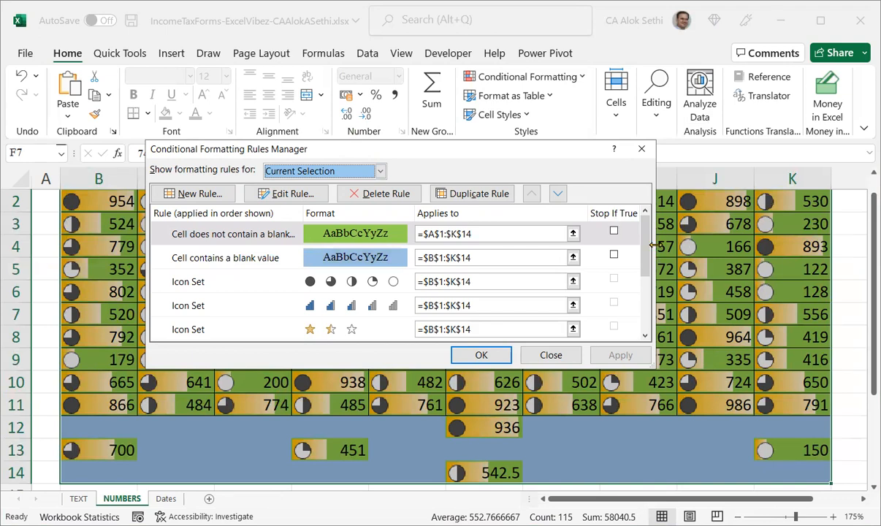
pyautogui.moveTo(643, 240); pyautogui.dragTo(642, 292)
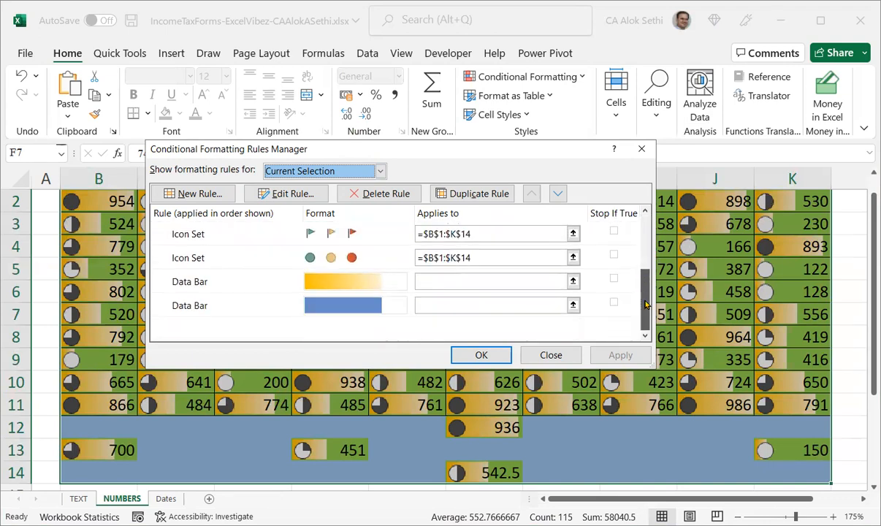
pyautogui.scroll(2, 642, 293)
pyautogui.click(614, 231)
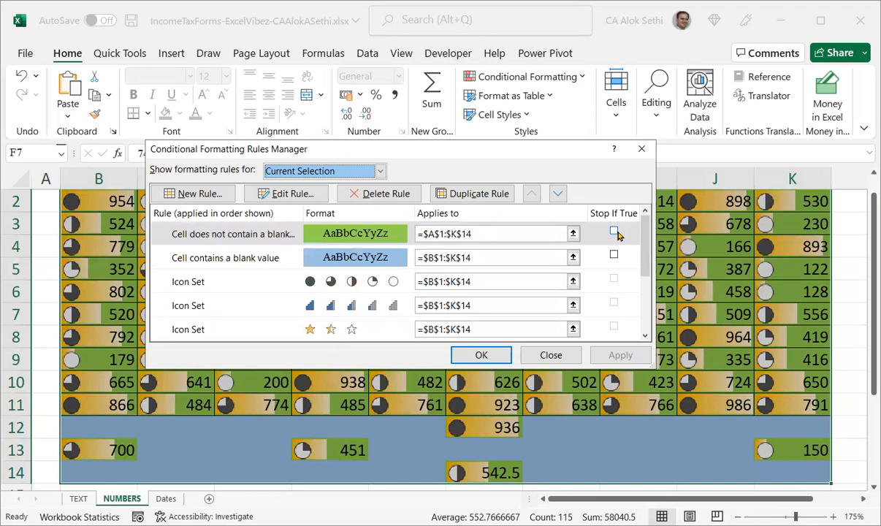
pyautogui.click(613, 232)
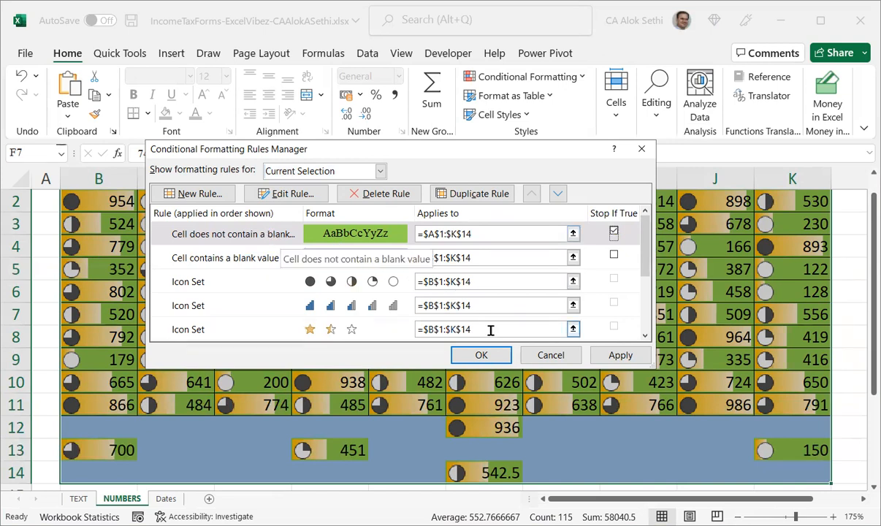
pyautogui.click(493, 356)
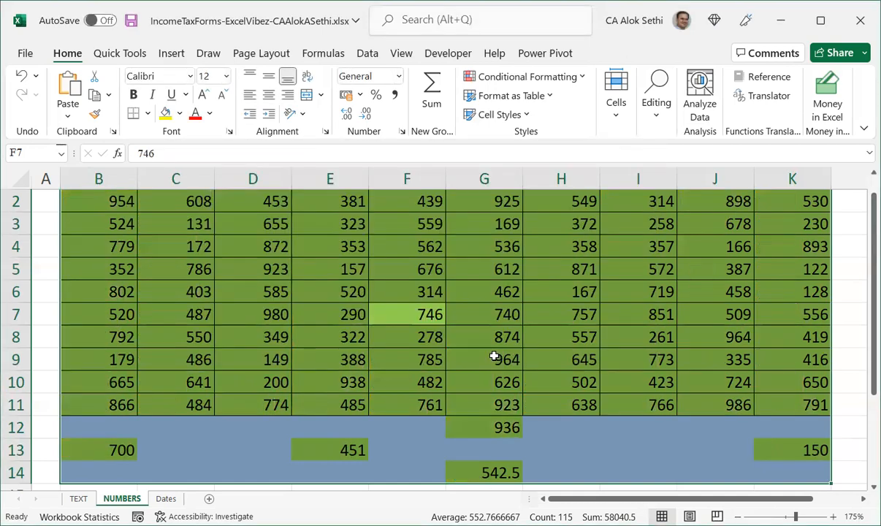
# Delete the values from a dozen scattered cells inside the table to create blank cells.
pyautogui.click(493, 356)
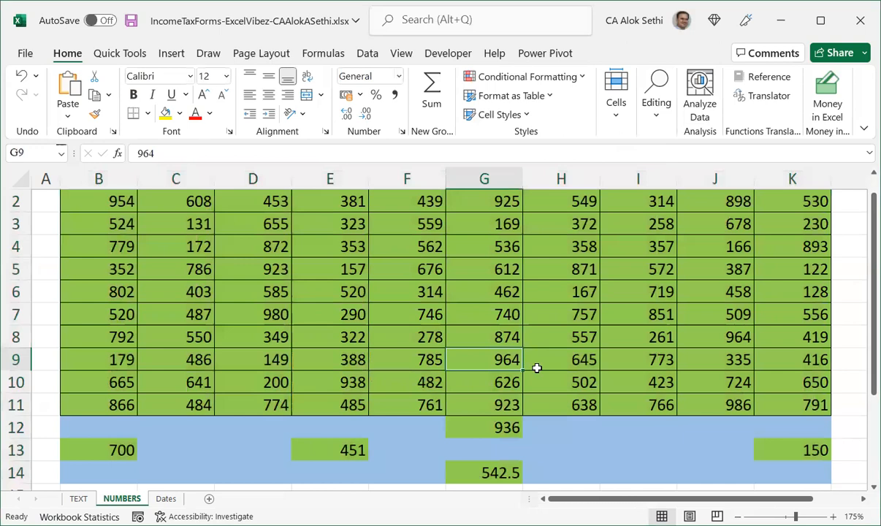
pyautogui.press('Delete')
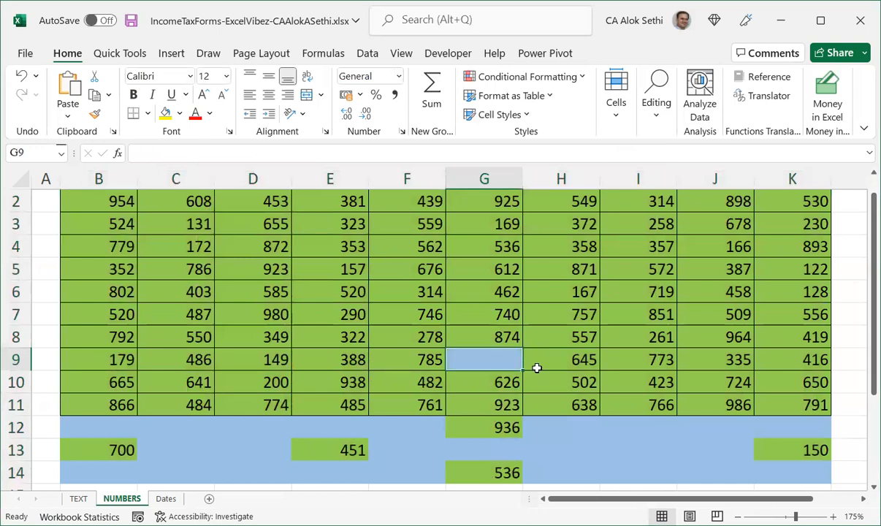
pyautogui.press('Up')
pyautogui.press('Up')
pyautogui.press('Up')
pyautogui.press('Left')
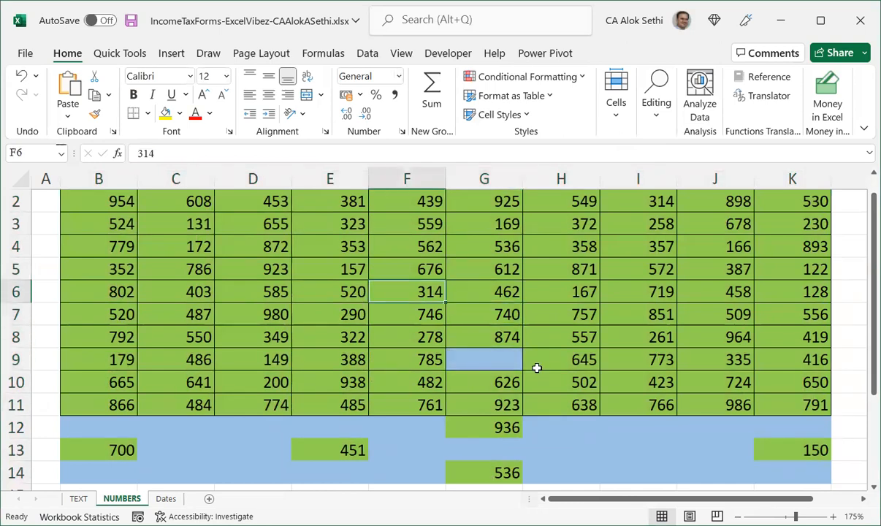
pyautogui.press('Delete')
pyautogui.press('Left')
pyautogui.press('Left')
pyautogui.press('Left')
pyautogui.press('Delete')
pyautogui.press('Down')
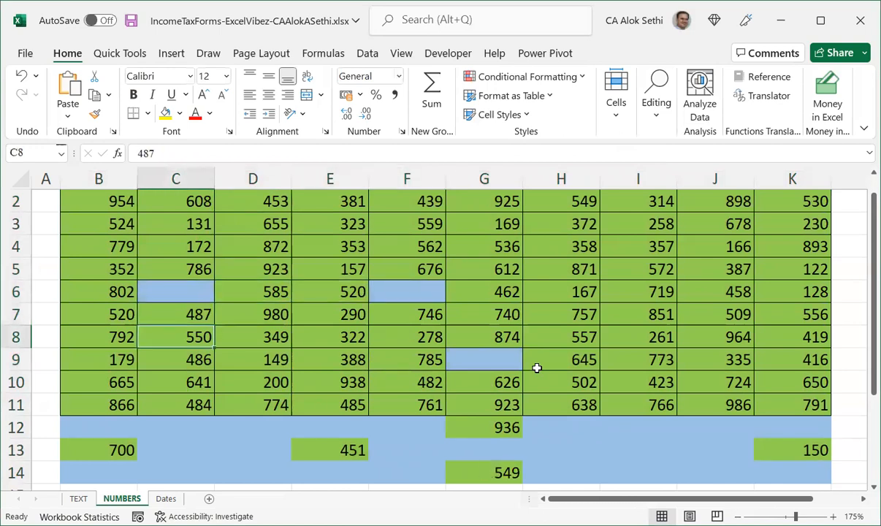
pyautogui.press('Down')
pyautogui.press('Down')
pyautogui.press('Right')
pyautogui.press('Delete')
pyautogui.press('Down')
pyautogui.press('Right')
pyautogui.press('Right')
pyautogui.press('Delete')
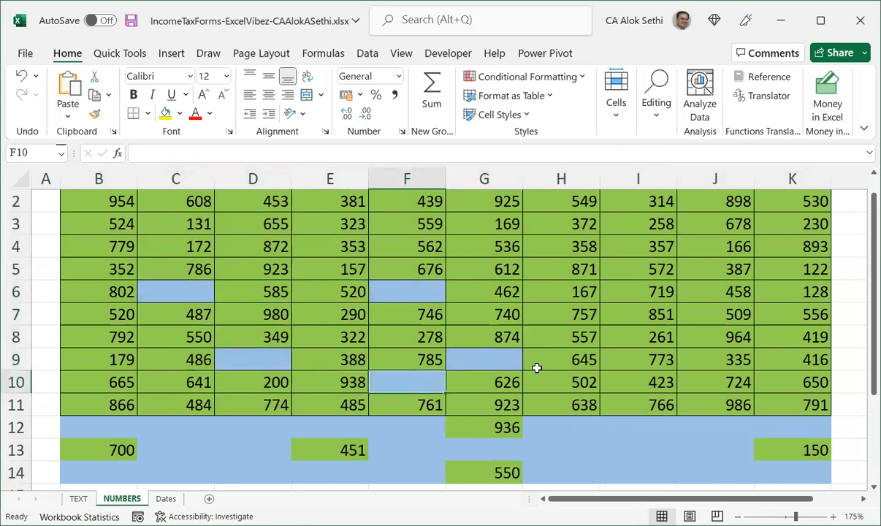
pyautogui.press('Right')
pyautogui.press('Right')
pyautogui.press('Right')
pyautogui.press('Right')
pyautogui.press('Up')
pyautogui.press('Up')
pyautogui.press('Up')
pyautogui.press('Delete')
pyautogui.press('Up')
pyautogui.press('Delete')
pyautogui.press('Up')
pyautogui.press('Up')
pyautogui.press('Up')
pyautogui.press('Left')
pyautogui.press('Left')
pyautogui.press('Delete')
pyautogui.press('Left')
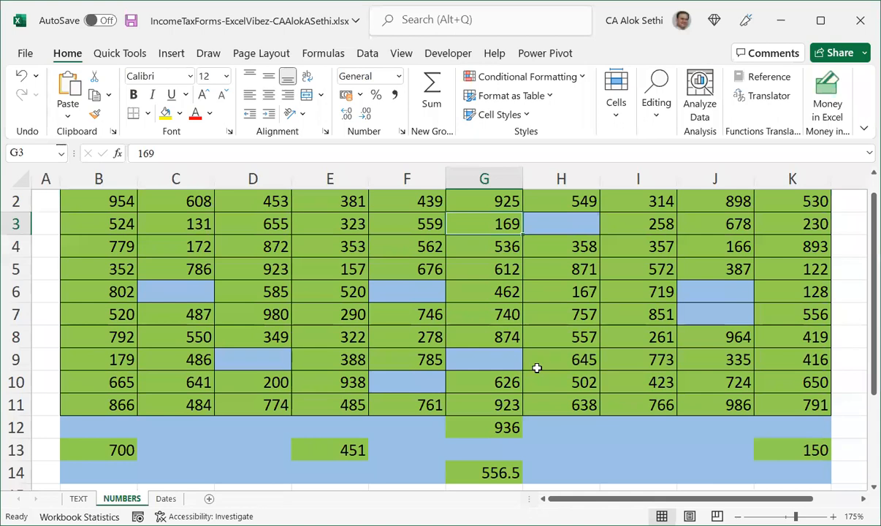
# Edit the blank-cell rule for the whole table to use a light cream fill instead of blue.
pyautogui.hotkey('ctrl', 'a')
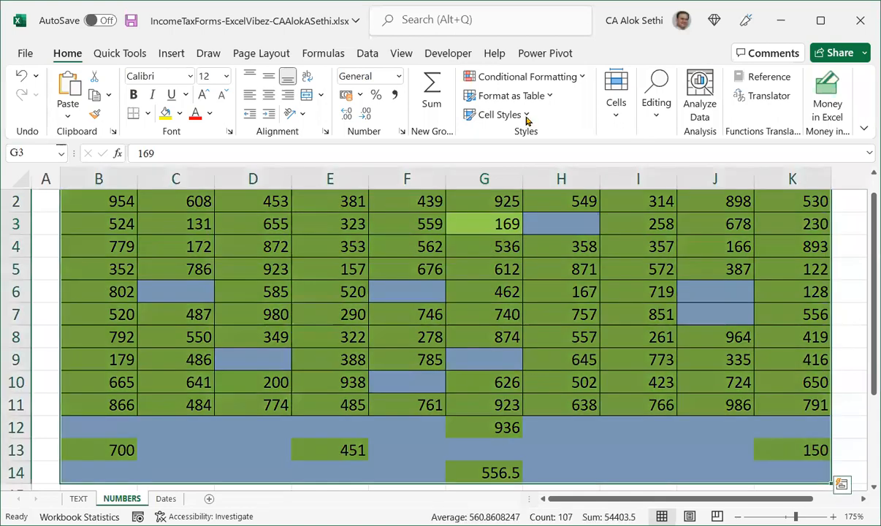
pyautogui.click(541, 81)
pyautogui.click(520, 328)
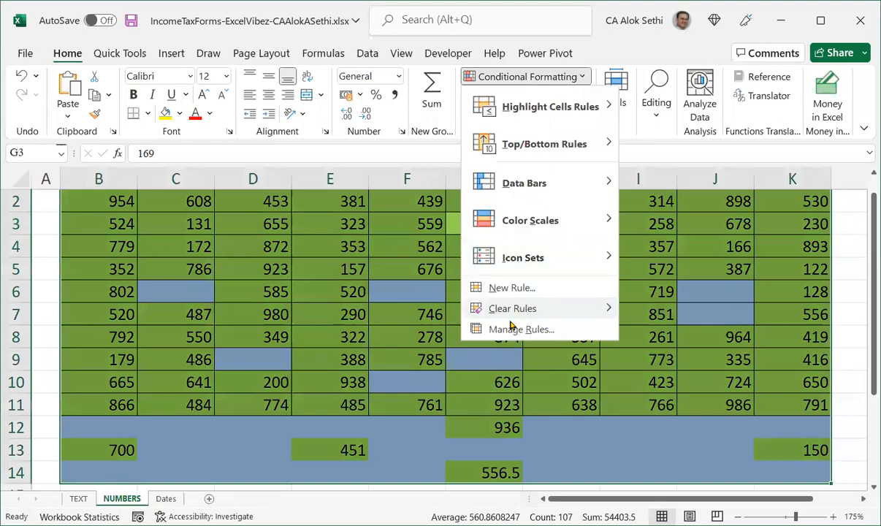
pyautogui.click(322, 260)
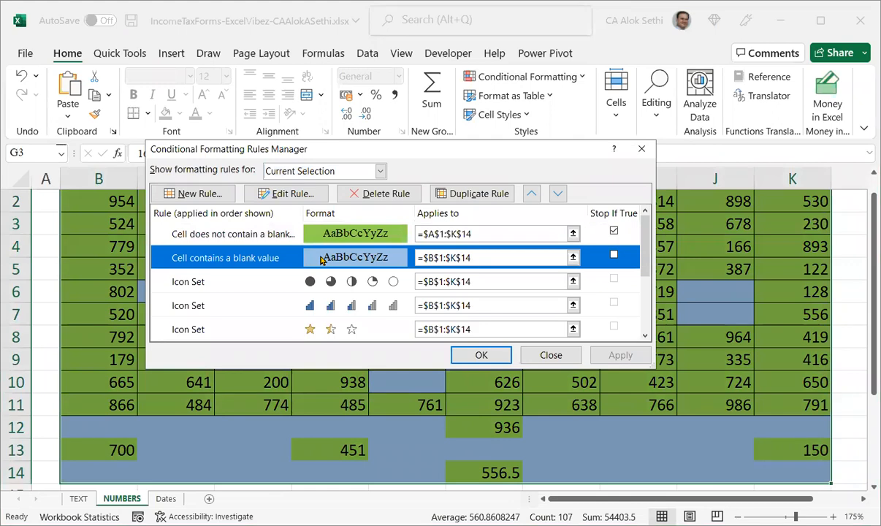
pyautogui.doubleClick(322, 261)
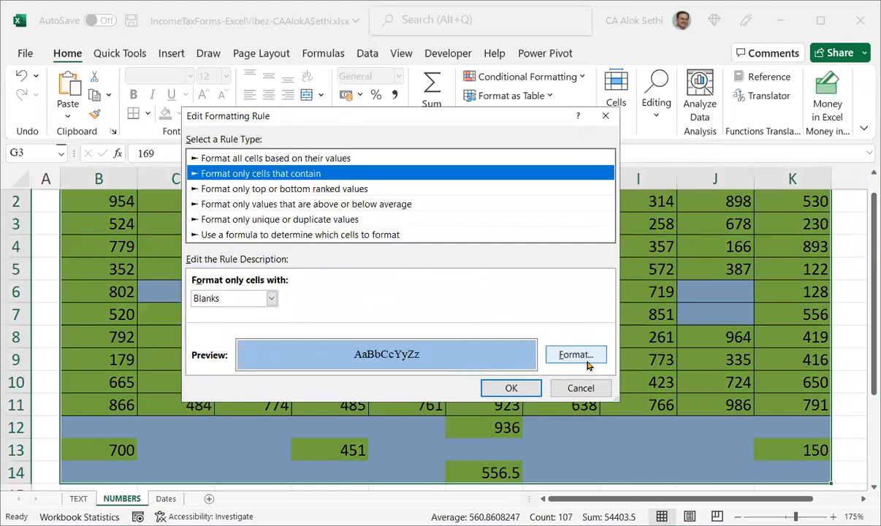
pyautogui.click(586, 361)
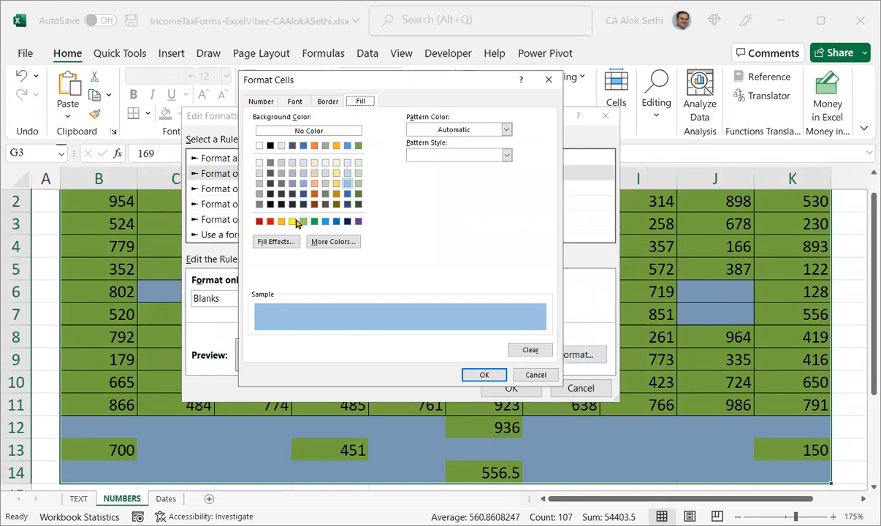
pyautogui.click(335, 163)
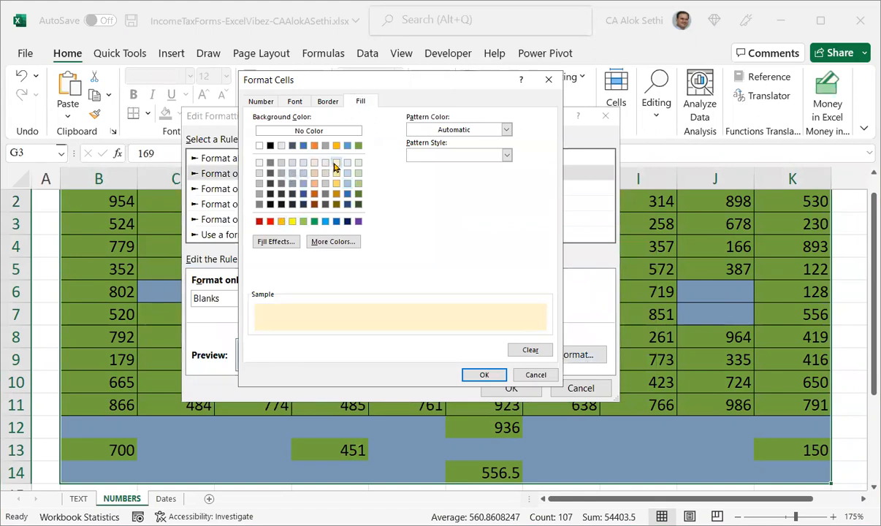
pyautogui.click(486, 376)
pyautogui.press('Return')
pyautogui.click(482, 355)
pyautogui.click(473, 360)
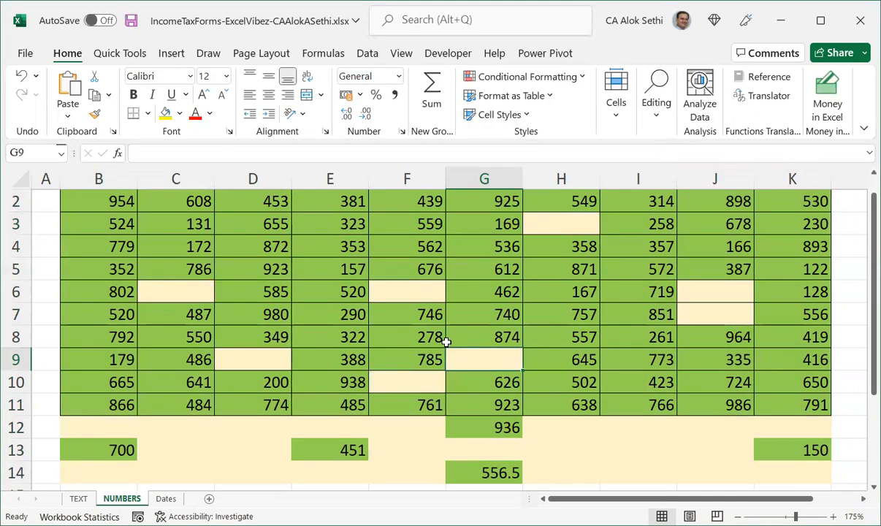
# Clear more scattered values across the table, including cells in rows 2, 8 and 11.
pyautogui.press('Up')
pyautogui.press('Up')
pyautogui.press('Up')
pyautogui.press('Up')
pyautogui.press('Left')
pyautogui.press('Left')
pyautogui.press('Left')
pyautogui.press('Up')
pyautogui.press('Up')
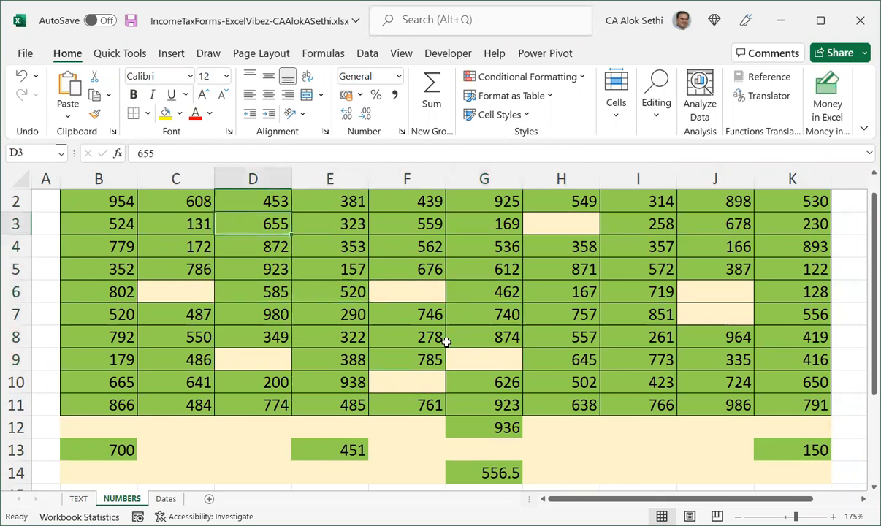
pyautogui.press('Left')
pyautogui.press('Up')
pyautogui.press('Delete')
pyautogui.press('Right')
pyautogui.press('Right')
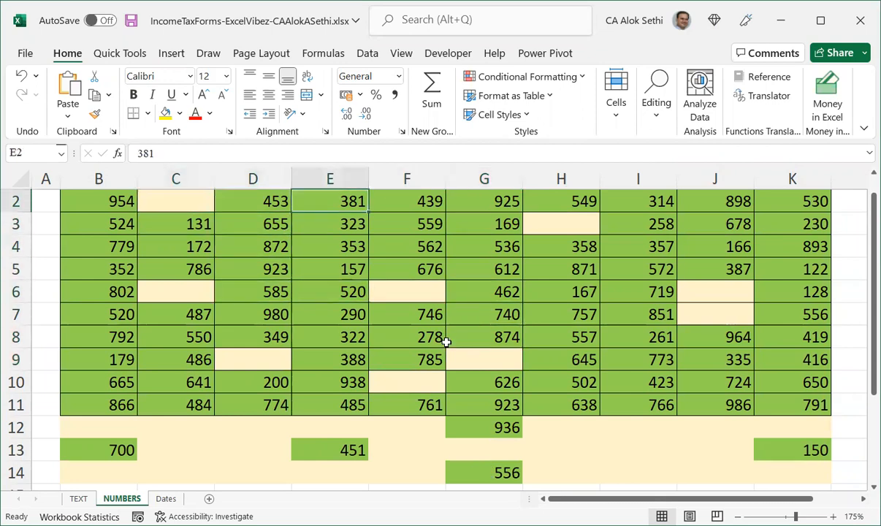
pyautogui.press('Delete')
pyautogui.press('Right')
pyautogui.press('Right')
pyautogui.press('Right')
pyautogui.press('Right')
pyautogui.press('Right')
pyautogui.press('Delete')
pyautogui.press('Right')
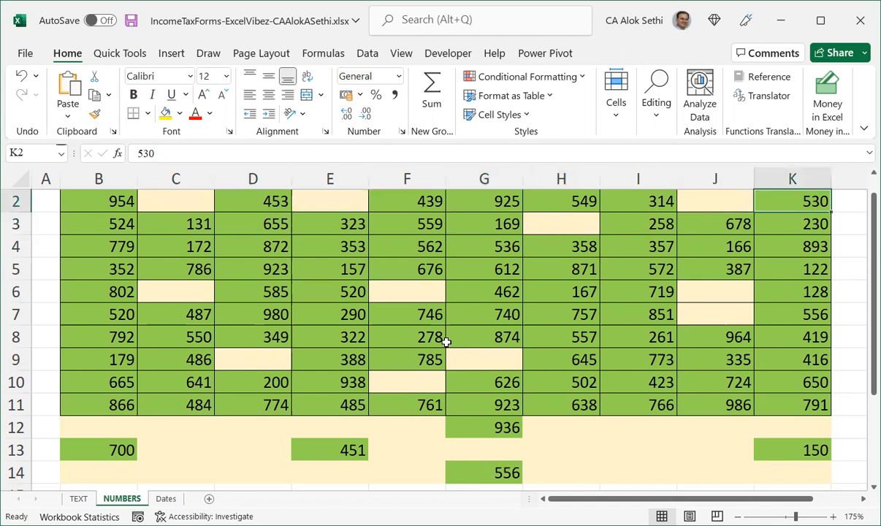
pyautogui.press('Down')
pyautogui.press('Down')
pyautogui.press('Down')
pyautogui.press('Down')
pyautogui.press('Down')
pyautogui.press('Down')
pyautogui.press('Delete')
pyautogui.press('Down')
pyautogui.press('Down')
pyautogui.press('Down')
pyautogui.press('Delete')
pyautogui.press('Left')
pyautogui.press('Left')
pyautogui.press('Left')
pyautogui.press('Left')
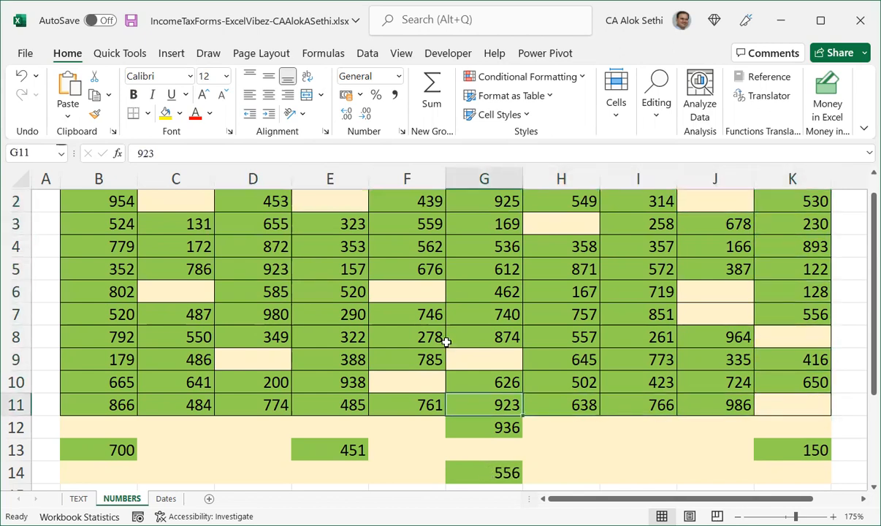
pyautogui.press('Delete')
pyautogui.press('Left')
pyautogui.press('Left')
pyautogui.press('Left')
pyautogui.press('Left')
pyautogui.press('Left')
pyautogui.press('Right')
pyautogui.press('Left')
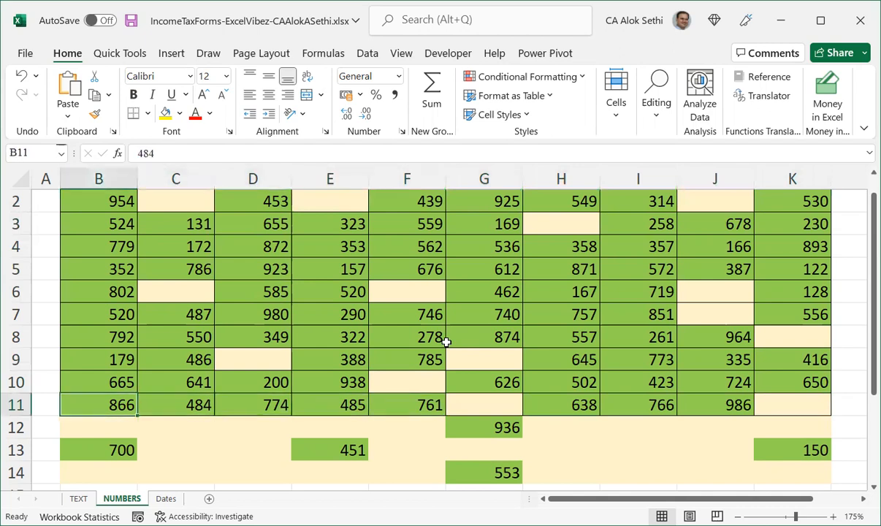
pyautogui.press('Delete')
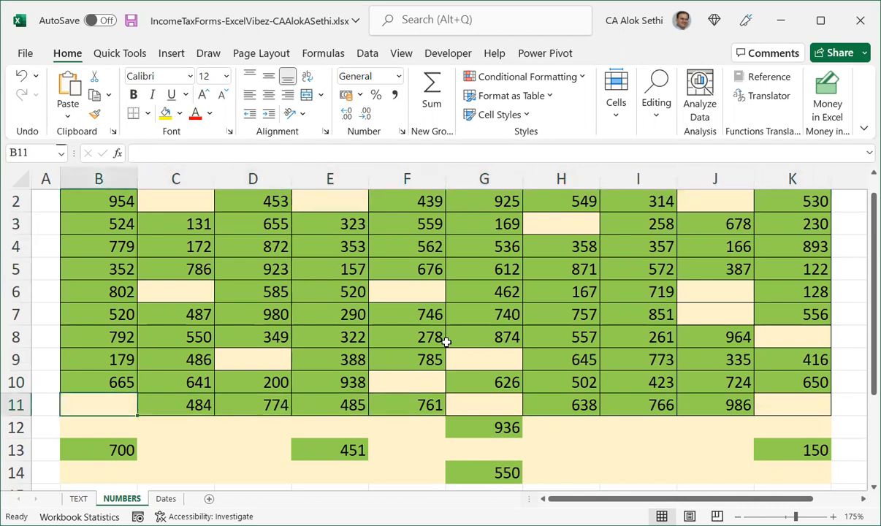
# Clear the values in F4, J4, I10 and K5, then save the workbook.
pyautogui.click(475, 471)
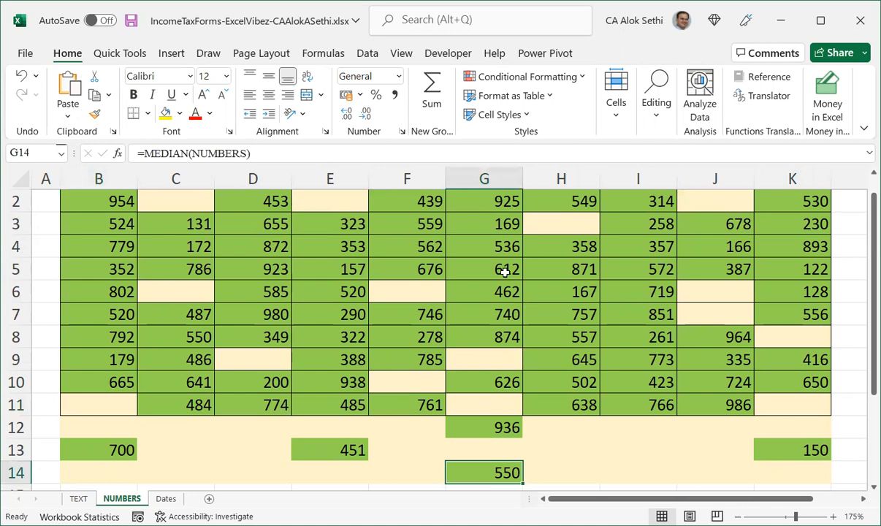
pyautogui.click(427, 245)
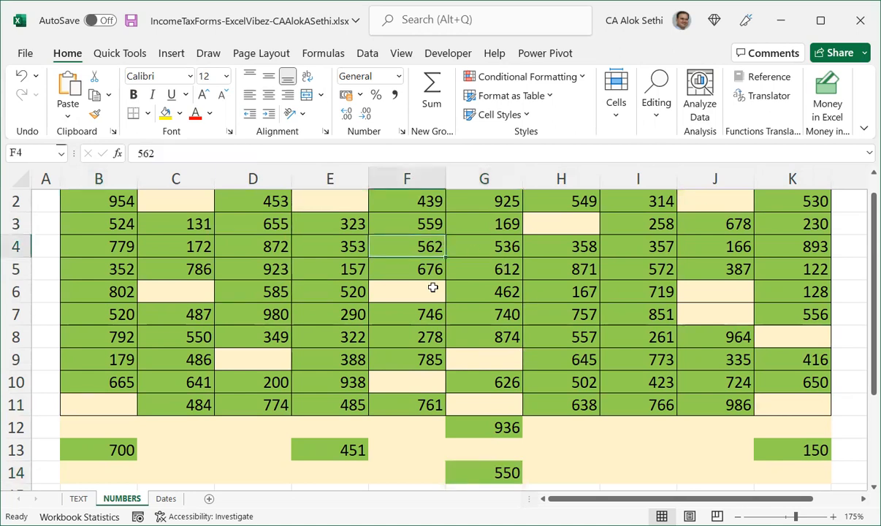
pyautogui.press('Delete')
pyautogui.press('Right')
pyautogui.press('Right')
pyautogui.press('Right')
pyautogui.press('Right')
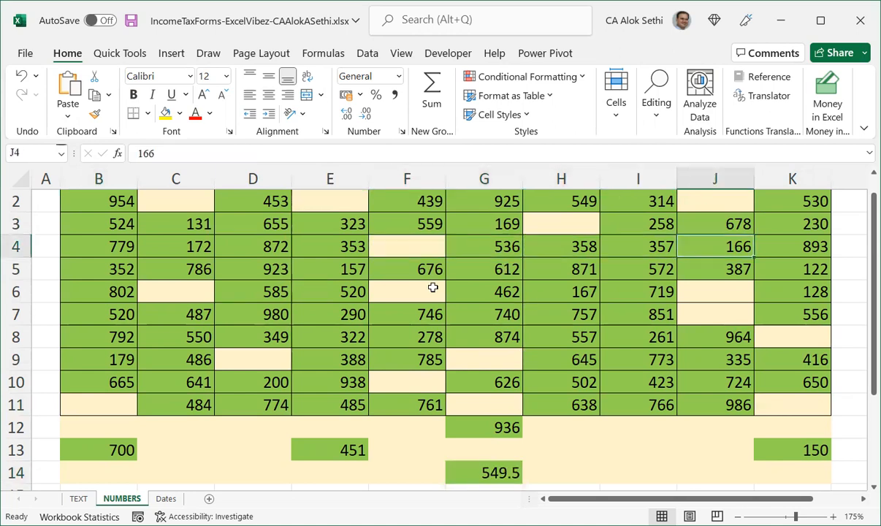
pyautogui.press('Delete')
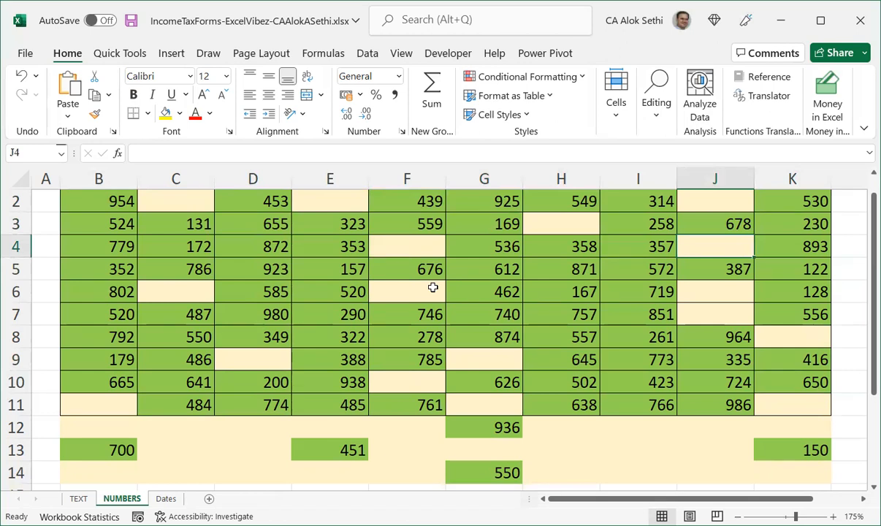
pyautogui.click(623, 382)
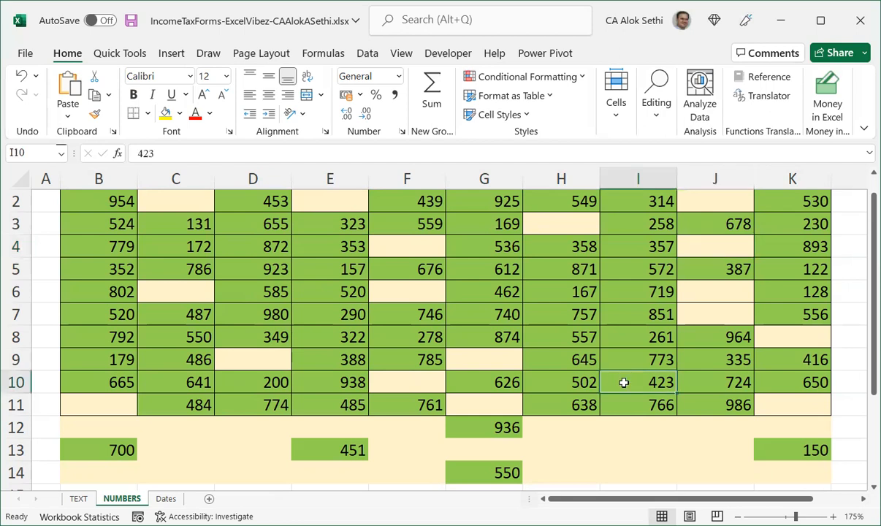
pyautogui.press('Delete')
pyautogui.press('Right')
pyautogui.press('Right')
pyautogui.press('Up')
pyautogui.press('Up')
pyautogui.press('Up')
pyautogui.press('Up')
pyautogui.press('Up')
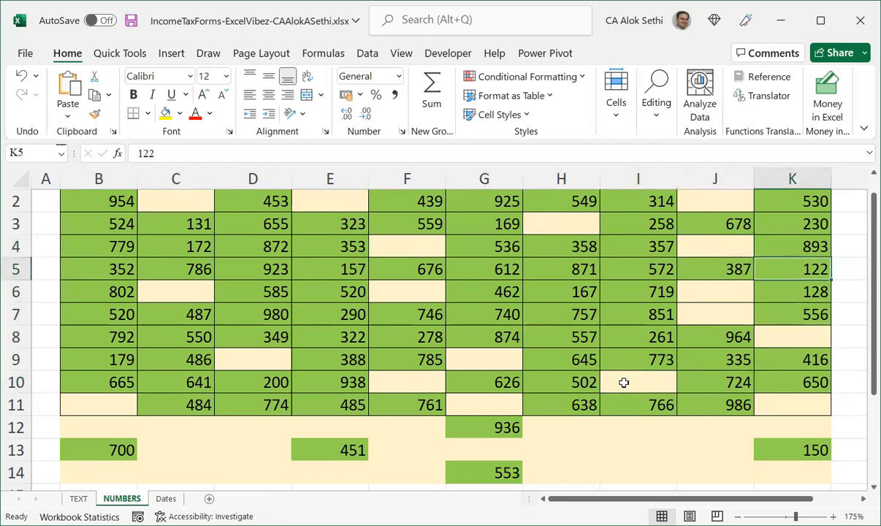
pyautogui.press('Delete')
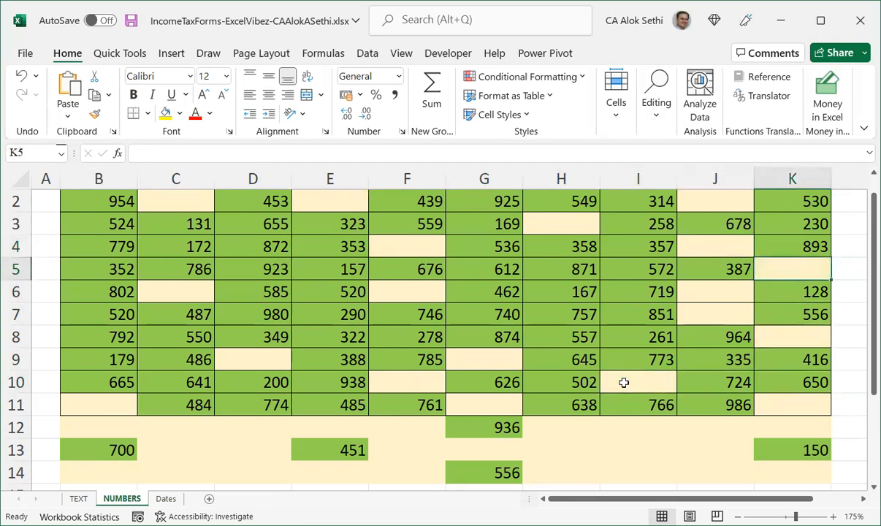
pyautogui.hotkey('ctrl', 's')
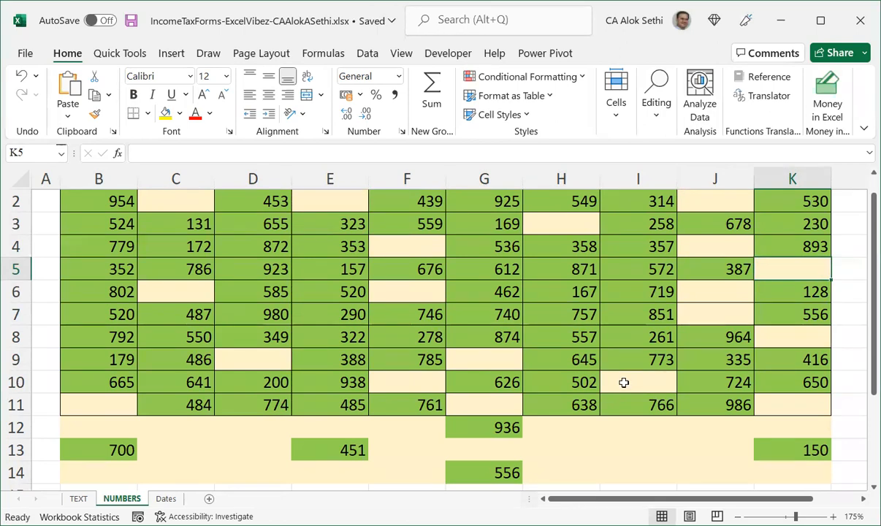
# Open the conditional formatting rules for the whole table and delete every rule, then confirm.
pyautogui.hotkey('ctrl', 'a')
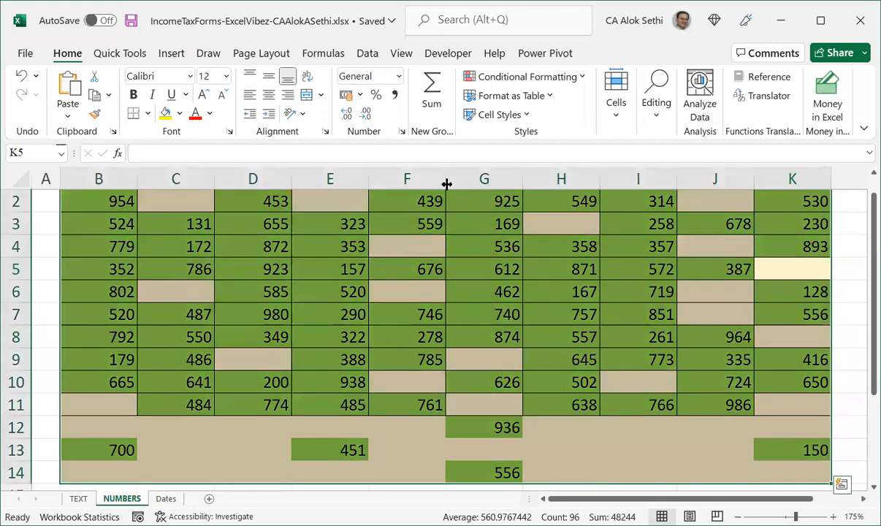
pyautogui.click(508, 78)
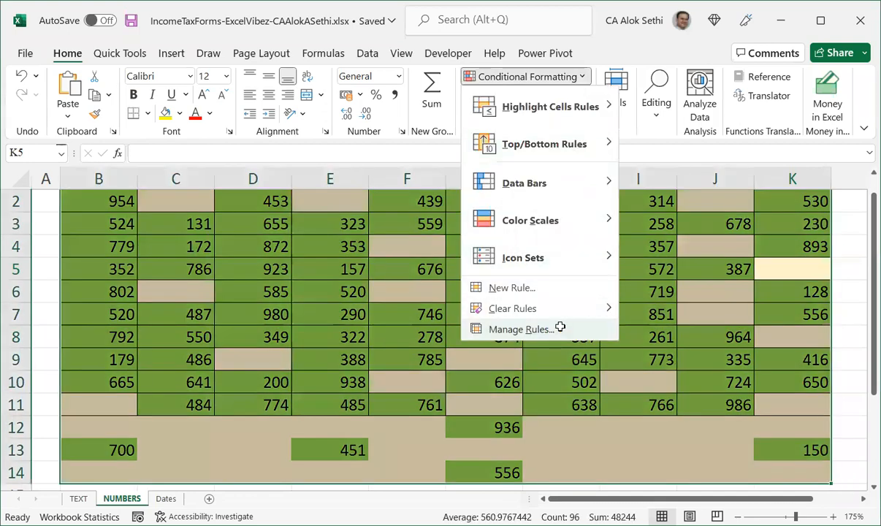
pyautogui.click(505, 325)
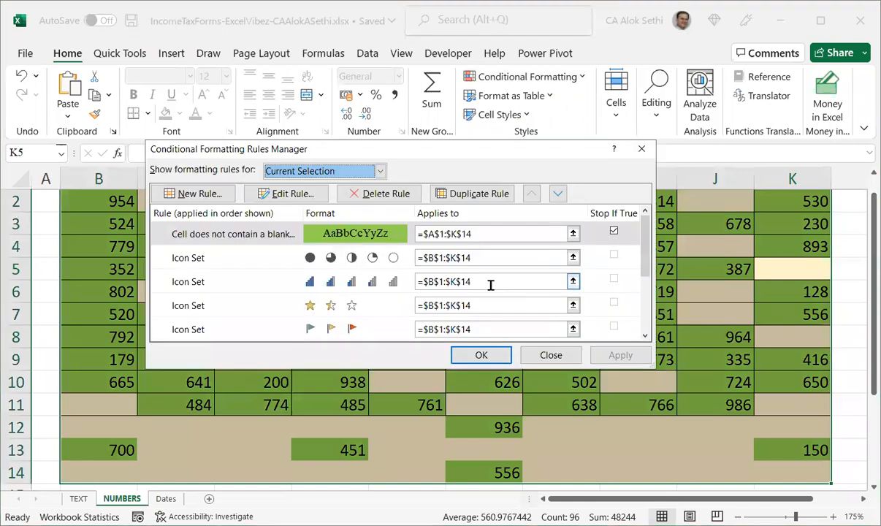
pyautogui.click(349, 286)
pyautogui.click(371, 204)
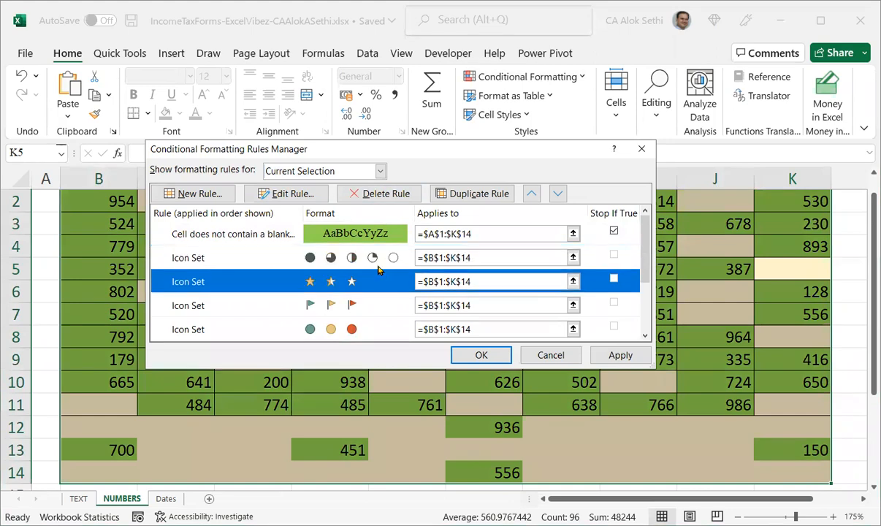
pyautogui.click(375, 195)
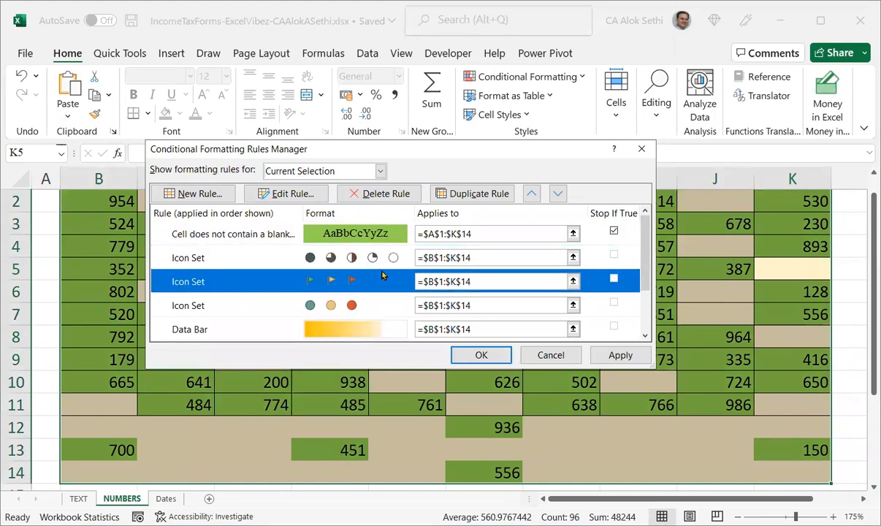
pyautogui.hotkey('shift', 'Down')
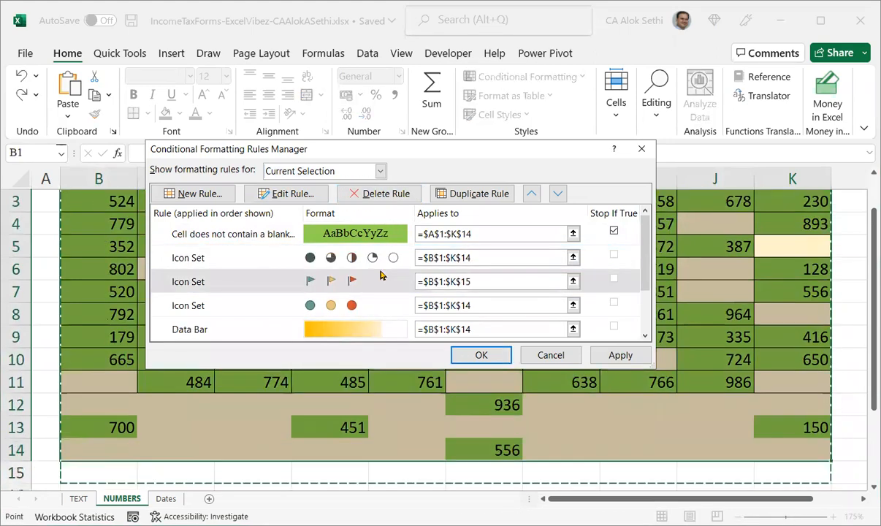
pyautogui.click(379, 280)
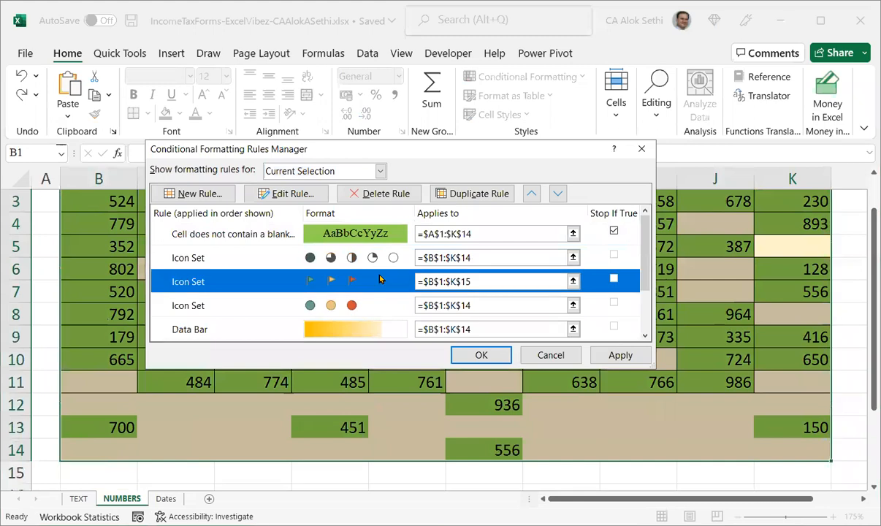
pyautogui.click(406, 195)
pyautogui.click(380, 194)
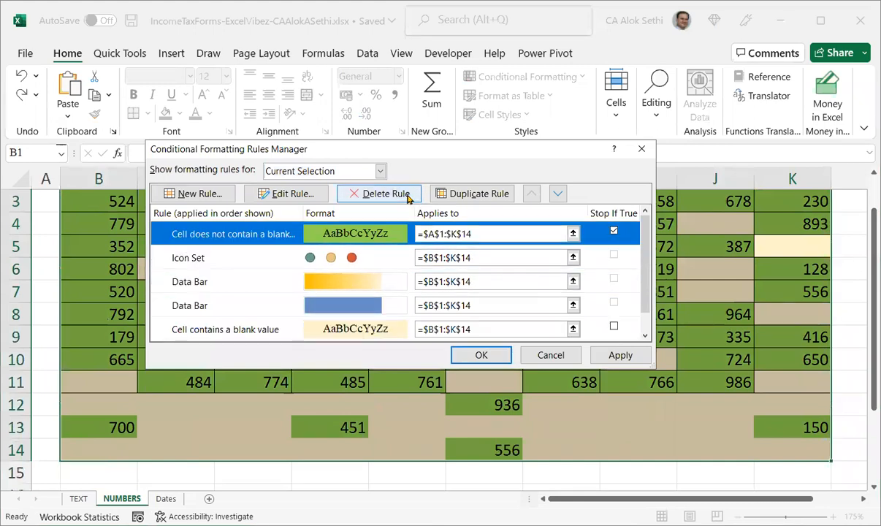
pyautogui.click(380, 193)
pyautogui.click(408, 196)
pyautogui.click(408, 195)
pyautogui.click(408, 196)
pyautogui.click(408, 195)
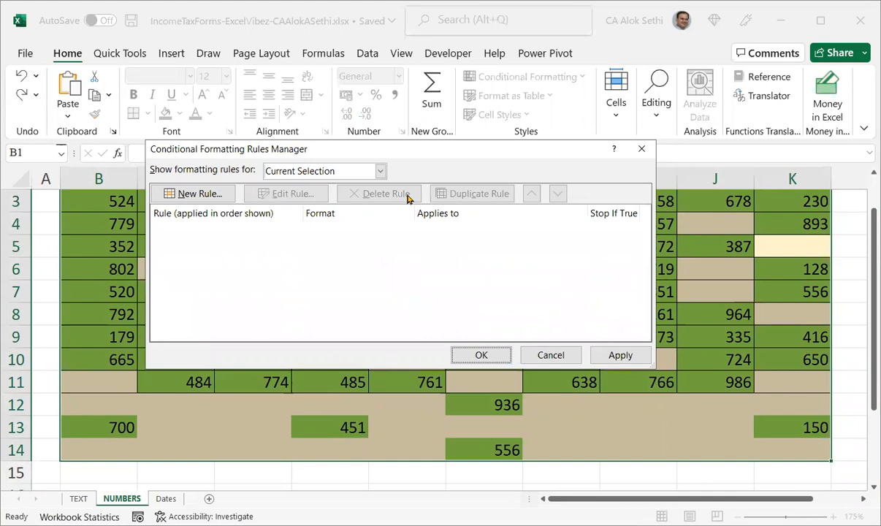
pyautogui.click(480, 353)
pyautogui.click(480, 354)
pyautogui.scroll(1, 476, 352)
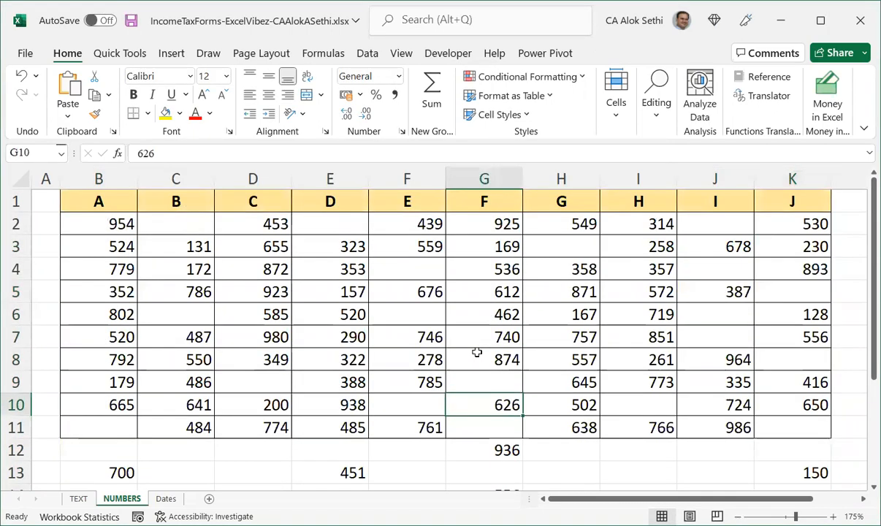
pyautogui.hotkey('ctrl', 'a')
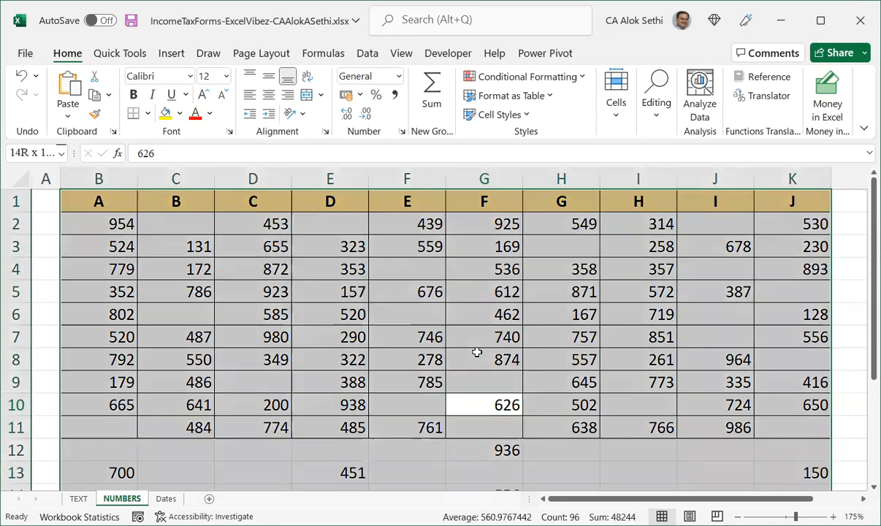
pyautogui.click(541, 56)
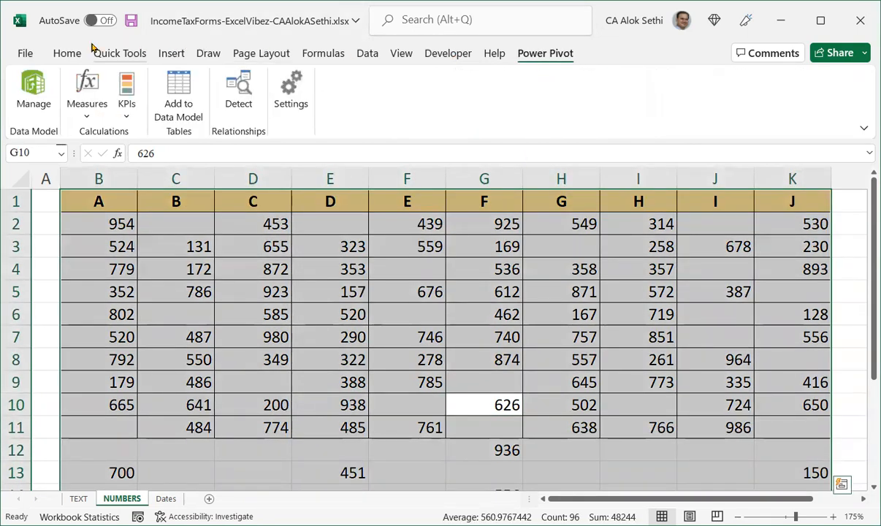
pyautogui.click(67, 52)
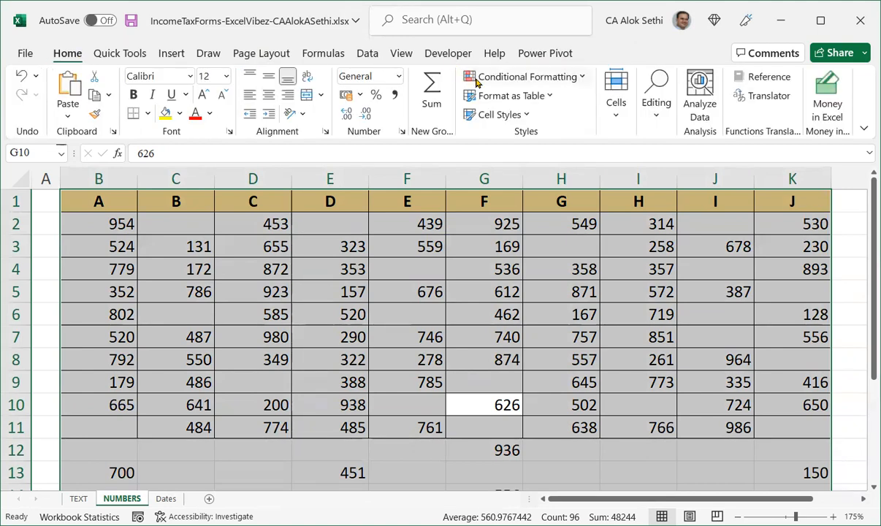
pyautogui.click(523, 76)
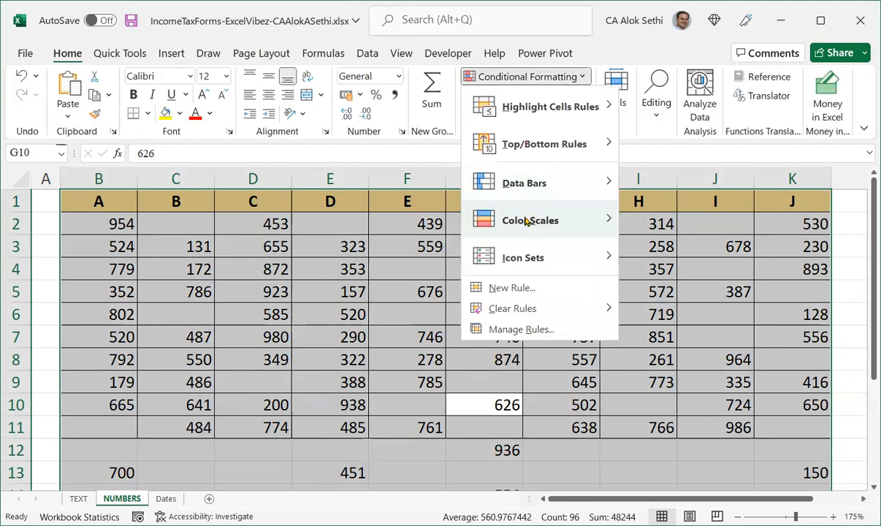
pyautogui.click(526, 329)
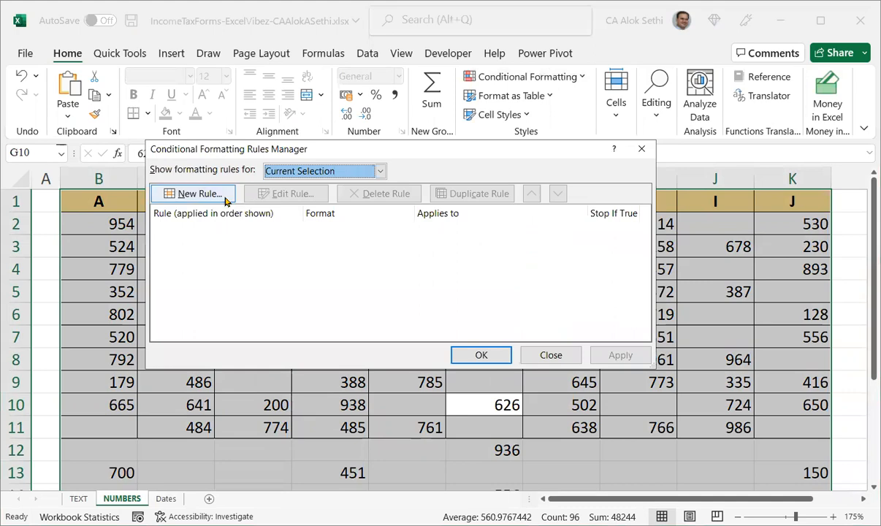
pyautogui.click(199, 194)
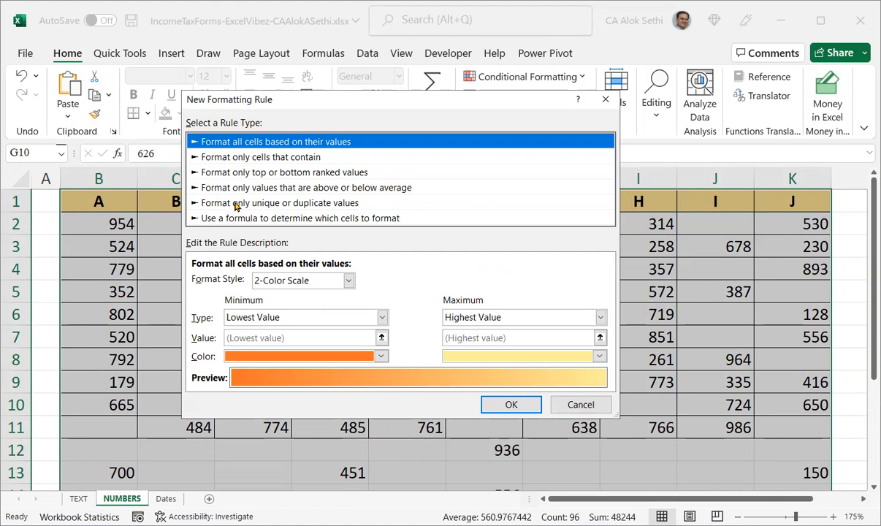
pyautogui.click(234, 203)
pyautogui.click(227, 187)
pyautogui.click(238, 219)
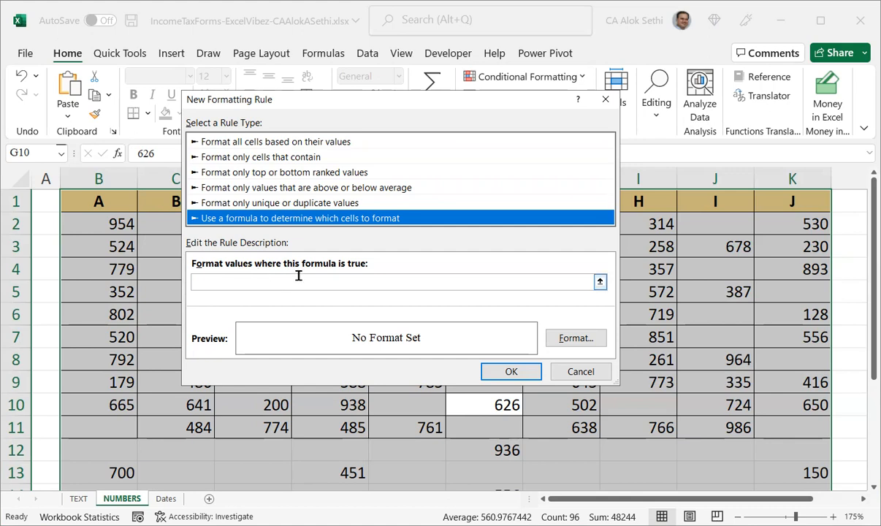
pyautogui.click(349, 280)
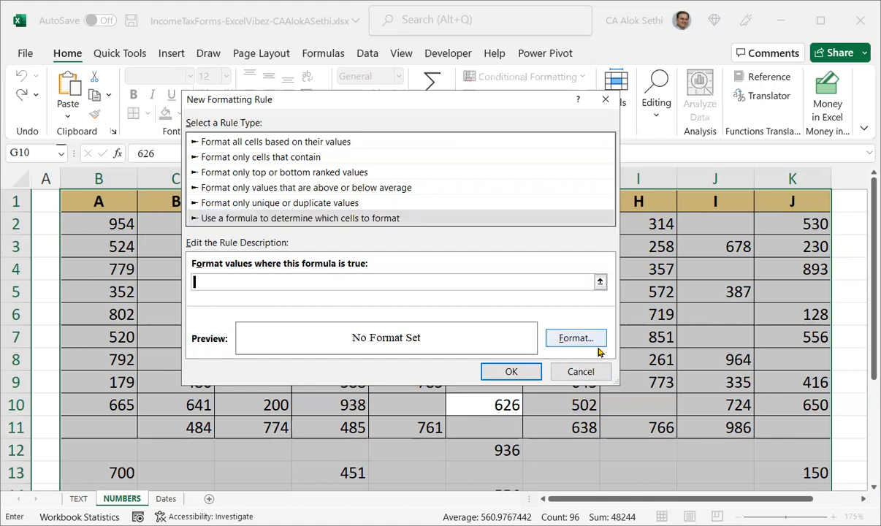
pyautogui.click(593, 372)
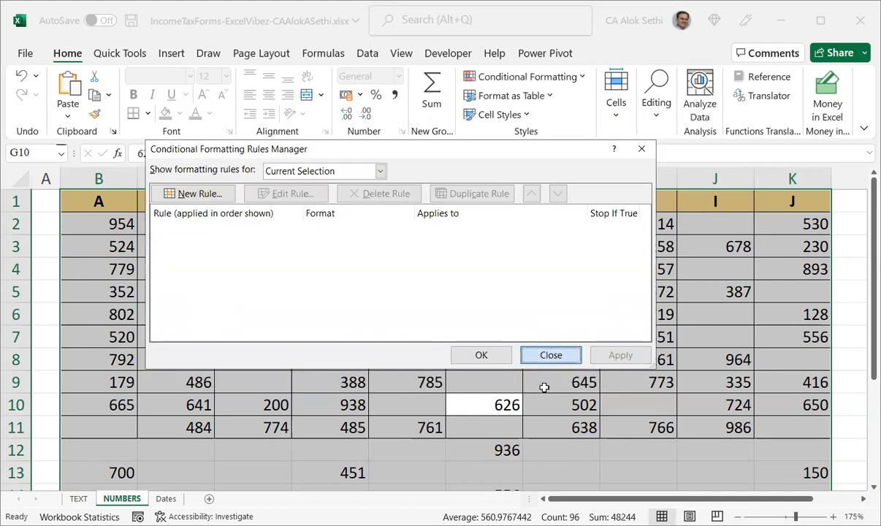
# Clear the leftover values in rows 12 to 14 below the table.
pyautogui.scroll(-1, 299, 472)
pyautogui.click(298, 472)
pyautogui.scroll(-1, 297, 472)
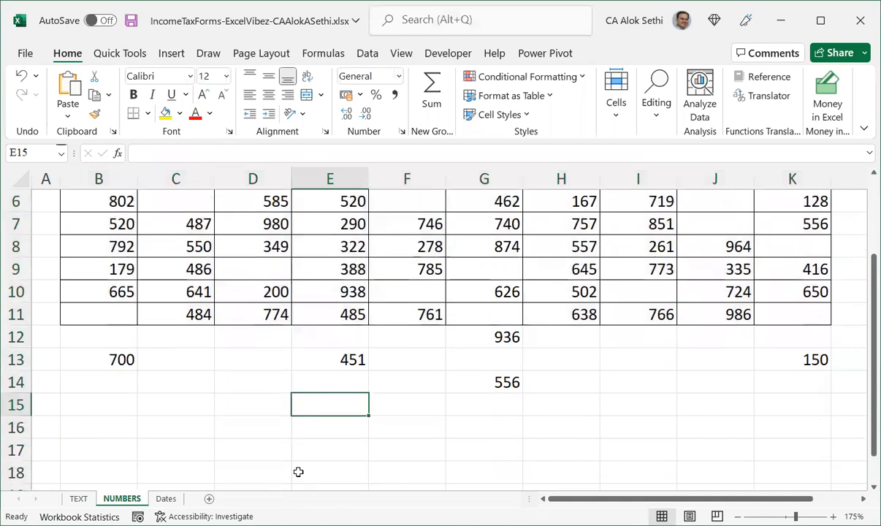
pyautogui.scroll(2, 298, 472)
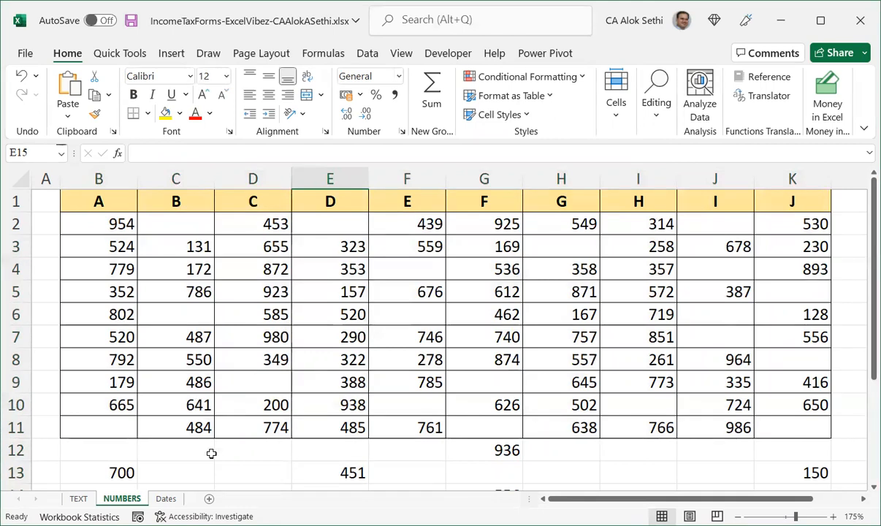
pyautogui.moveTo(16, 460); pyautogui.dragTo(15, 473)
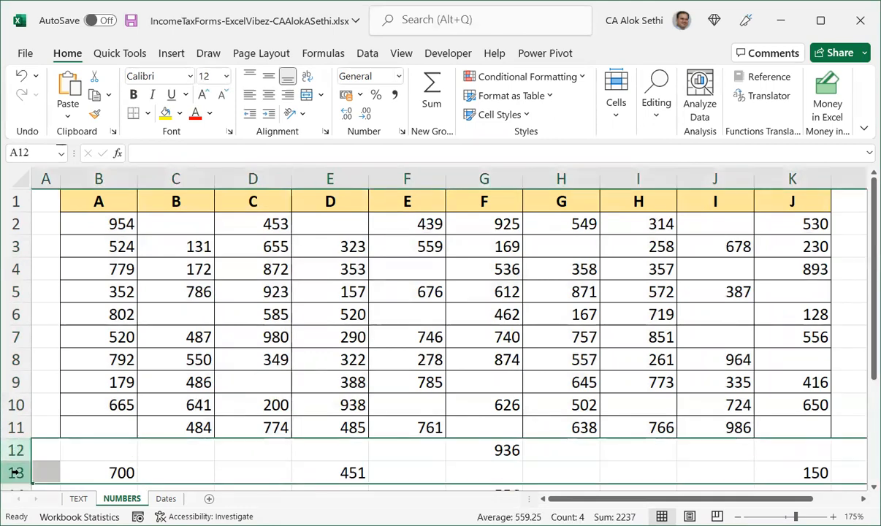
pyautogui.press('Delete')
pyautogui.press('Right')
pyautogui.press('Down')
pyautogui.press('Down')
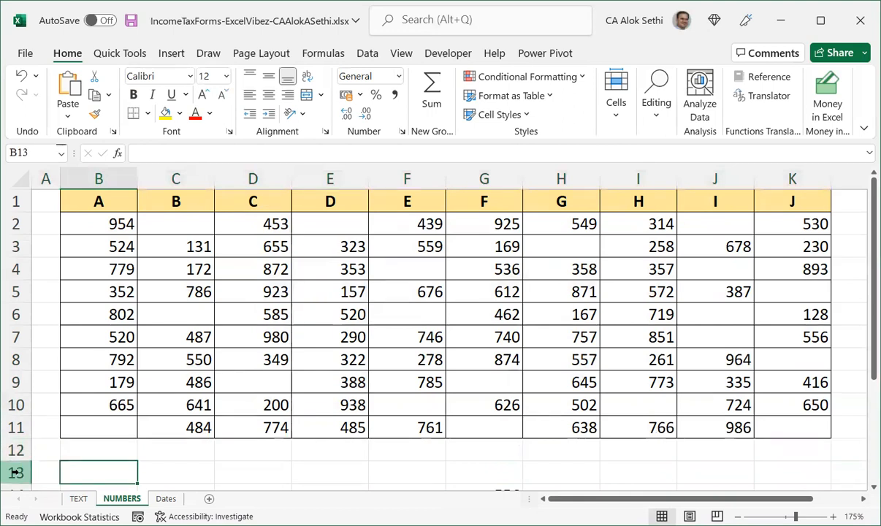
pyautogui.hotkey('shift', 'space')
pyautogui.press('Delete')
pyautogui.press('Up')
pyautogui.press('Up')
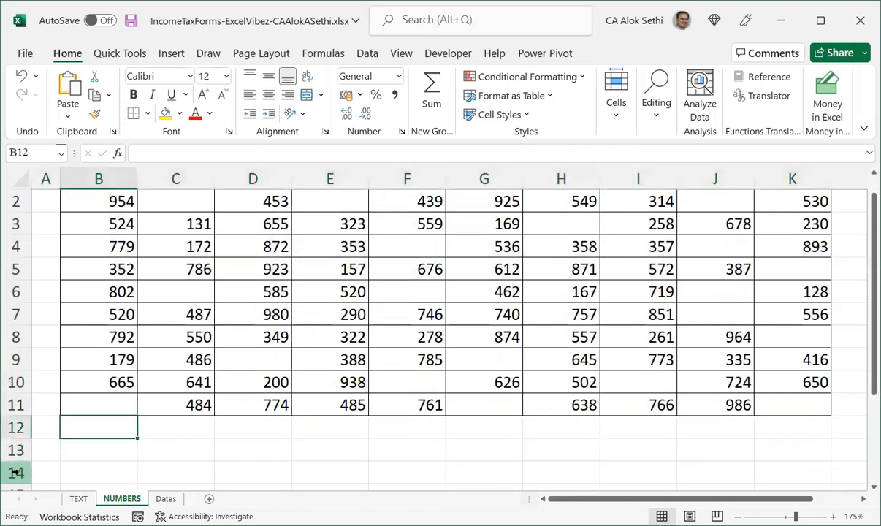
# Merge and centre the range B12:K13 below the table into one cell.
pyautogui.hotkey('shift', 'Down')
pyautogui.hotkey('shift', 'Right')
pyautogui.hotkey('shift', 'Right')
pyautogui.hotkey('shift', 'Right')
pyautogui.hotkey('shift', 'Right')
pyautogui.hotkey('shift', 'Right')
pyautogui.hotkey('shift', 'Right')
pyautogui.hotkey('shift', 'Right')
pyautogui.hotkey('shift', 'Right')
pyautogui.hotkey('shift', 'Right')
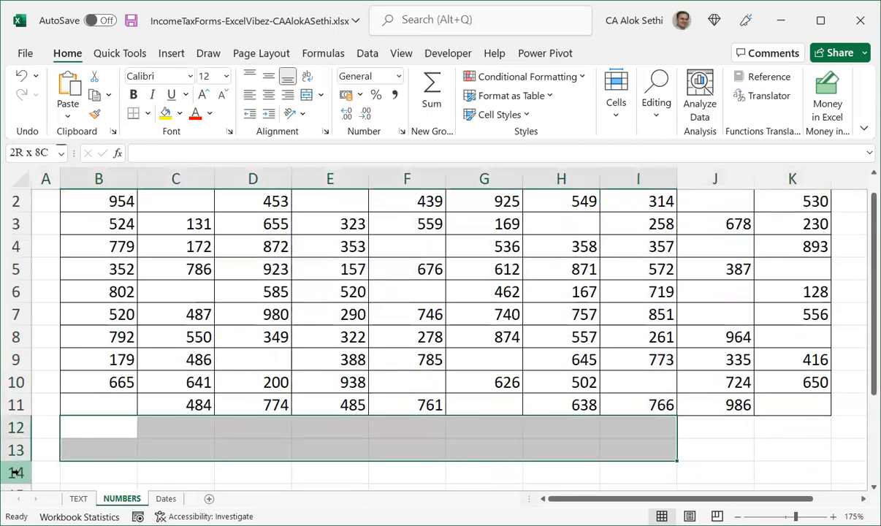
pyautogui.press('alt')
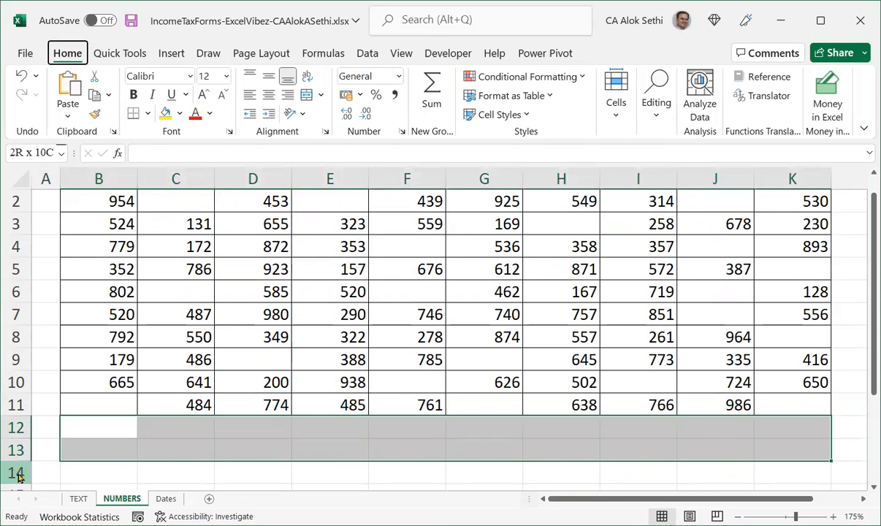
pyautogui.press('h')
pyautogui.press('m')
pyautogui.press('c')
# In the merged cell, start a note with the words CONDITIONAL FORMATTING.
pyautogui.press('Up')
pyautogui.press('Up')
pyautogui.press('Down')
pyautogui.keyDown('ctrl'); pyautogui.scroll(-1, 14, 472); pyautogui.keyUp('ctrl')
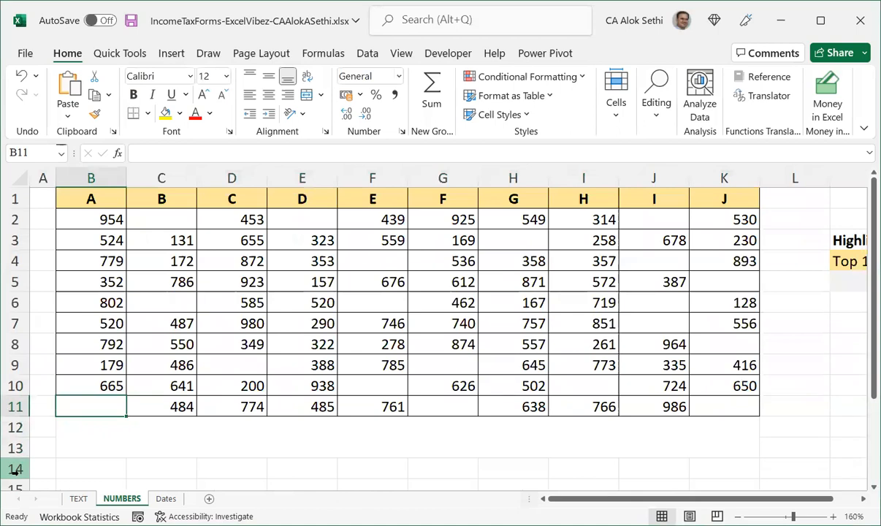
pyautogui.click(187, 440)
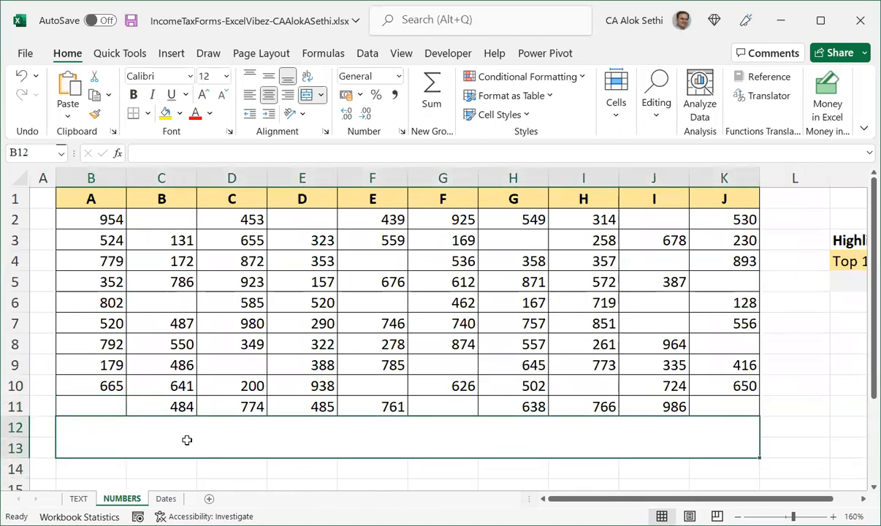
pyautogui.write('COIN')
pyautogui.press('BackSpace')
pyautogui.press('BackSpace')
pyautogui.write('NDITIONAL FORMATTING')
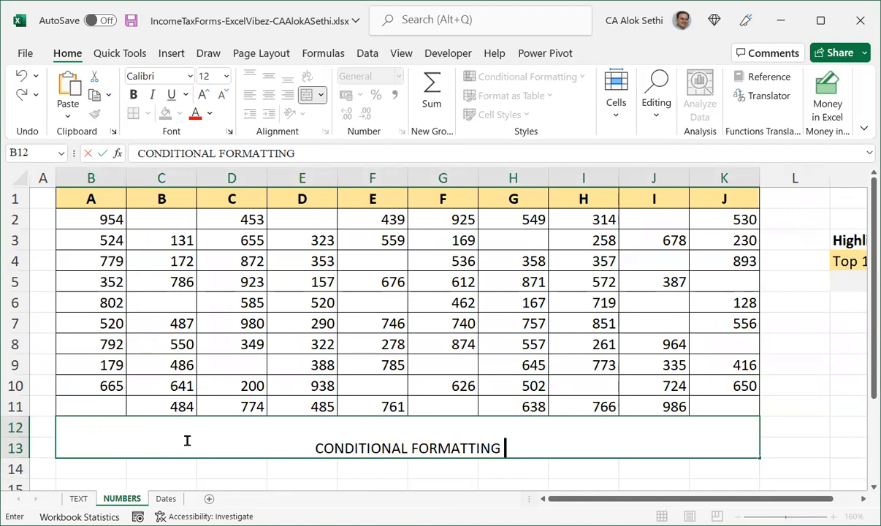
pyautogui.write(' hekps')
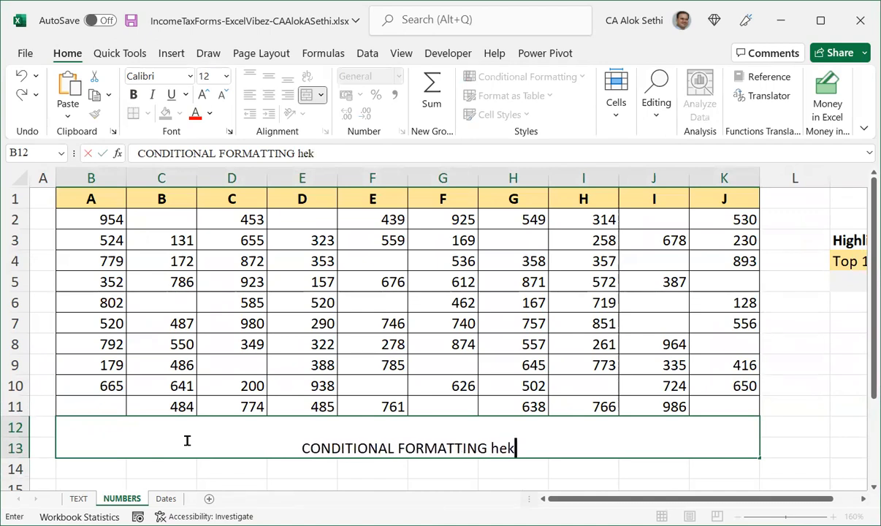
# Continue the note with "helps you in formatting the data in the cells based on the conditions that you define" and confirm it.
pyautogui.press('BackSpace')
pyautogui.press('BackSpace')
pyautogui.press('BackSpace')
pyautogui.write('lps ')
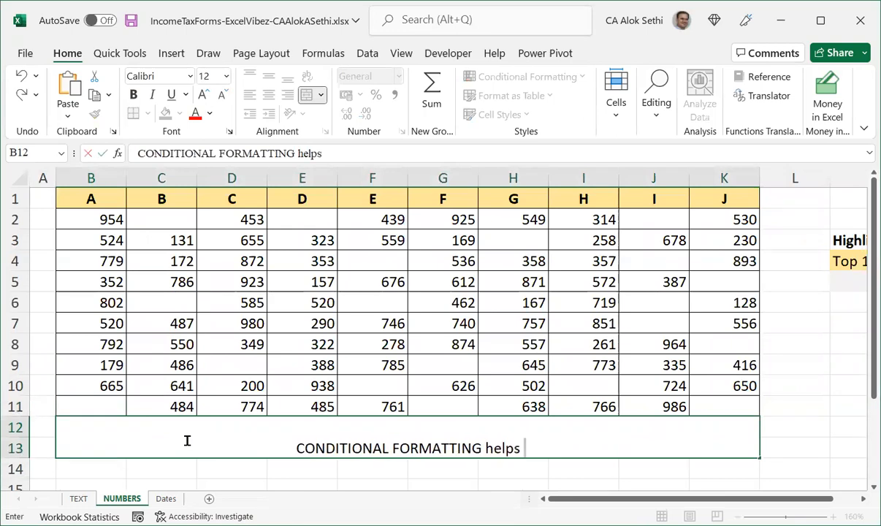
pyautogui.write('you ion')
pyautogui.press('BackSpace')
pyautogui.press('BackSpace')
pyautogui.write('n')
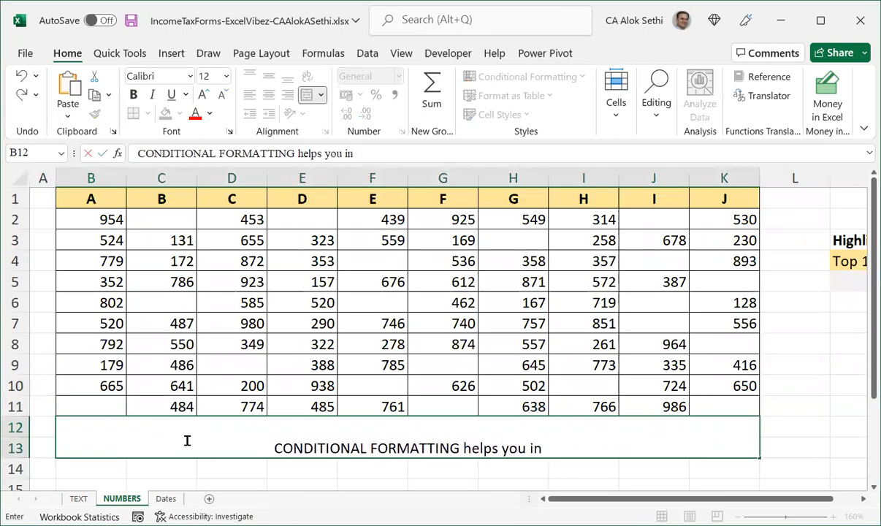
pyautogui.write(' formatting')
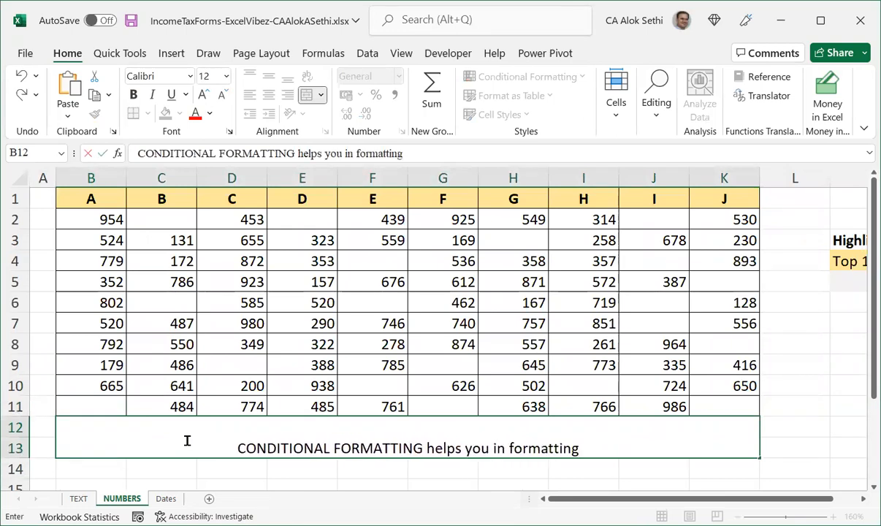
pyautogui.write(' the data')
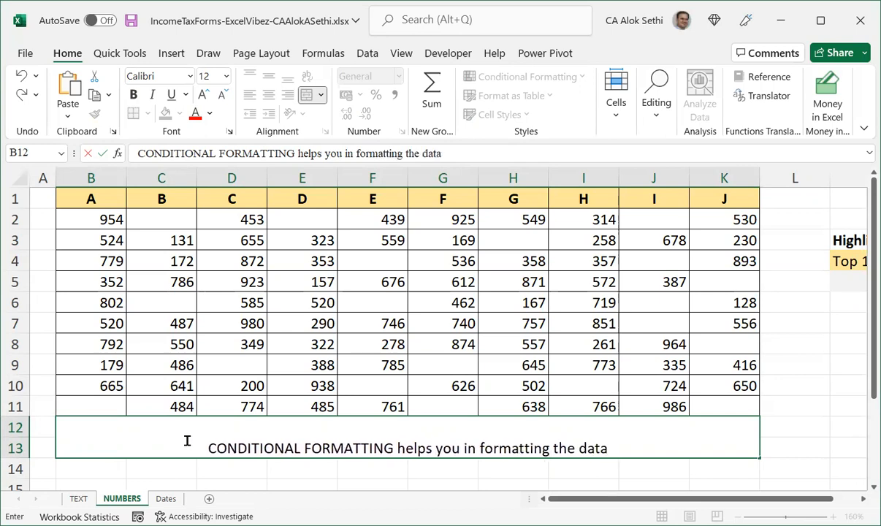
pyautogui.write(' in the cell')
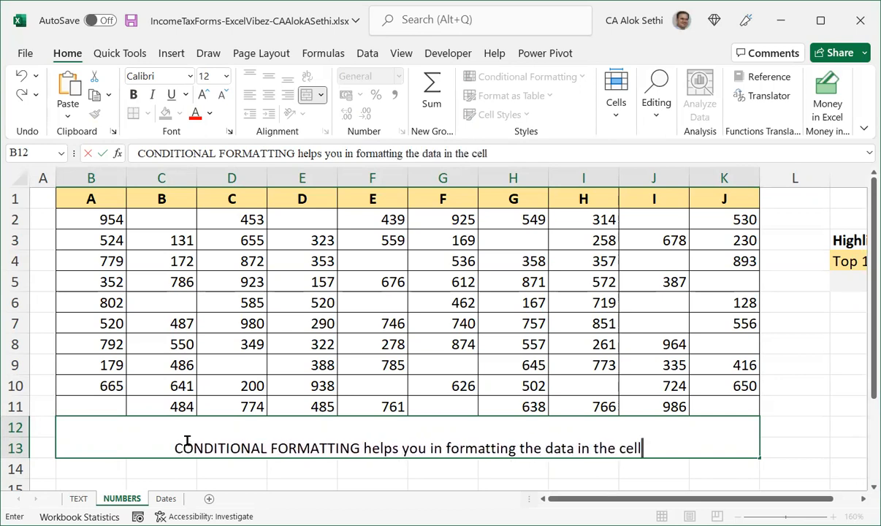
pyautogui.write('s based on ')
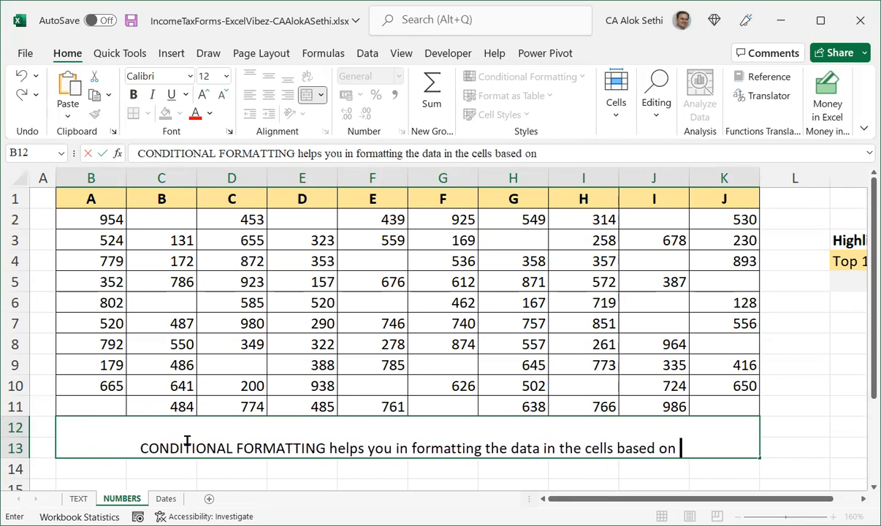
pyautogui.write('the conditi')
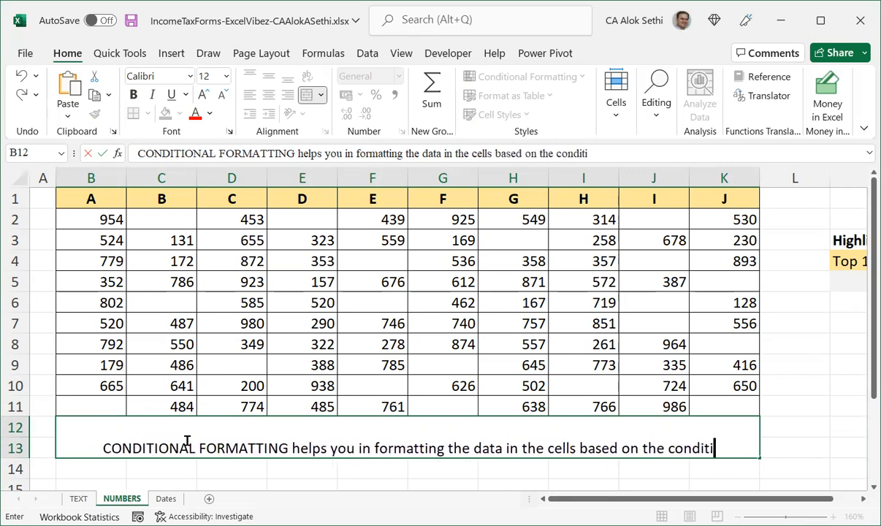
pyautogui.write('ons that')
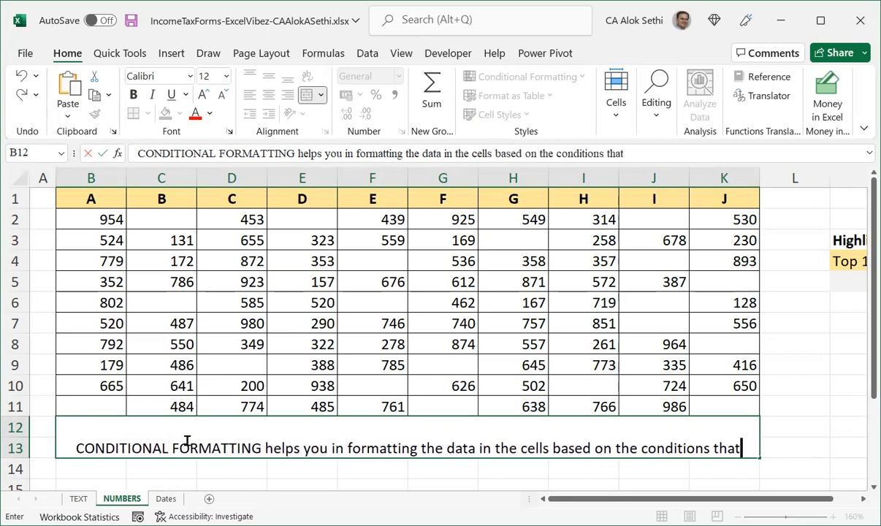
pyautogui.write(' you dfine')
pyautogui.press('BackSpace')
pyautogui.press('BackSpace')
pyautogui.press('BackSpace')
pyautogui.press('BackSpace')
pyautogui.write('efine')
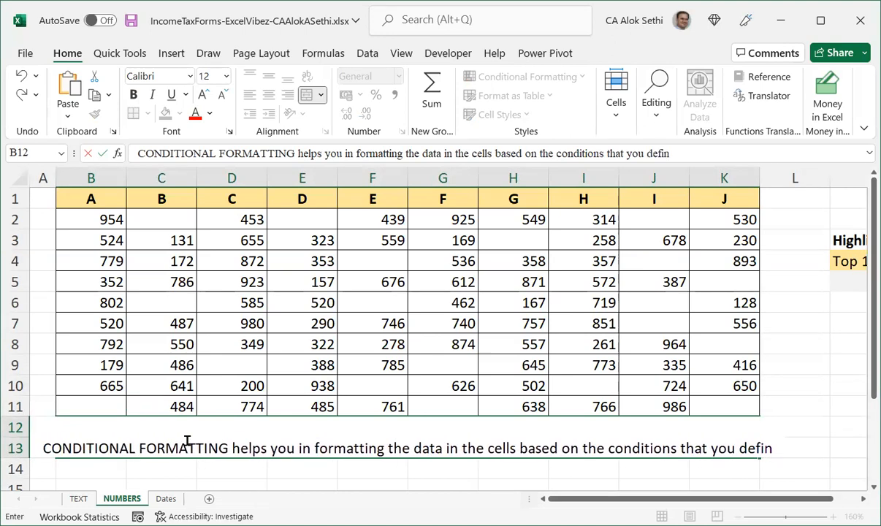
pyautogui.press('Return')
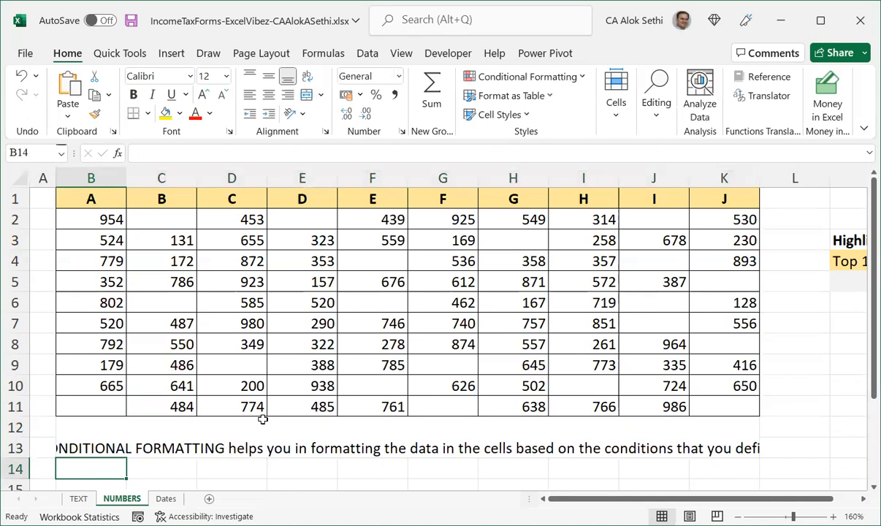
# Select the merged note cell and align its text to the vertical middle.
pyautogui.click(263, 419)
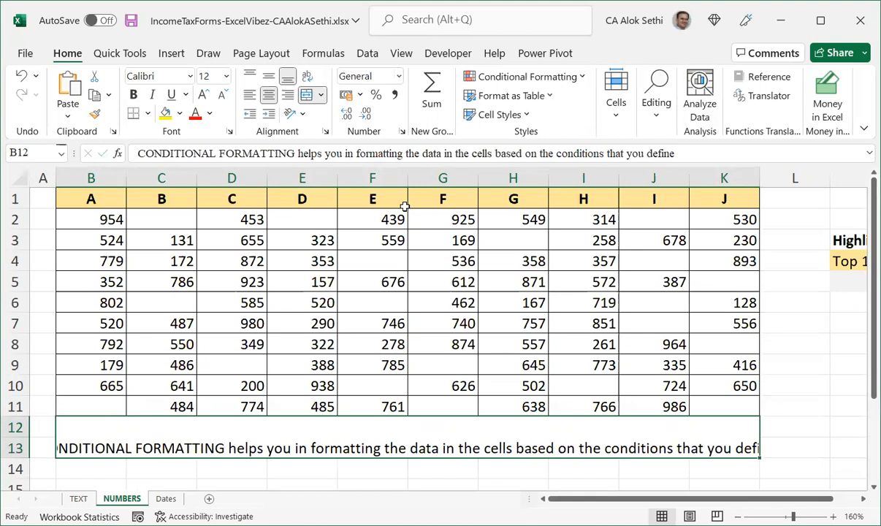
pyautogui.press('alt')
pyautogui.press('h')
pyautogui.press('a')
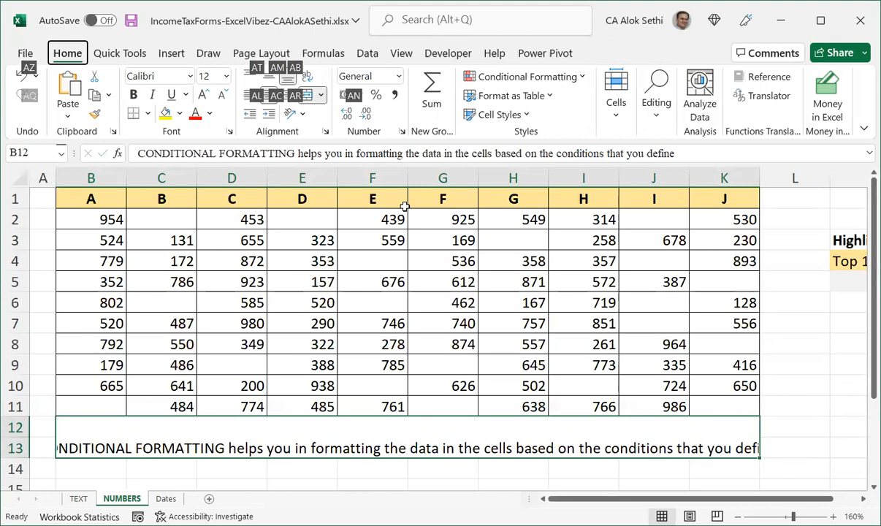
pyautogui.press('m')
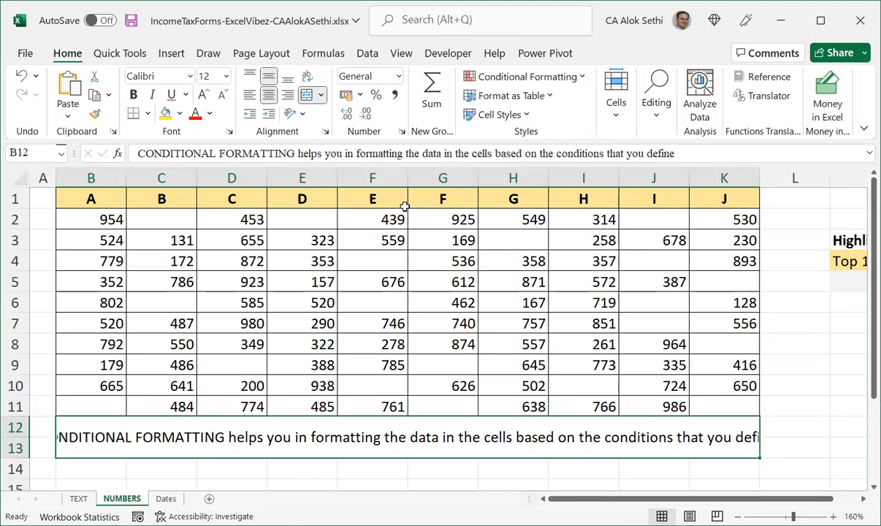
pyautogui.press('alt')
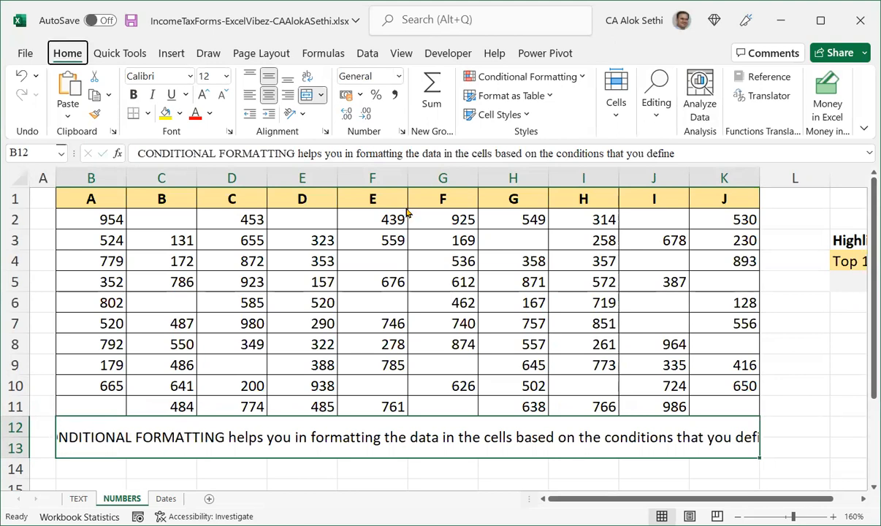
pyautogui.press('h')
pyautogui.press('m')
pyautogui.press('c')
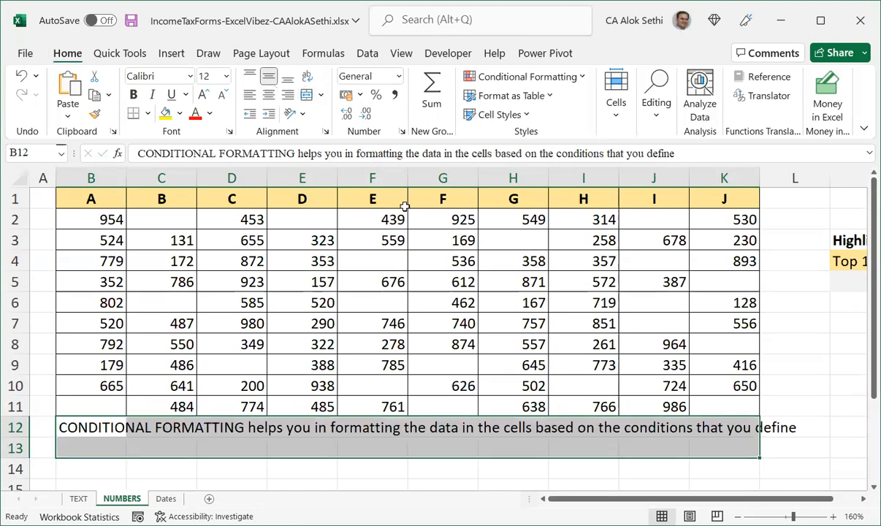
pyautogui.hotkey('alt', 'h')
pyautogui.press('m')
pyautogui.press('c')
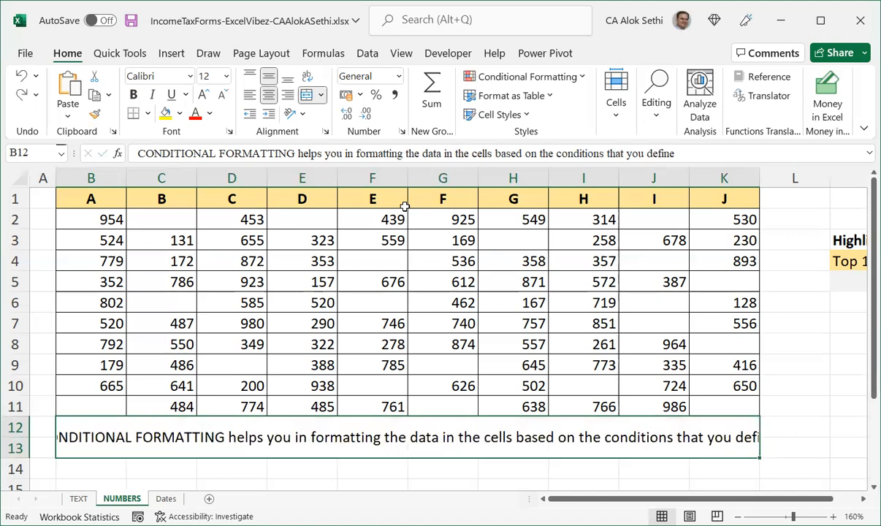
# Wrap the note's text inside the merged cell and centre it horizontally.
pyautogui.press('alt')
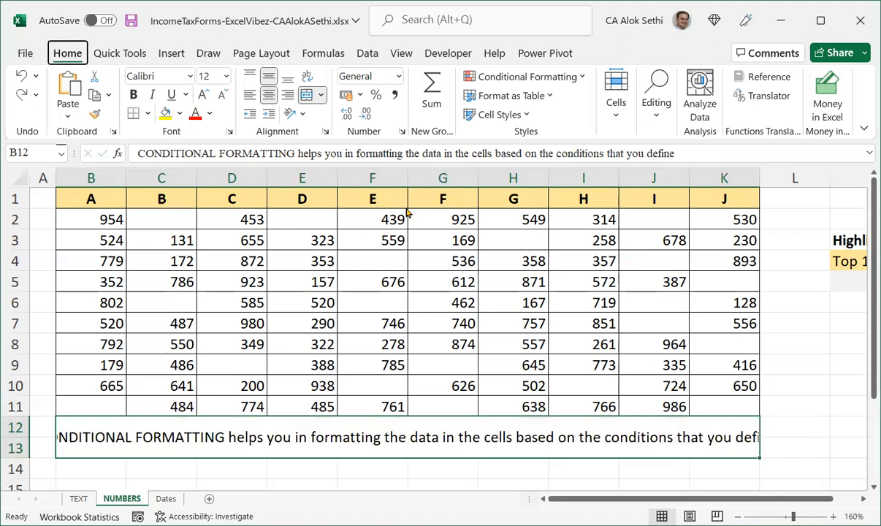
pyautogui.press('h')
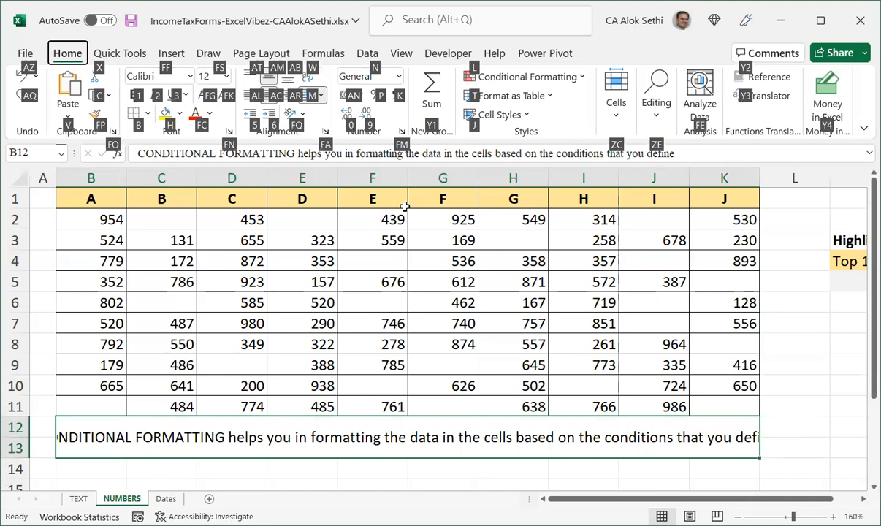
pyautogui.press('a')
pyautogui.press('l')
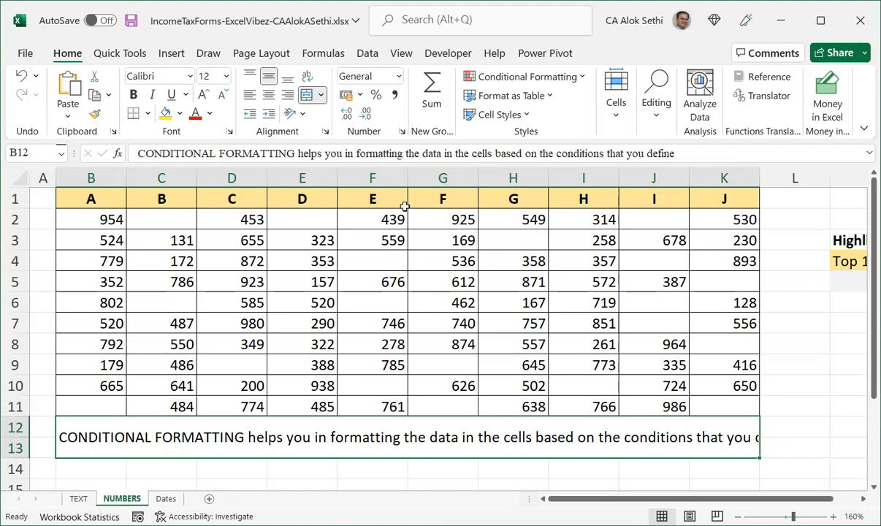
pyautogui.press('alt')
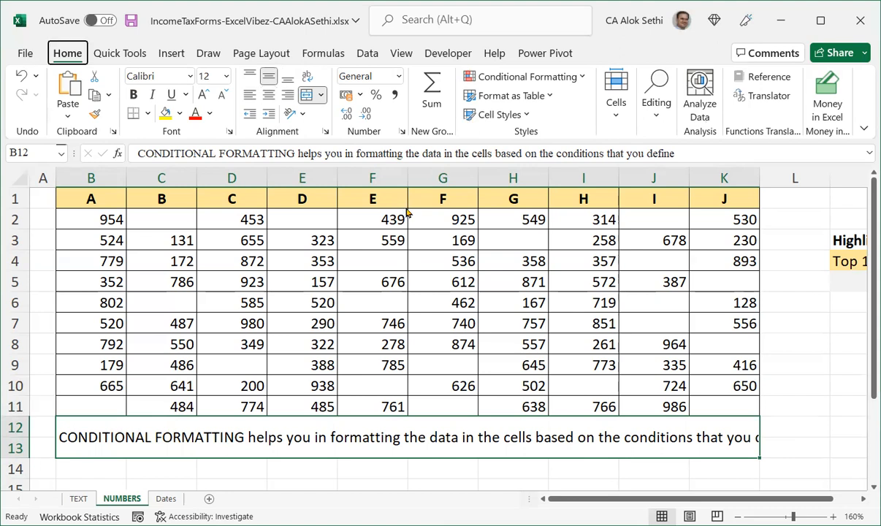
pyautogui.press('h')
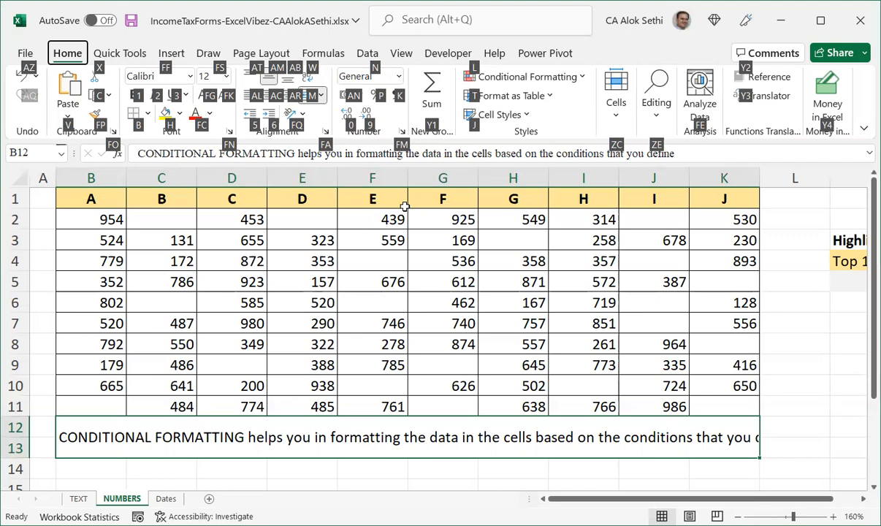
pyautogui.press('w')
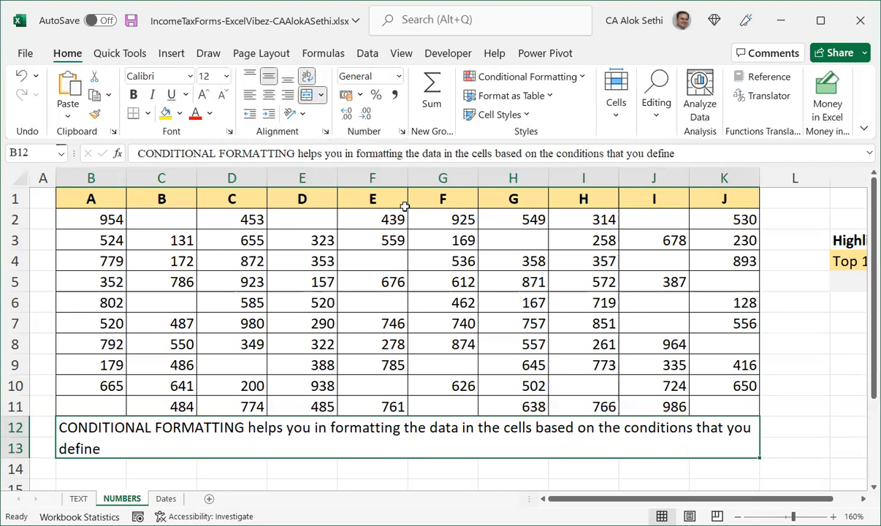
pyautogui.press('alt')
pyautogui.press('h')
pyautogui.press('a')
pyautogui.press('c')
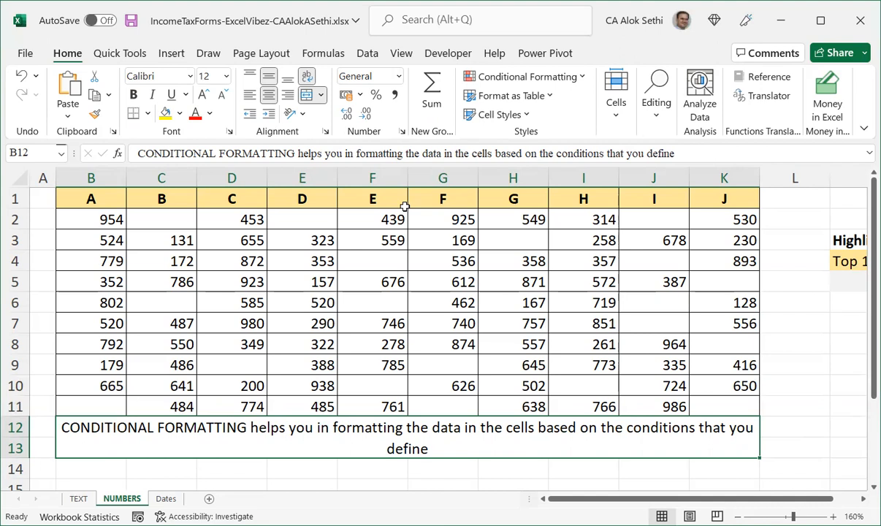
# Make the note bold and give the merged cell a dark orange fill.
pyautogui.hotkey('ctrl', 'b')
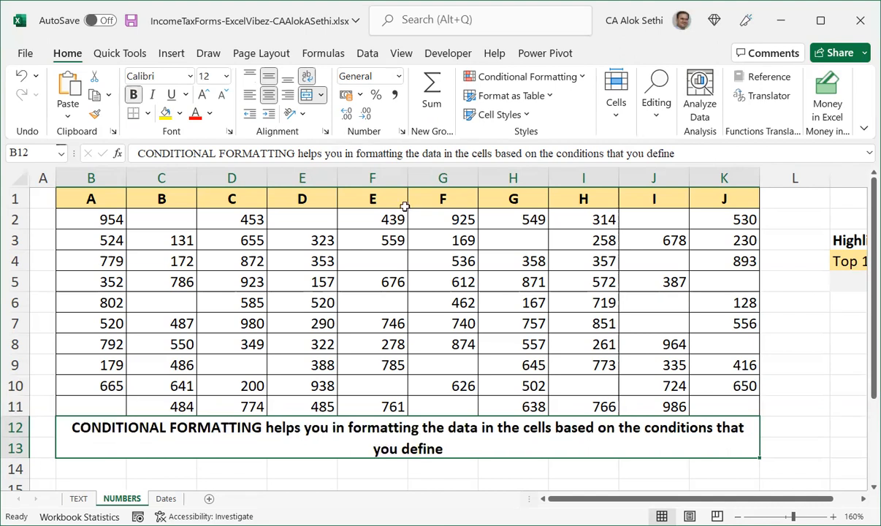
pyautogui.press('alt')
pyautogui.press('h')
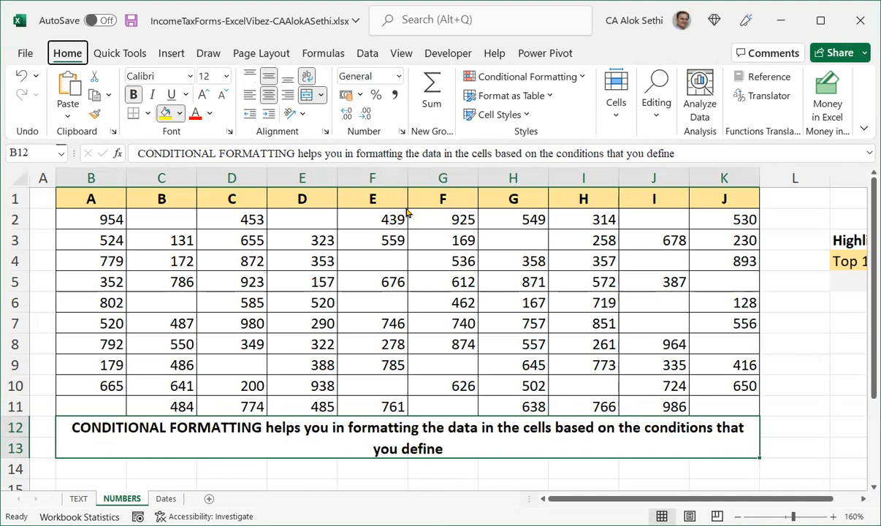
pyautogui.press('h')
pyautogui.press('Down')
pyautogui.press('Down')
pyautogui.press('Down')
pyautogui.press('Down')
pyautogui.press('Down')
pyautogui.press('Right')
pyautogui.press('Right')
pyautogui.press('Right')
pyautogui.press('Right')
pyautogui.press('Right')
pyautogui.press('Up')
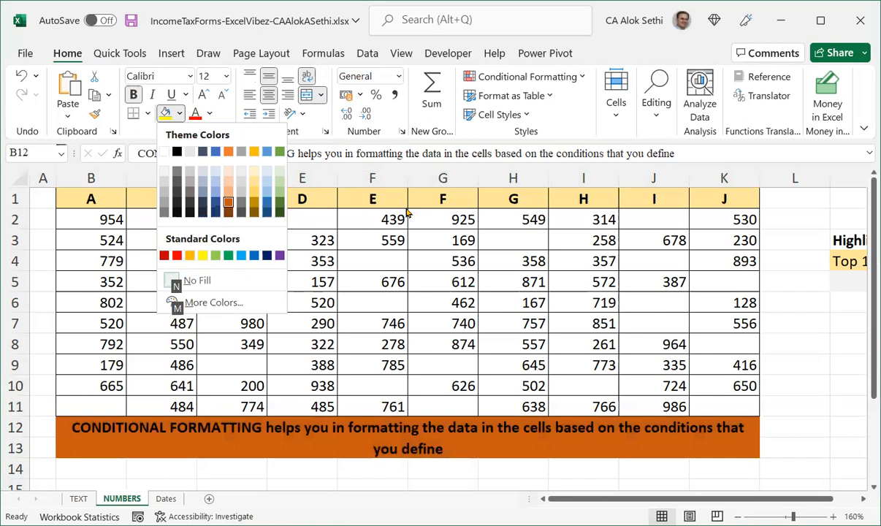
pyautogui.press('Return')
# Set the note's font colour to white.
pyautogui.press('alt')
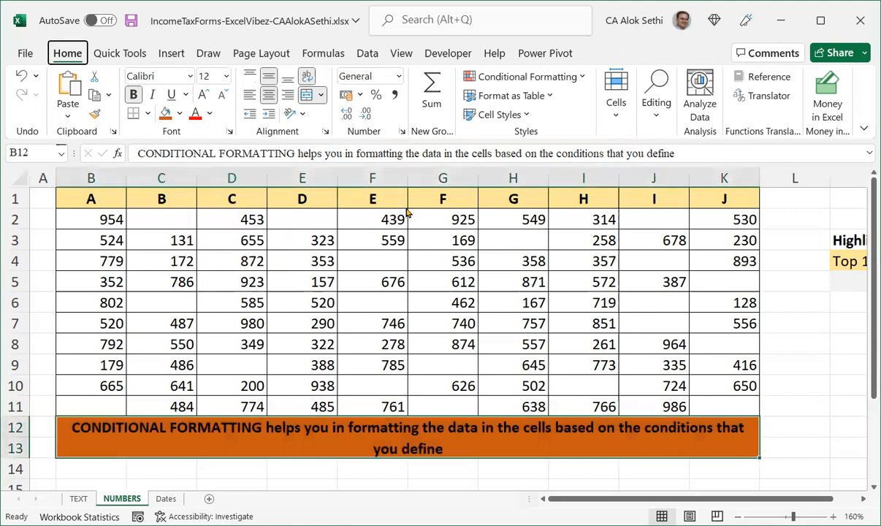
pyautogui.press('h')
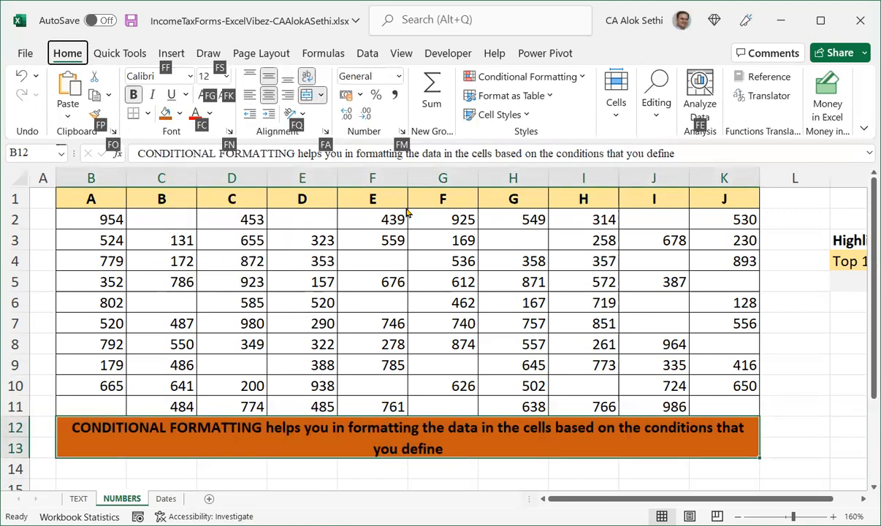
pyautogui.press('f')
pyautogui.press('c')
pyautogui.press('Down')
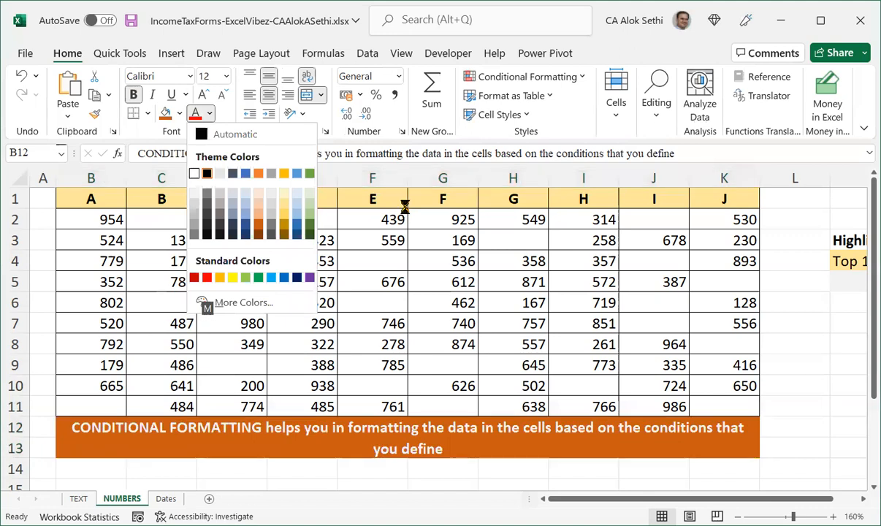
pyautogui.press('Return')
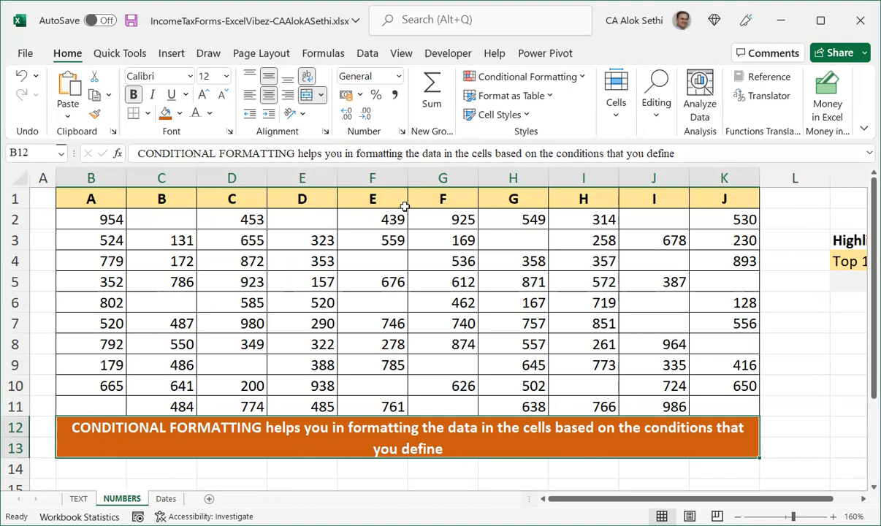
# Append ". To do so, first select the cells and then define the condition and you are good to go!!!" to the note.
pyautogui.press('Down')
pyautogui.press('Up')
pyautogui.press('F2')
pyautogui.write('. To do so, first ce')
pyautogui.press('BackSpace')
pyautogui.press('BackSpace')
pyautogui.write('select the cells and then ')
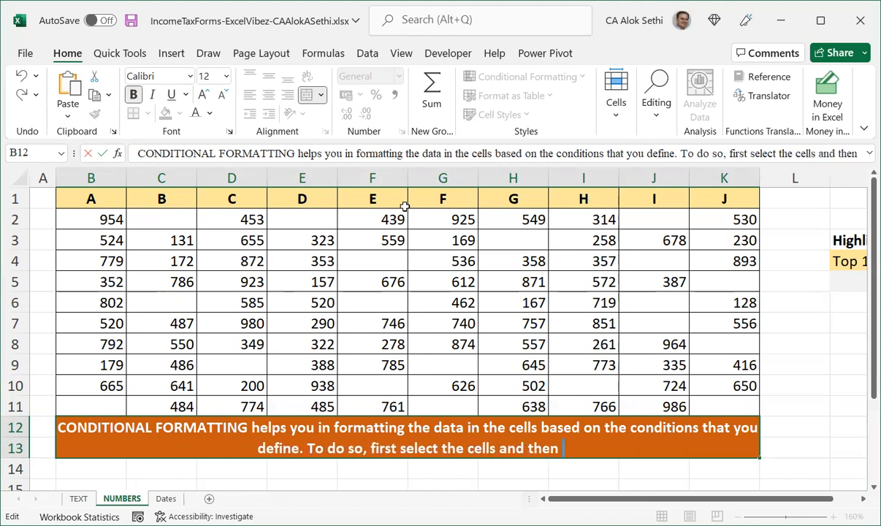
pyautogui.write('define the conditiona')
pyautogui.press('BackSpace')
pyautogui.write('.')
pyautogui.press('BackSpace')
pyautogui.write('and ytou')
pyautogui.press('BackSpace')
pyautogui.press('BackSpace')
pyautogui.press('BackSpace')
pyautogui.write('ou are good to go!!!')
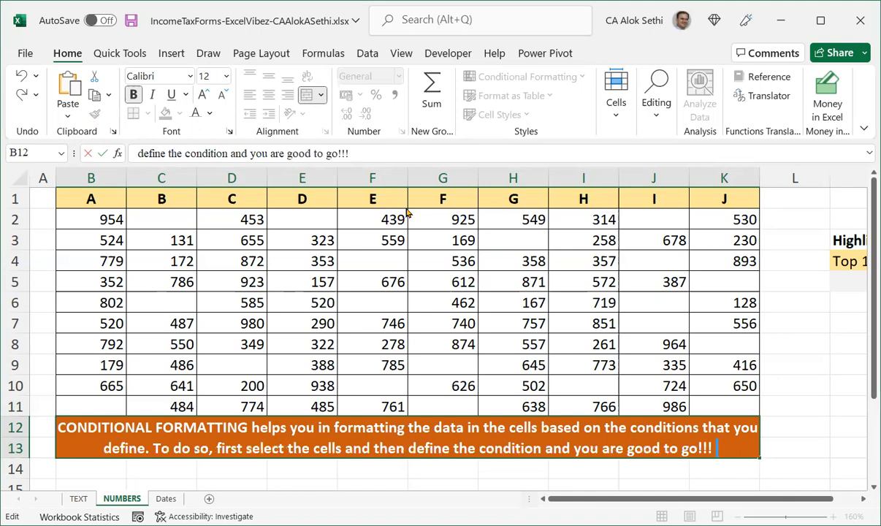
# Add two smiley emojis at the end of the note, finish editing and save the workbook.
pyautogui.click(407, 212)
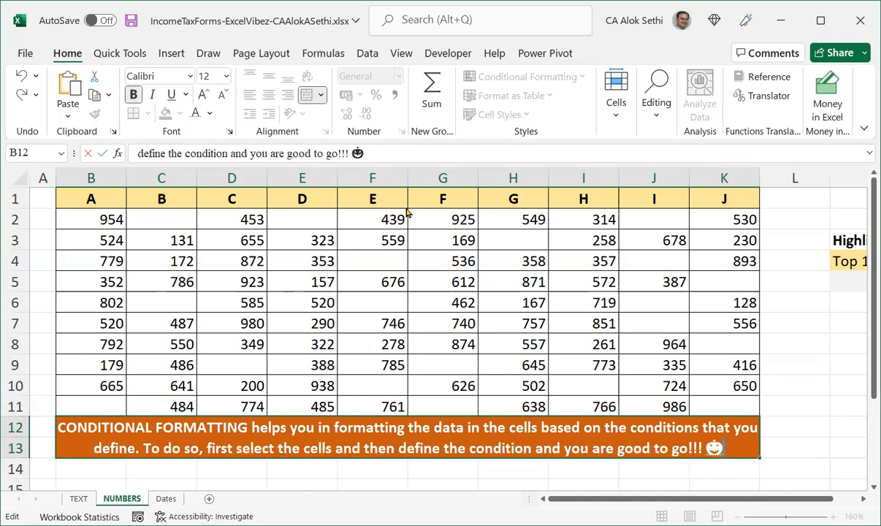
pyautogui.write('🎃')
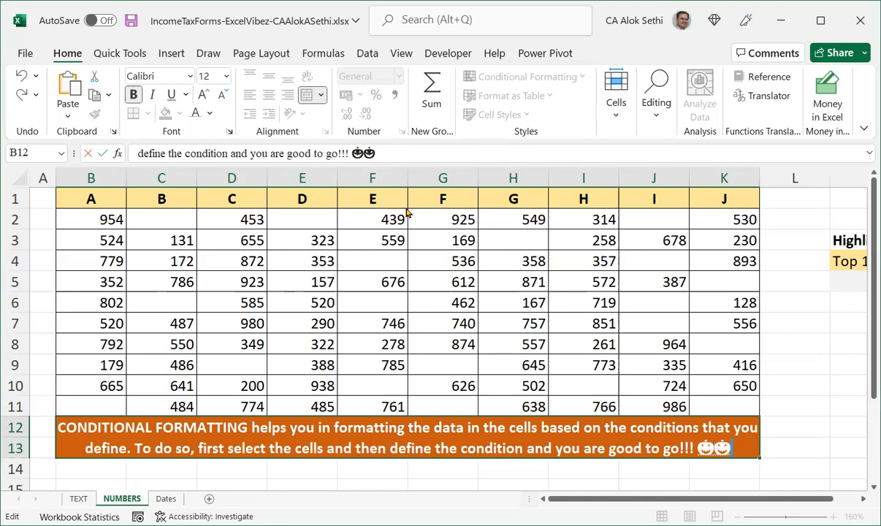
pyautogui.click(636, 471)
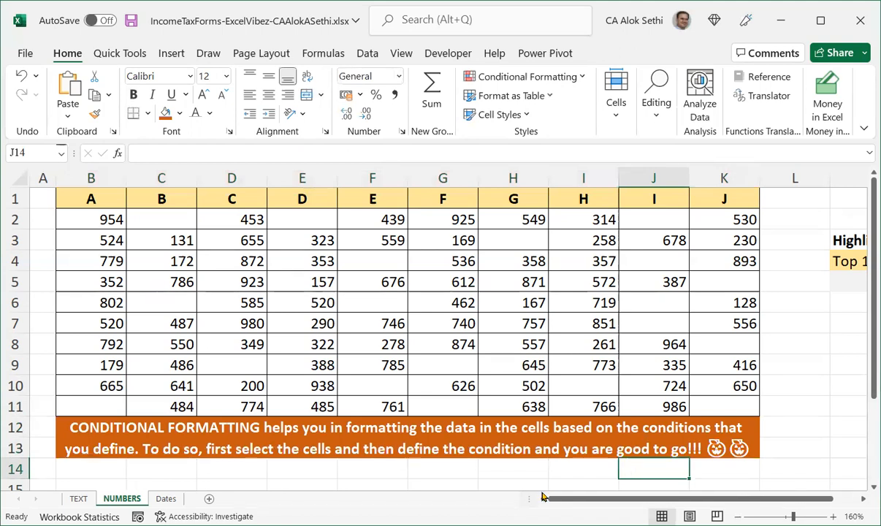
pyautogui.hotkey('ctrl', 's')
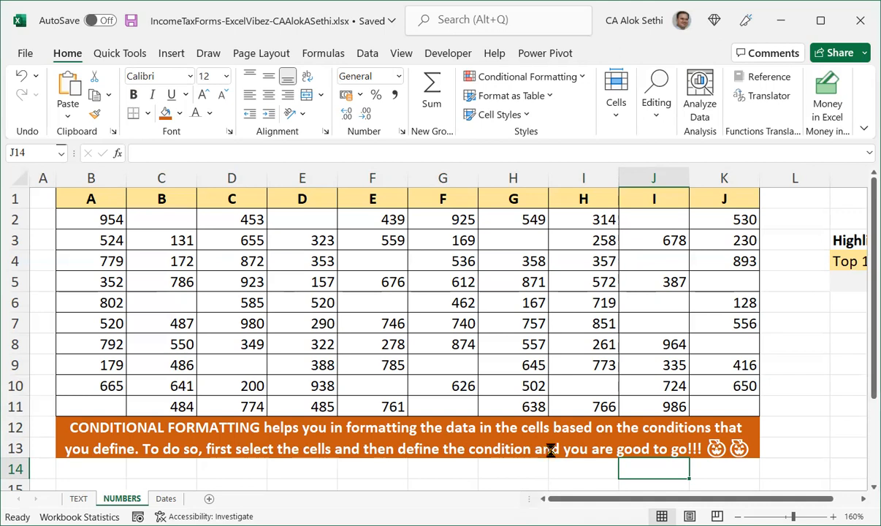
# Insert two blank rows above the table at the top of the sheet.
pyautogui.keyDown('ctrl'); pyautogui.scroll(-1, 515, 423); pyautogui.keyUp('ctrl')
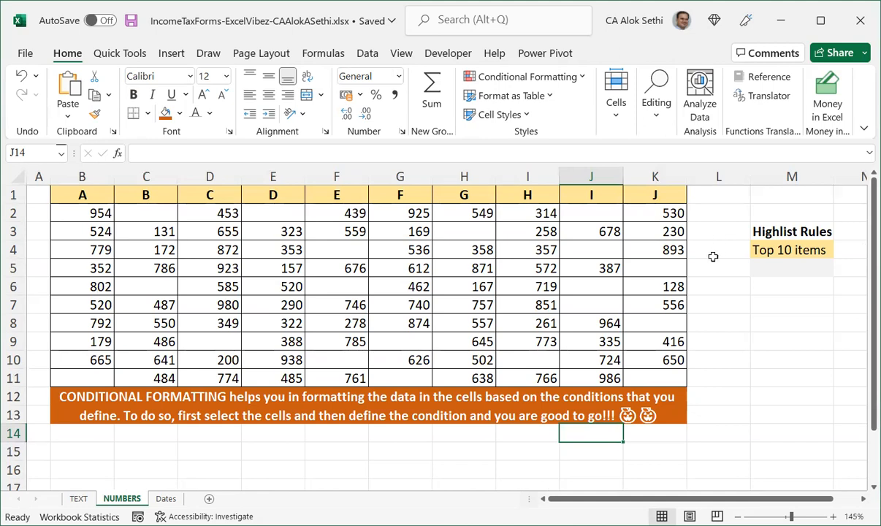
pyautogui.keyDown('ctrl'); pyautogui.scroll(1, 714, 255); pyautogui.keyUp('ctrl')
pyautogui.keyDown('ctrl'); pyautogui.scroll(-1, 712, 262); pyautogui.keyUp('ctrl')
pyautogui.click(10, 191)
pyautogui.hotkey('ctrl', 'shift', '=')
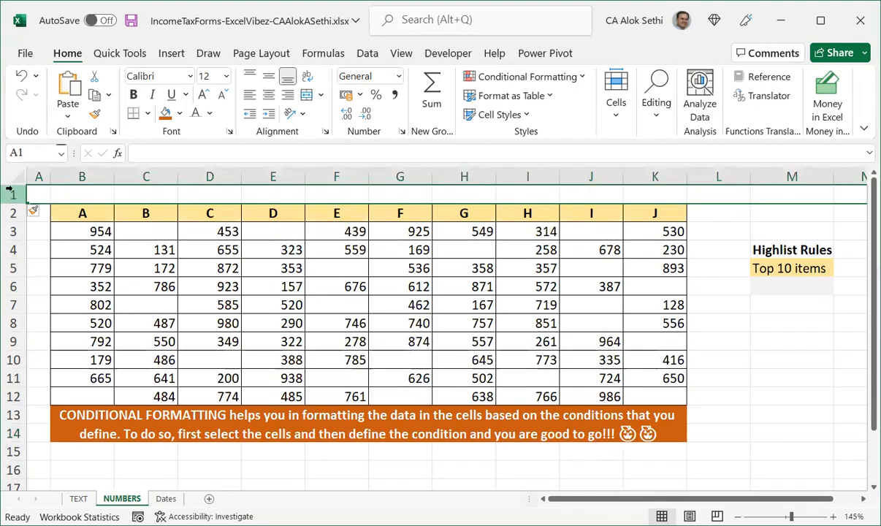
pyautogui.hotkey('ctrl', 'shift', '=')
# Copy the merged note from below the table and paste it into the new rows at B1.
pyautogui.press('Down')
pyautogui.press('Down')
pyautogui.press('Down')
pyautogui.press('Down')
pyautogui.press('Down')
pyautogui.press('Down')
pyautogui.press('Down')
pyautogui.press('Down')
pyautogui.press('Down')
pyautogui.press('Down')
pyautogui.press('Down')
pyautogui.press('Down')
pyautogui.press('Down')
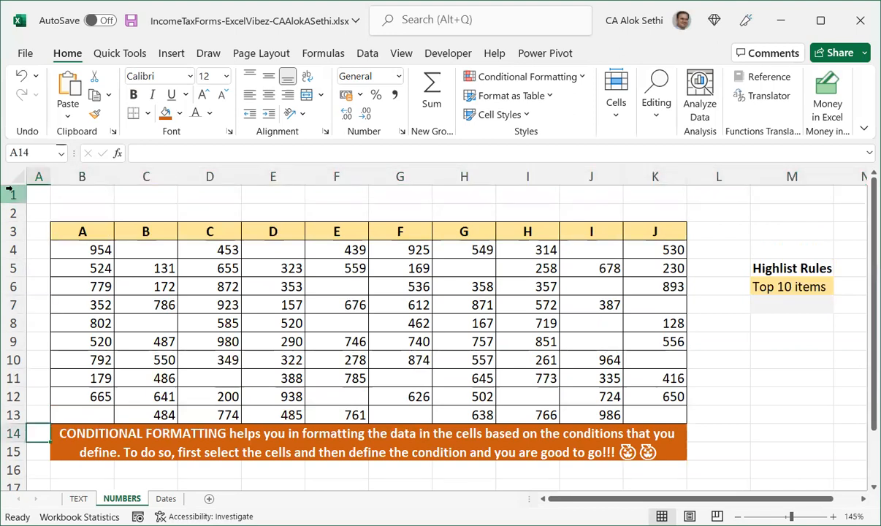
pyautogui.press('Right')
pyautogui.hotkey('ctrl', 'c')
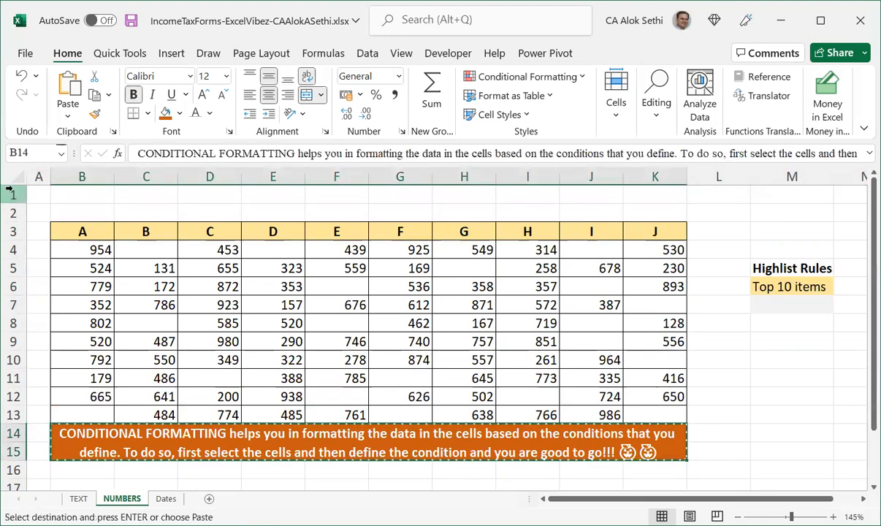
pyautogui.press('Up')
pyautogui.press('Up')
pyautogui.press('Up')
pyautogui.press('Up')
pyautogui.press('Up')
pyautogui.press('Up')
pyautogui.press('Up')
pyautogui.press('Up')
pyautogui.press('Up')
pyautogui.press('Up')
pyautogui.press('Up')
pyautogui.press('Up')
pyautogui.press('Up')
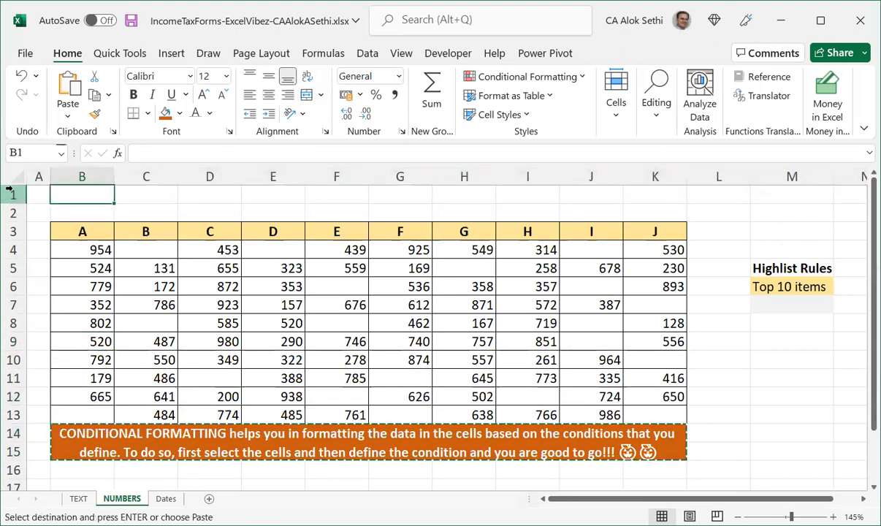
pyautogui.press('Return')
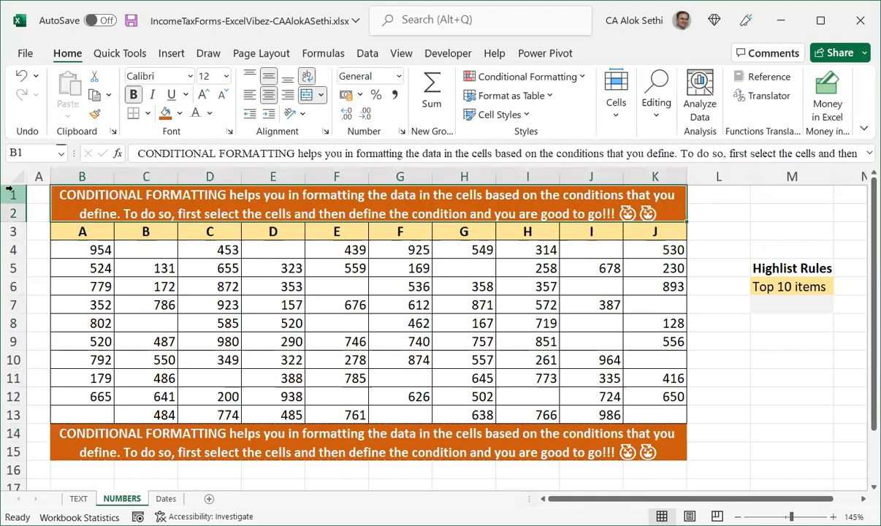
# Apply a thick outside border around the whole block B1:K15, including both notes and the table.
pyautogui.hotkey('shift', 'Down')
pyautogui.hotkey('shift', 'Down')
pyautogui.hotkey('shift', 'Down')
pyautogui.hotkey('shift', 'Down')
pyautogui.hotkey('shift', 'Down')
pyautogui.hotkey('shift', 'Down')
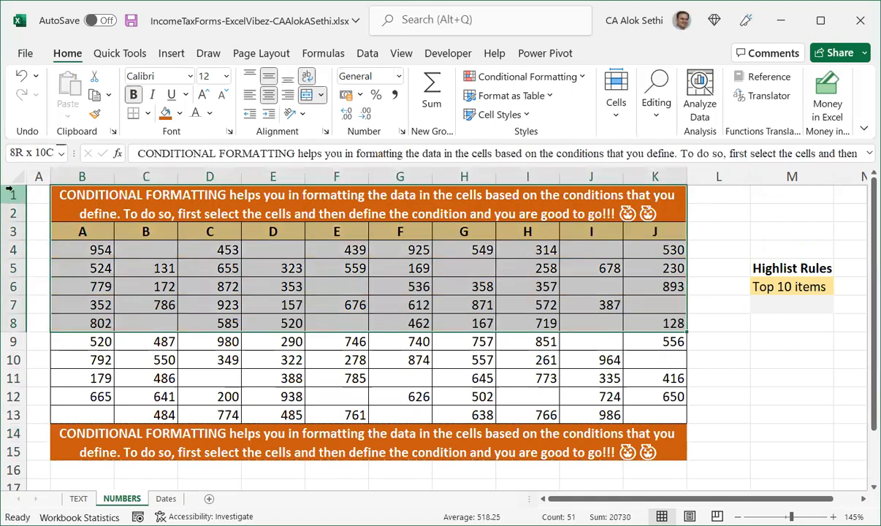
pyautogui.hotkey('shift', 'Down')
pyautogui.hotkey('shift', 'Down')
pyautogui.hotkey('shift', 'Down')
pyautogui.hotkey('shift', 'Down')
pyautogui.hotkey('shift', 'Down')
pyautogui.hotkey('shift', 'Down')
pyautogui.press('alt')
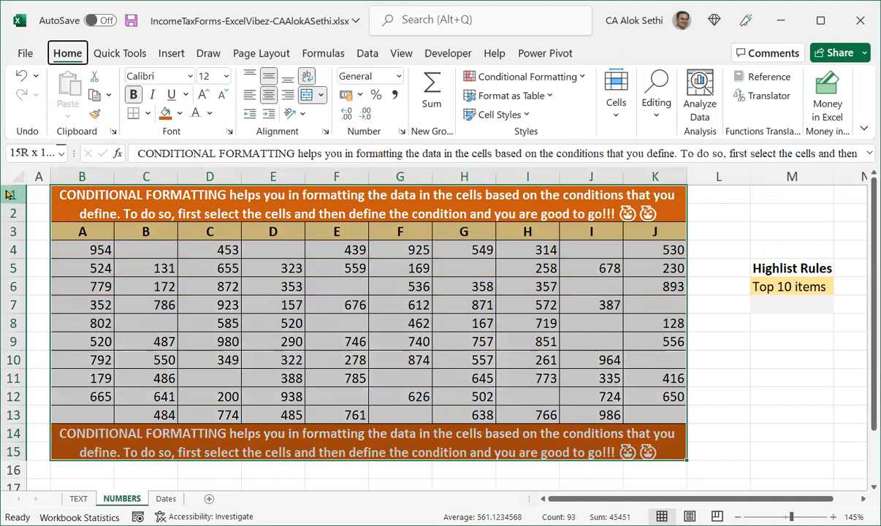
pyautogui.press('h')
pyautogui.press('b')
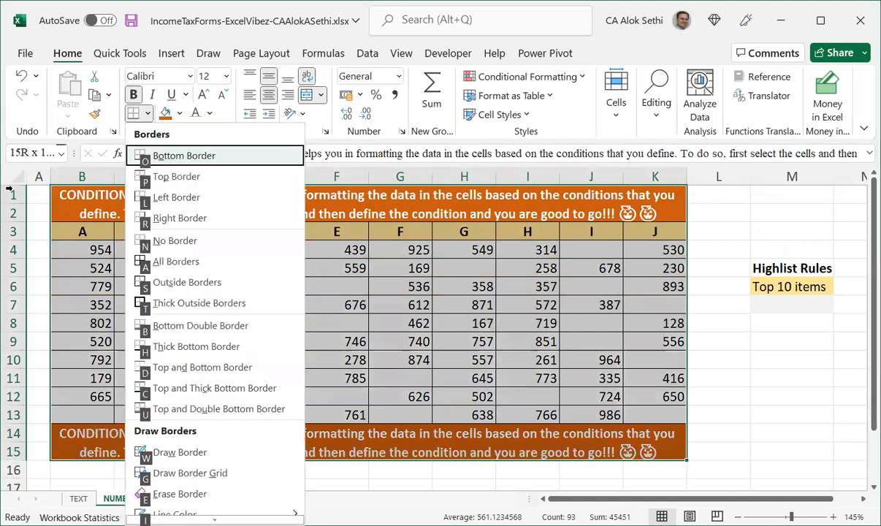
pyautogui.press('t')
pyautogui.press('Right')
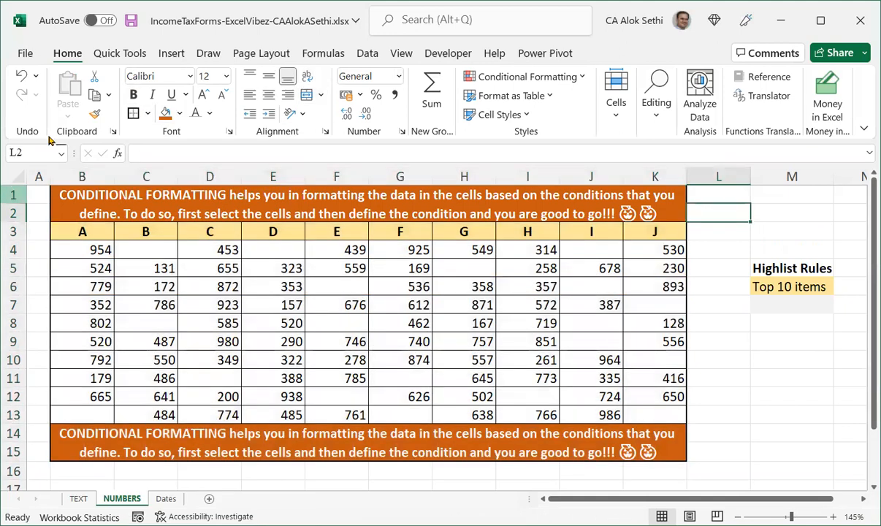
# Hide the worksheet gridlines.
pyautogui.press('alt')
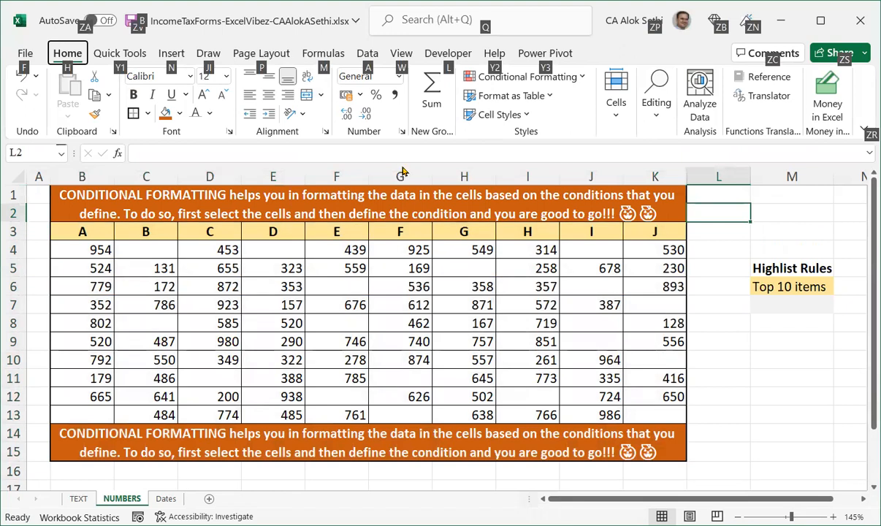
pyautogui.press('w')
pyautogui.press('w')
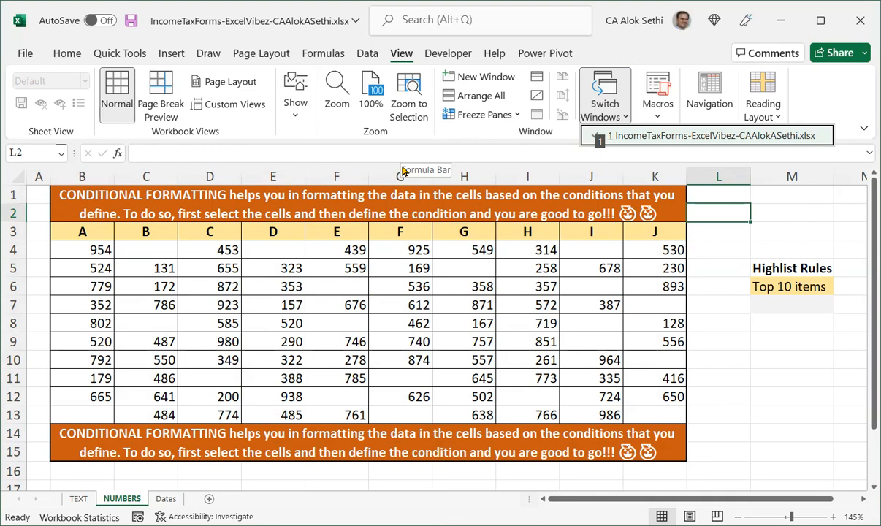
pyautogui.click(299, 99)
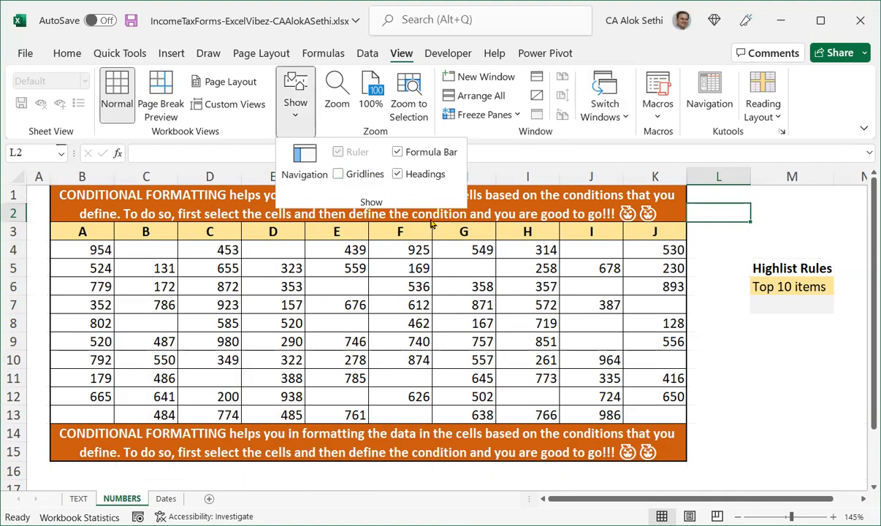
pyautogui.click(742, 364)
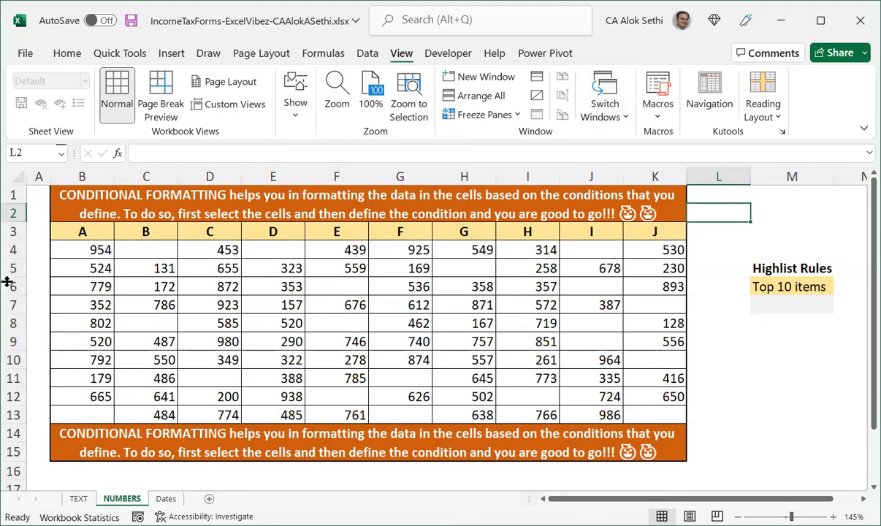
pyautogui.click(166, 497)
pyautogui.click(122, 498)
pyautogui.click(741, 376)
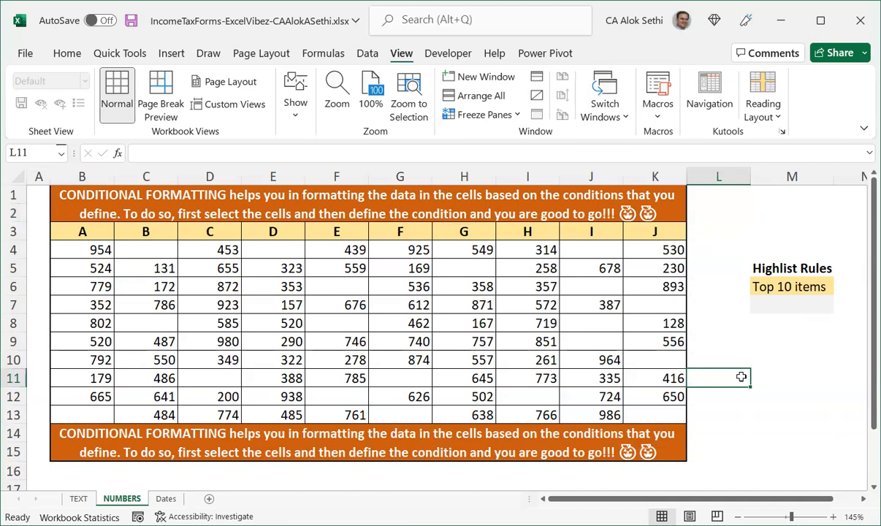
# Enter the labels Bold, Italic and Underrline in cells M2 to M4.
pyautogui.click(759, 213)
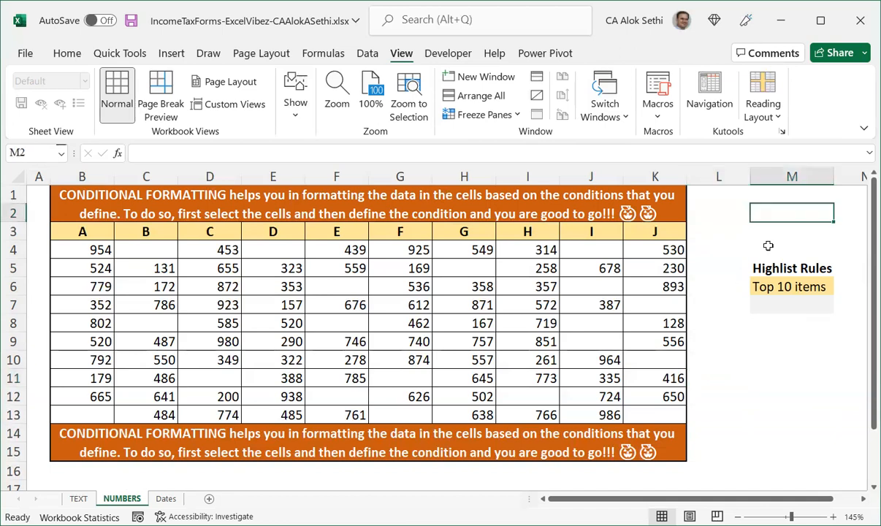
pyautogui.write('Bold')
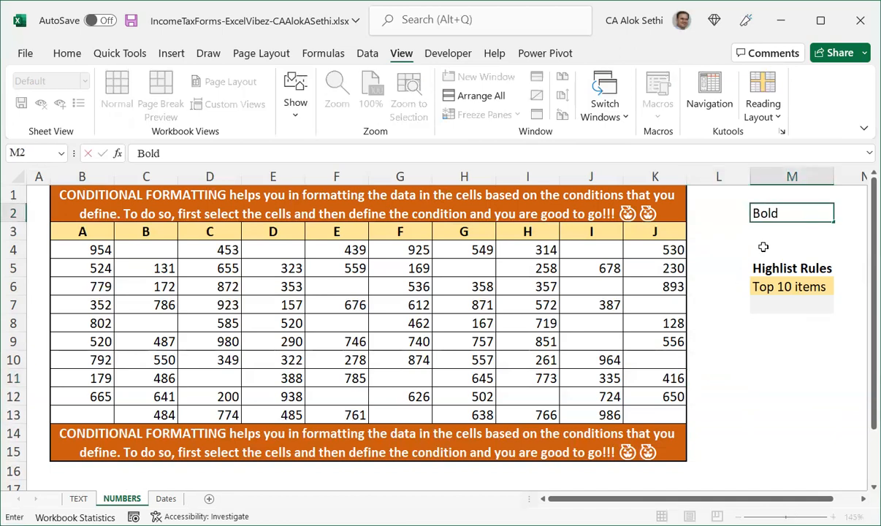
pyautogui.press('Return')
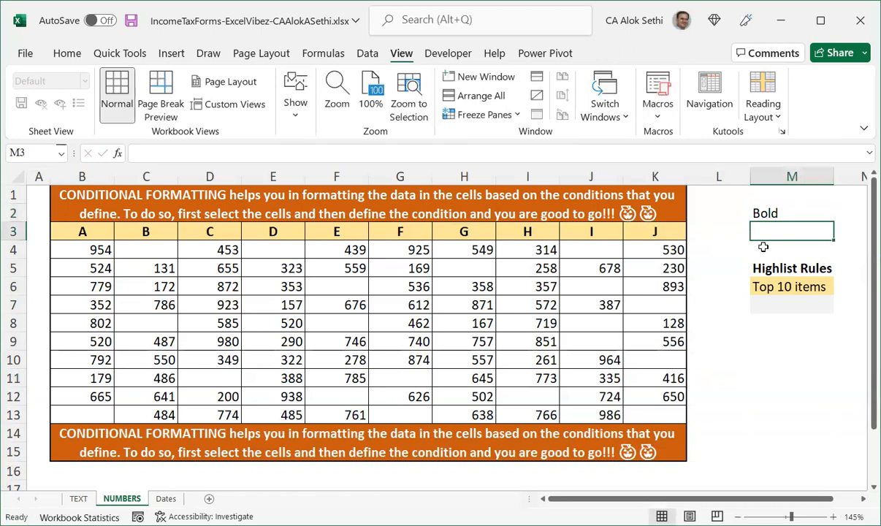
pyautogui.write('I')
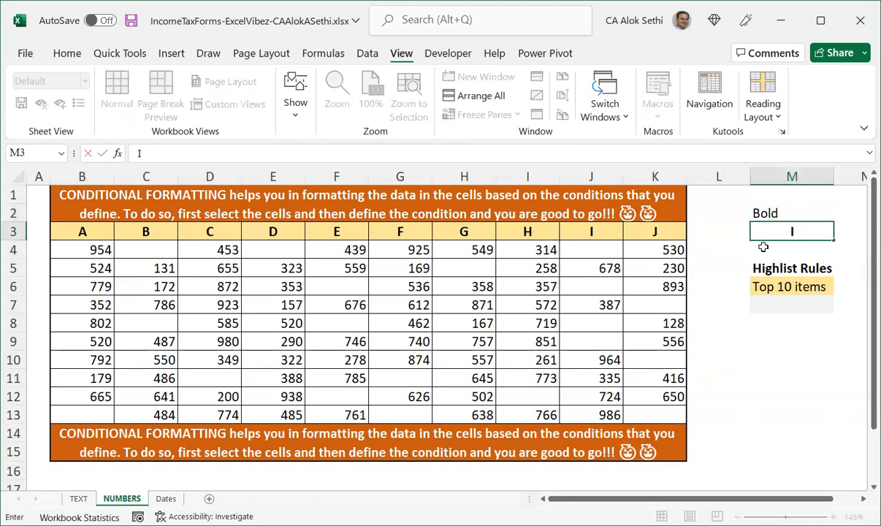
pyautogui.write('talic')
pyautogui.press('Return')
pyautogui.write('Under')
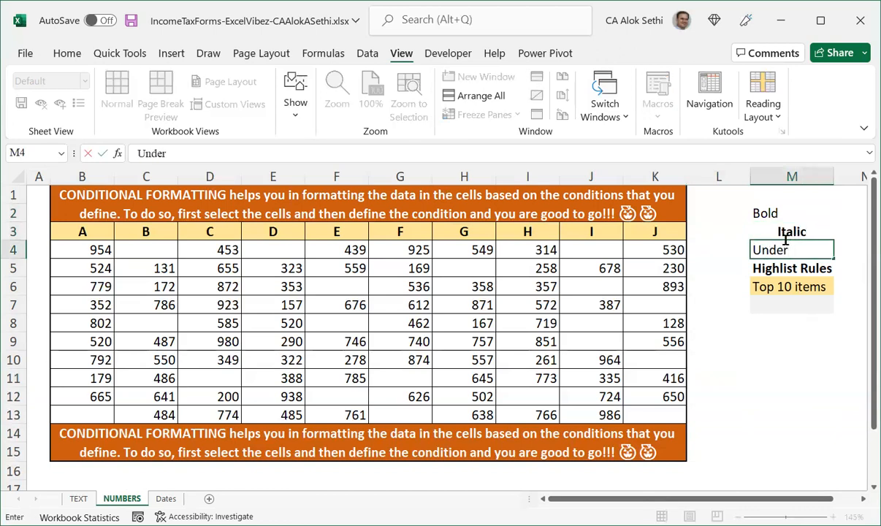
pyautogui.write('rline')
pyautogui.press('Return')
# Try to Flash Fill the selected labels in M2:M4.
pyautogui.click(785, 242)
pyautogui.moveTo(774, 212); pyautogui.dragTo(788, 246)
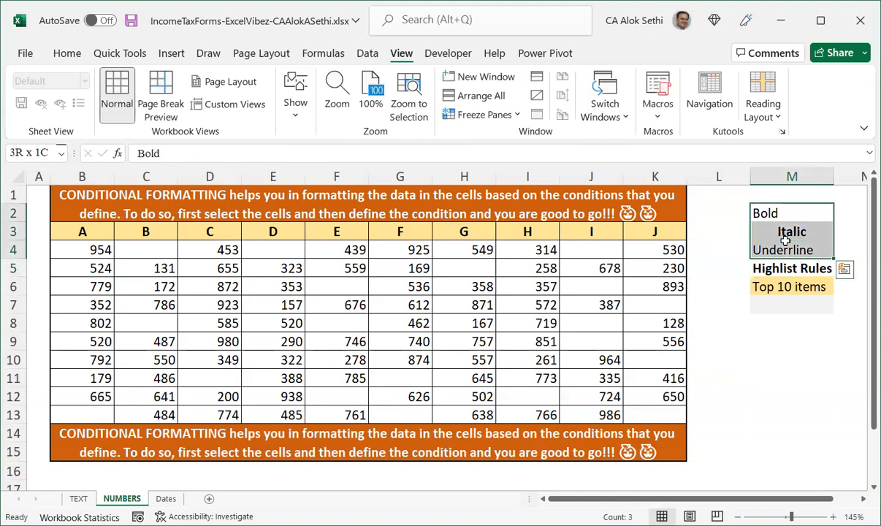
pyautogui.hotkey('ctrl', 'e')
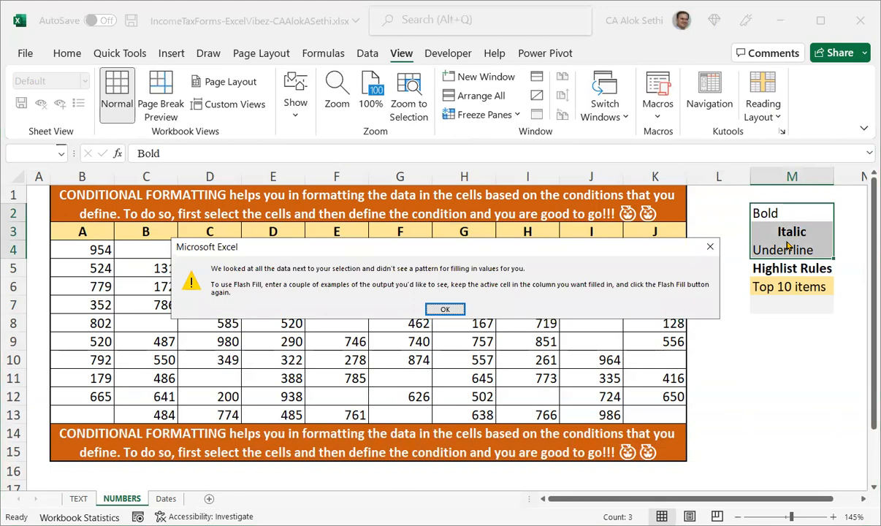
pyautogui.press('Return')
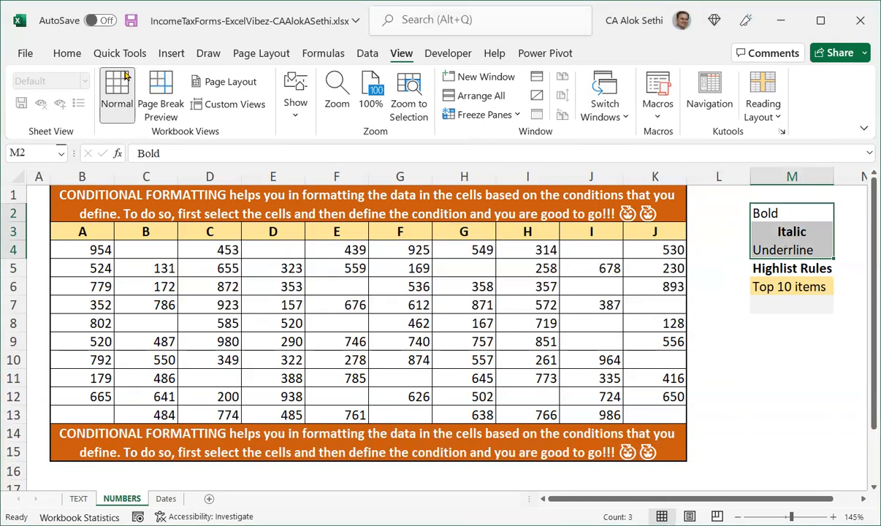
# Centre the labels in M2:M4 horizontally.
pyautogui.click(63, 58)
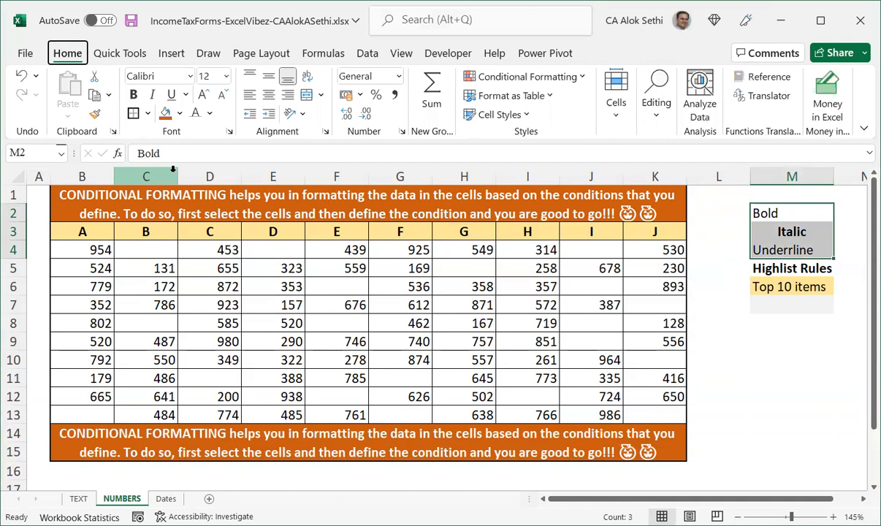
pyautogui.hotkey('alt', 'h')
pyautogui.press('a')
pyautogui.press('c')
# Enter the header "Formatting" in M1 and make it bold, italic and underlined.
pyautogui.press('Up')
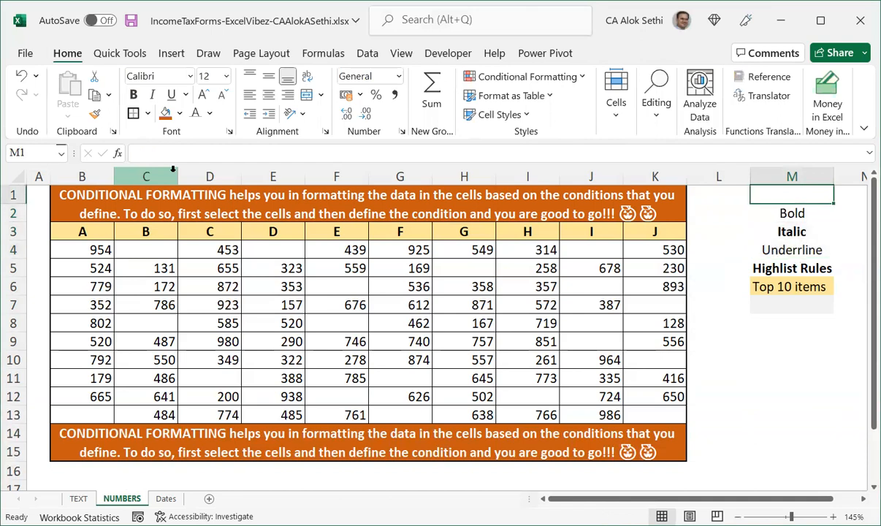
pyautogui.write('Formatting')
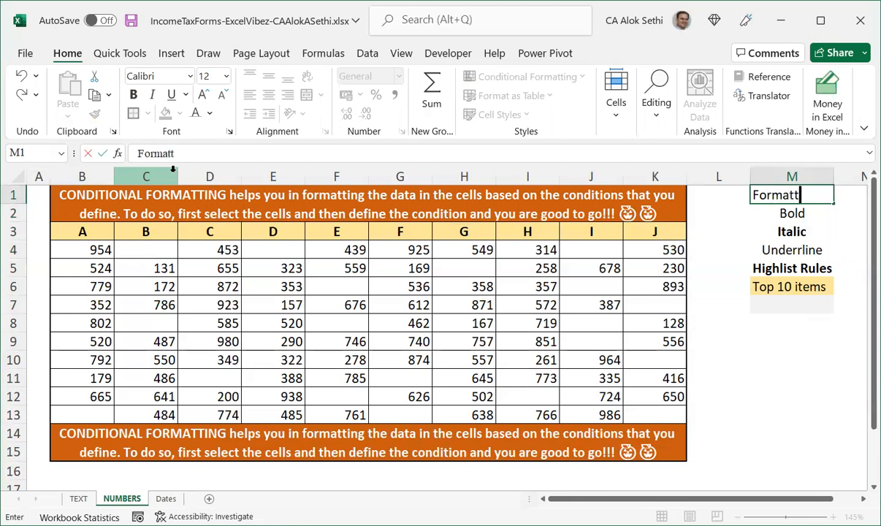
pyautogui.press('Up')
pyautogui.hotkey('ctrl', 'b')
pyautogui.hotkey('ctrl', 'i')
pyautogui.hotkey('ctrl', 'u')
# Clear all contents and formatting from M5:M9, removing the Highlist Rules and Top 10 items entries.
pyautogui.press('Down')
pyautogui.press('Down')
pyautogui.press('Down')
pyautogui.press('Down')
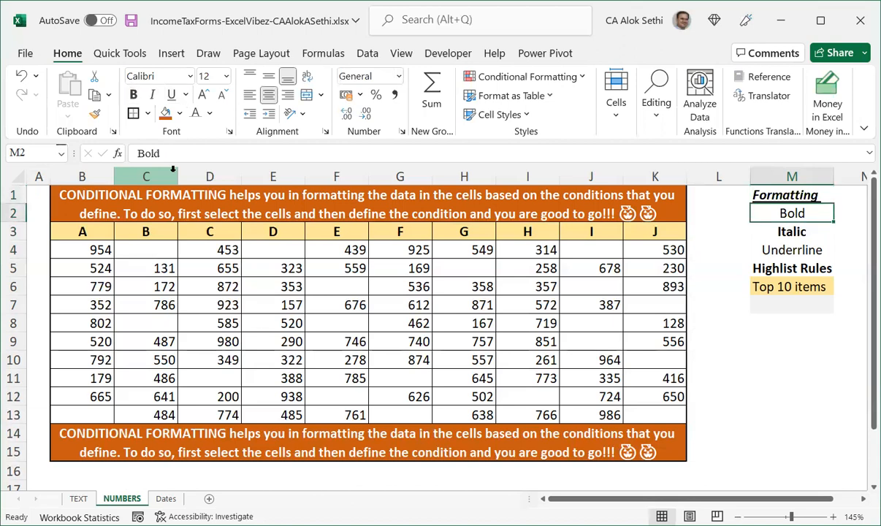
pyautogui.hotkey('shift', 'Down')
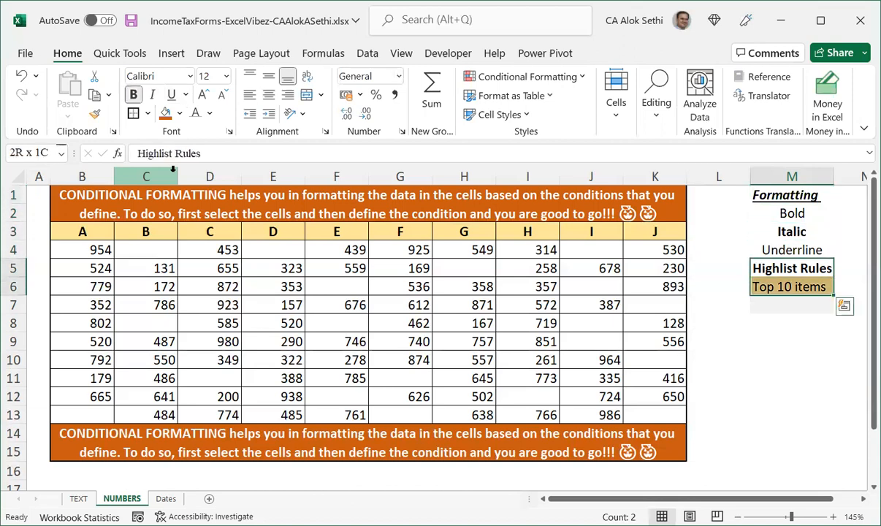
pyautogui.hotkey('shift', 'Up')
pyautogui.hotkey('shift', 'Down')
pyautogui.hotkey('shift', 'Down')
pyautogui.hotkey('shift', 'Down')
pyautogui.hotkey('shift', 'Down')
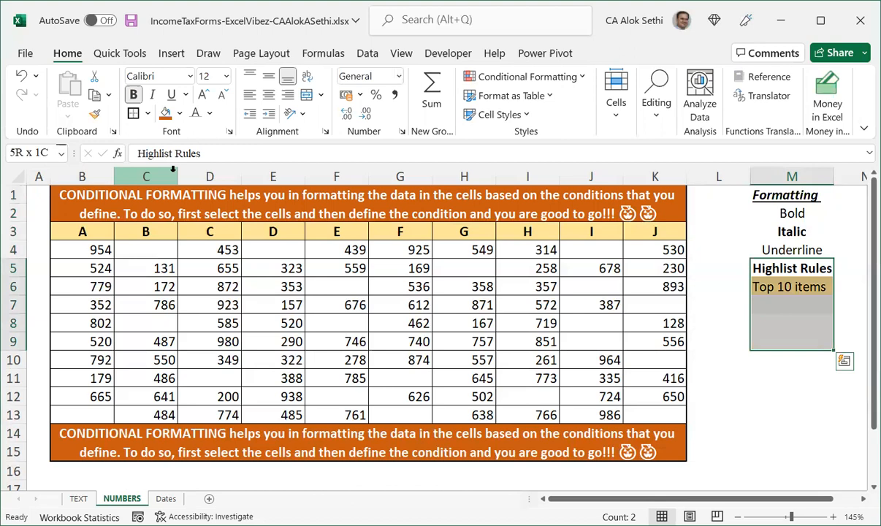
pyautogui.press('alt')
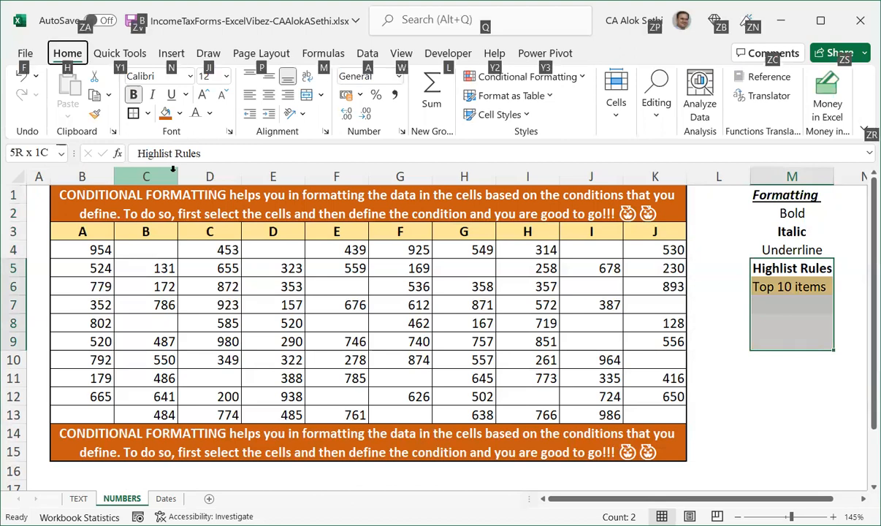
pyautogui.press('h')
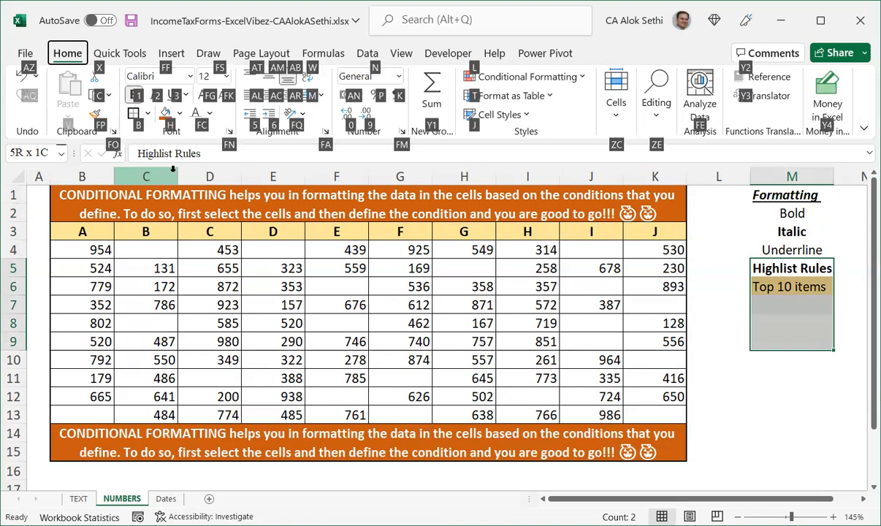
pyautogui.press('z')
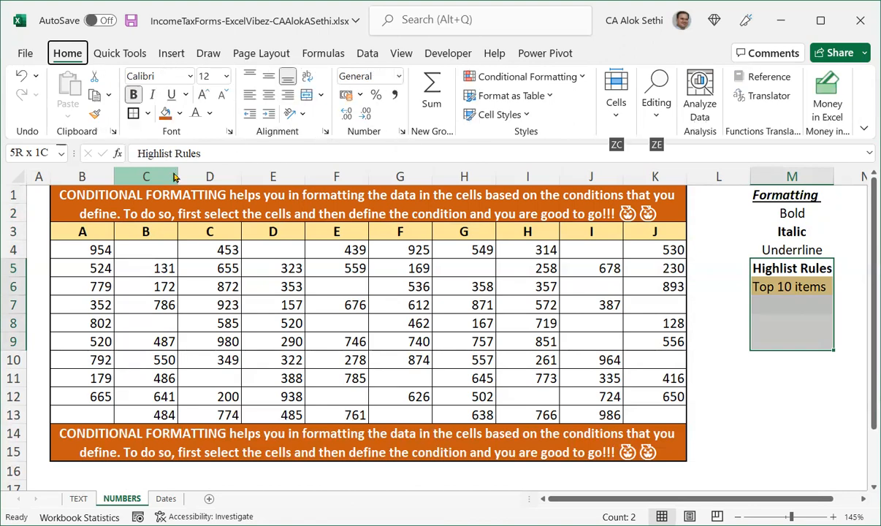
pyautogui.press('e')
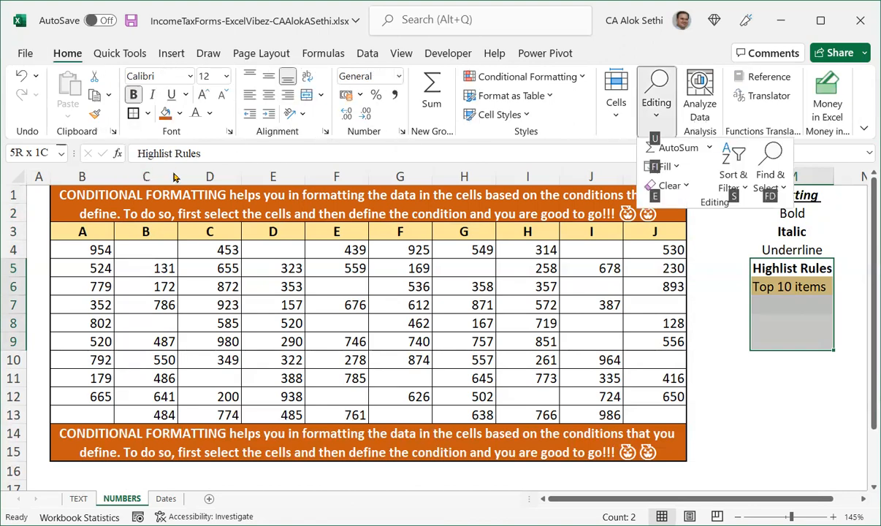
pyautogui.press('e')
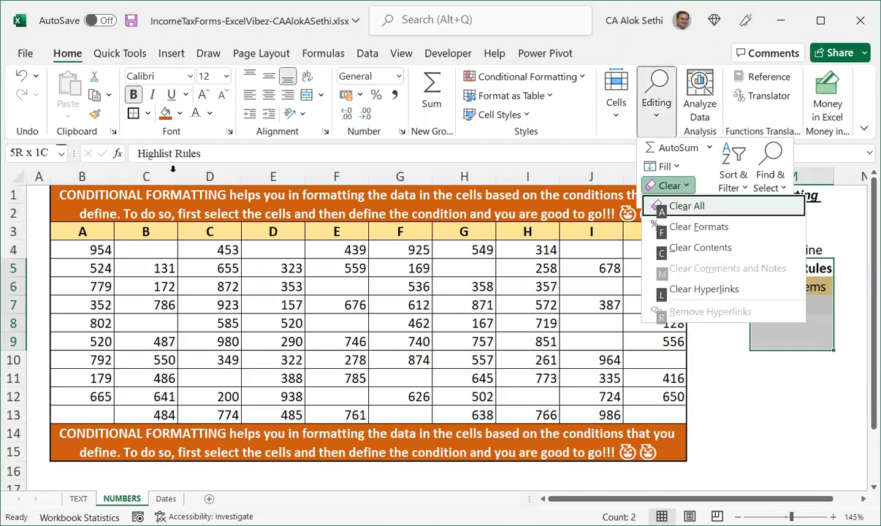
pyautogui.press('a')
pyautogui.click(804, 292)
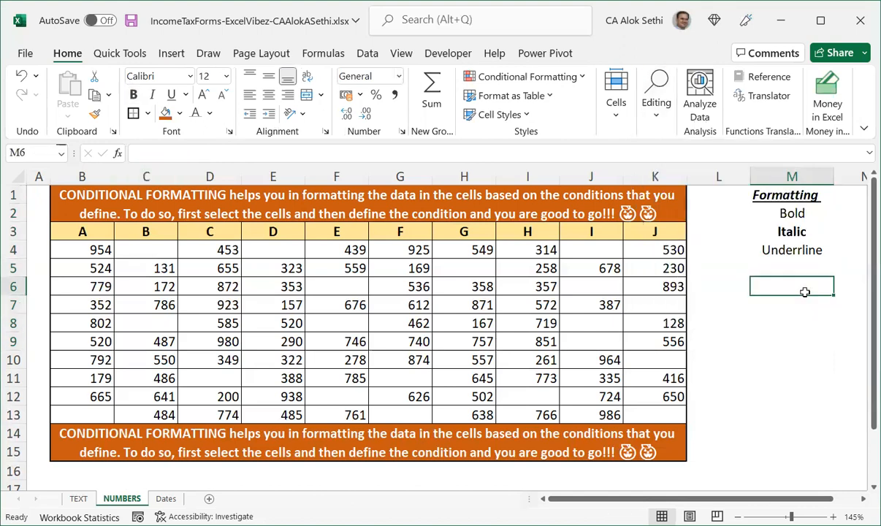
# Correct the spelling of the M4 label to Underline.
pyautogui.press('Up')
pyautogui.press('Up')
pyautogui.press('Up')
pyautogui.press('Up')
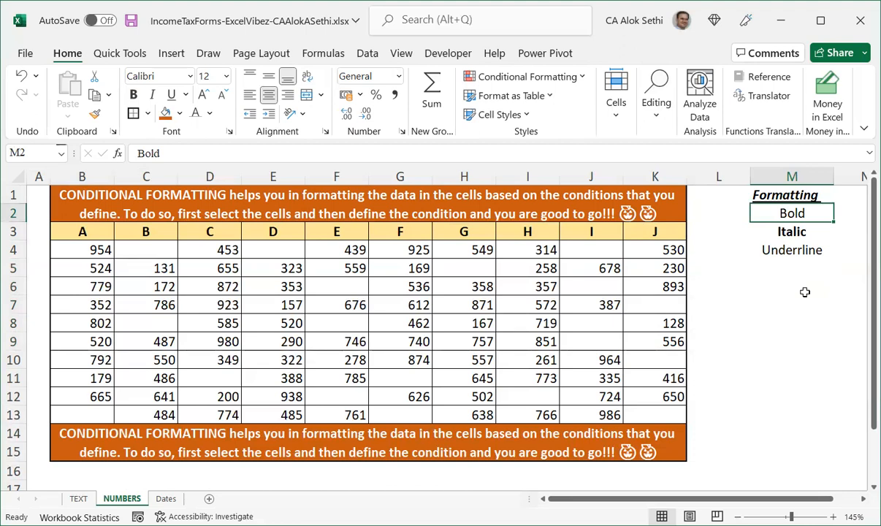
pyautogui.press('Down')
pyautogui.press('Down')
pyautogui.press('Down')
pyautogui.press('Up')
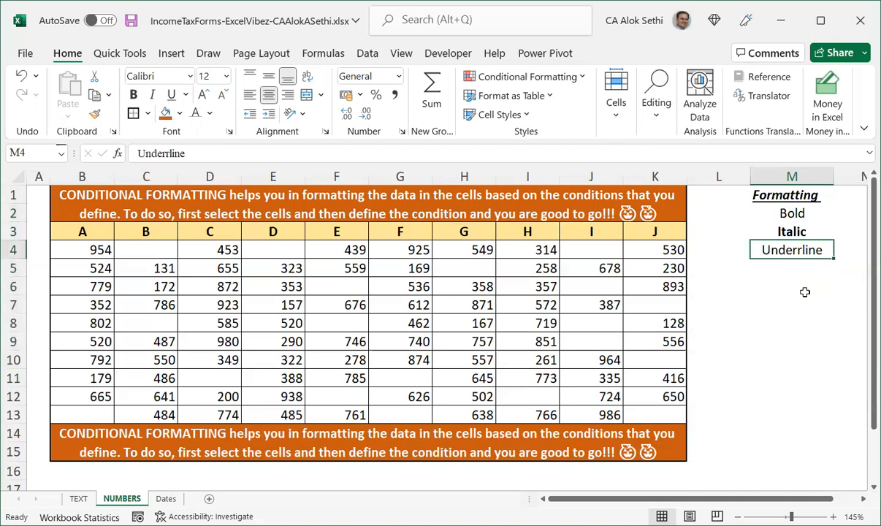
pyautogui.press('F2')
pyautogui.press('Left')
pyautogui.press('Left')
pyautogui.press('Left')
pyautogui.press('Left')
pyautogui.press('BackSpace')
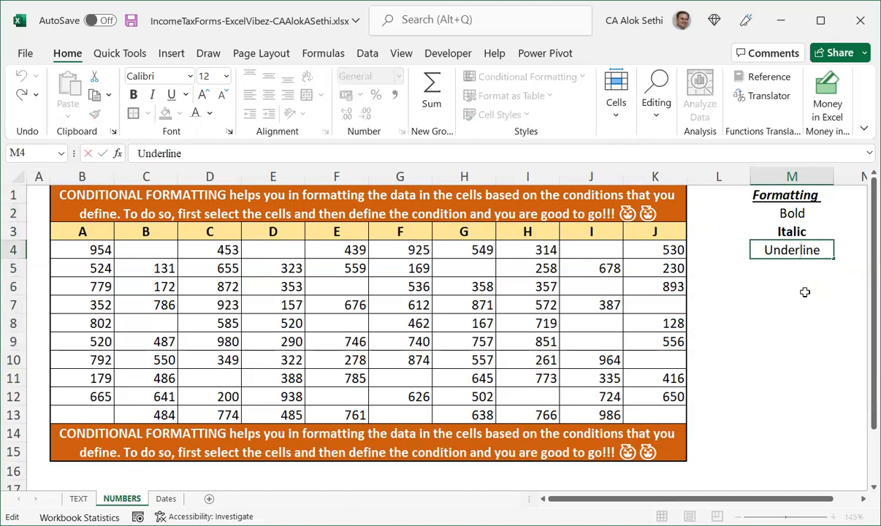
pyautogui.press('Return')
# Move the Bold, Italic and Underline labels from M2:M4 into N2:N4.
pyautogui.press('Up')
pyautogui.press('Up')
pyautogui.press('Up')
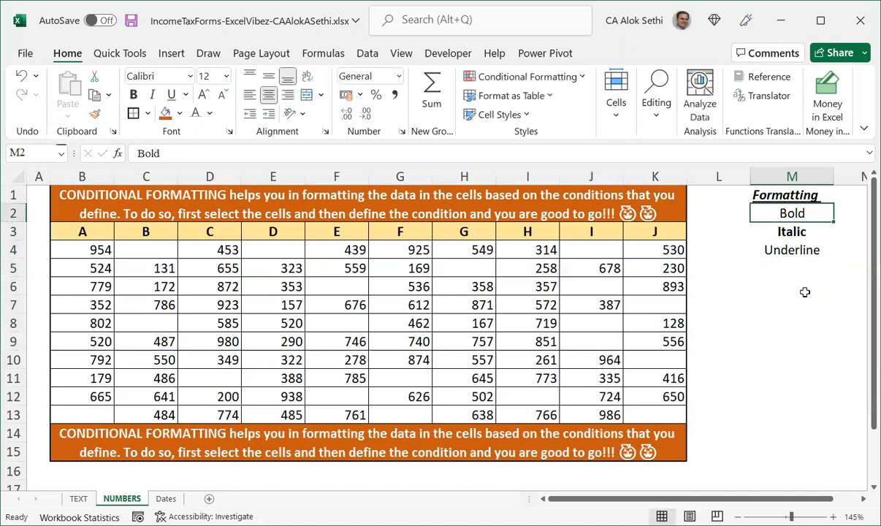
pyautogui.hotkey('shift', 'Down')
pyautogui.hotkey('shift', 'Down')
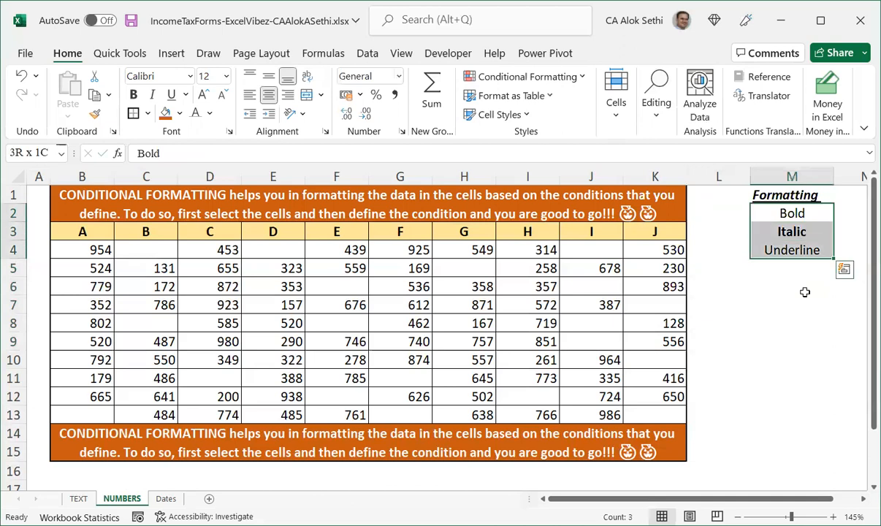
pyautogui.hotkey('ctrl', 'c')
pyautogui.press('Right')
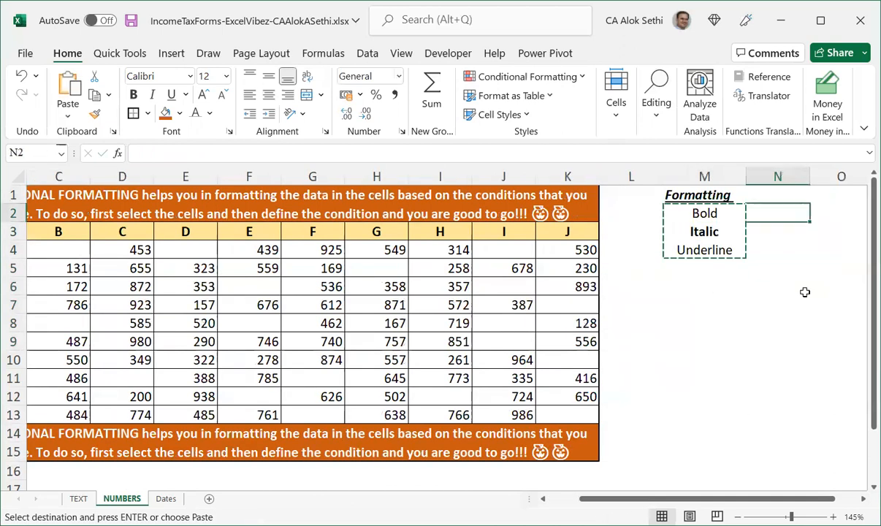
pyautogui.hotkey('ctrl', 'v')
pyautogui.press('Left')
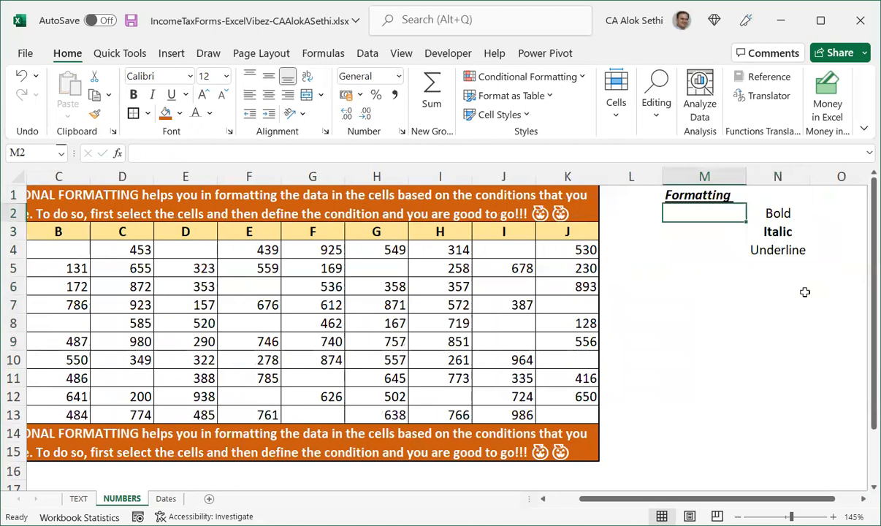
# Add List data validation to cell M2 with the source N2:N5.
pyautogui.press('alt')
pyautogui.press('d')
pyautogui.press('l')
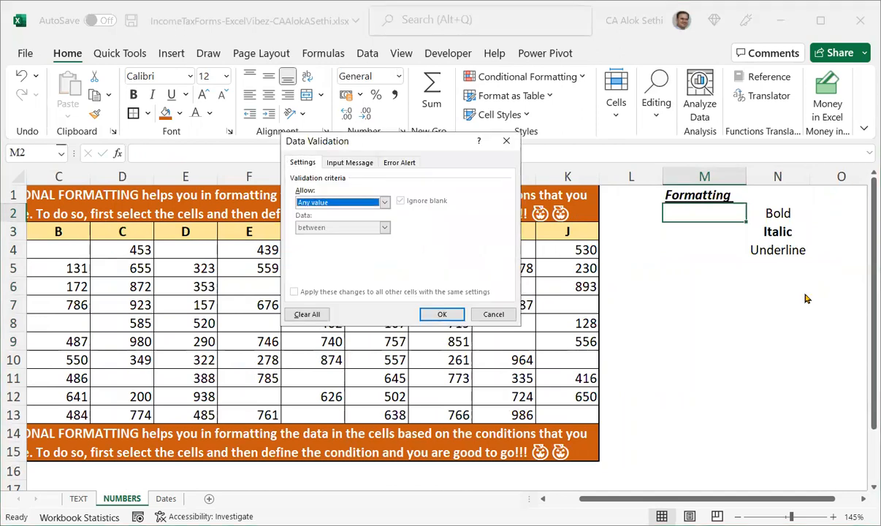
pyautogui.hotkey('alt', 'Down')
pyautogui.press('Down')
pyautogui.press('Down')
pyautogui.press('Down')
pyautogui.press('Return')
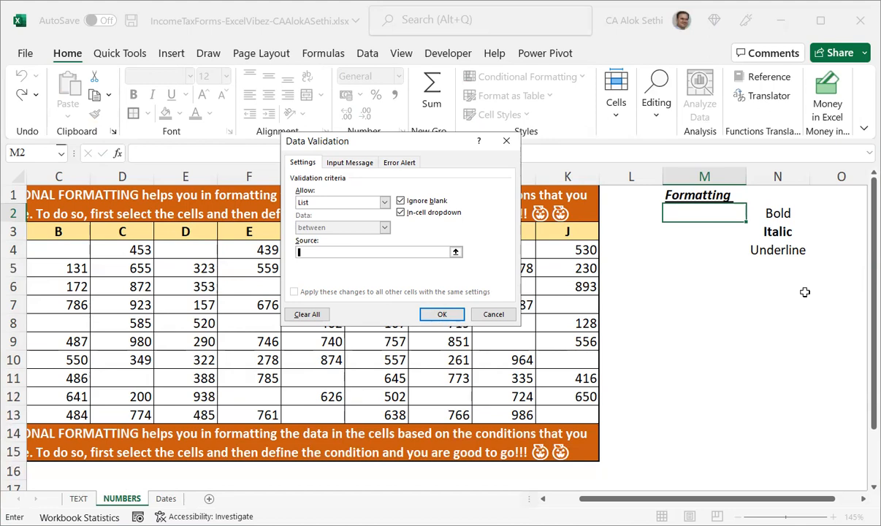
pyautogui.write('N3:N5')
pyautogui.press('Tab')
pyautogui.press('Tab')
pyautogui.press('Tab')
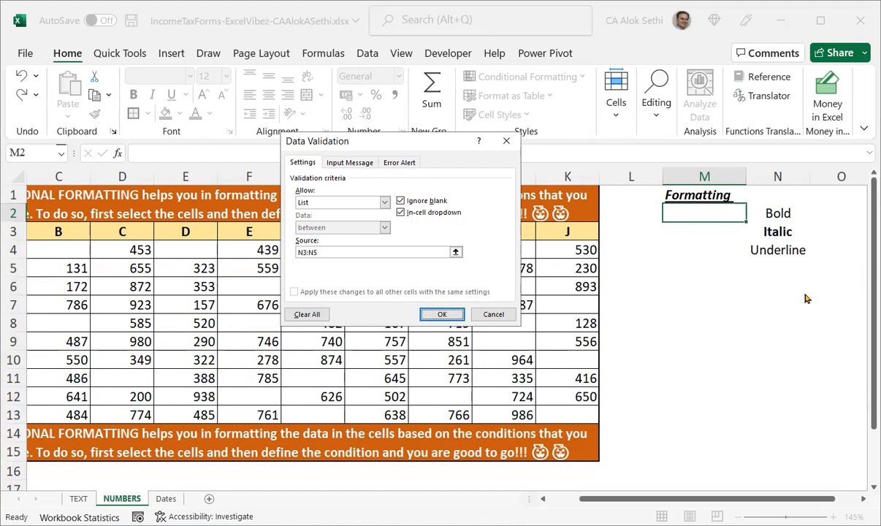
pyautogui.press('Tab')
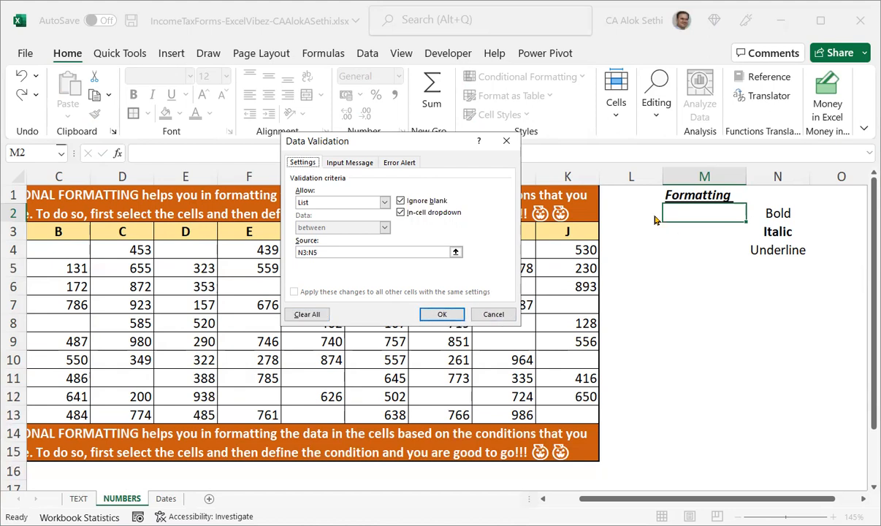
pyautogui.click(388, 249)
pyautogui.write('+')
pyautogui.press('Left')
pyautogui.press('Left')
pyautogui.press('Left')
pyautogui.press('Left')
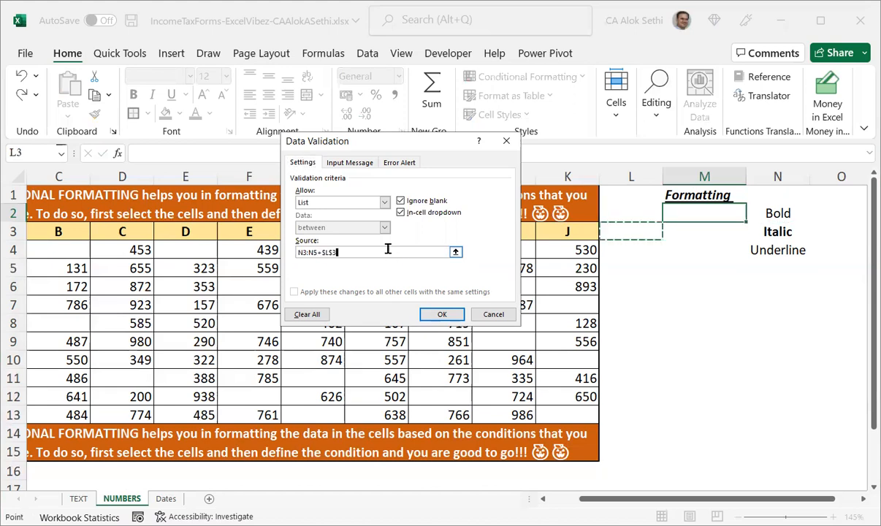
pyautogui.press('BackSpace')
pyautogui.press('BackSpace')
pyautogui.press('BackSpace')
pyautogui.press('BackSpace')
pyautogui.press('BackSpace')
pyautogui.press('BackSpace')
pyautogui.press('BackSpace')
pyautogui.press('BackSpace')
pyautogui.press('BackSpace')
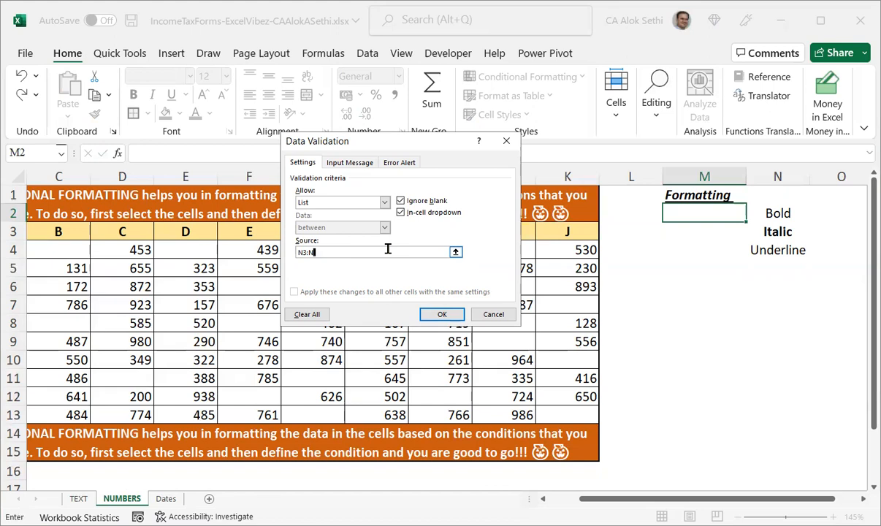
pyautogui.write('2:N5')
pyautogui.press('Tab')
pyautogui.press('Tab')
pyautogui.press('Tab')
pyautogui.press('Return')
# Enter the label Colour in N5.
pyautogui.press('Right')
pyautogui.press('Down')
pyautogui.press('Down')
pyautogui.press('Down')
pyautogui.write('cOLO')
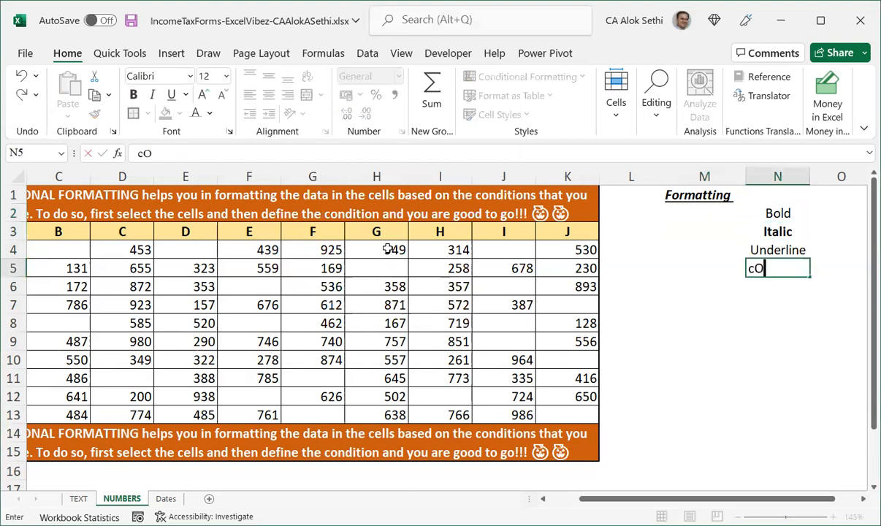
pyautogui.press('BackSpace')
pyautogui.press('BackSpace')
pyautogui.press('BackSpace')
pyautogui.press('BackSpace')
pyautogui.write('Colour')
pyautogui.press('Return')
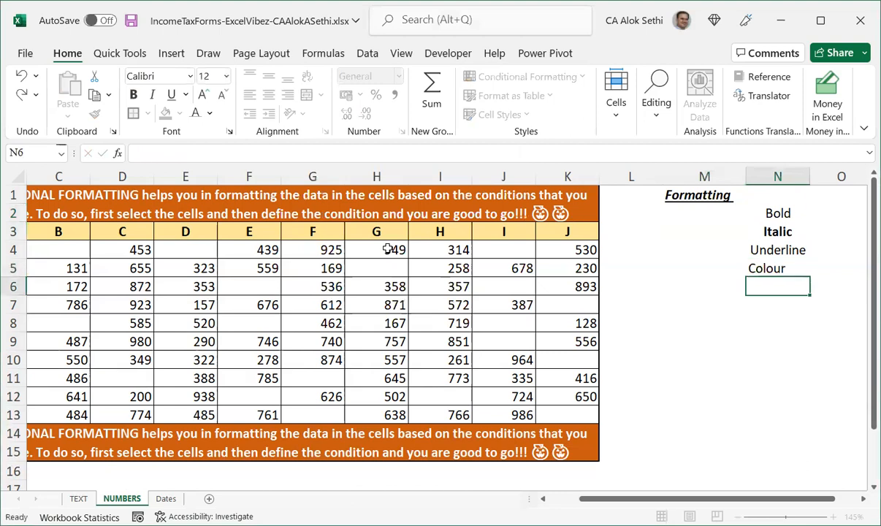
# Open the dropdown list on M2 to check which entries it offers.
pyautogui.press('Up')
pyautogui.press('Up')
pyautogui.press('Up')
pyautogui.press('Up')
pyautogui.press('Up')
pyautogui.press('Left')
pyautogui.press('Down')
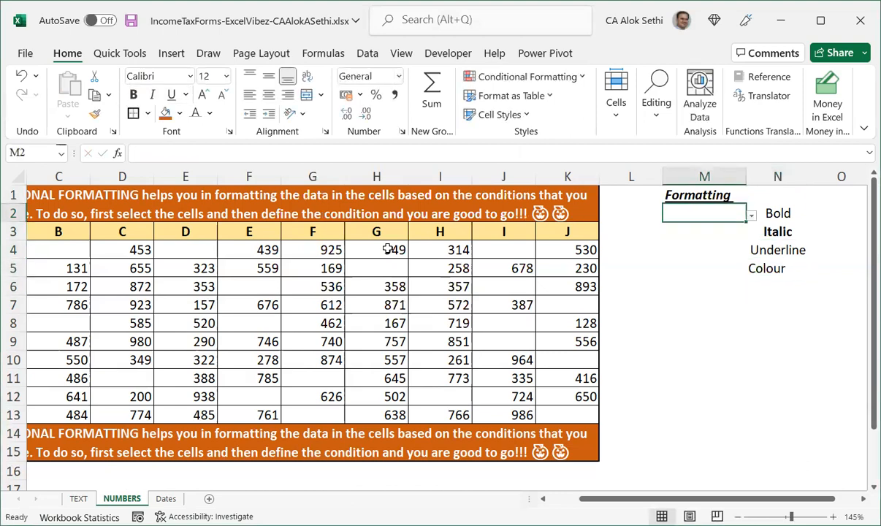
pyautogui.hotkey('alt', 'Down')
pyautogui.press('Escape')
pyautogui.press('Down')
pyautogui.press('Up')
pyautogui.hotkey('alt', 'Down')
pyautogui.press('Escape')
# Re-examine M2's data validation source range and its dropdown entries.
pyautogui.press('alt')
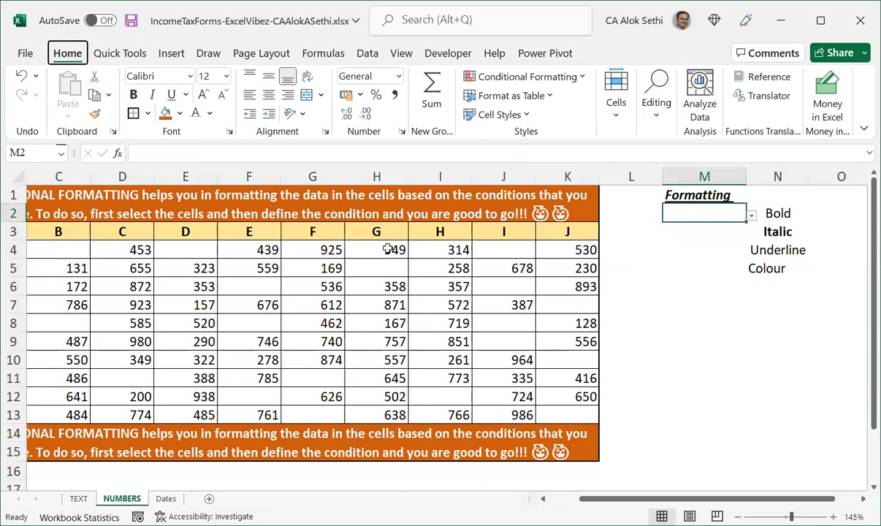
pyautogui.press('a')
pyautogui.press('v')
pyautogui.press('v')
pyautogui.click(388, 251)
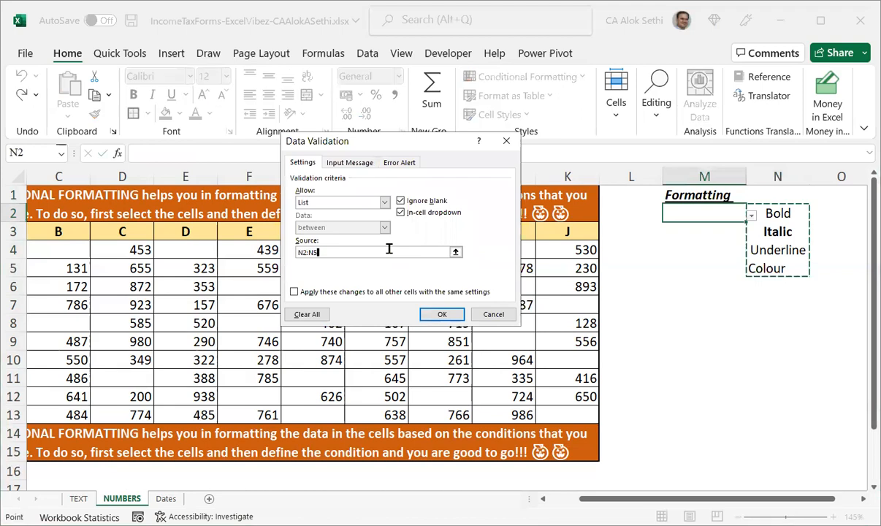
pyautogui.click(442, 312)
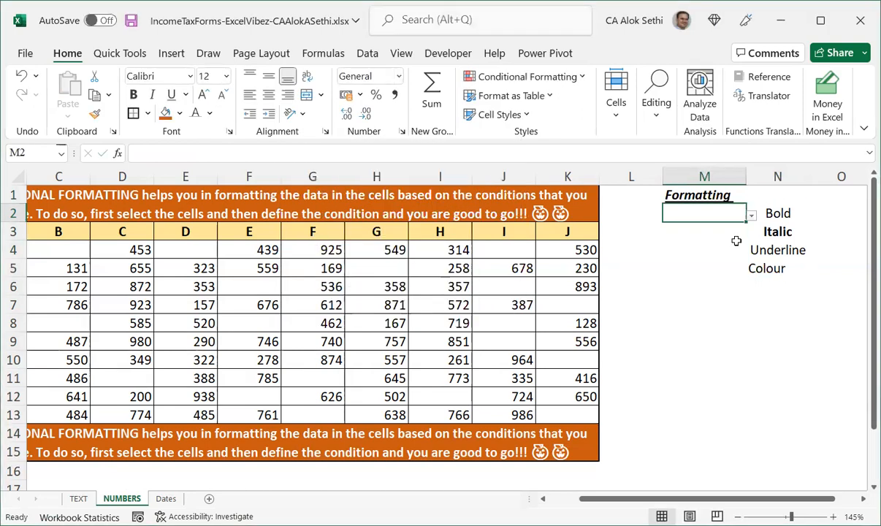
pyautogui.hotkey('alt', 'Down')
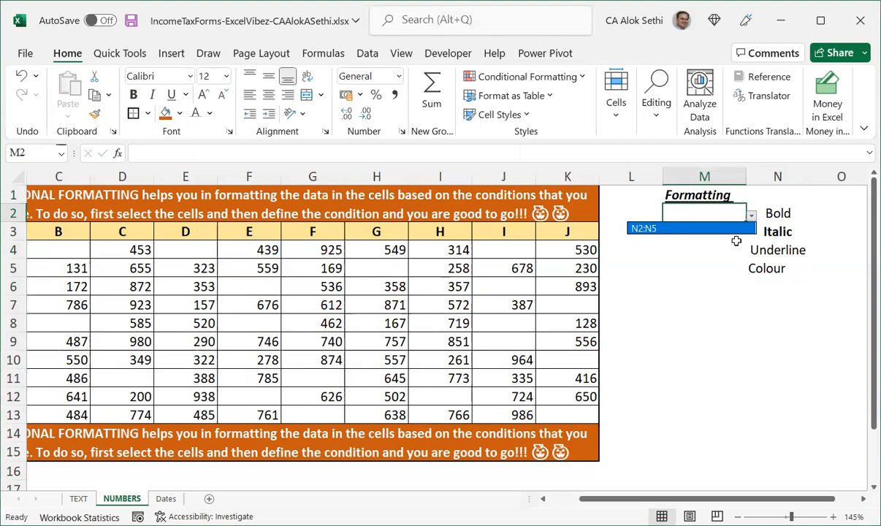
pyautogui.press('Escape')
pyautogui.press('Down')
pyautogui.press('Up')
pyautogui.hotkey('alt', 'Down')
pyautogui.press('Escape')
pyautogui.press('Down')
pyautogui.press('Up')
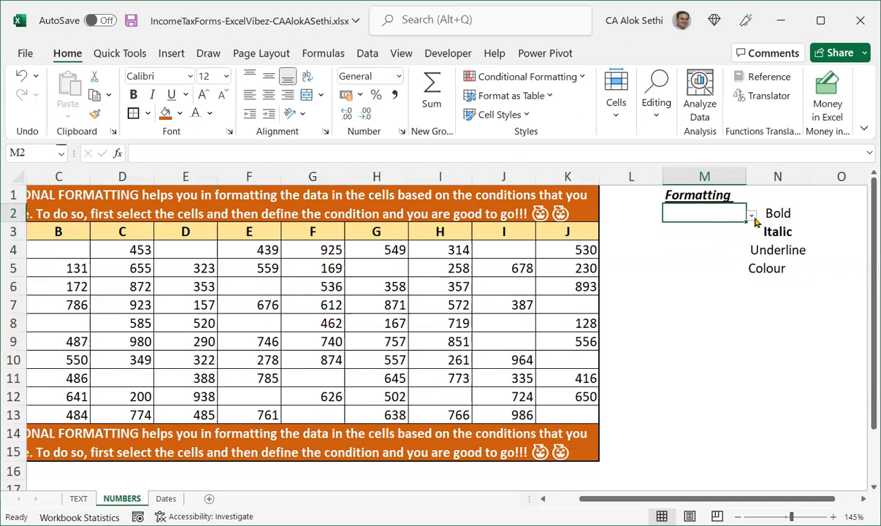
pyautogui.click(751, 217)
pyautogui.doubleClick(733, 215)
pyautogui.press('Return')
pyautogui.press('Up')
pyautogui.hotkey('alt', 'Down')
pyautogui.press('Escape')
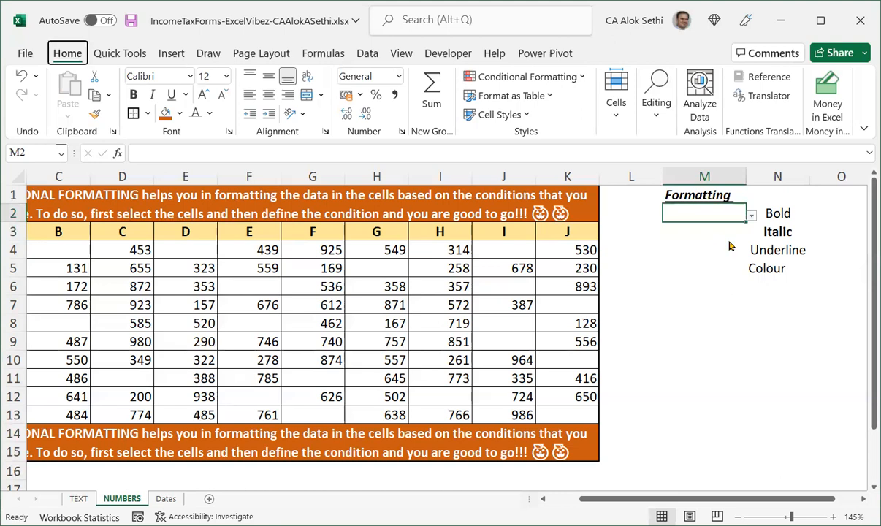
# Turn on applying M2's validation changes to all other cells with the same settings.
pyautogui.hotkey('alt', 'a')
pyautogui.press('v')
pyautogui.press('v')
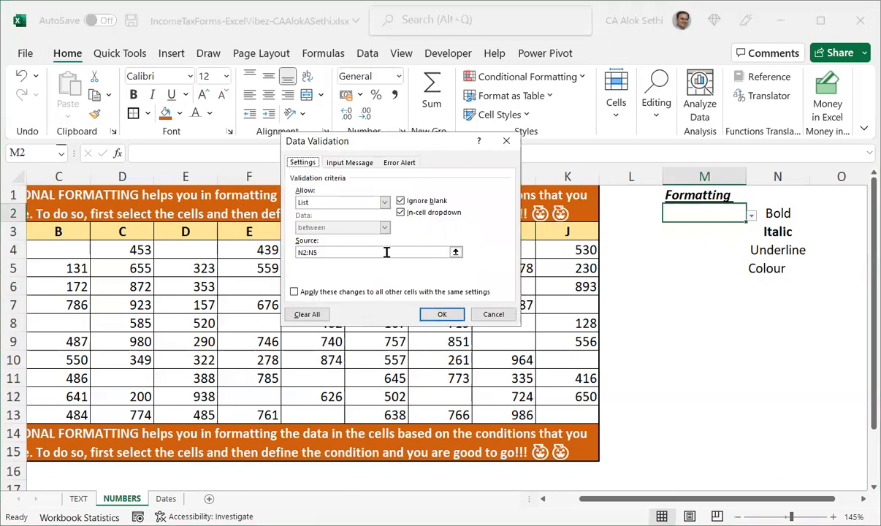
pyautogui.click(387, 252)
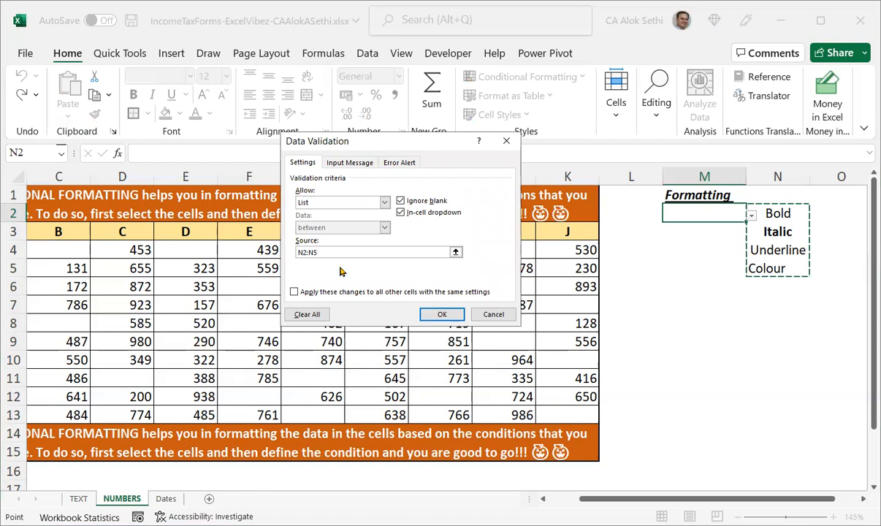
pyautogui.press('F2')
pyautogui.click(293, 293)
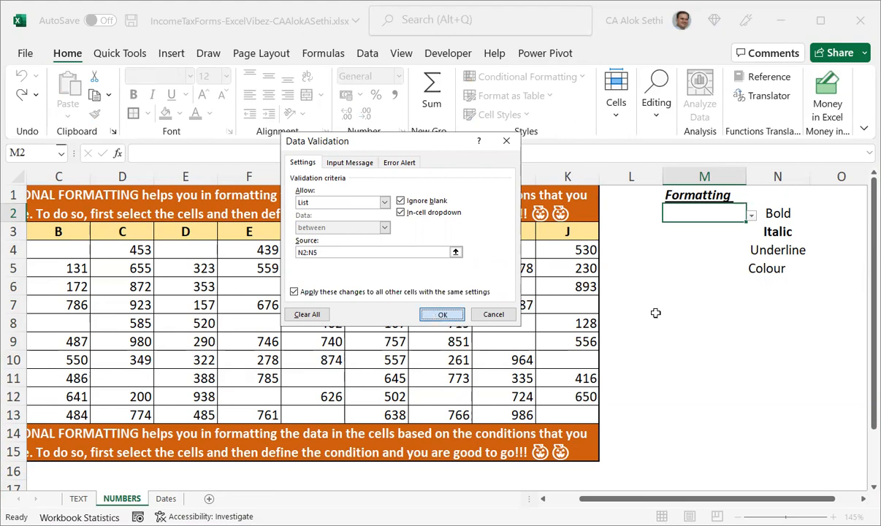
pyautogui.click(438, 314)
# Confirm the validation settings and try opening the dropdown list on M2.
pyautogui.click(692, 213)
pyautogui.click(751, 215)
pyautogui.click(751, 215)
pyautogui.click(750, 216)
pyautogui.click(750, 216)
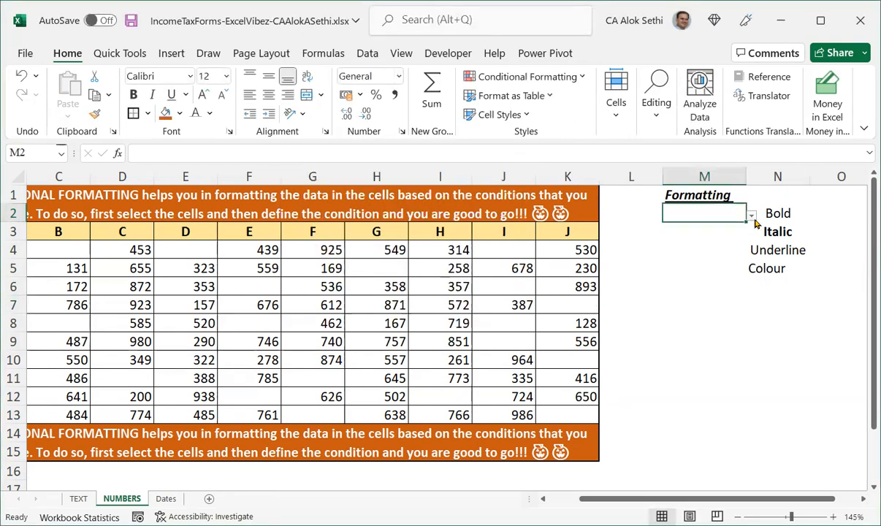
# Left-align the formatting labels in N2:N5.
pyautogui.moveTo(770, 216); pyautogui.dragTo(773, 269)
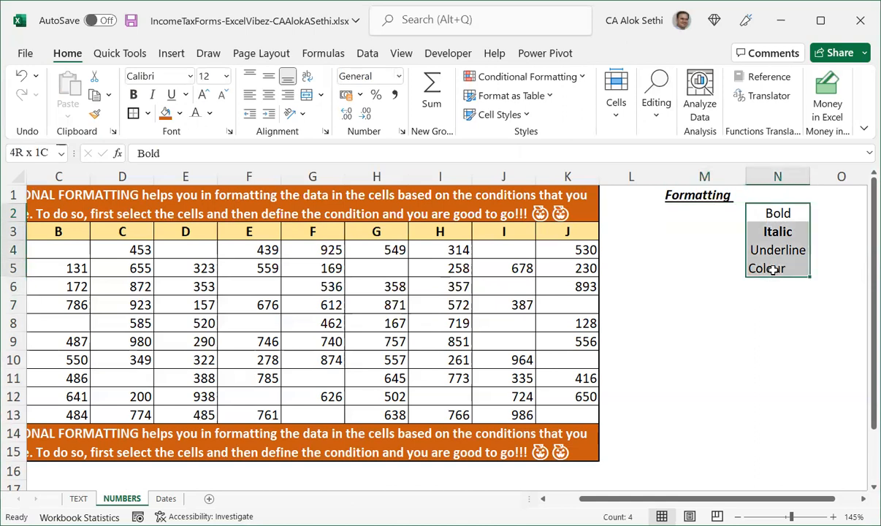
pyautogui.click(249, 94)
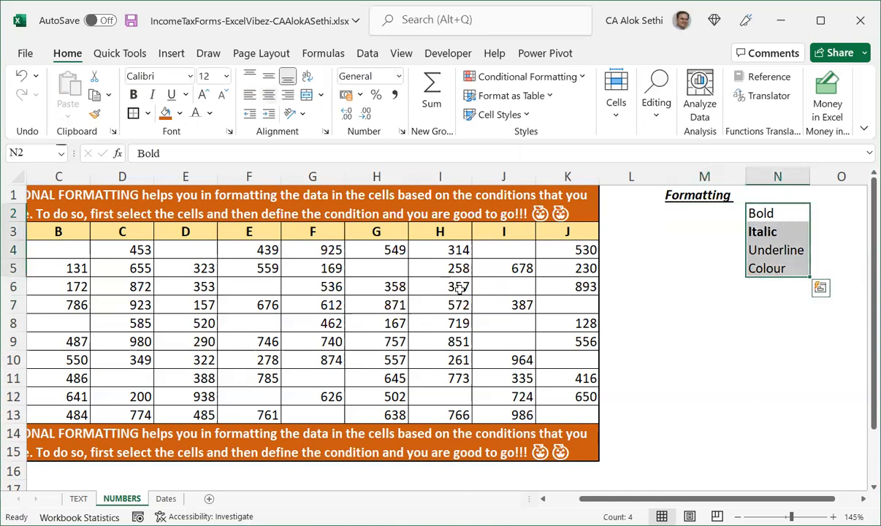
# Redo M2's data validation: clear all settings, then allow a List with source $N$2:$N$5.
pyautogui.click(665, 216)
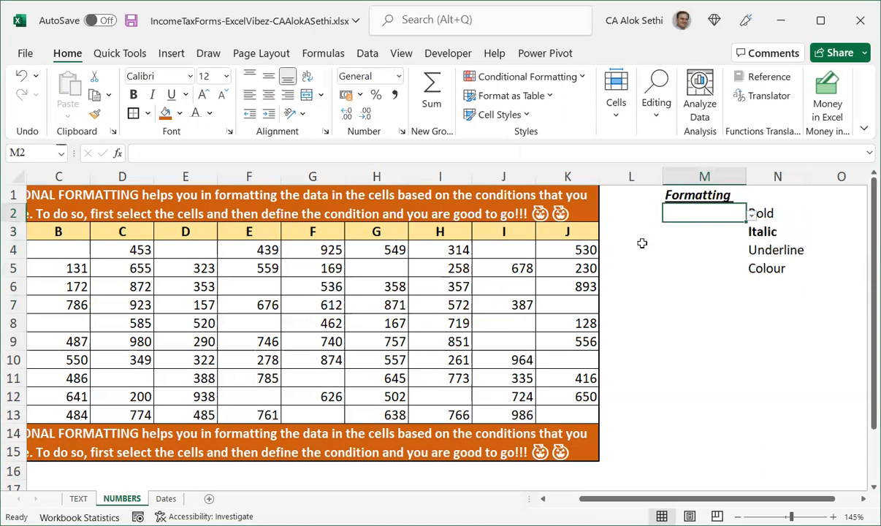
pyautogui.hotkey('alt', 'a')
pyautogui.press('v')
pyautogui.press('v')
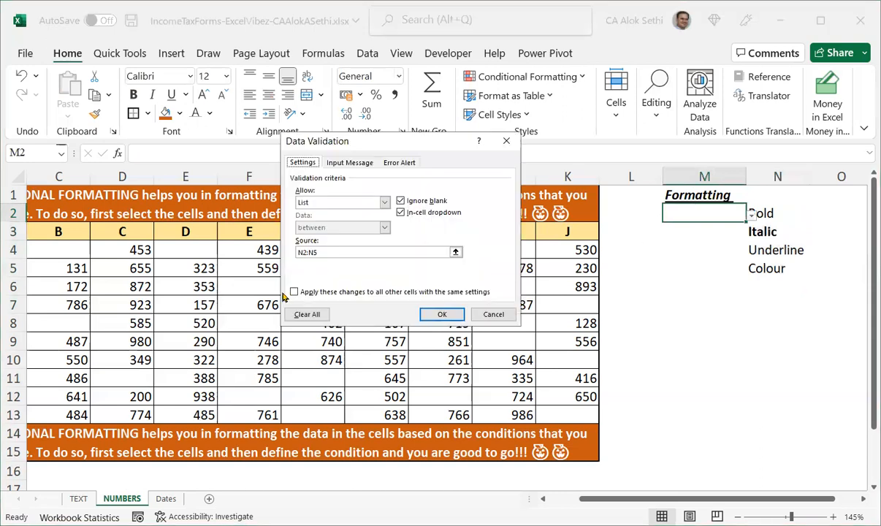
pyautogui.click(310, 314)
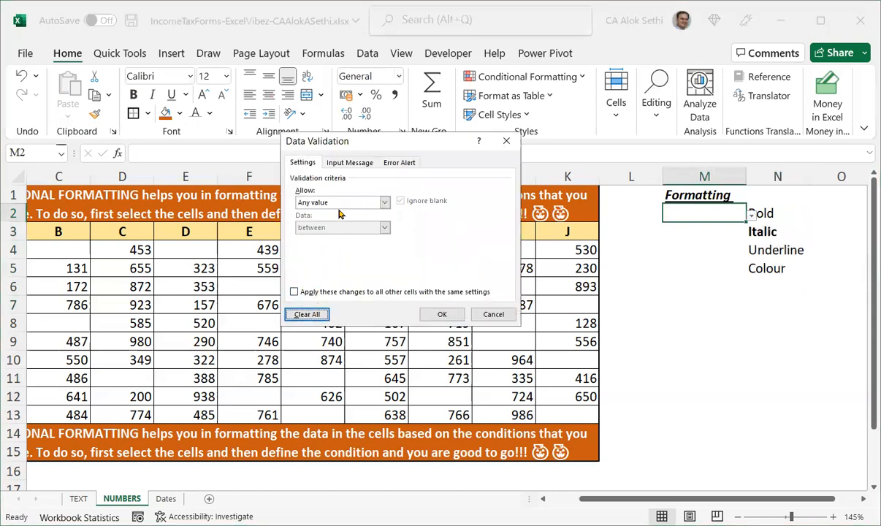
pyautogui.click(384, 203)
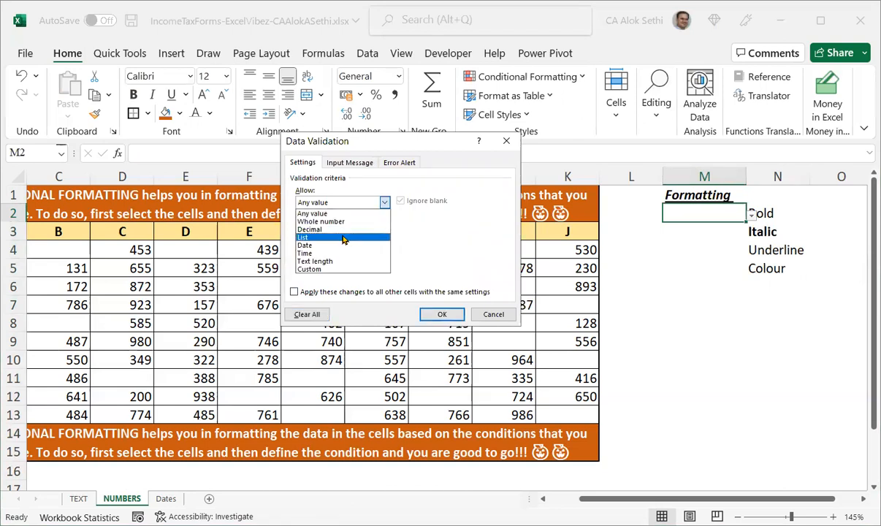
pyautogui.click(343, 238)
pyautogui.click(344, 251)
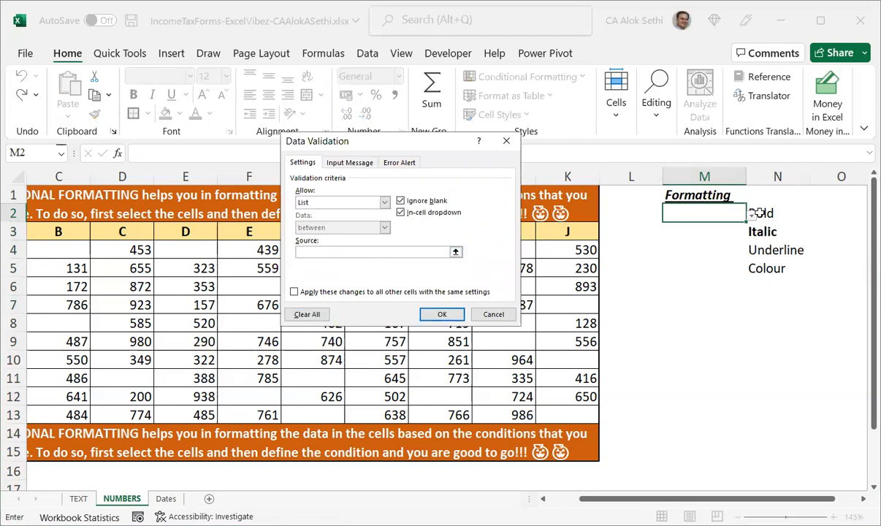
pyautogui.moveTo(759, 213); pyautogui.dragTo(755, 264)
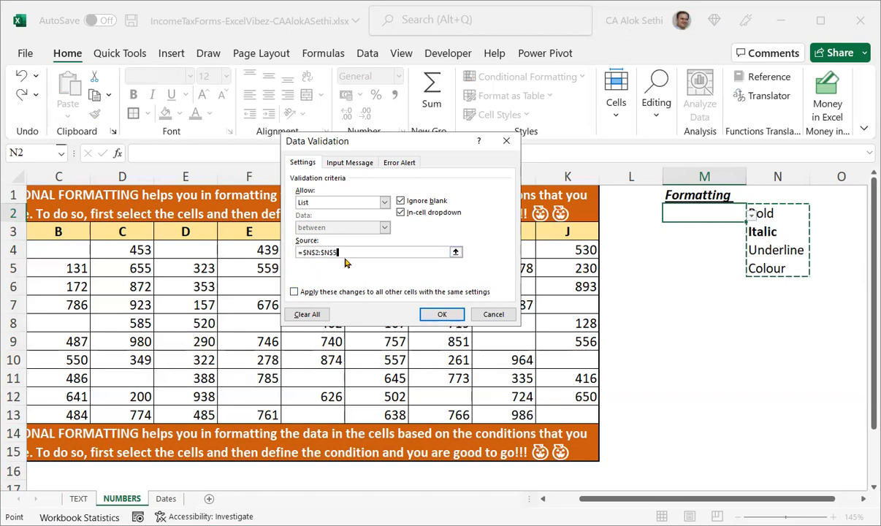
pyautogui.click(430, 314)
# Choose Bold from the dropdown list in M2.
pyautogui.press('Down')
pyautogui.press('Down')
pyautogui.click(728, 212)
pyautogui.click(750, 213)
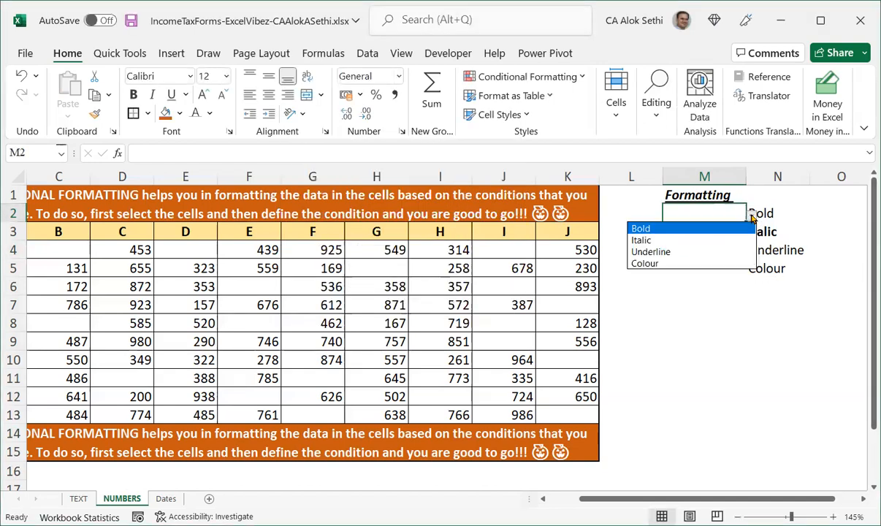
pyautogui.click(730, 228)
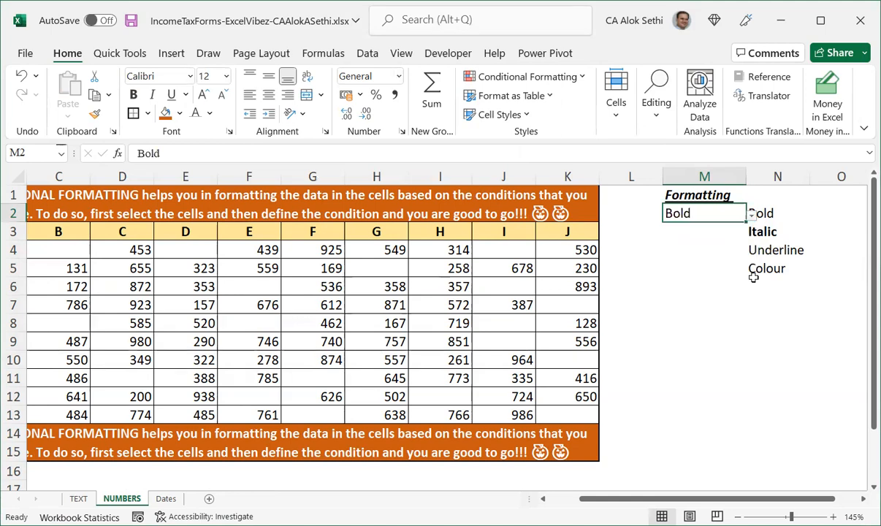
# Browse M2's dropdown entries with the keyboard, keeping Bold selected.
pyautogui.hotkey('alt', 'Down')
pyautogui.press('Down')
pyautogui.press('Down')
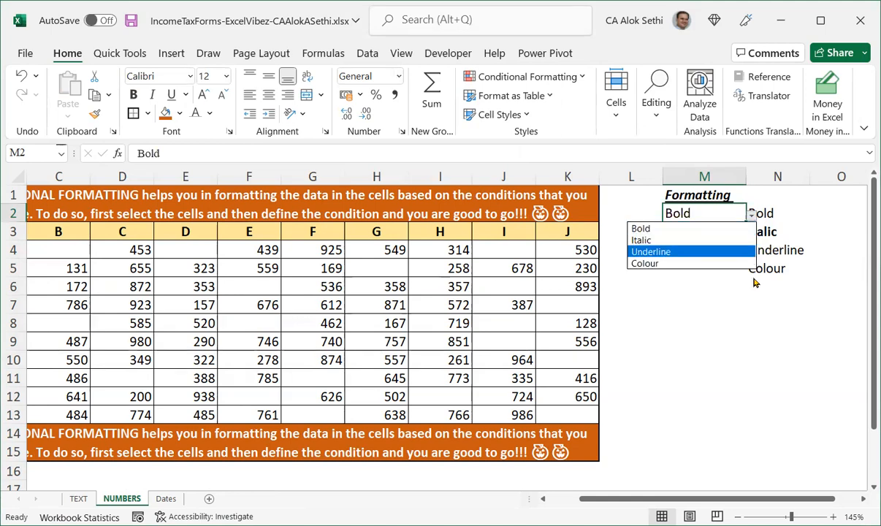
pyautogui.press('Up')
pyautogui.press('Return')
pyautogui.press('Up')
pyautogui.press('Down')
pyautogui.hotkey('alt', 'Down')
pyautogui.press('Up')
pyautogui.press('Return')
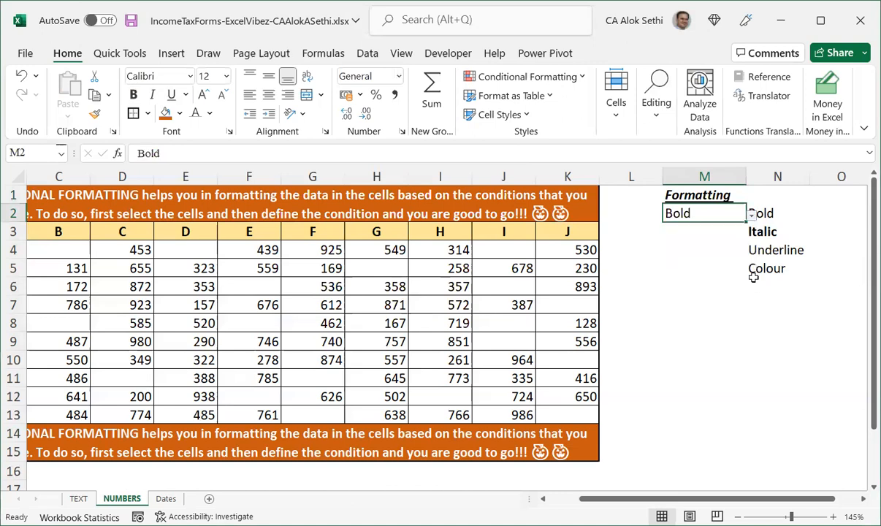
# Select the number table B4:K13 and start a new conditional formatting rule that uses a formula.
pyautogui.press('Left')
pyautogui.hotkey('ctrl', 'Home')
pyautogui.press('Down')
pyautogui.press('Down')
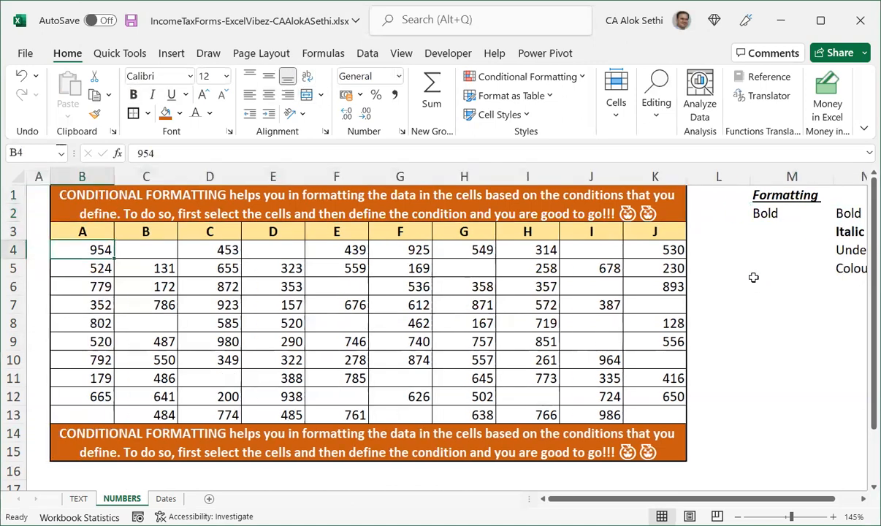
pyautogui.hotkey('shift', 'Down')
pyautogui.hotkey('shift', 'Down')
pyautogui.hotkey('shift', 'Down')
pyautogui.hotkey('shift', 'Down')
pyautogui.hotkey('shift', 'Down')
pyautogui.hotkey('shift', 'Down')
pyautogui.hotkey('shift', 'Down')
pyautogui.hotkey('shift', 'Down')
pyautogui.hotkey('shift', 'Down')
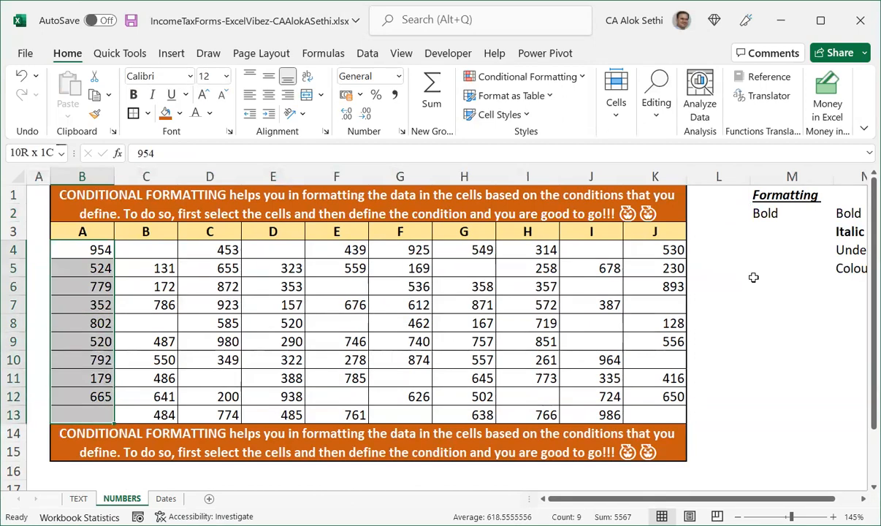
pyautogui.hotkey('shift', 'Right')
pyautogui.hotkey('shift', 'Right')
pyautogui.hotkey('shift', 'Right')
pyautogui.hotkey('shift', 'Right')
pyautogui.hotkey('shift', 'Right')
pyautogui.hotkey('shift', 'Right')
pyautogui.hotkey('shift', 'Right')
pyautogui.hotkey('shift', 'Right')
pyautogui.hotkey('shift', 'Right')
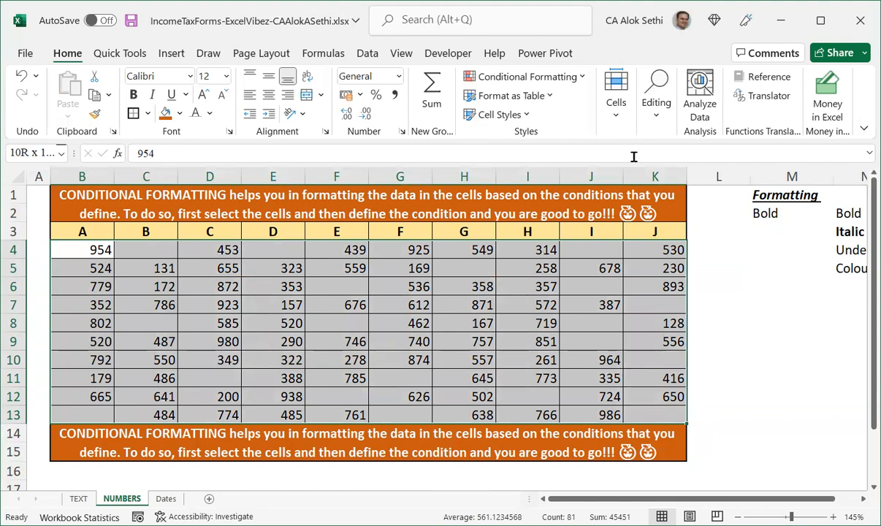
pyautogui.click(562, 78)
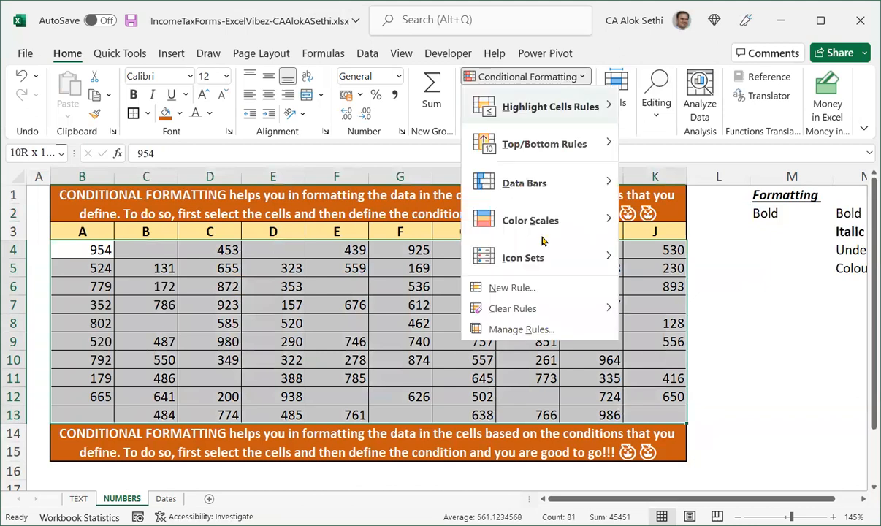
pyautogui.click(527, 287)
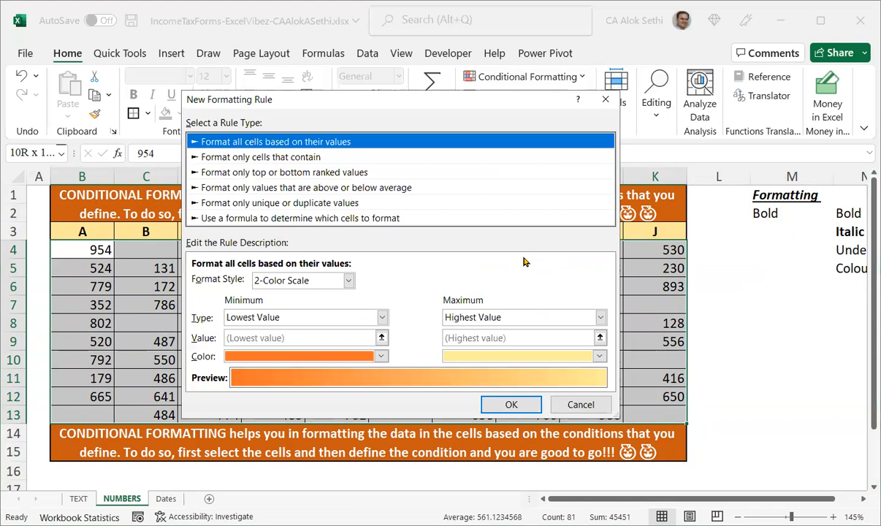
pyautogui.click(374, 216)
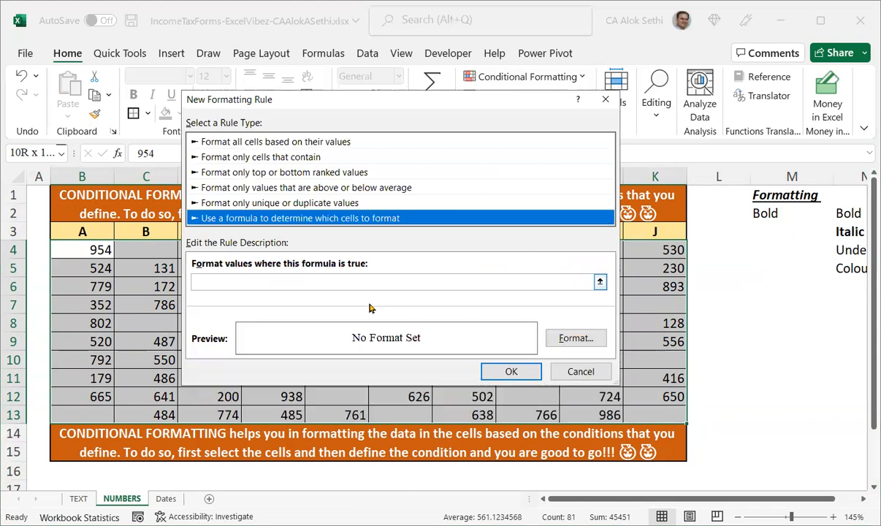
pyautogui.click(363, 280)
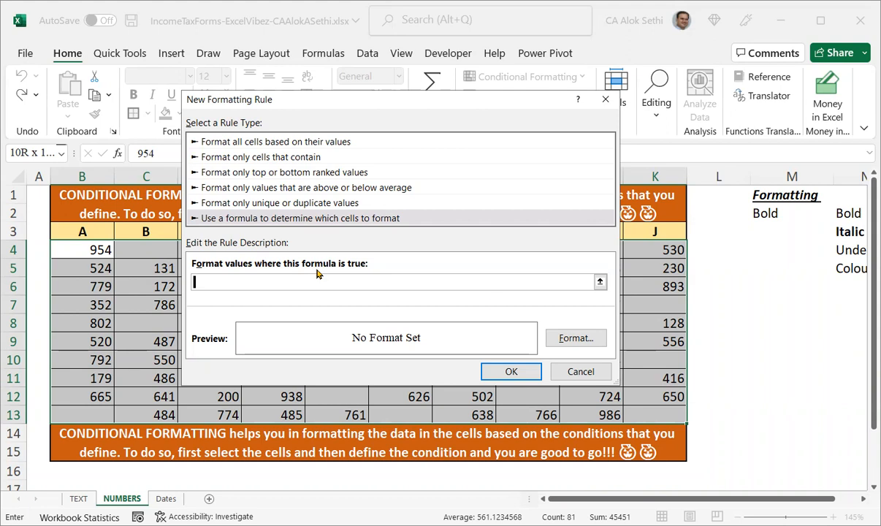
# Enter the rule formula =$M$2+"Bold" referencing cell M2.
pyautogui.click(760, 213)
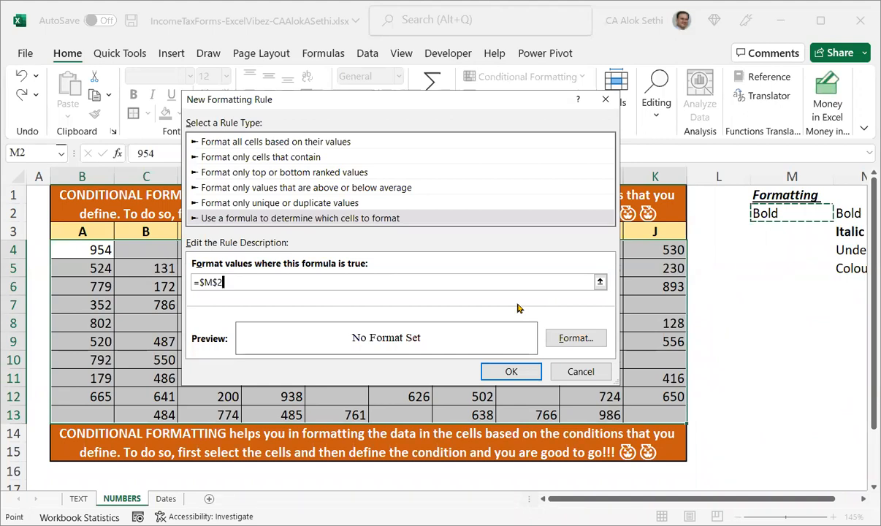
pyautogui.write('="B')
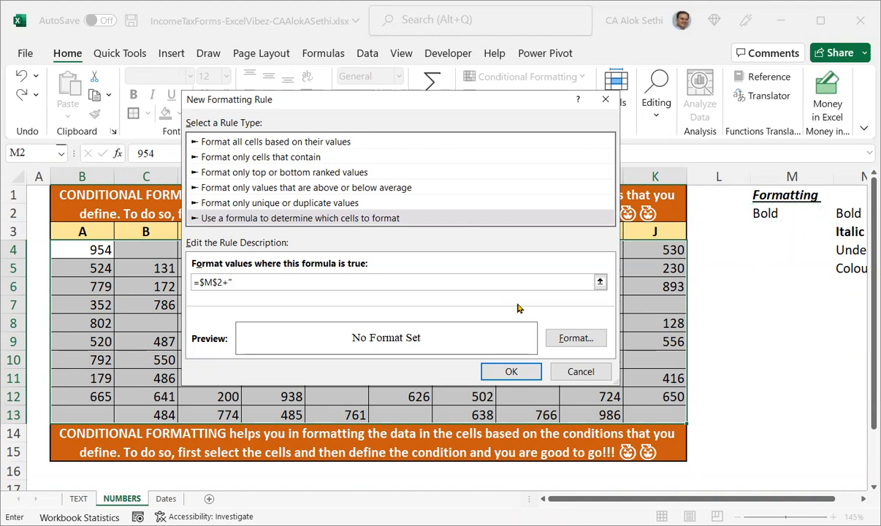
pyautogui.write('old"')
# Set the rule's format to Bold font style and save the new rule.
pyautogui.click(567, 338)
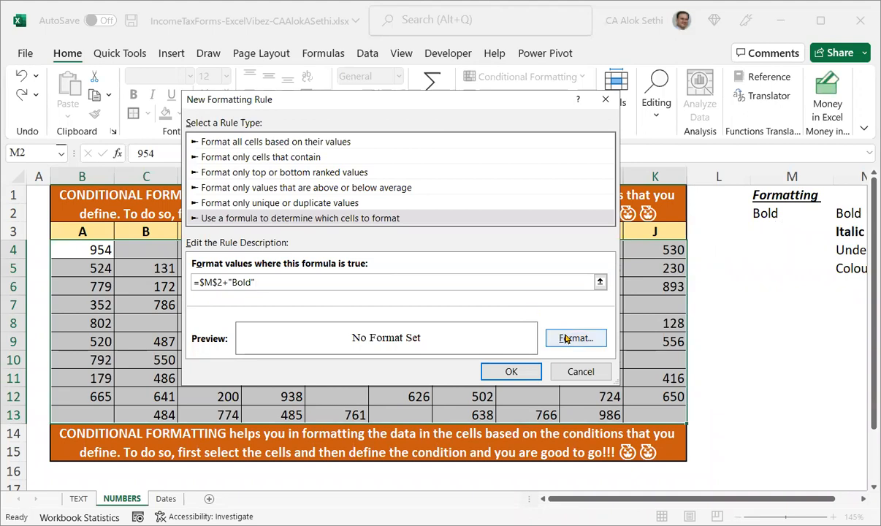
pyautogui.click(261, 102)
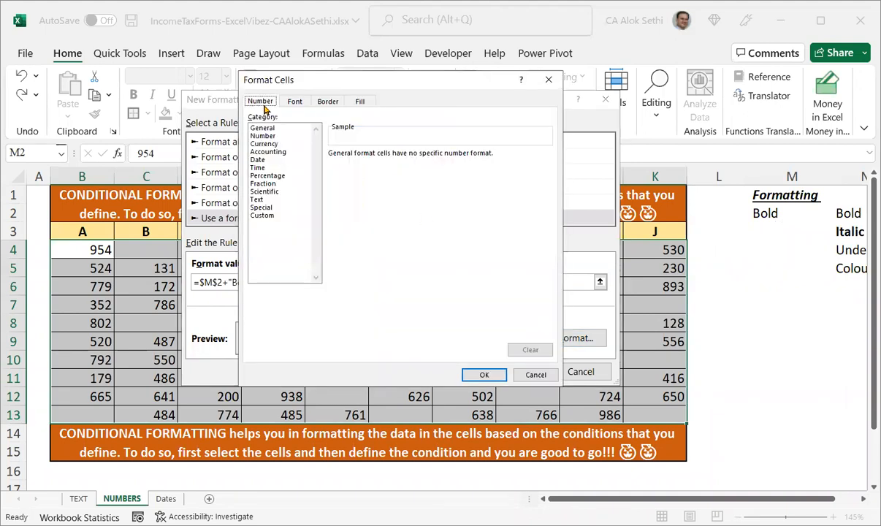
pyautogui.click(295, 103)
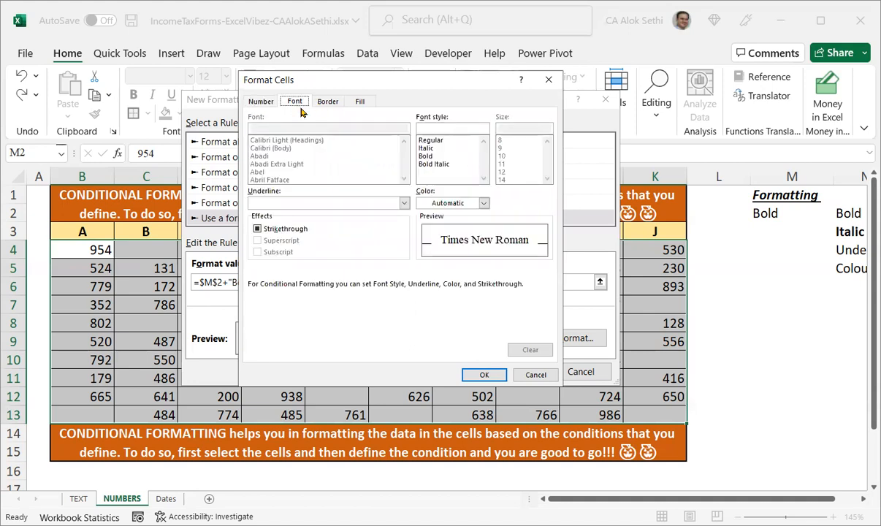
pyautogui.click(434, 157)
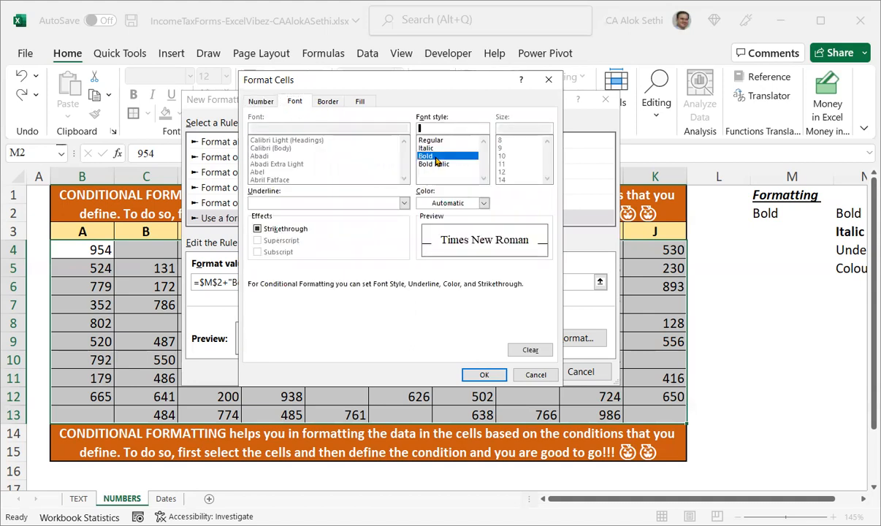
pyautogui.click(477, 374)
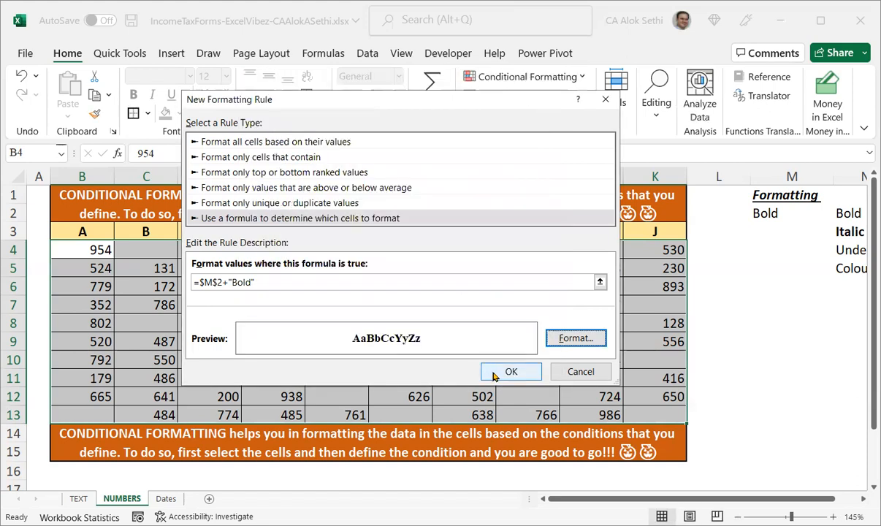
pyautogui.click(494, 374)
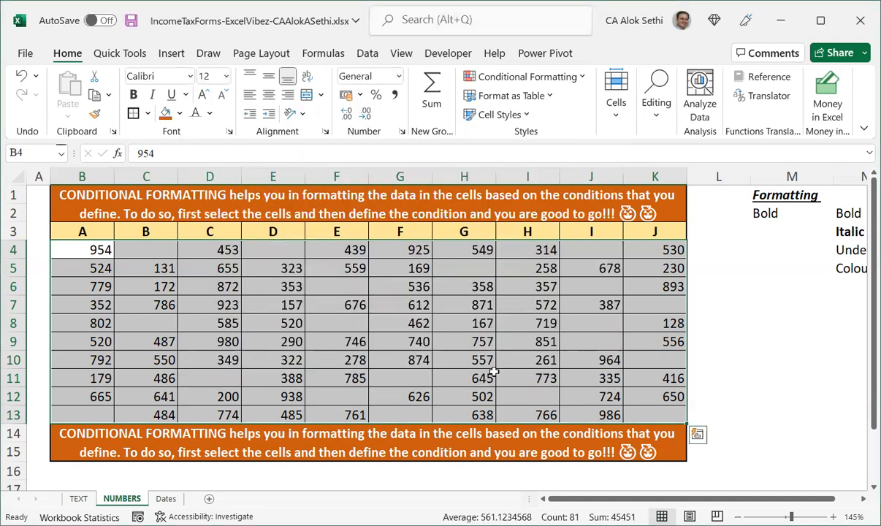
# Switch M2's dropdown to Italic and back to Bold to test the rule.
pyautogui.click(493, 372)
pyautogui.click(728, 289)
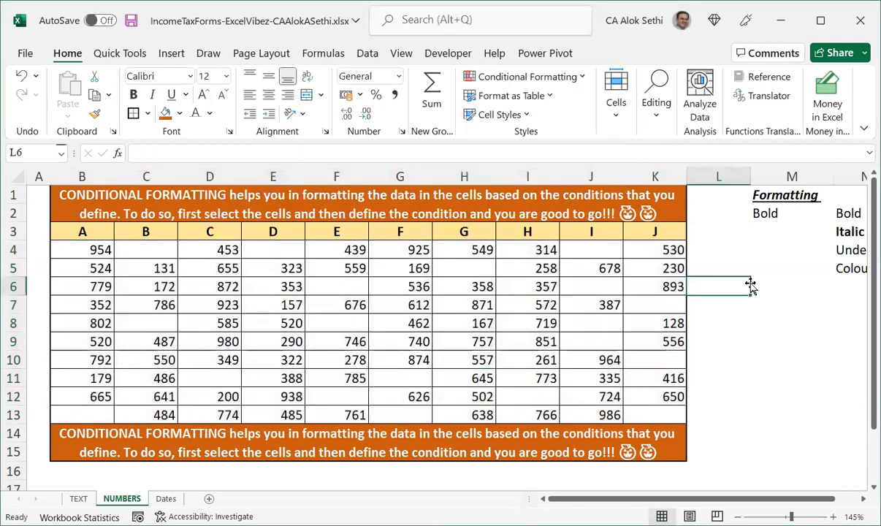
pyautogui.click(789, 217)
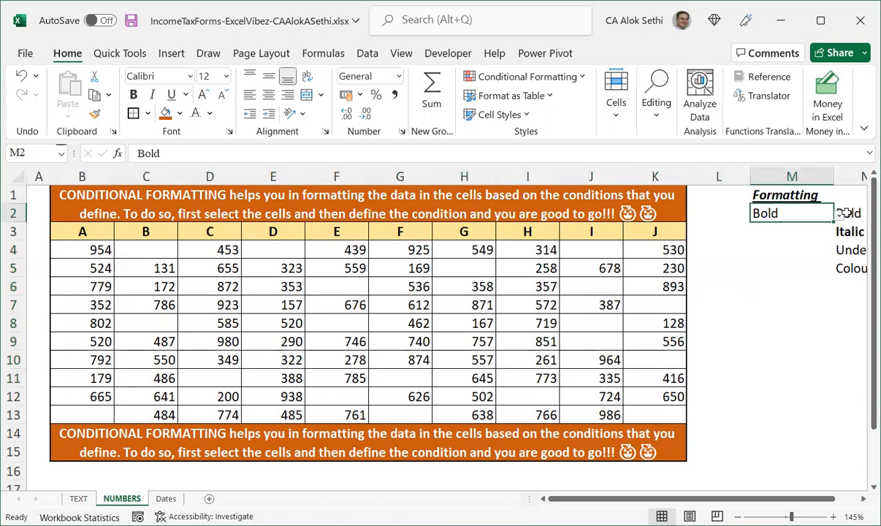
pyautogui.click(838, 214)
pyautogui.click(793, 241)
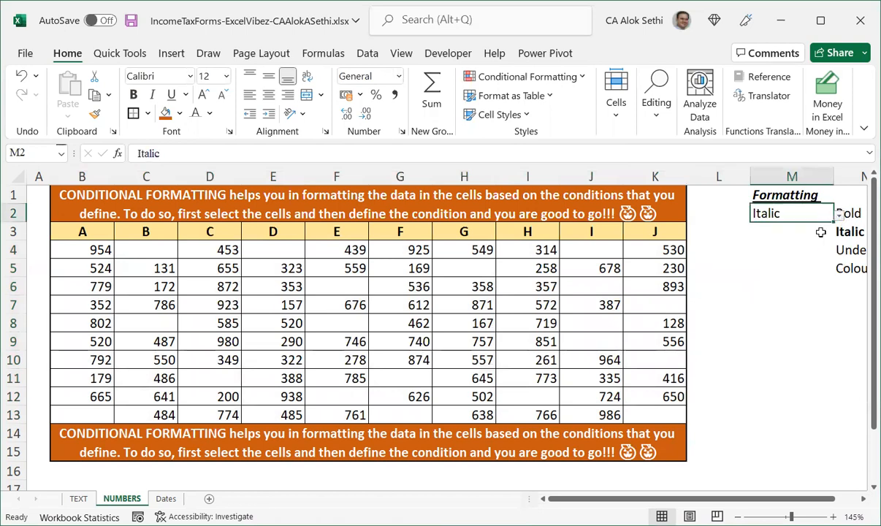
pyautogui.click(836, 215)
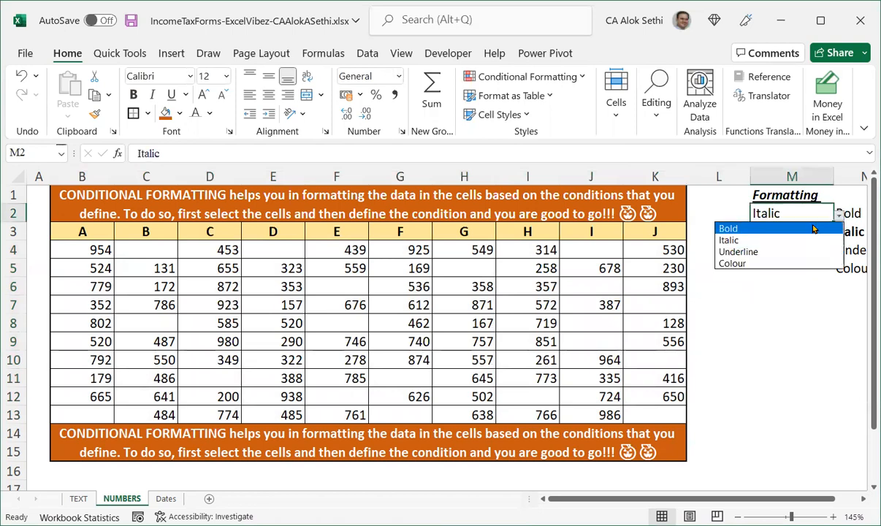
pyautogui.click(813, 228)
pyautogui.click(603, 283)
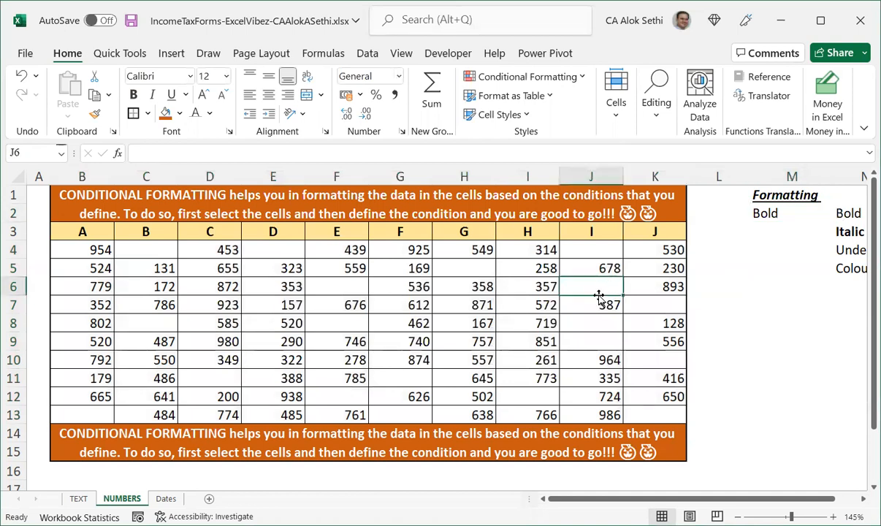
# Select the number table B4:K13 and toggle bold formatting on and off.
pyautogui.press('Left')
pyautogui.press('Left')
pyautogui.press('Left')
pyautogui.press('Left')
pyautogui.press('Left')
pyautogui.press('Left')
pyautogui.press('Left')
pyautogui.press('Left')
pyautogui.press('Left')
pyautogui.press('Up')
pyautogui.press('Up')
pyautogui.press('Right')
pyautogui.hotkey('shift', 'Down')
pyautogui.hotkey('shift', 'Down')
pyautogui.hotkey('shift', 'Down')
pyautogui.hotkey('shift', 'Down')
pyautogui.hotkey('shift', 'Down')
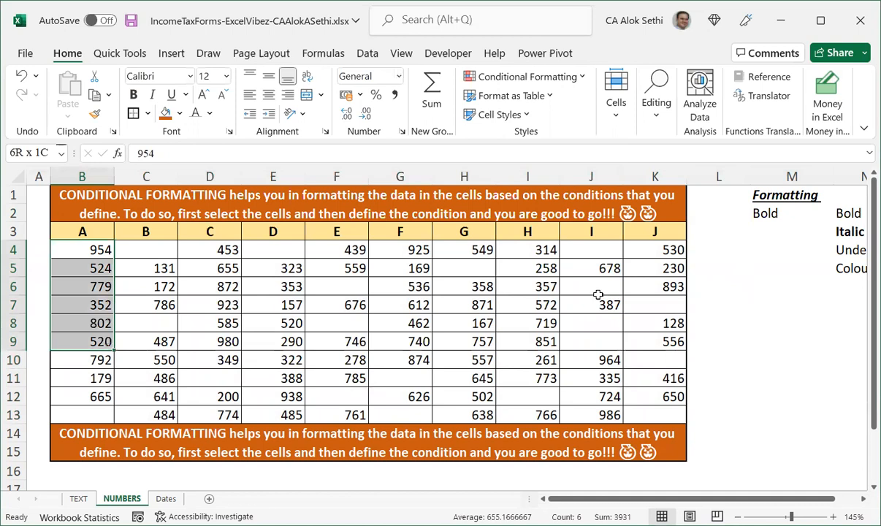
pyautogui.hotkey('shift', 'Down')
pyautogui.hotkey('shift', 'Down')
pyautogui.hotkey('shift', 'Down')
pyautogui.hotkey('shift', 'Down')
pyautogui.hotkey('shift', 'Right')
pyautogui.hotkey('shift', 'Right')
pyautogui.hotkey('shift', 'Right')
pyautogui.hotkey('shift', 'Right')
pyautogui.hotkey('shift', 'Right')
pyautogui.hotkey('shift', 'Right')
pyautogui.hotkey('shift', 'Right')
pyautogui.hotkey('shift', 'Right')
pyautogui.hotkey('shift', 'Right')
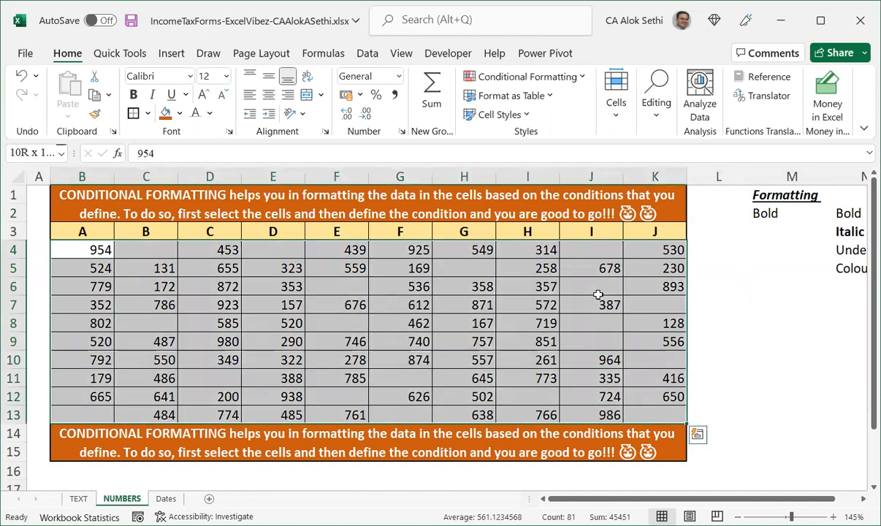
pyautogui.hotkey('ctrl', 'b')
pyautogui.hotkey('ctrl', 'b')
pyautogui.hotkey('ctrl', 'b')
pyautogui.hotkey('ctrl', 'b')
pyautogui.moveTo(730, 283); pyautogui.dragTo(729, 266)
pyautogui.click(765, 213)
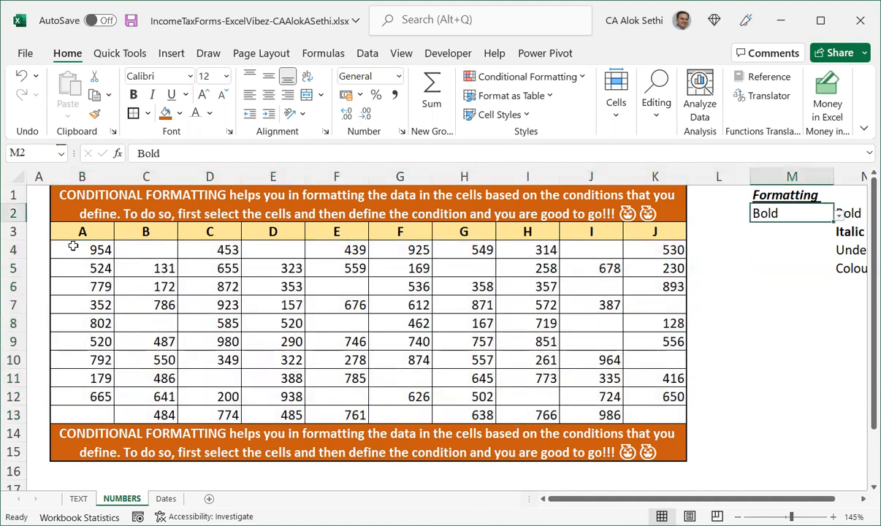
# Select B4:K13 and open the conditional formatting rules manager.
pyautogui.click(63, 250)
pyautogui.hotkey('shift', 'Down')
pyautogui.hotkey('shift', 'Down')
pyautogui.hotkey('shift', 'Down')
pyautogui.hotkey('shift', 'Down')
pyautogui.hotkey('shift', 'Down')
pyautogui.hotkey('shift', 'Down')
pyautogui.hotkey('shift', 'Down')
pyautogui.hotkey('shift', 'Down')
pyautogui.hotkey('shift', 'Down')
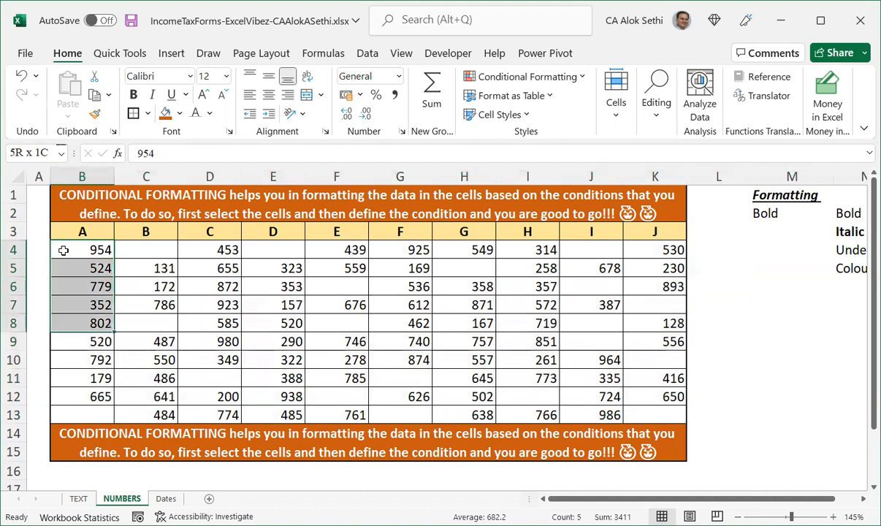
pyautogui.hotkey('shift', 'Right')
pyautogui.hotkey('shift', 'Right')
pyautogui.hotkey('shift', 'Right')
pyautogui.hotkey('shift', 'Right')
pyautogui.hotkey('shift', 'Right')
pyautogui.hotkey('shift', 'Right')
pyautogui.hotkey('shift', 'Right')
pyautogui.hotkey('shift', 'Right')
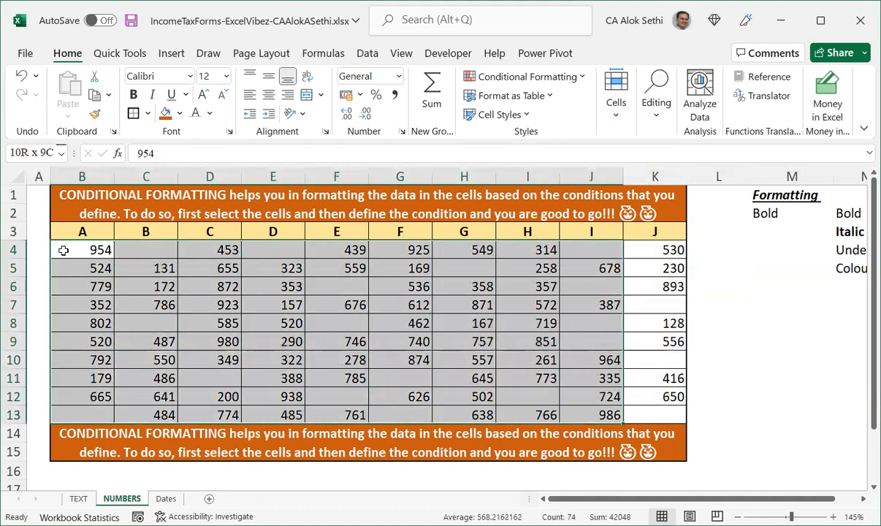
pyautogui.hotkey('shift', 'Right')
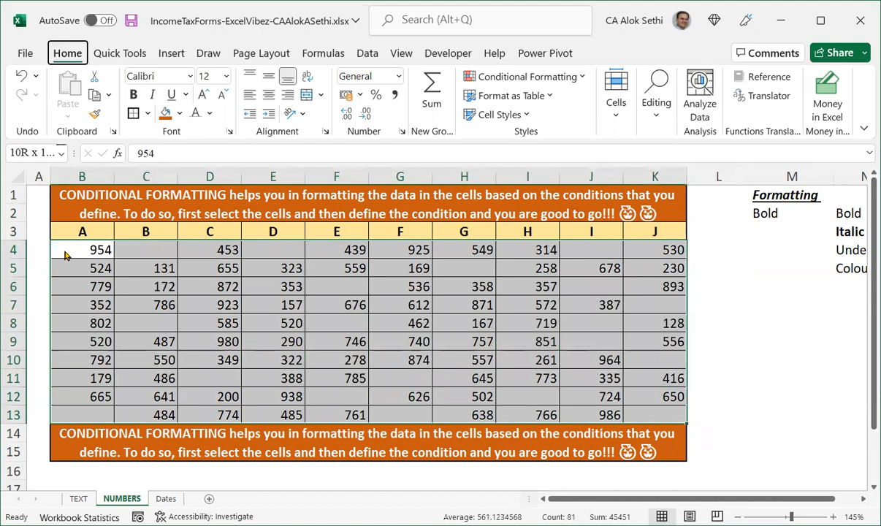
pyautogui.press('l')
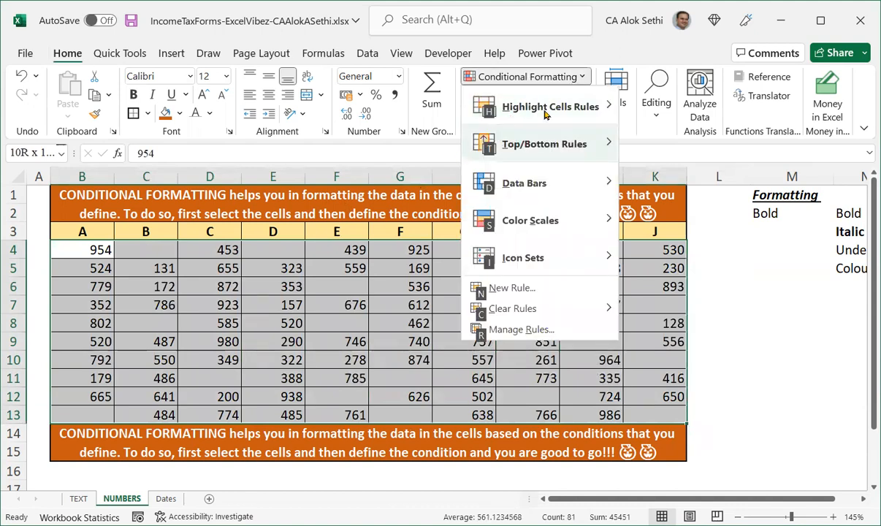
pyautogui.press('h')
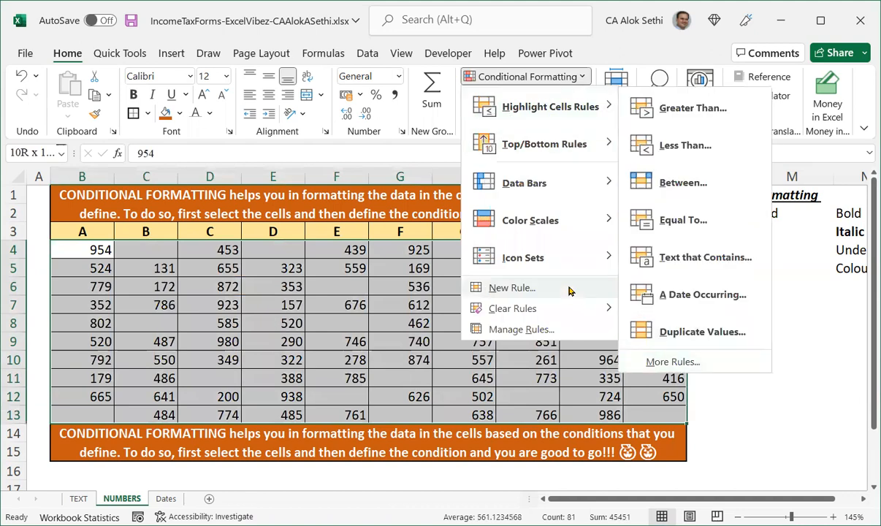
pyautogui.click(541, 329)
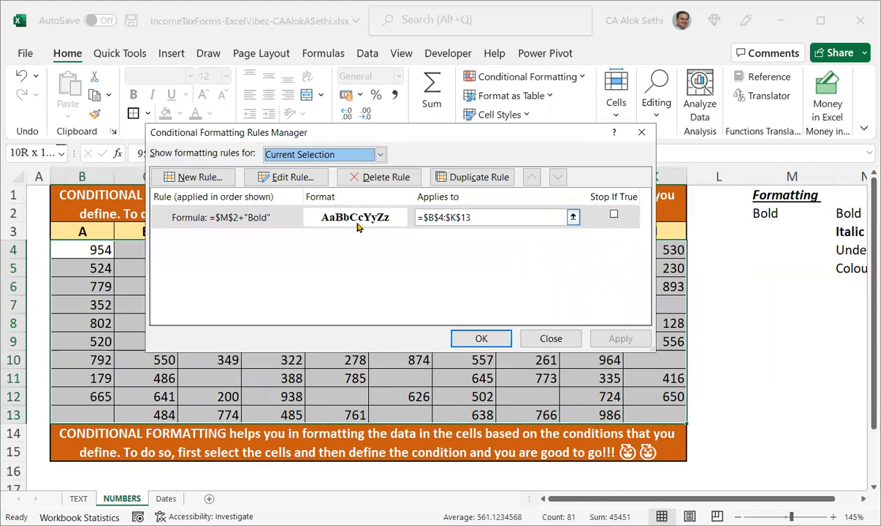
# Edit the rule's formula to =$M$2="Bold" and apply the change.
pyautogui.click(287, 178)
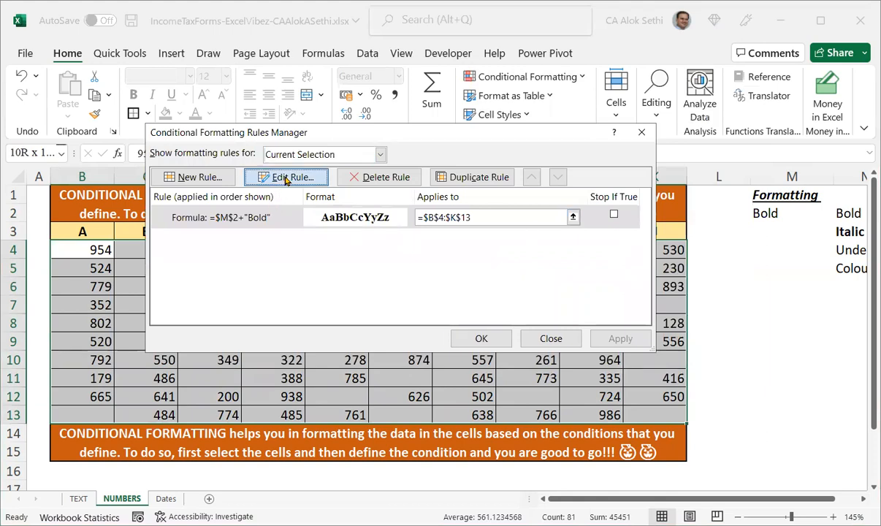
pyautogui.click(286, 276)
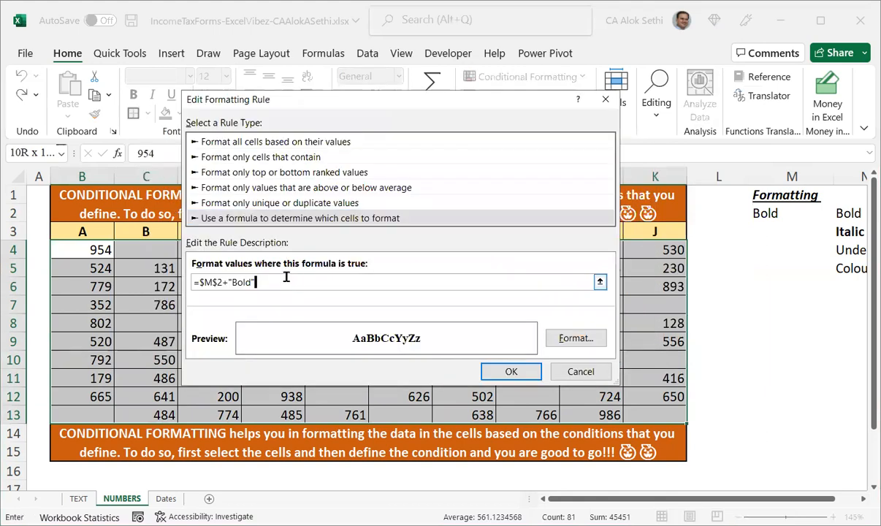
pyautogui.press('BackSpace')
pyautogui.press('BackSpace')
pyautogui.press('BackSpace')
pyautogui.press('BackSpace')
pyautogui.press('BackSpace')
pyautogui.press('BackSpace')
pyautogui.press('BackSpace')
pyautogui.write('="Bold"')
pyautogui.click(491, 372)
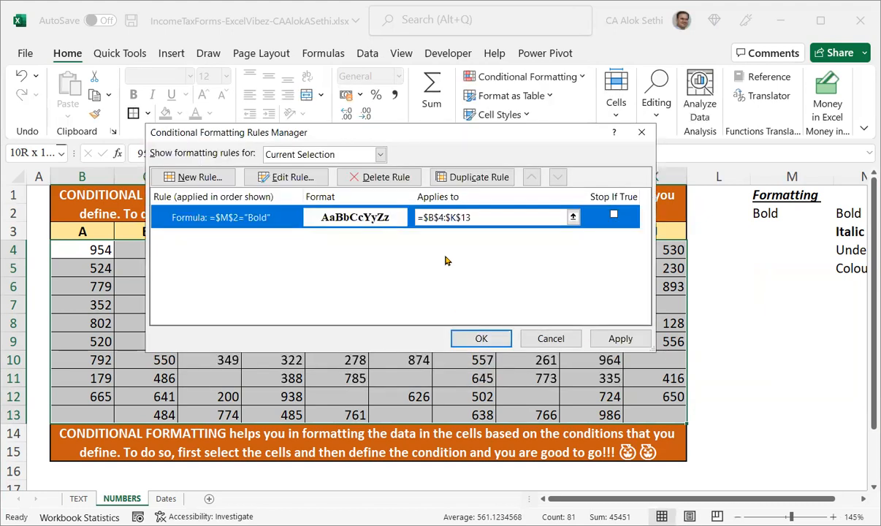
pyautogui.click(468, 340)
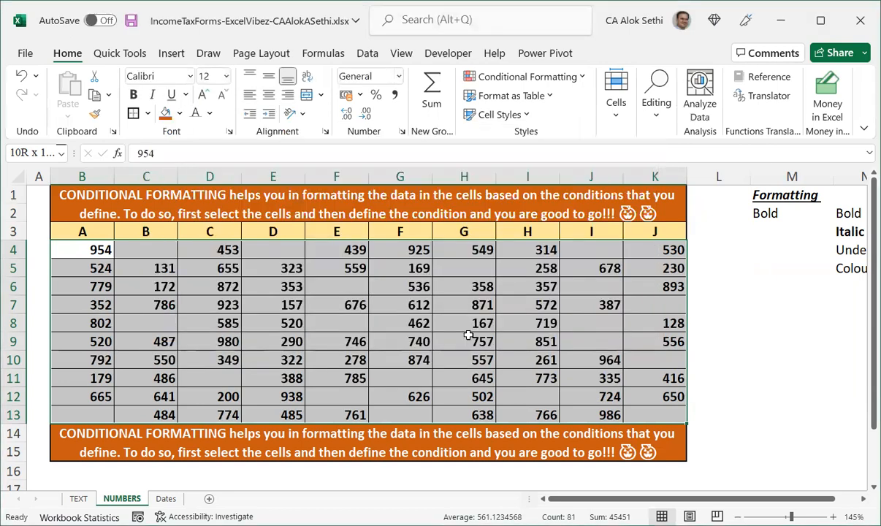
# Switch M2's dropdown between Italic and Bold, ending on Italic.
pyautogui.click(714, 289)
pyautogui.click(772, 212)
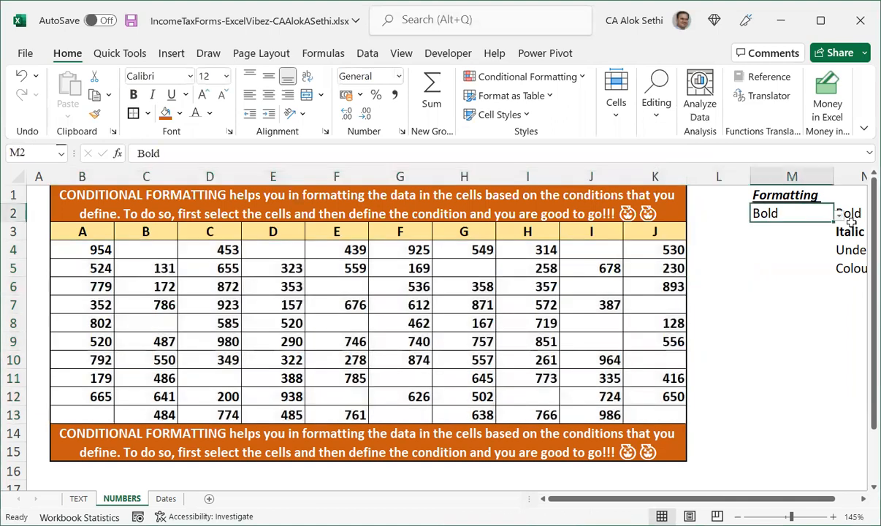
pyautogui.click(839, 221)
pyautogui.click(795, 238)
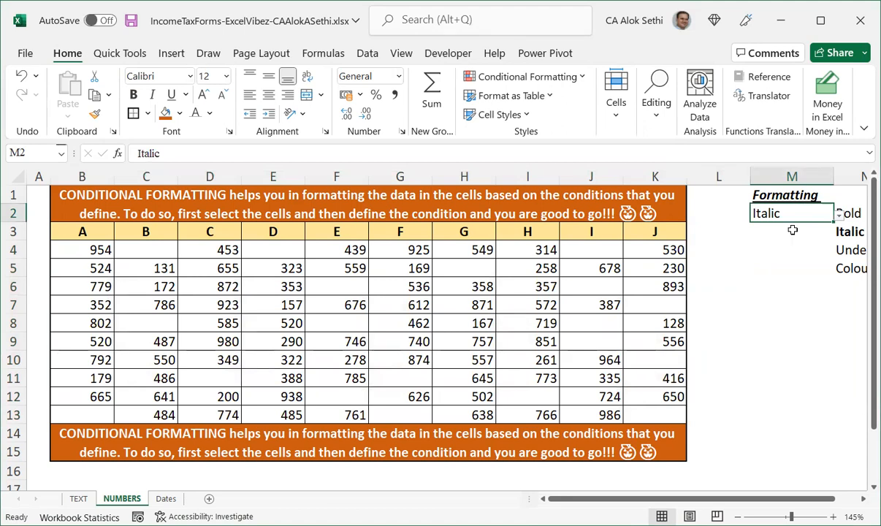
pyautogui.hotkey('alt', 'Down')
pyautogui.click(810, 230)
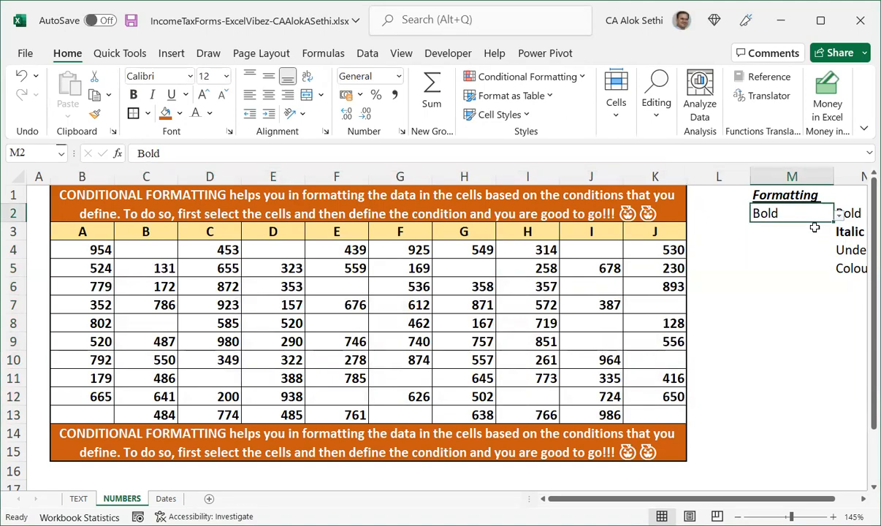
pyautogui.click(838, 214)
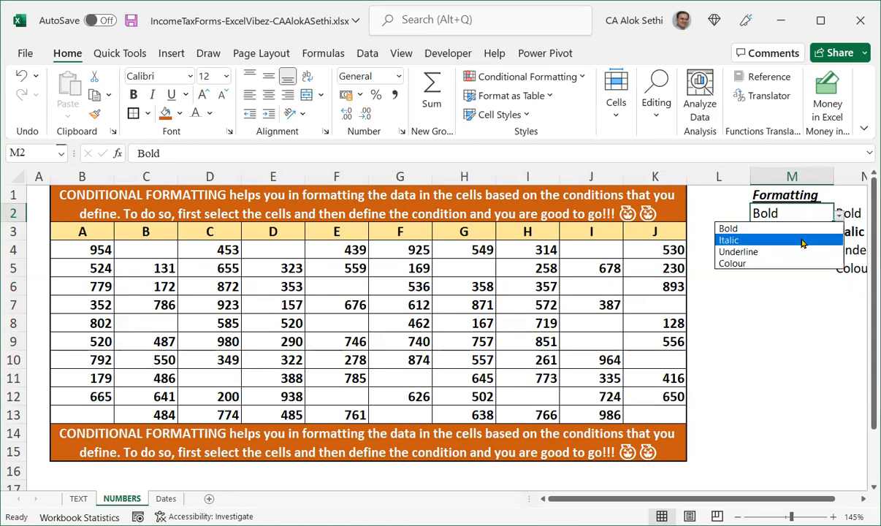
pyautogui.click(801, 243)
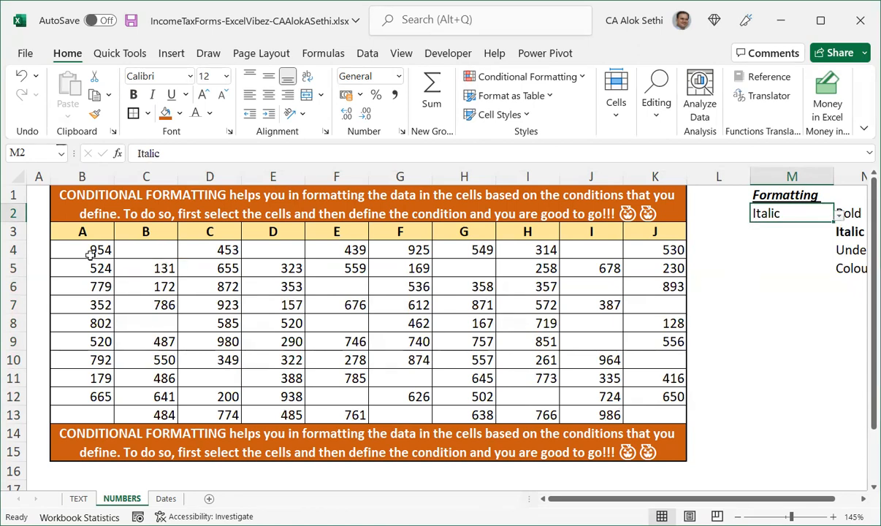
# Select the number table B4:K13.
pyautogui.moveTo(90, 249); pyautogui.dragTo(106, 289)
pyautogui.hotkey('shift', 'Down')
pyautogui.hotkey('shift', 'Down')
pyautogui.hotkey('shift', 'Down')
pyautogui.hotkey('shift', 'Down')
pyautogui.hotkey('shift', 'Down')
pyautogui.hotkey('shift', 'Down')
pyautogui.hotkey('shift', 'Down')
pyautogui.hotkey('shift', 'Down')
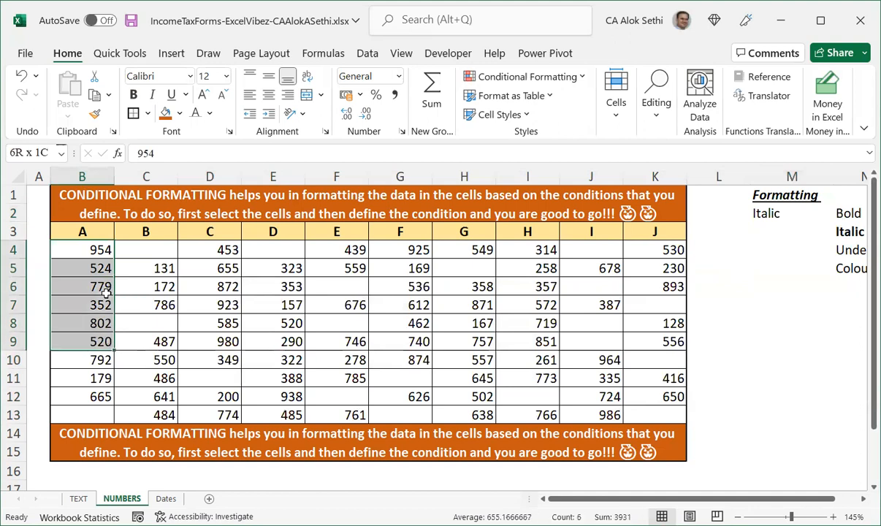
pyautogui.hotkey('shift', 'Right')
pyautogui.hotkey('shift', 'Right')
pyautogui.hotkey('shift', 'Right')
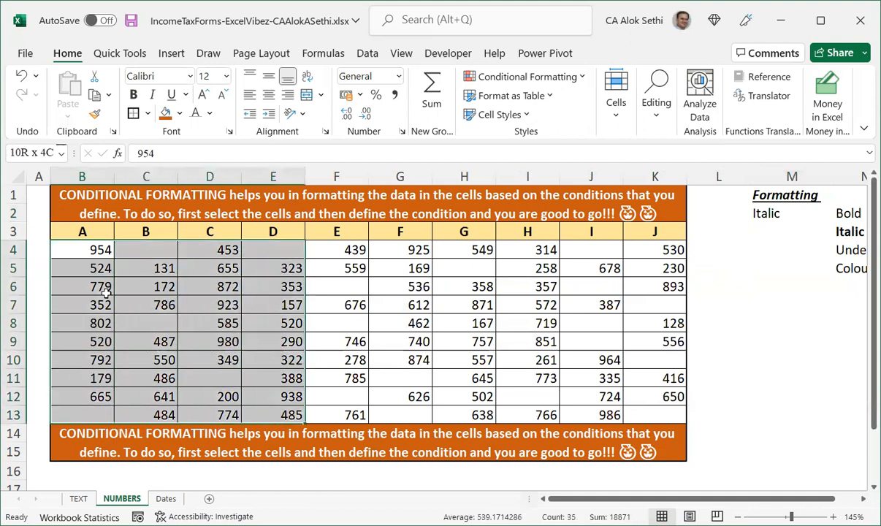
pyautogui.hotkey('shift', 'Right')
pyautogui.hotkey('shift', 'Right')
pyautogui.hotkey('shift', 'Right')
pyautogui.hotkey('shift', 'Right')
pyautogui.hotkey('shift', 'Right')
pyautogui.hotkey('shift', 'Right')
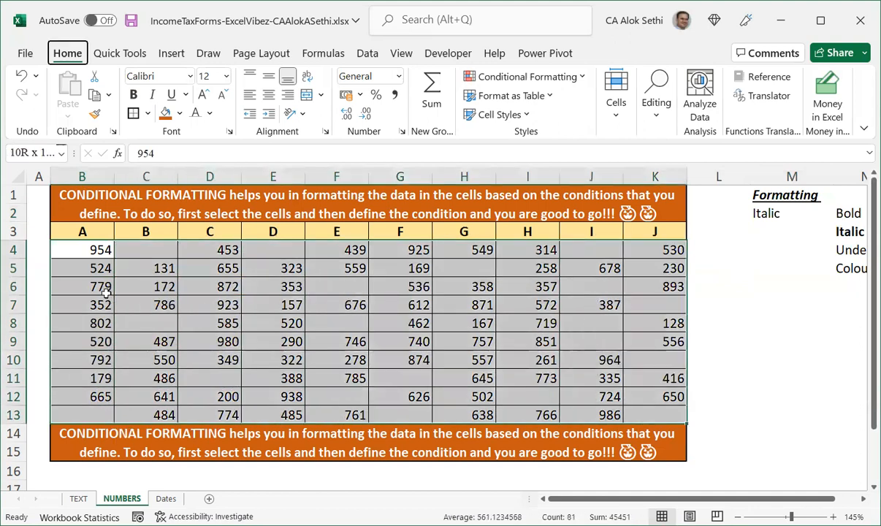
pyautogui.hotkey('alt', 'a')
pyautogui.press('v')
pyautogui.press('v')
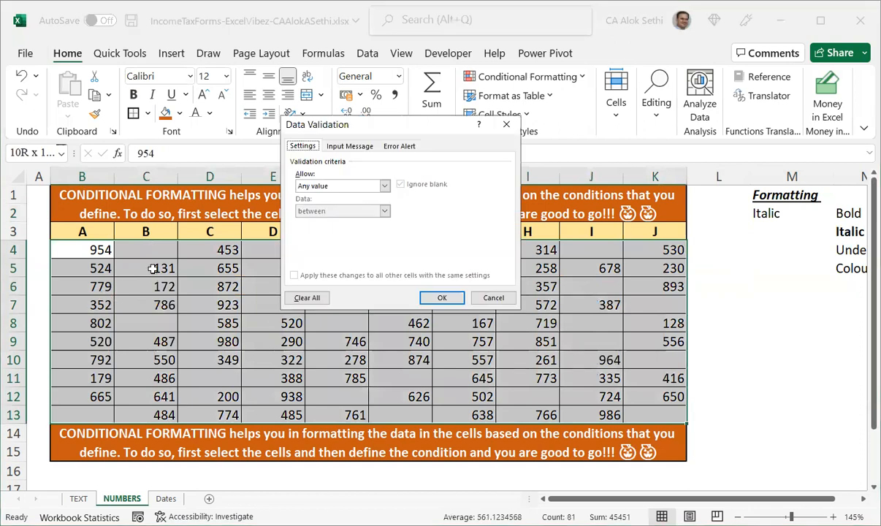
pyautogui.press('Escape')
# Start a new conditional formatting rule for B4:K13 using the formula =m2="Italic".
pyautogui.press('alt')
pyautogui.press('h')
pyautogui.press('l')
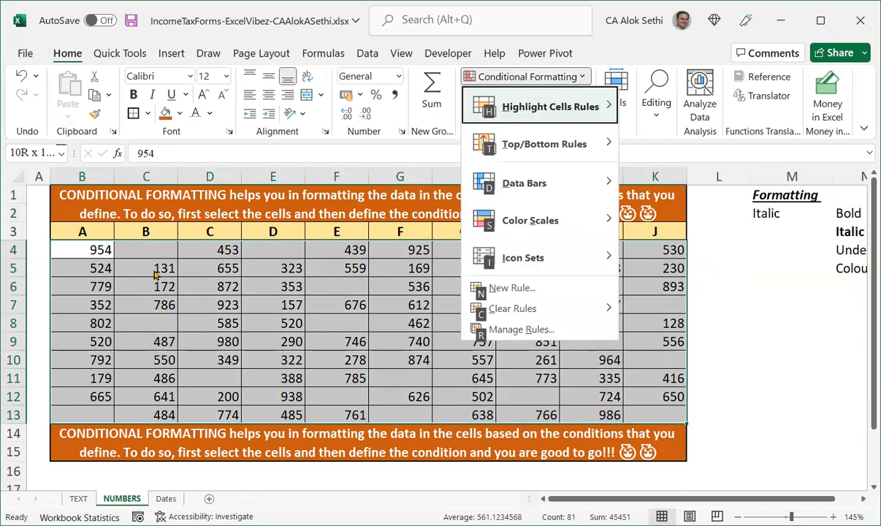
pyautogui.press('n')
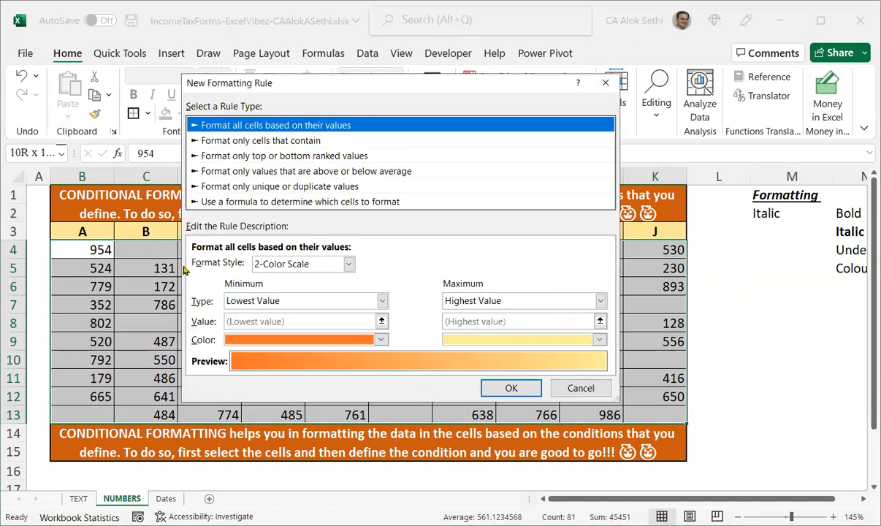
pyautogui.click(234, 208)
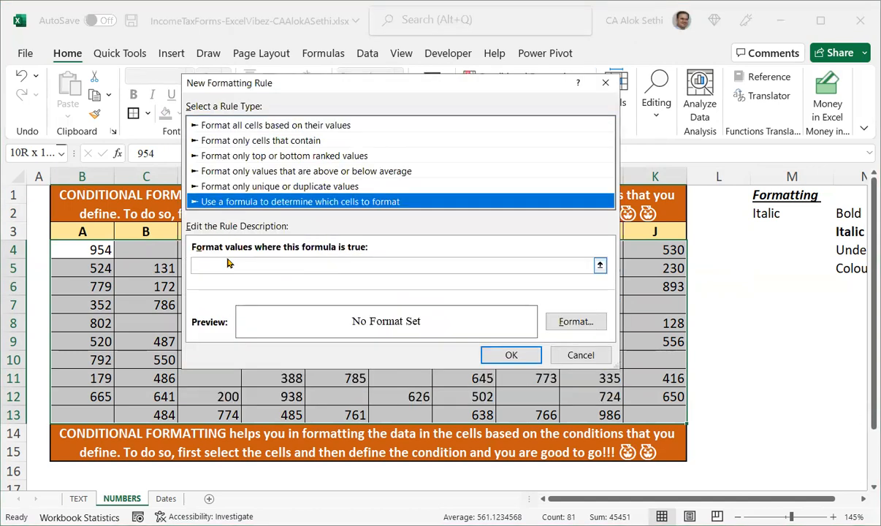
pyautogui.click(218, 261)
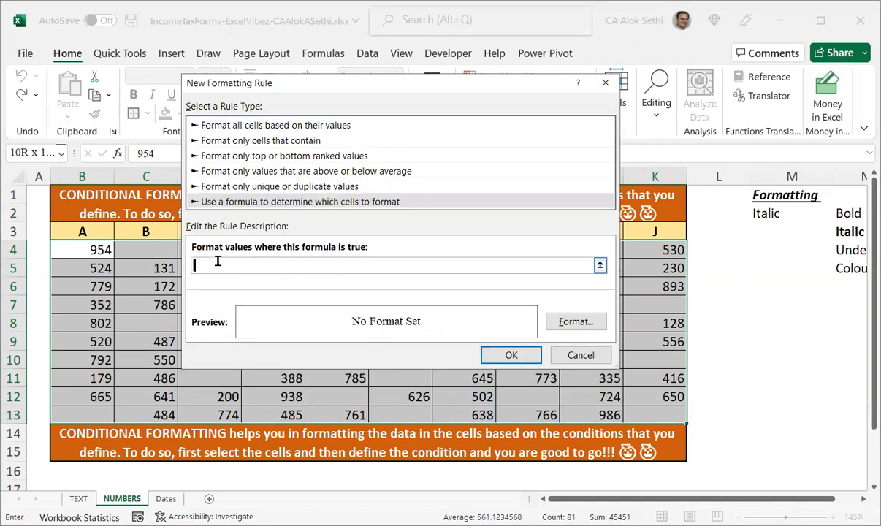
pyautogui.write('=m2="Italic"')
# Set the rule's format to Italic font style and save the new rule.
pyautogui.click(562, 326)
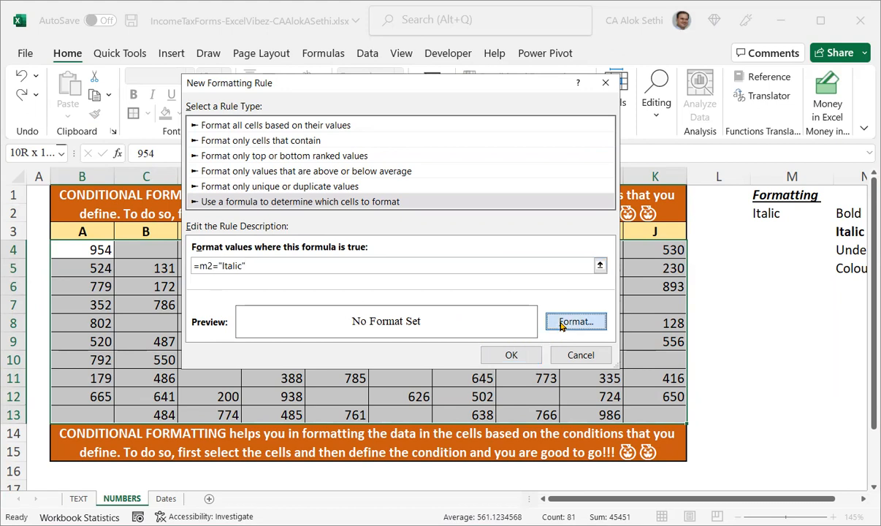
pyautogui.click(430, 124)
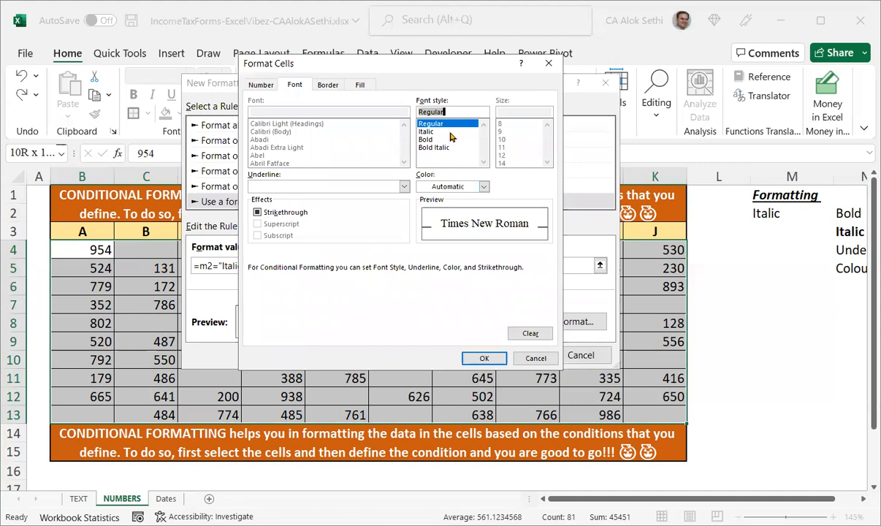
pyautogui.click(447, 131)
pyautogui.click(481, 359)
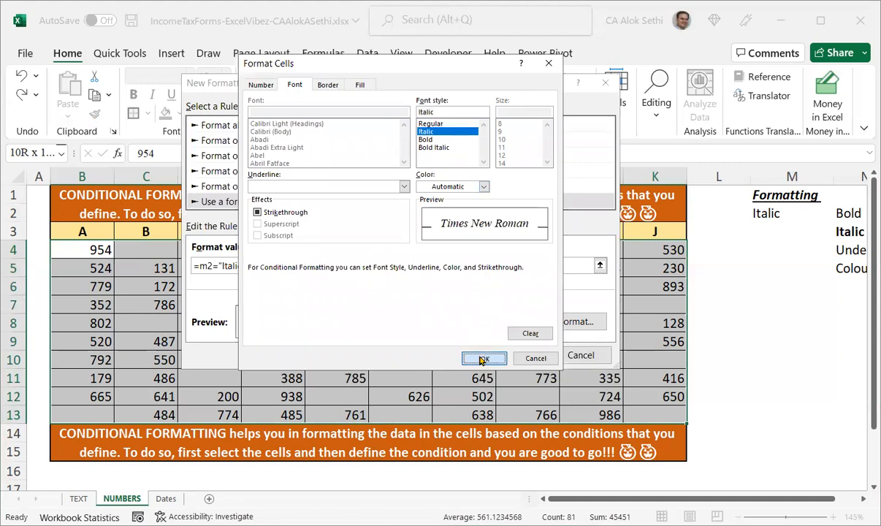
pyautogui.click(502, 355)
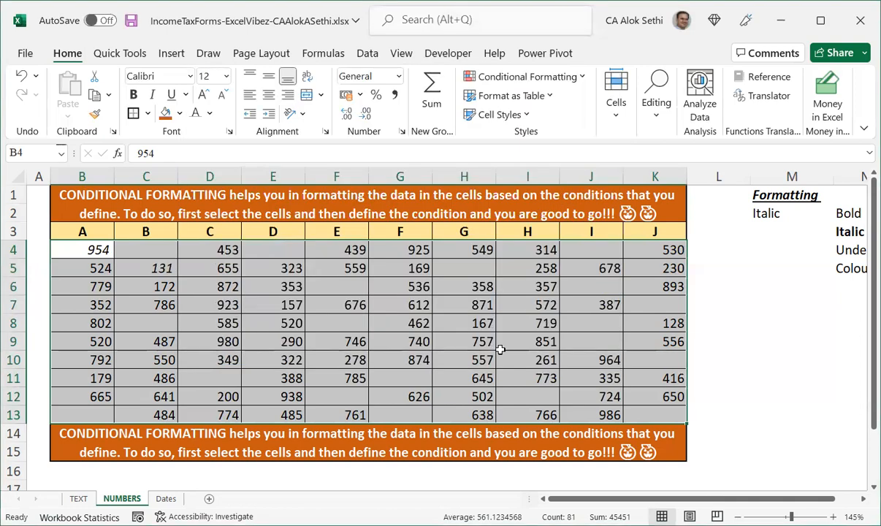
# Switch M2's dropdown to Bold and then back to Italic.
pyautogui.click(164, 268)
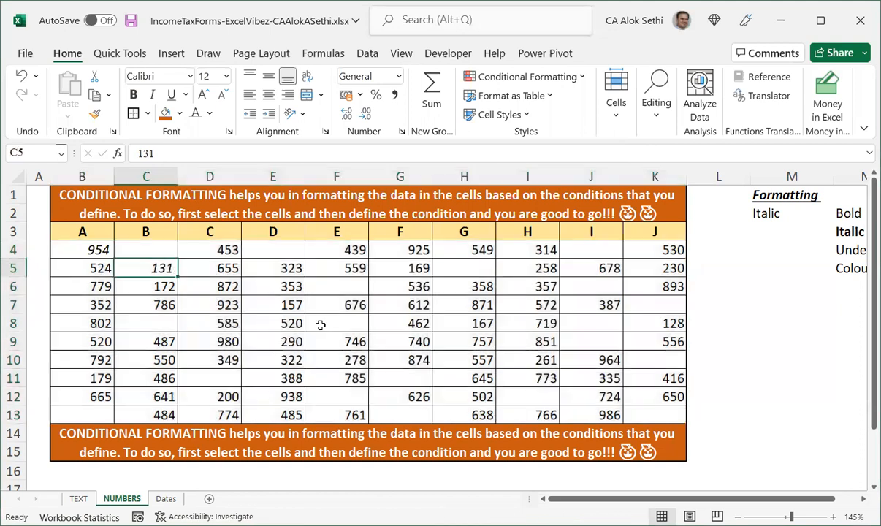
pyautogui.click(780, 215)
pyautogui.hotkey('alt', 'Down')
pyautogui.press('Up')
pyautogui.press('Return')
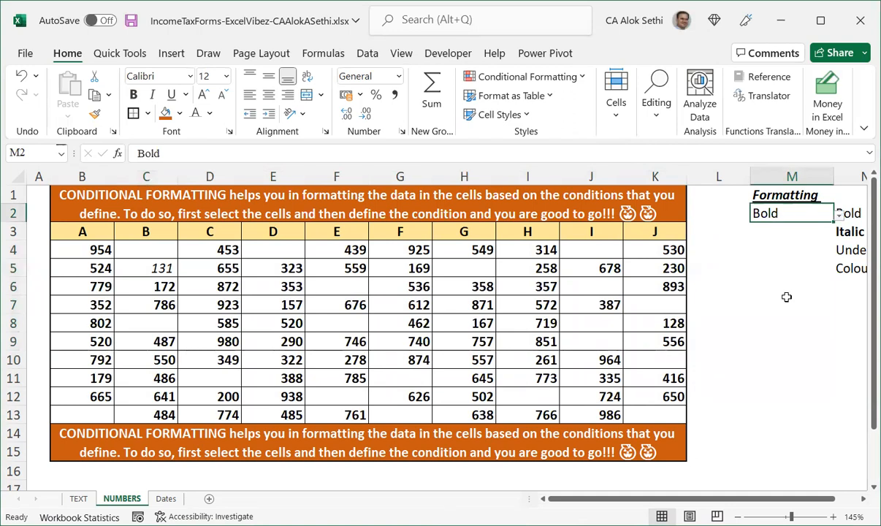
pyautogui.hotkey('alt', 'Down')
pyautogui.press('Down')
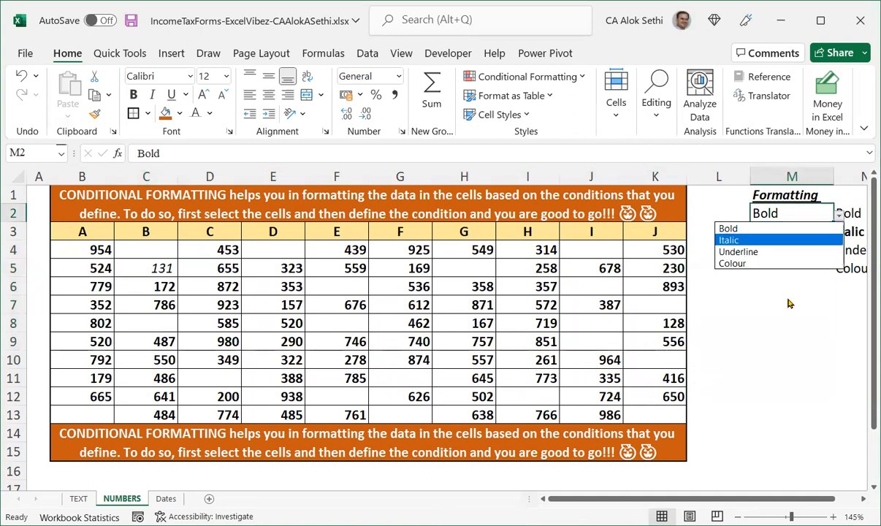
pyautogui.press('Return')
# Select B4:K13 and review its rules in the conditional formatting rules manager.
pyautogui.press('Left')
pyautogui.press('Left')
pyautogui.press('Left')
pyautogui.press('Left')
pyautogui.press('Left')
pyautogui.press('Left')
pyautogui.press('Left')
pyautogui.press('Left')
pyautogui.press('Left')
pyautogui.press('Left')
pyautogui.press('Left')
pyautogui.press('Left')
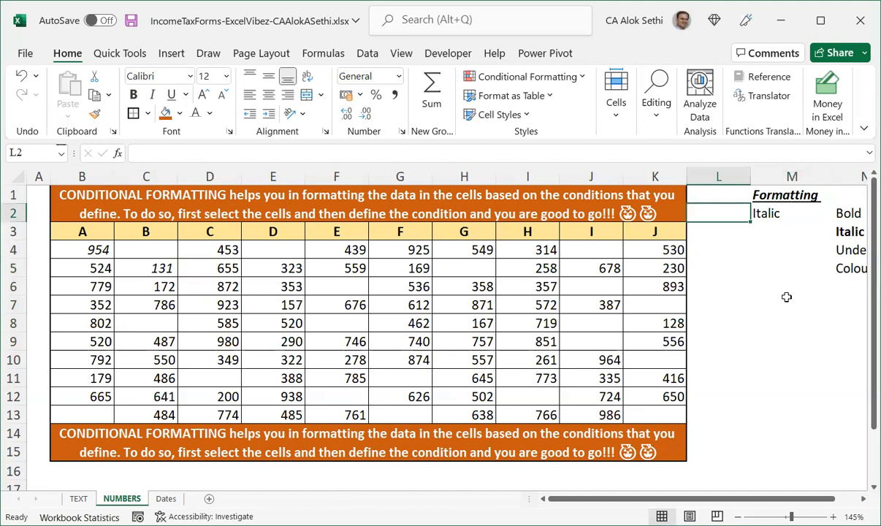
pyautogui.press('Right')
pyautogui.press('Down')
pyautogui.press('Down')
pyautogui.press('Down')
pyautogui.press('Up')
pyautogui.hotkey('shift', 'Down')
pyautogui.hotkey('shift', 'Down')
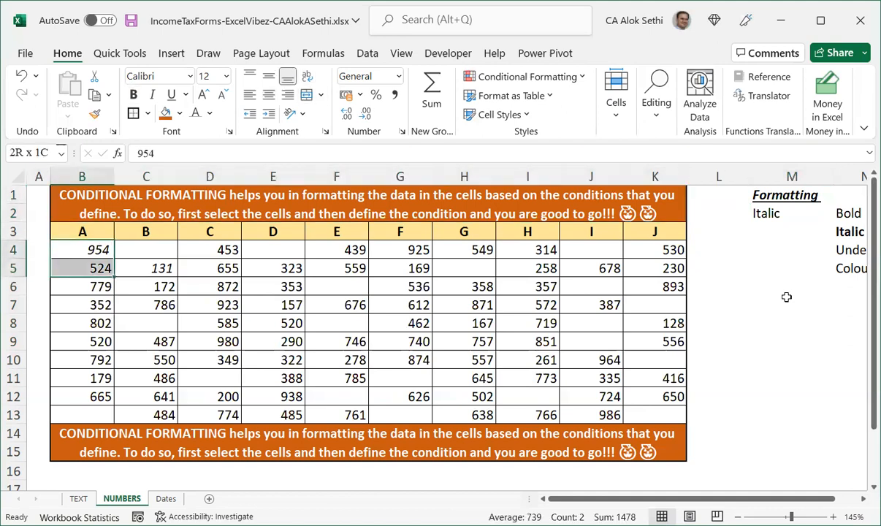
pyautogui.hotkey('shift', 'Down')
pyautogui.hotkey('shift', 'Down')
pyautogui.hotkey('shift', 'Down')
pyautogui.hotkey('shift', 'Down')
pyautogui.hotkey('shift', 'Down')
pyautogui.hotkey('shift', 'Down')
pyautogui.hotkey('shift', 'Down')
pyautogui.hotkey('shift', 'Right')
pyautogui.hotkey('shift', 'Right')
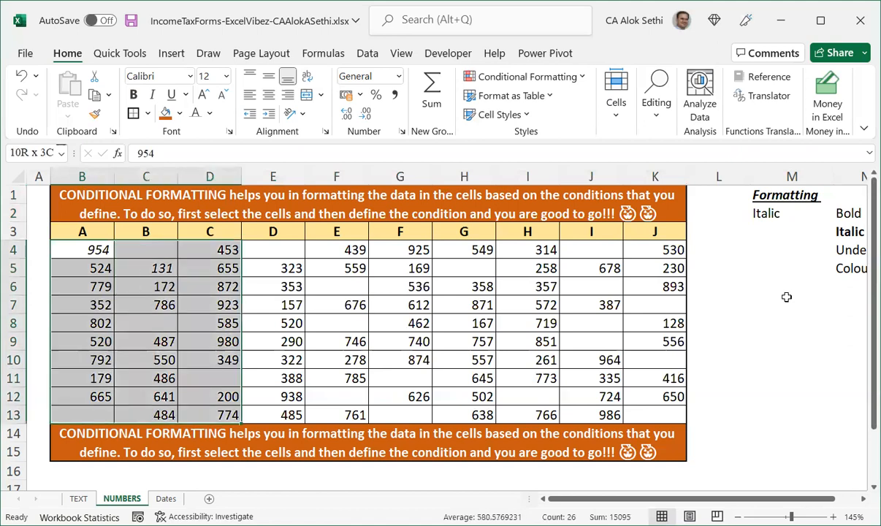
pyautogui.hotkey('shift', 'Right')
pyautogui.hotkey('shift', 'Right')
pyautogui.hotkey('shift', 'Right')
pyautogui.hotkey('shift', 'Right')
pyautogui.hotkey('shift', 'Right')
pyautogui.hotkey('shift', 'Right')
pyautogui.hotkey('shift', 'Right')
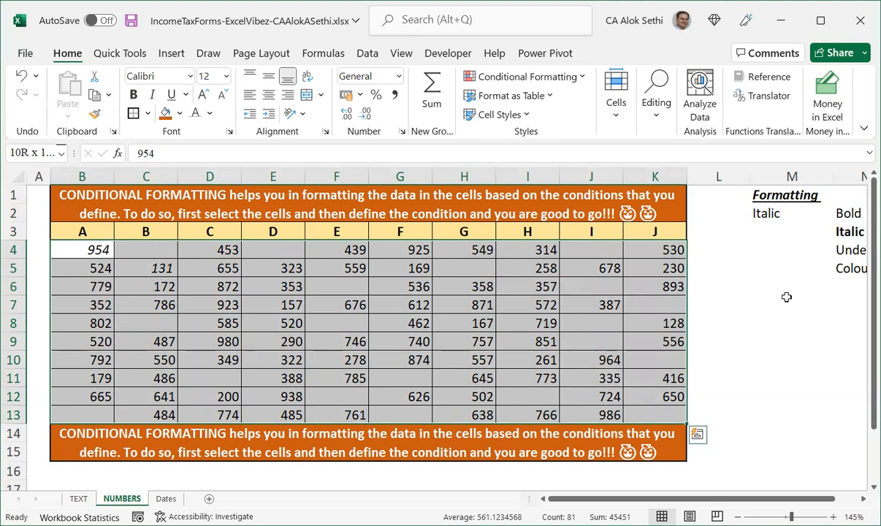
pyautogui.press('alt')
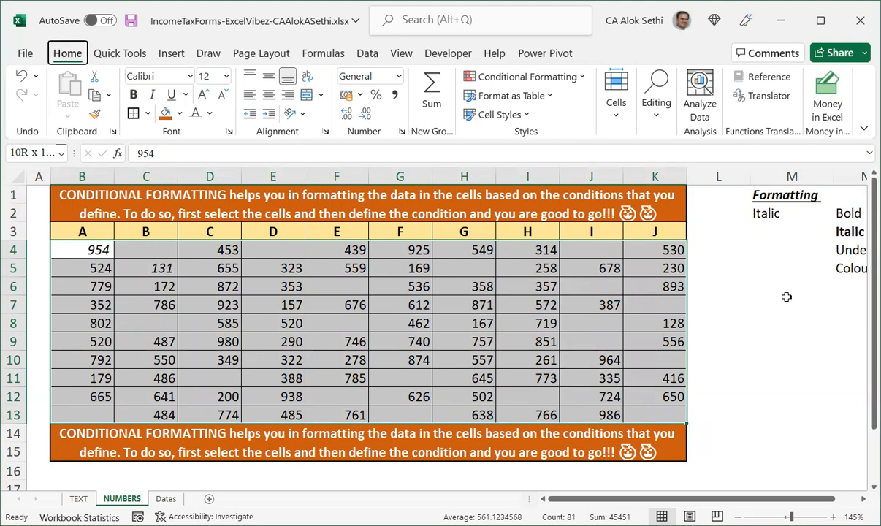
pyautogui.press('h')
pyautogui.press('l')
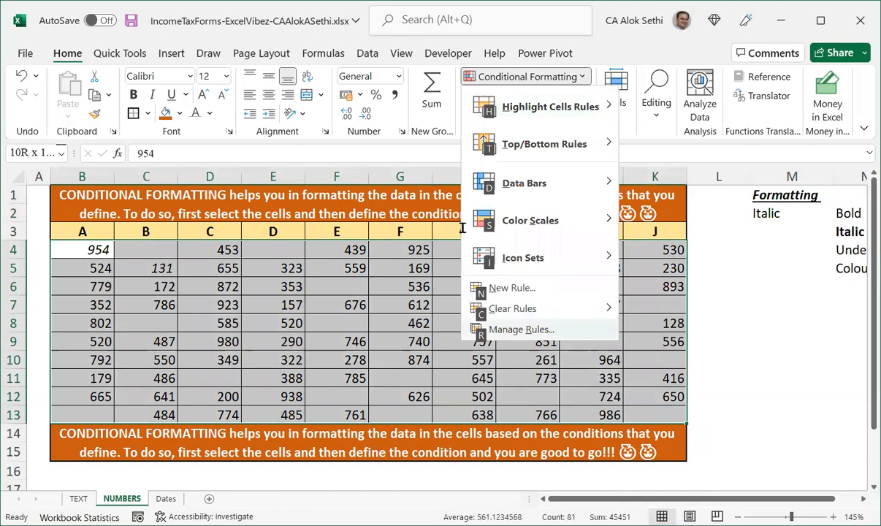
pyautogui.press('r')
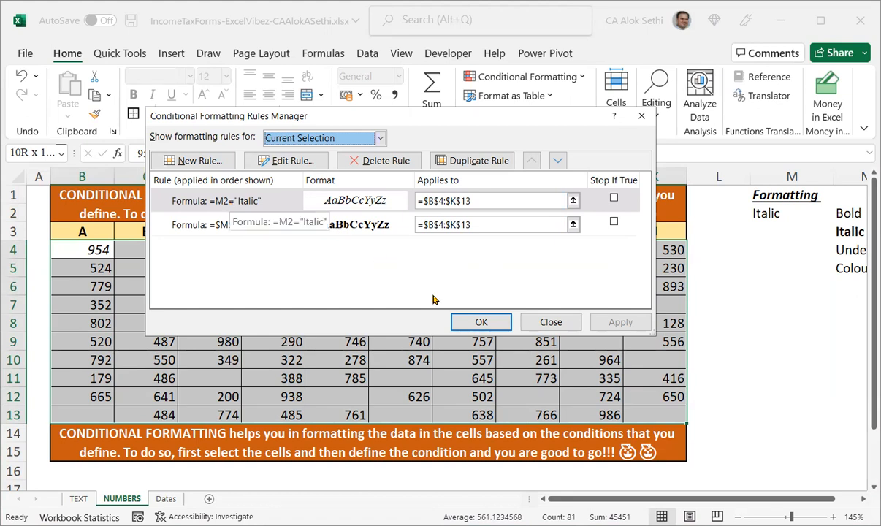
pyautogui.click(465, 321)
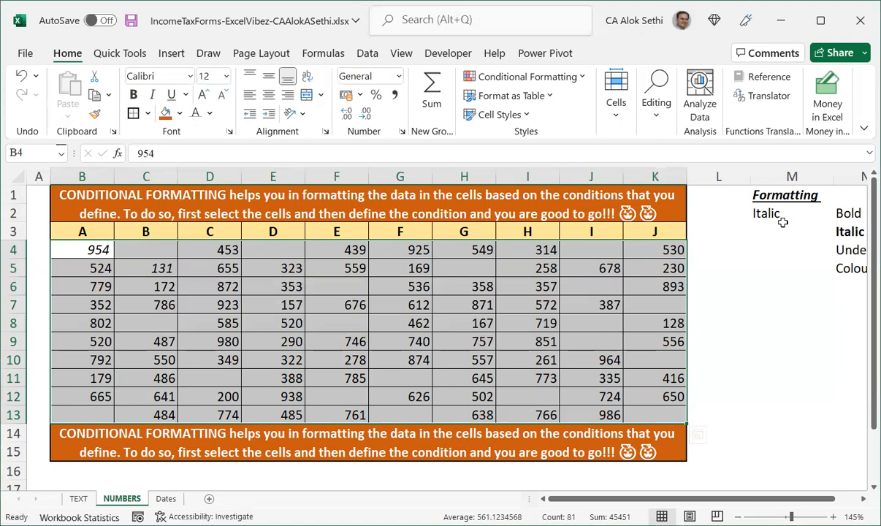
# Test the rules by choosing Bold and then Italic from M2's dropdown.
pyautogui.click(759, 212)
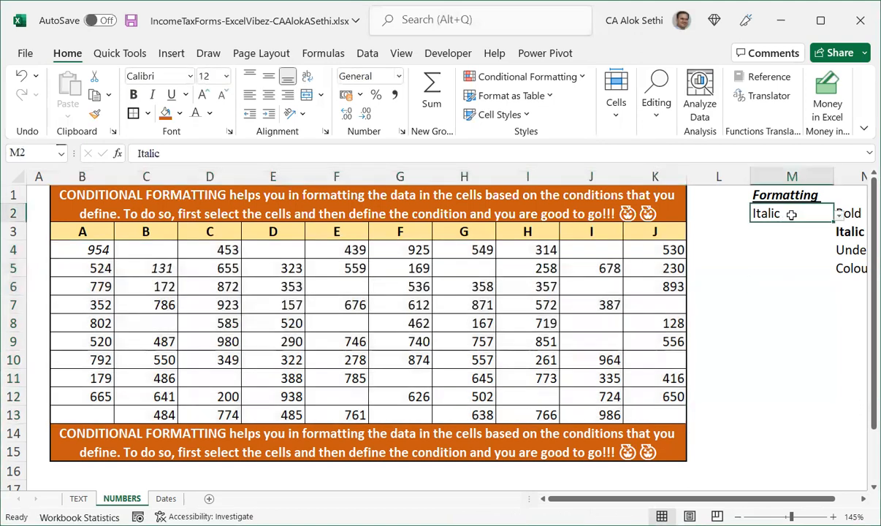
pyautogui.click(839, 214)
pyautogui.click(793, 228)
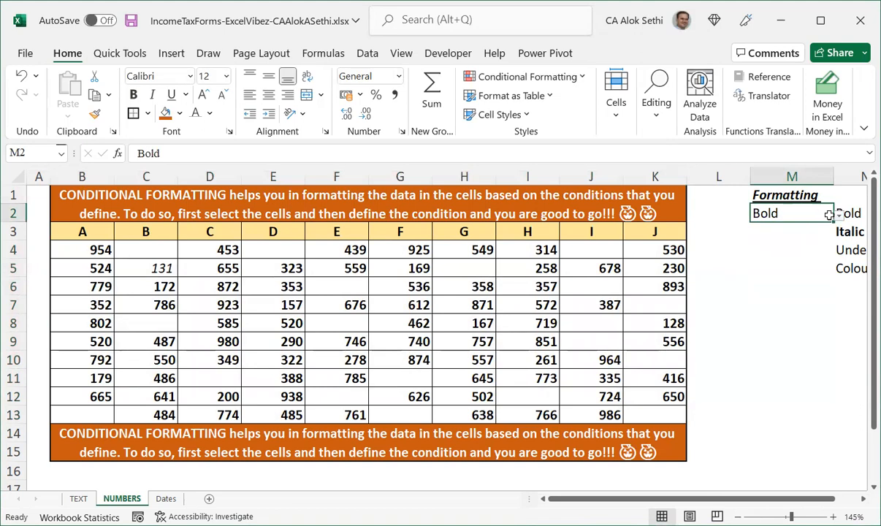
pyautogui.hotkey('alt', 'Down')
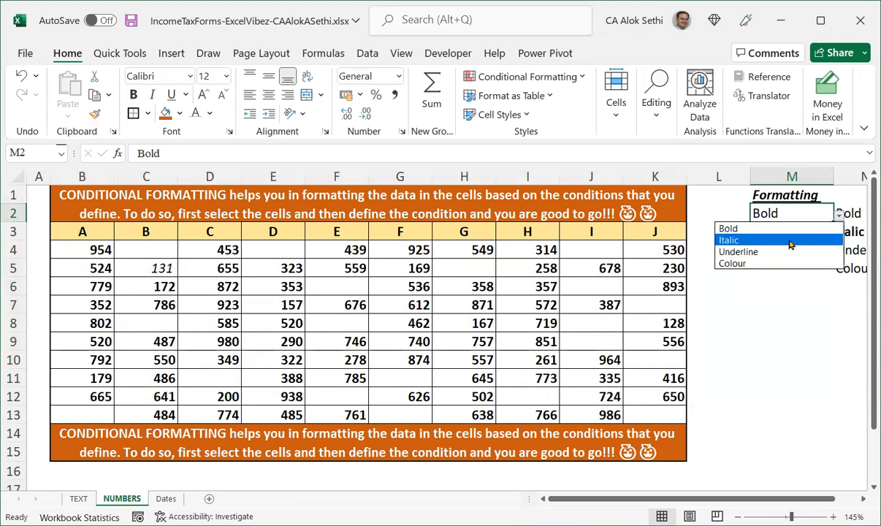
pyautogui.click(790, 241)
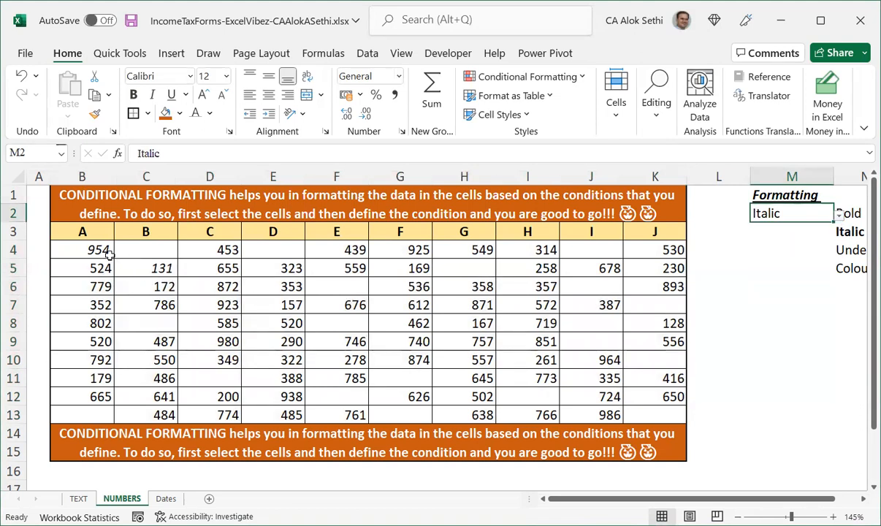
# Select B4:K13 and open the conditional formatting rules manager.
pyautogui.click(108, 252)
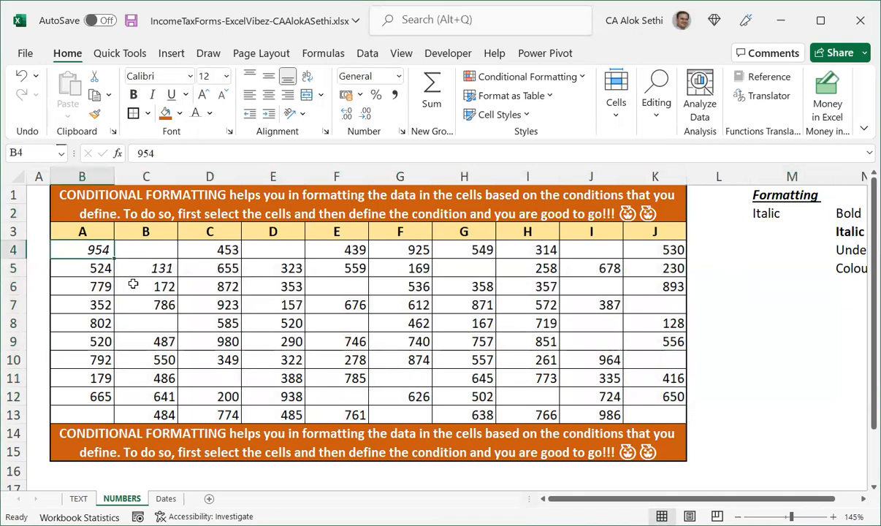
pyautogui.hotkey('shift', 'Down')
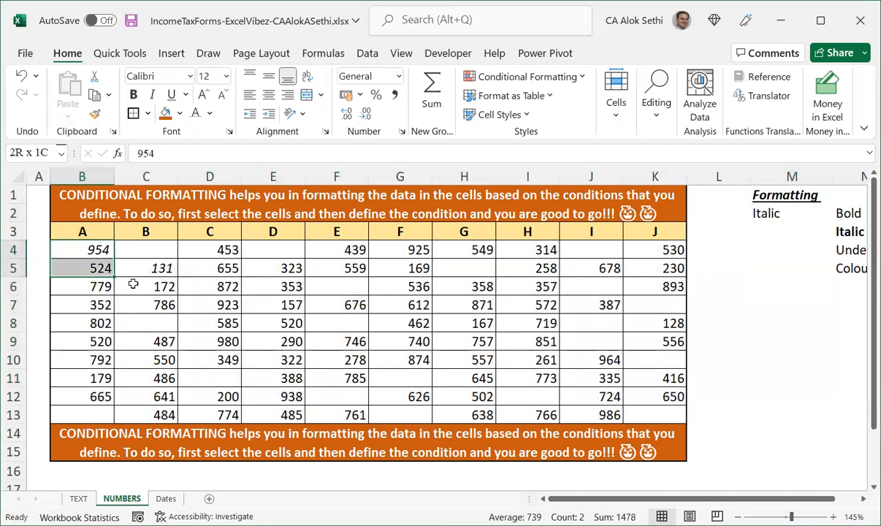
pyautogui.hotkey('shift', 'Down')
pyautogui.hotkey('shift', 'Down')
pyautogui.hotkey('shift', 'Down')
pyautogui.hotkey('shift', 'Down')
pyautogui.hotkey('shift', 'Down')
pyautogui.hotkey('shift', 'Down')
pyautogui.hotkey('shift', 'Down')
pyautogui.hotkey('shift', 'Down')
pyautogui.hotkey('shift', 'Down')
pyautogui.hotkey('shift', 'Right')
pyautogui.hotkey('shift', 'Right')
pyautogui.hotkey('shift', 'Right')
pyautogui.hotkey('shift', 'Right')
pyautogui.hotkey('shift', 'Right')
pyautogui.hotkey('shift', 'Right')
pyautogui.hotkey('shift', 'Right')
pyautogui.hotkey('shift', 'Right')
pyautogui.hotkey('shift', 'Right')
pyautogui.hotkey('shift', 'Right')
pyautogui.hotkey('shift', 'Up')
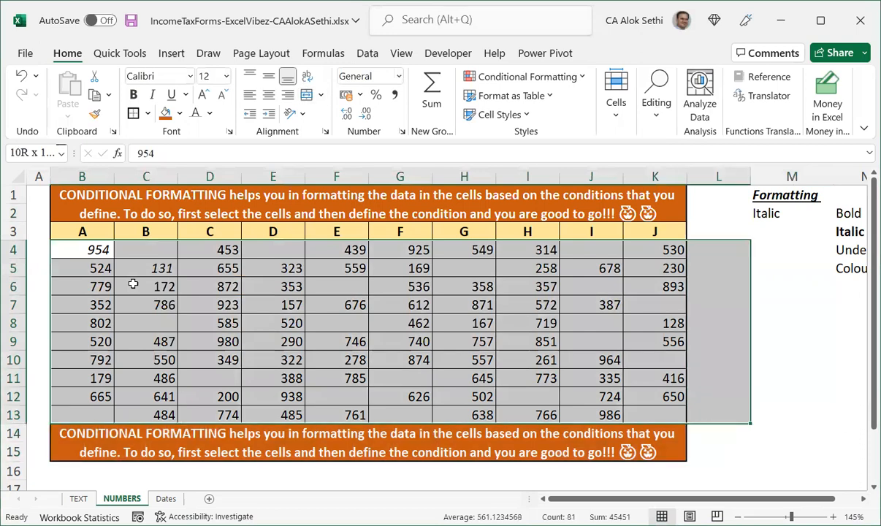
pyautogui.hotkey('shift', 'Left')
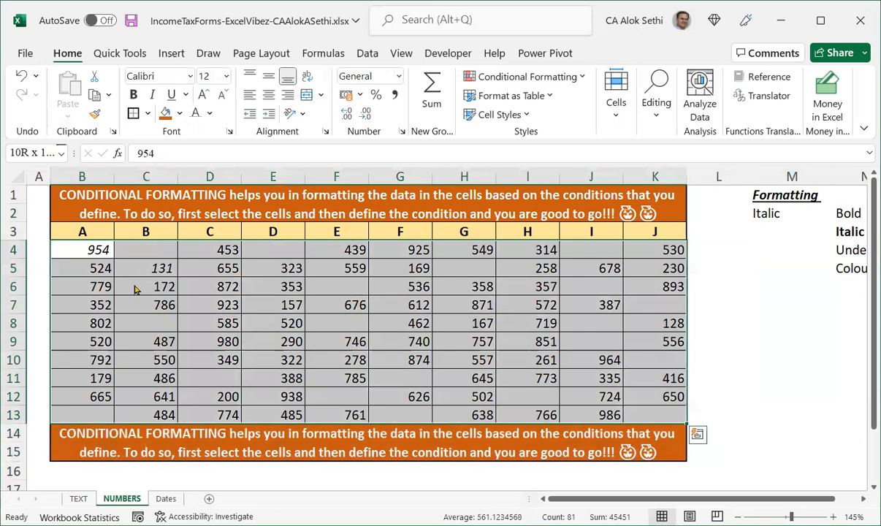
pyautogui.press('alt')
pyautogui.press('h')
pyautogui.press('l')
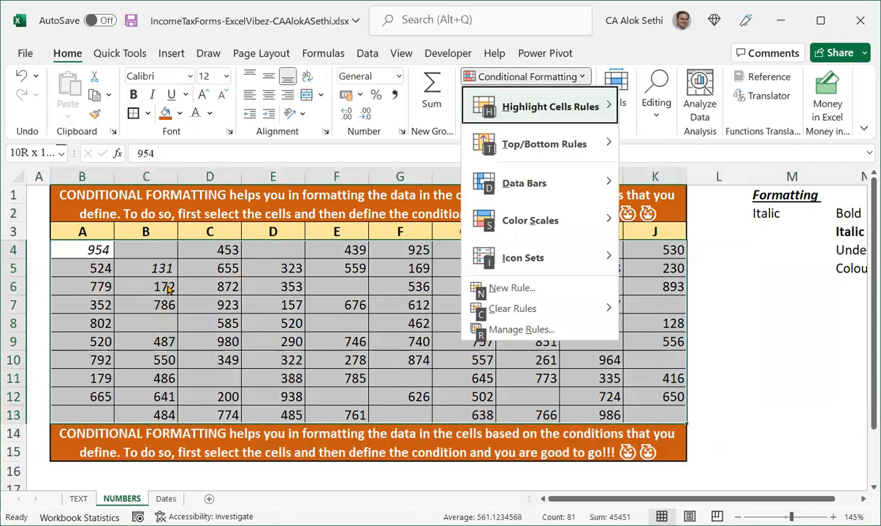
pyautogui.click(490, 328)
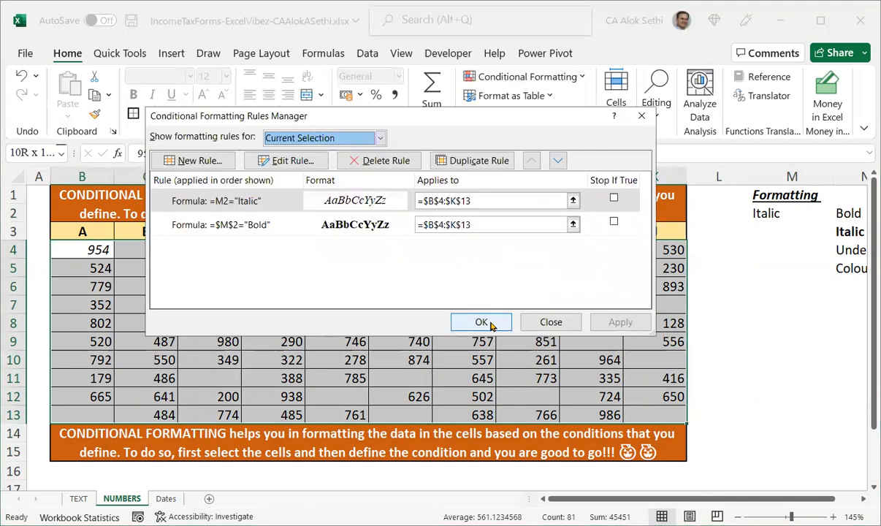
# Edit the Italic rule's formula to =$M$2="Italic" and close the conditional formatting rules manager.
pyautogui.click(237, 205)
pyautogui.doubleClick(237, 204)
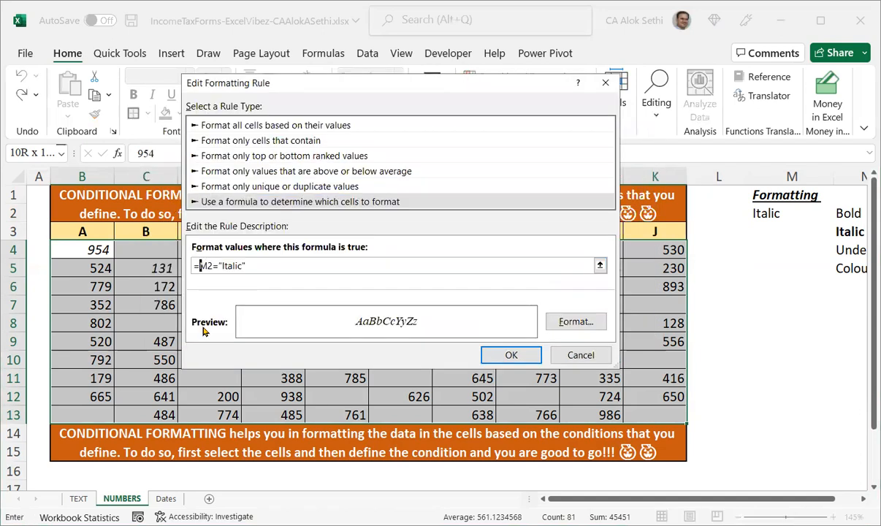
pyautogui.hotkey('shift', 'Right')
pyautogui.hotkey('shift', 'Right')
pyautogui.press('BackSpace')
pyautogui.press('BackSpace')
pyautogui.press('BackSpace')
pyautogui.press('BackSpace')
pyautogui.press('BackSpace')
pyautogui.press('BackSpace')
pyautogui.press('BackSpace')
pyautogui.press('BackSpace')
pyautogui.press('BackSpace')
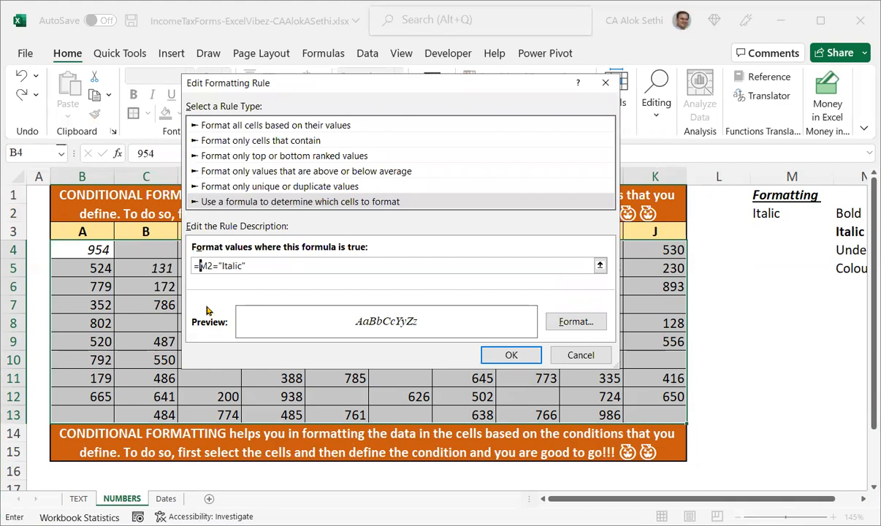
pyautogui.moveTo(200, 269); pyautogui.dragTo(211, 266)
pyautogui.press('F4')
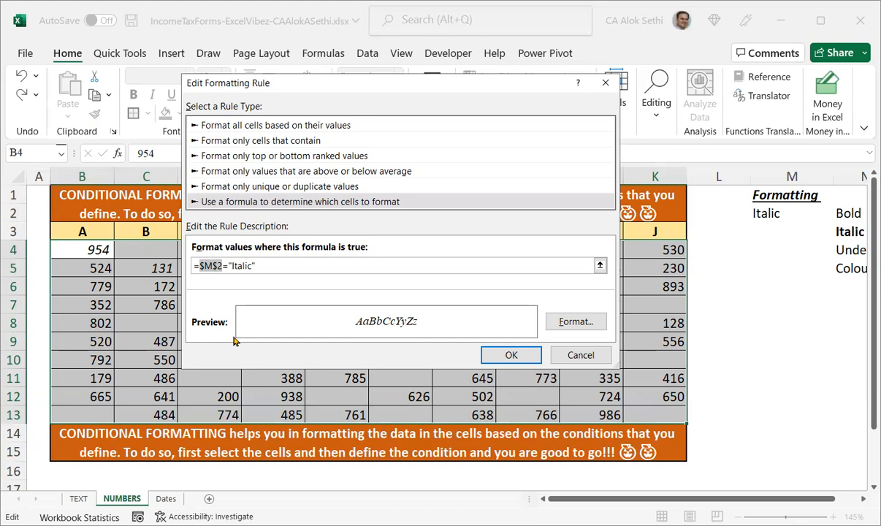
pyautogui.click(511, 355)
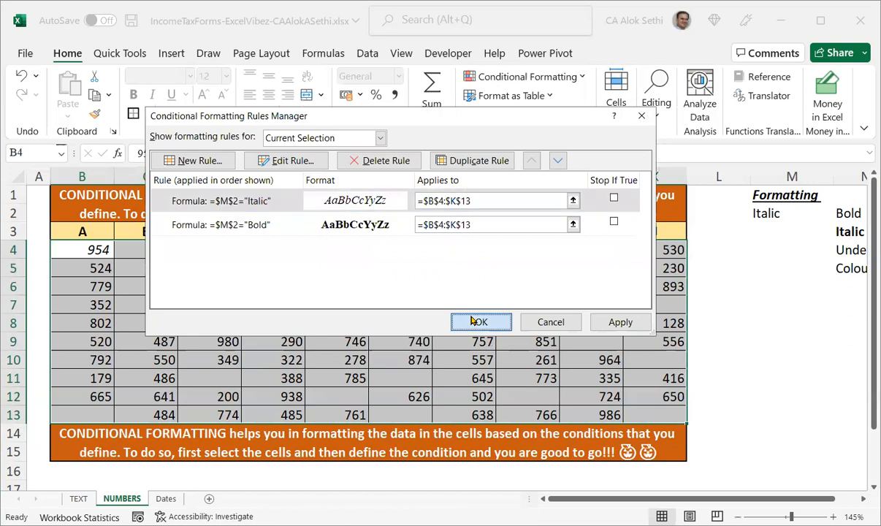
pyautogui.click(472, 322)
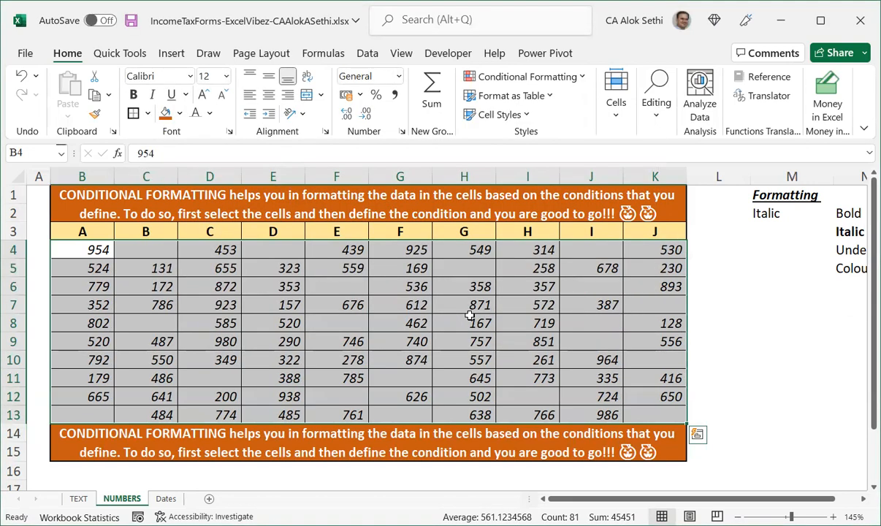
# Test the rules by switching M2's dropdown to Bold and back to Italic.
pyautogui.press('Right')
pyautogui.press('Right')
pyautogui.press('Right')
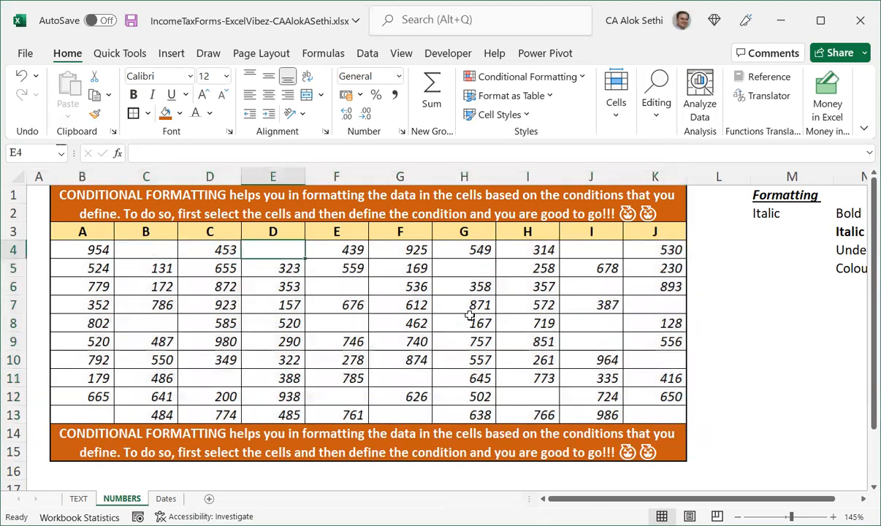
pyautogui.hotkey('ctrl', 'Right')
pyautogui.hotkey('ctrl', 'Right')
pyautogui.hotkey('ctrl', 'Right')
pyautogui.hotkey('ctrl', 'Right')
pyautogui.press('Up')
pyautogui.press('Left')
pyautogui.press('Up')
pyautogui.press('Up')
pyautogui.press('Down')
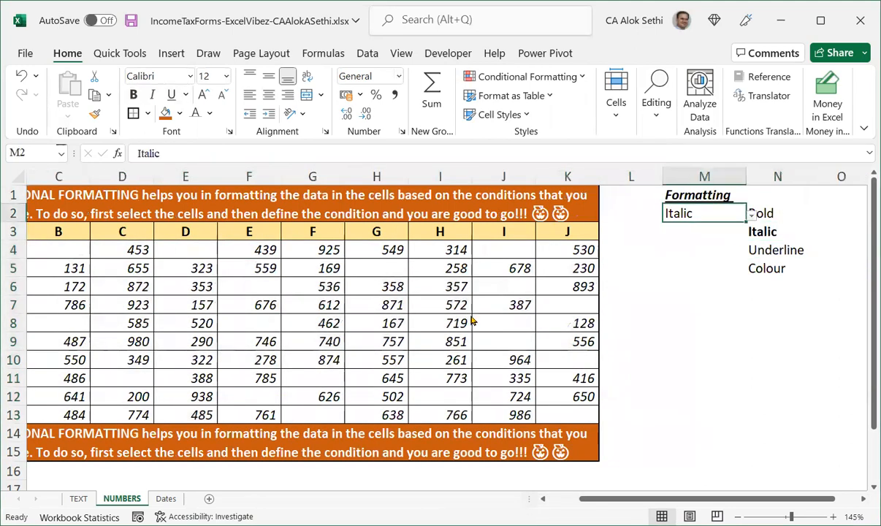
pyautogui.hotkey('alt', 'Down')
pyautogui.press('Up')
pyautogui.press('Return')
pyautogui.hotkey('alt', 'Down')
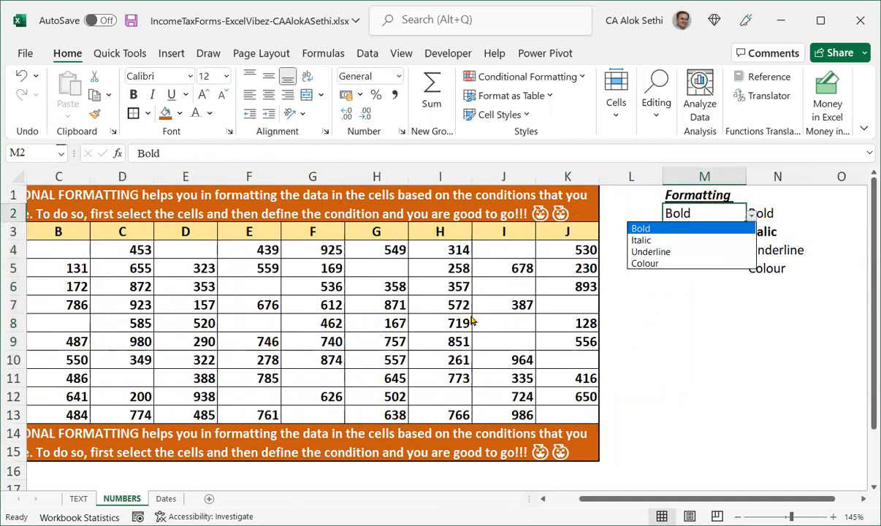
pyautogui.press('Down')
pyautogui.press('Return')
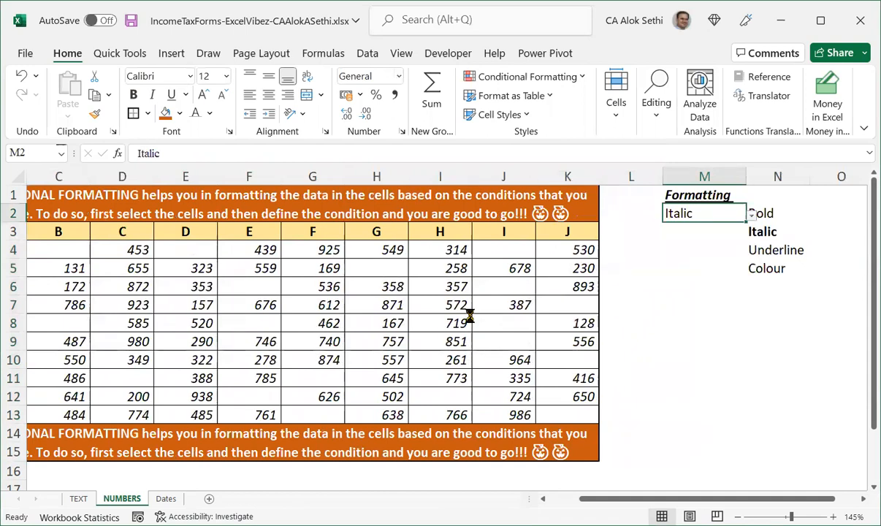
# Save the workbook.
pyautogui.hotkey('ctrl', 's')
pyautogui.hotkey('alt', 'Down')
pyautogui.press('Down')
pyautogui.press('Down')
pyautogui.press('Up')
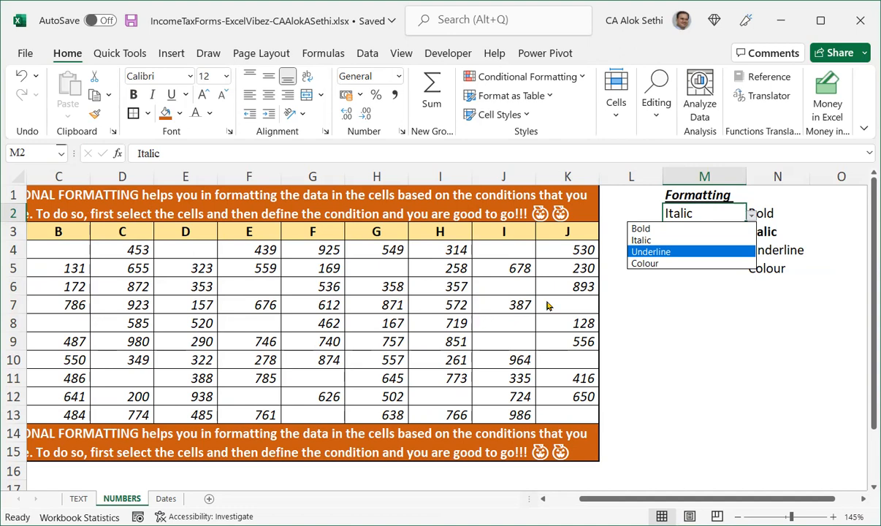
# Enter "Rename this Excel File as" in M7.
pyautogui.click(617, 300)
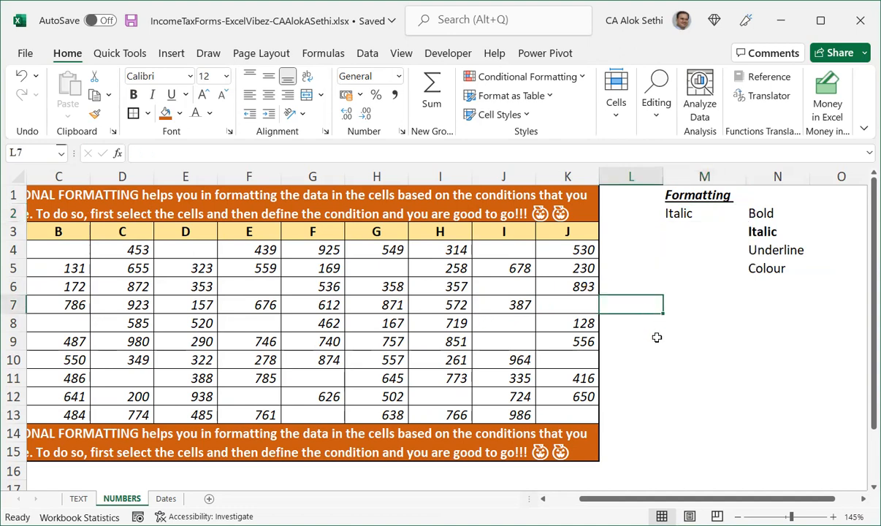
pyautogui.press('Right')
pyautogui.write('Remane')
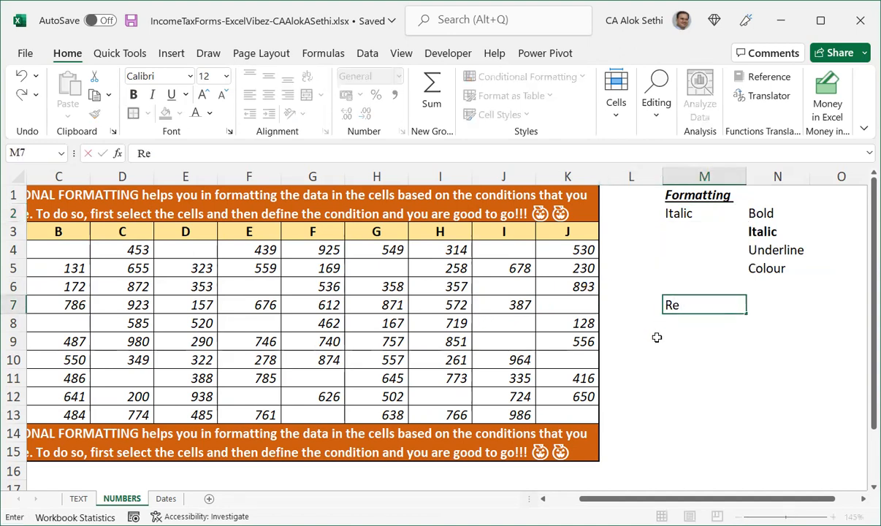
pyautogui.press('BackSpace')
pyautogui.press('BackSpace')
pyautogui.press('BackSpace')
pyautogui.press('BackSpace')
pyautogui.write('name this ')
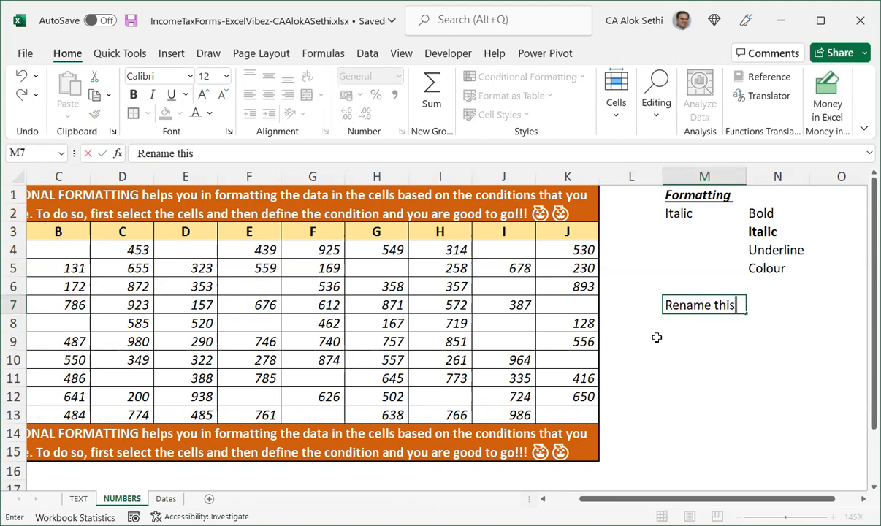
pyautogui.write('Excel ')
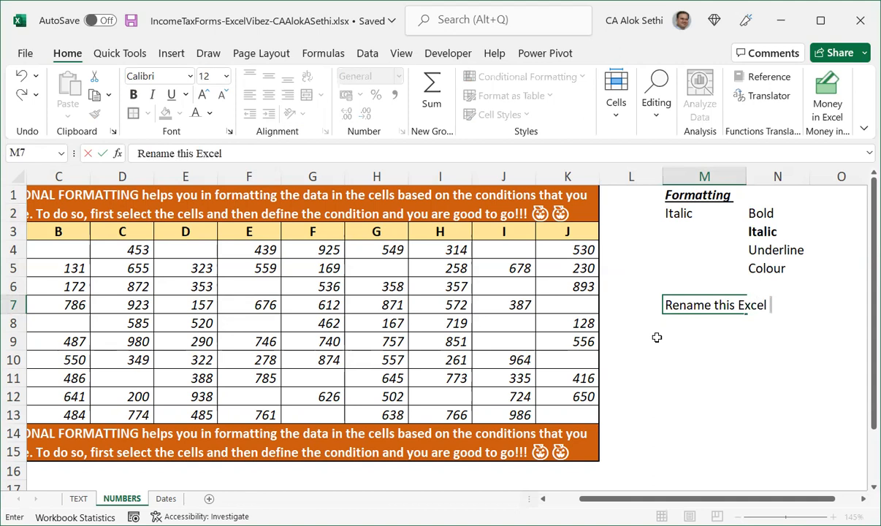
pyautogui.write('File as')
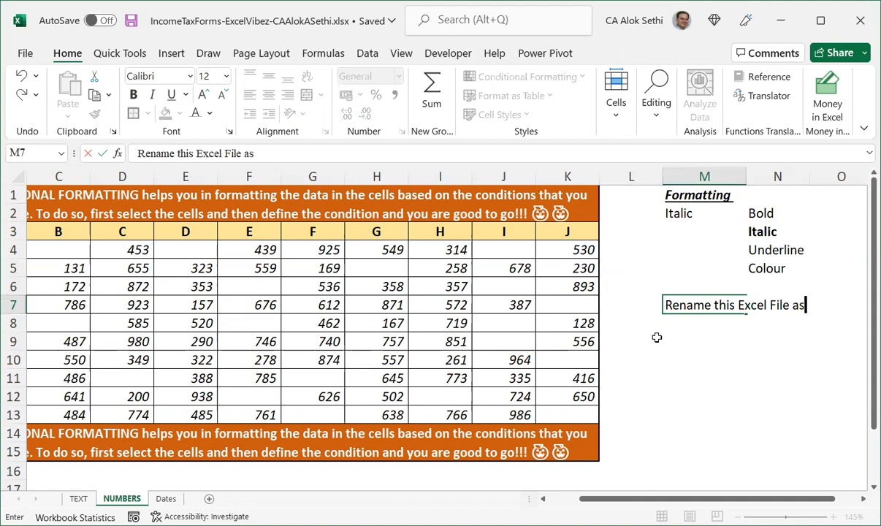
pyautogui.press('Return')
# Enter the file name EV_A_41122_CF_Name in M8.
pyautogui.write('Copn')
pyautogui.press('BackSpace')
pyautogui.press('BackSpace')
pyautogui.write('n')
pyautogui.press('BackSpace')
pyautogui.press('BackSpace')
pyautogui.press('BackSpace')
pyautogui.write('EV')
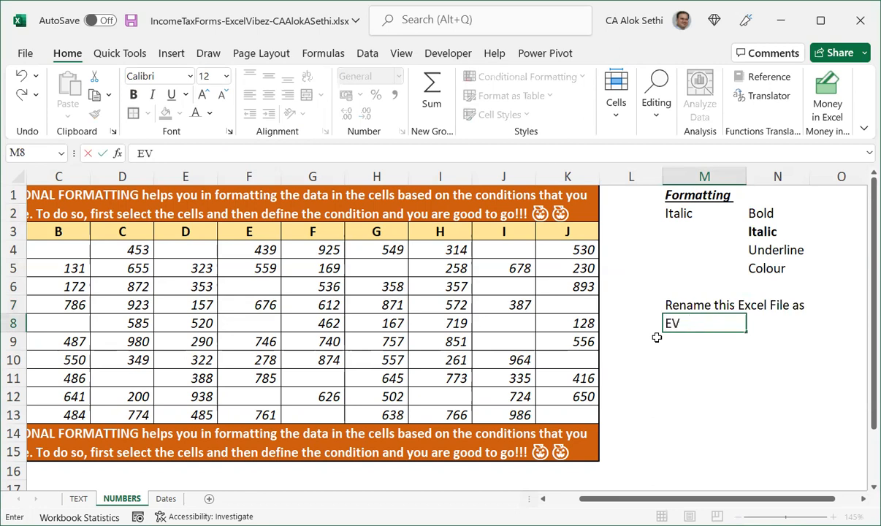
pyautogui.write('_A_Conditional')
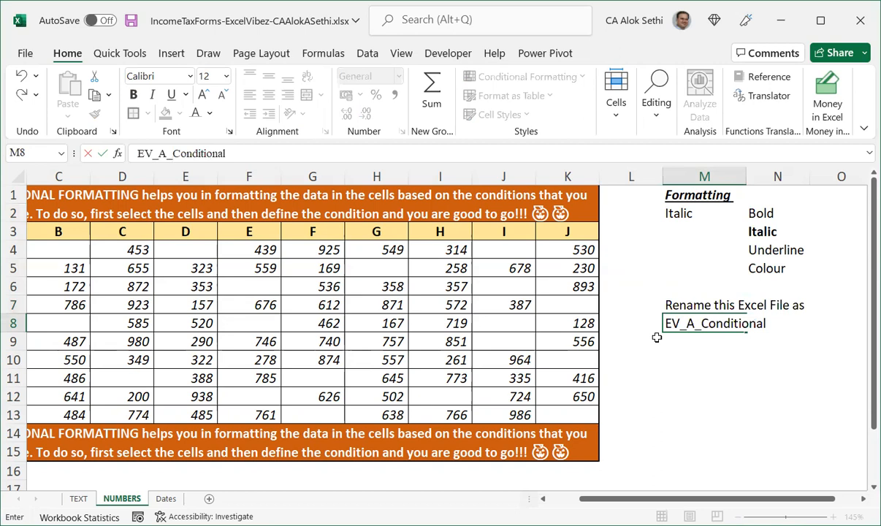
pyautogui.press('BackSpace')
pyautogui.press('BackSpace')
pyautogui.press('BackSpace')
pyautogui.press('BackSpace')
pyautogui.press('BackSpace')
pyautogui.press('BackSpace')
pyautogui.press('BackSpace')
pyautogui.press('BackSpace')
pyautogui.press('BackSpace')
pyautogui.press('BackSpace')
pyautogui.write('F_N')
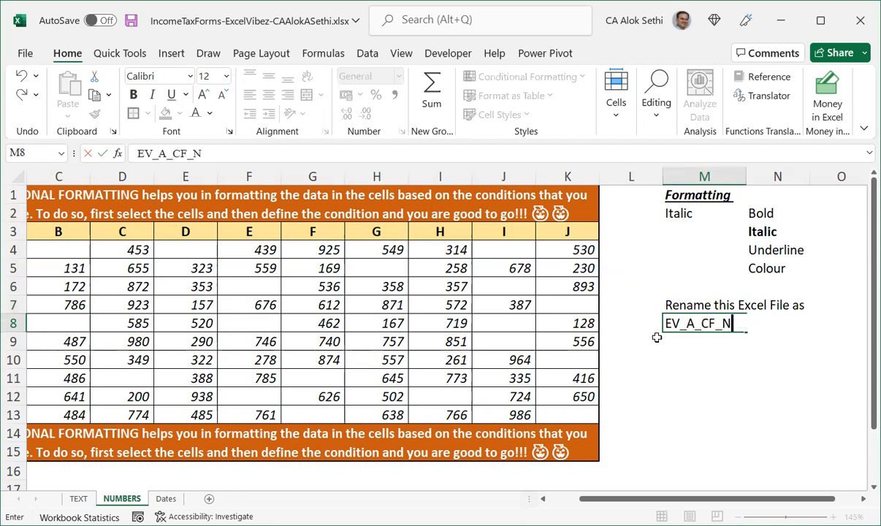
pyautogui.write('ame')
pyautogui.press('F2')
pyautogui.press('Left')
pyautogui.press('Left')
pyautogui.press('Left')
pyautogui.press('Left')
pyautogui.press('Left')
pyautogui.press('Left')
pyautogui.press('Left')
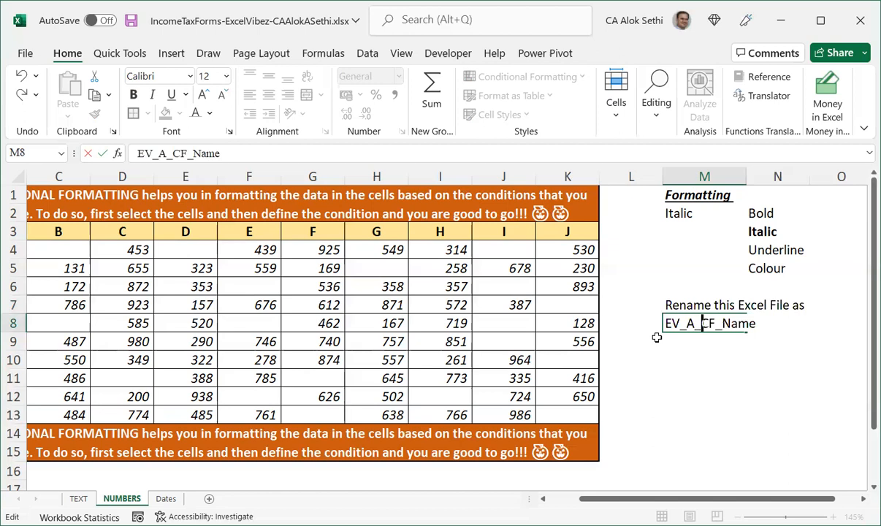
pyautogui.write('411')
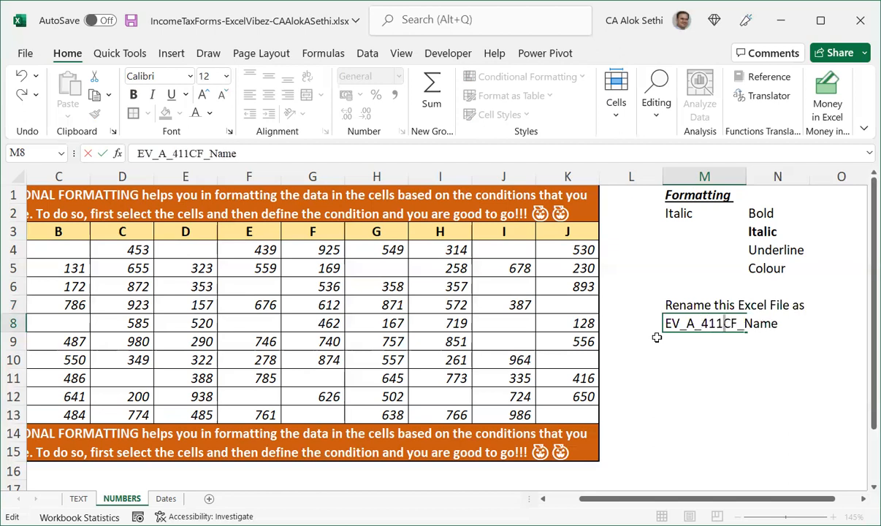
pyautogui.write('22')
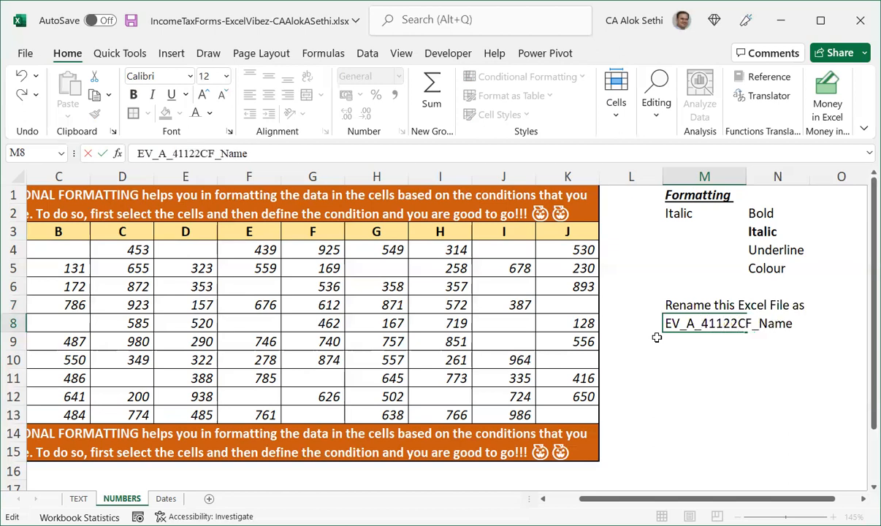
pyautogui.write('_')
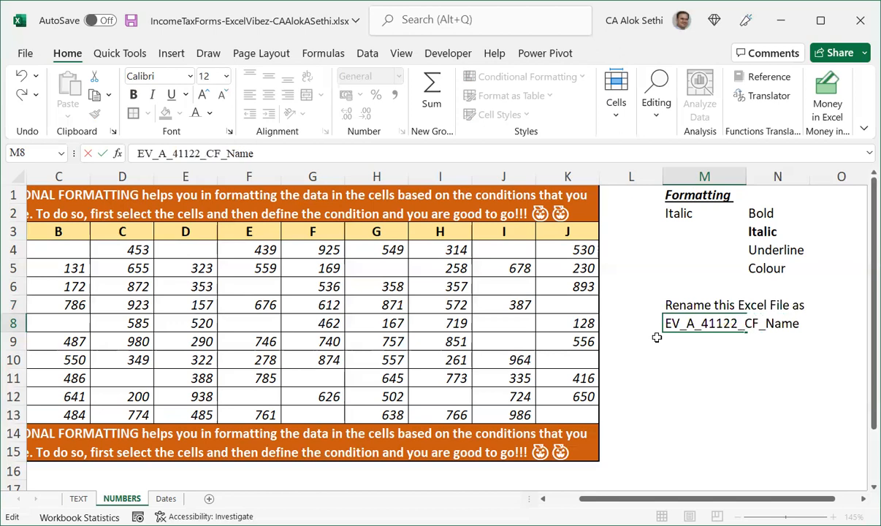
pyautogui.press('Return')
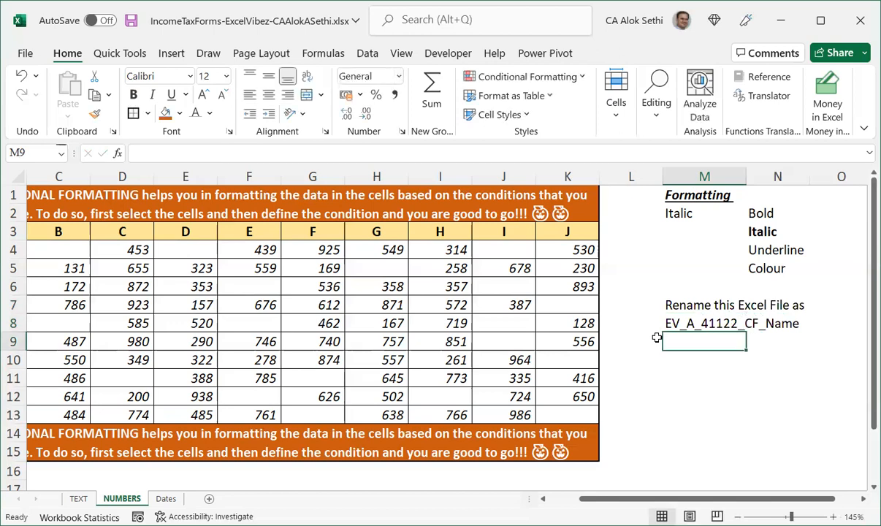
# Bold M8 and correct its text to EV_A_041122_CF_Name.
pyautogui.press('Up')
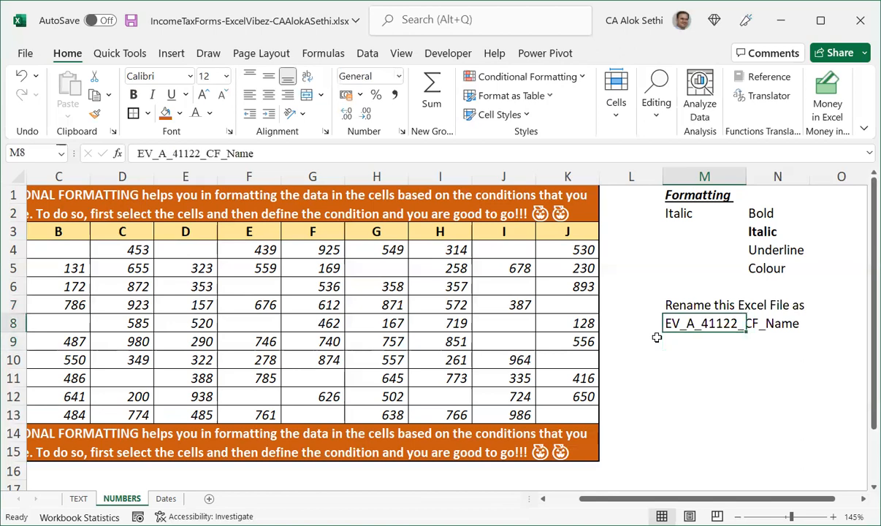
pyautogui.hotkey('ctrl', 'b')
pyautogui.click(656, 354)
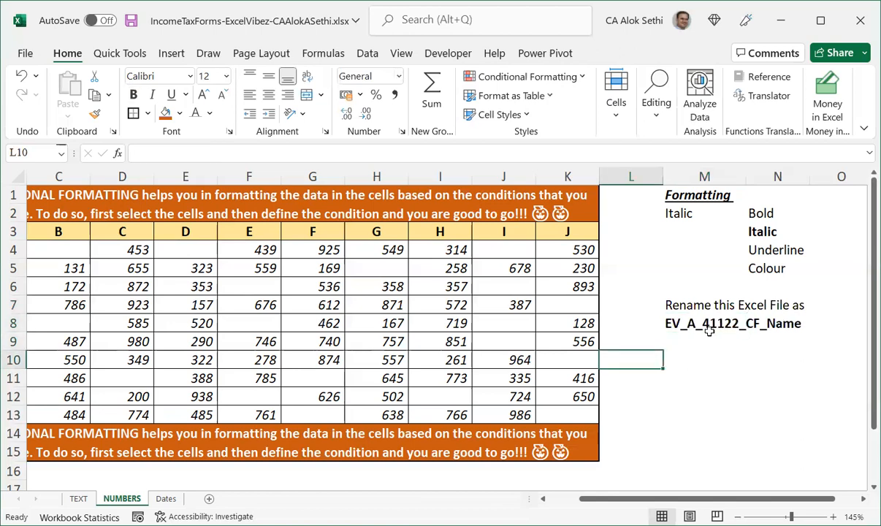
pyautogui.click(731, 329)
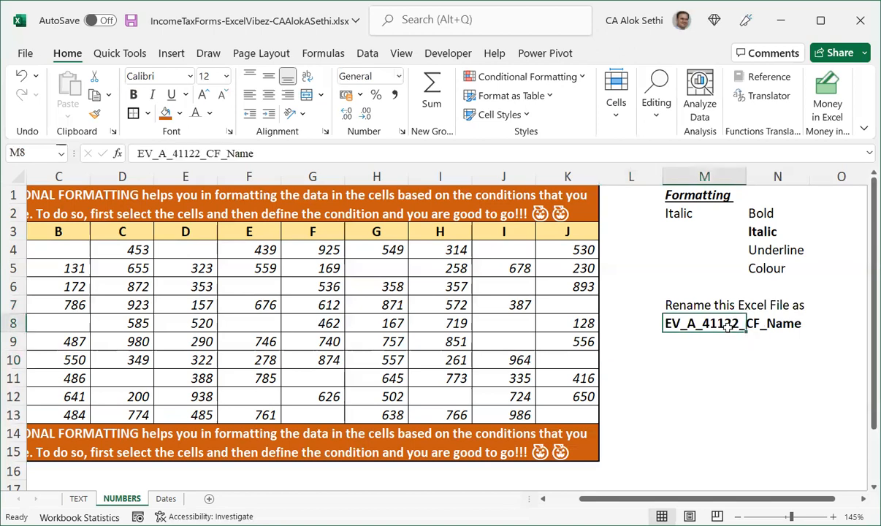
pyautogui.doubleClick(711, 323)
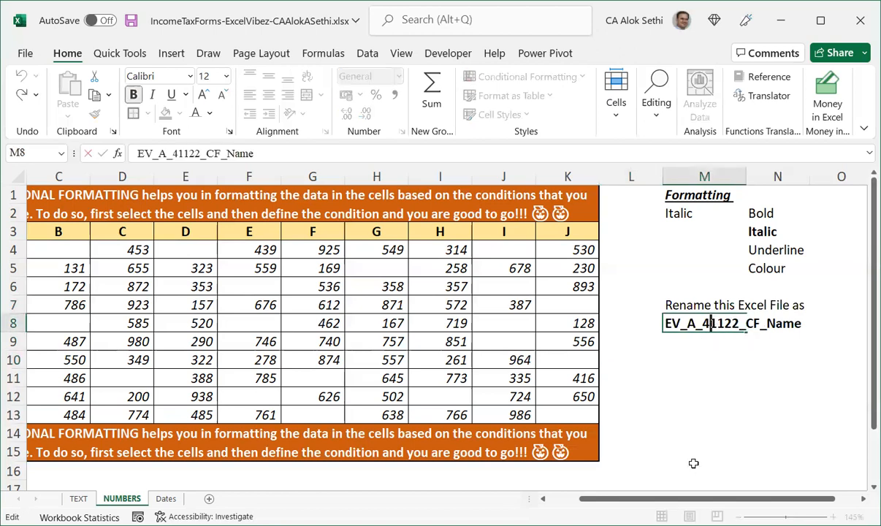
pyautogui.write('0')
pyautogui.press('Return')
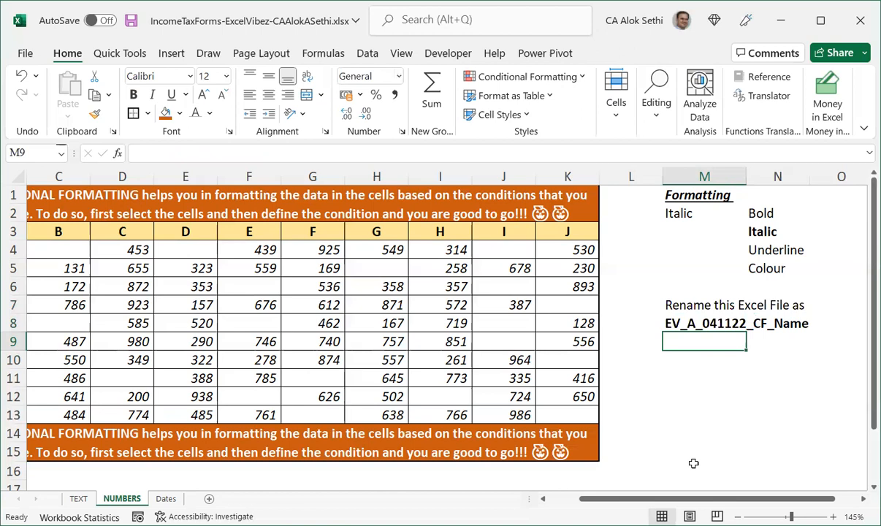
# Save the workbook and enter "and post in the group after" in M9.
pyautogui.hotkey('ctrl', 's')
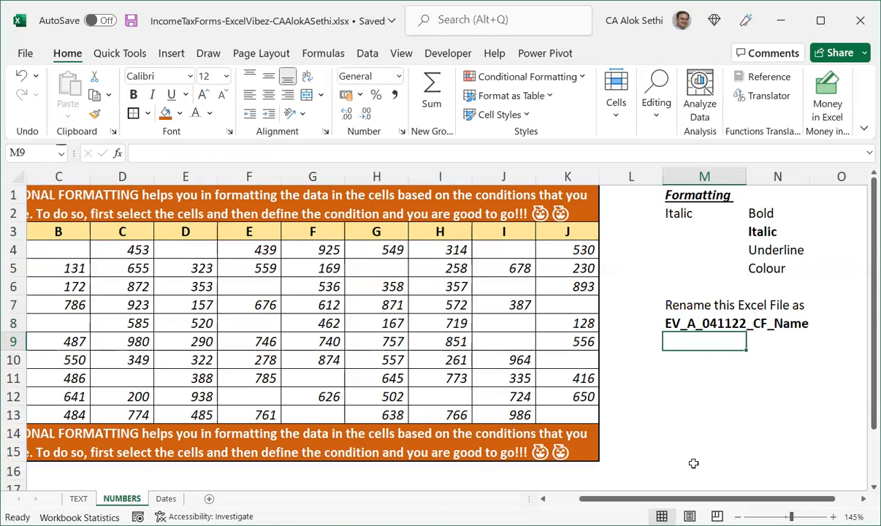
pyautogui.write('and post in the group after')
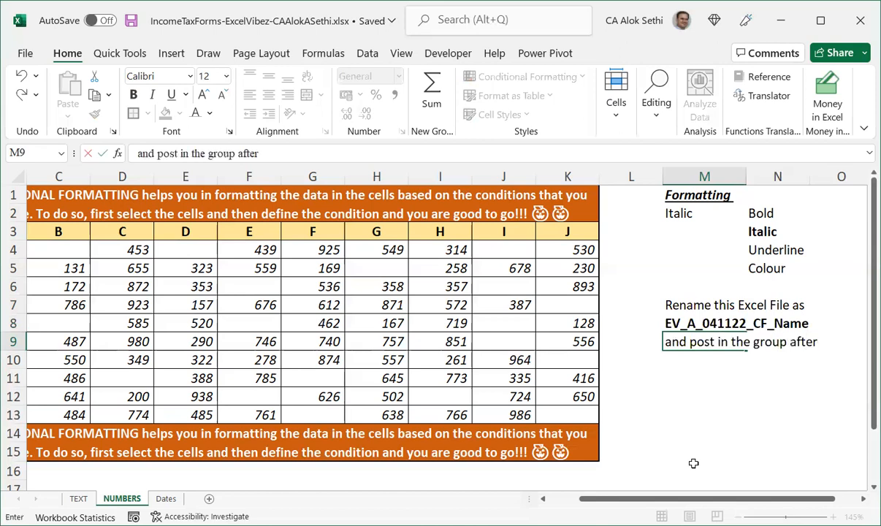
pyautogui.press('Return')
# Enter "completing the assignment" in M10.
pyautogui.write('completing the')
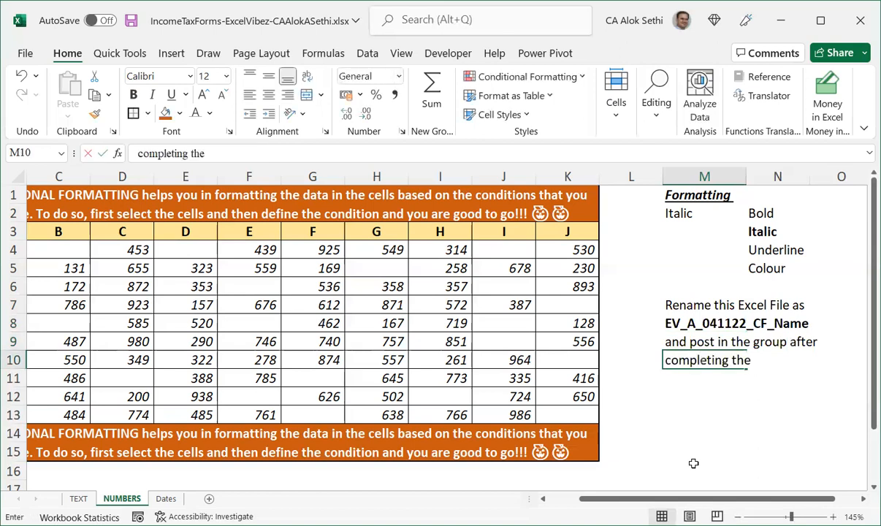
pyautogui.write(' ass')
pyautogui.write('ignm')
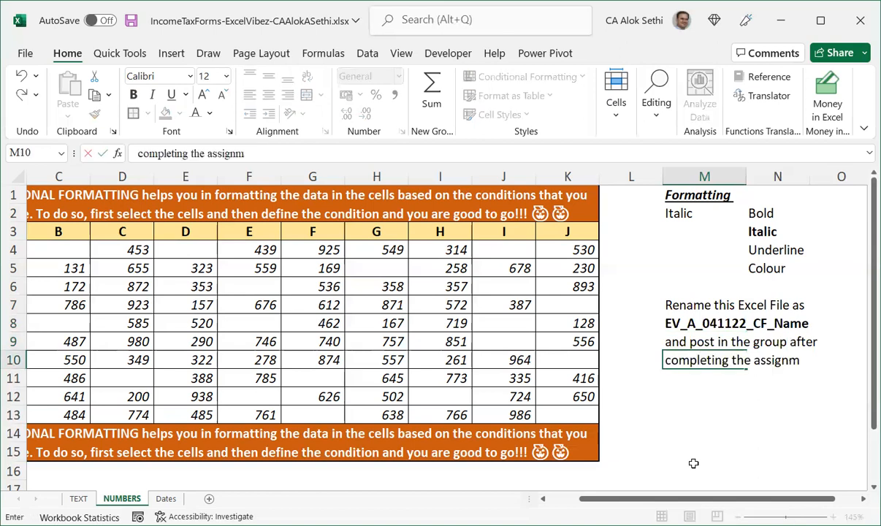
pyautogui.write('ent')
pyautogui.press('Return')
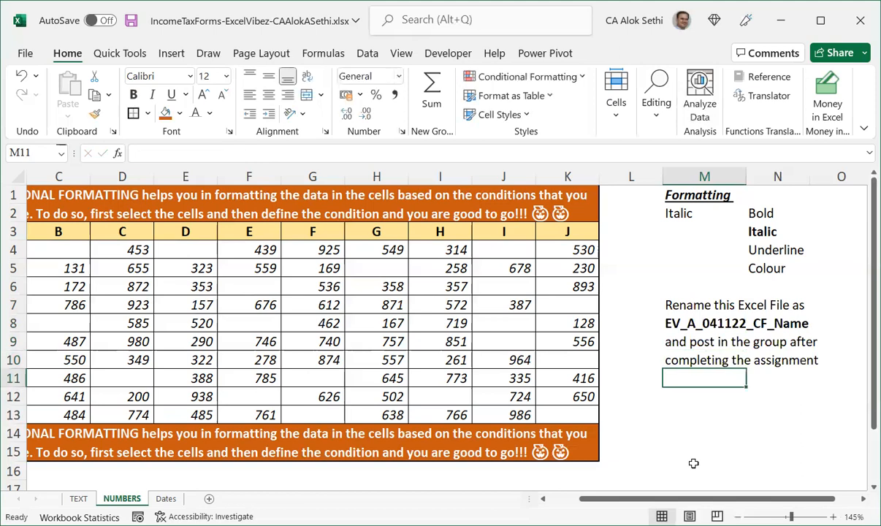
# Move the four rename-instruction lines from M7:M10 down to M11:M14.
pyautogui.press('Up')
pyautogui.press('Up')
pyautogui.press('Up')
pyautogui.press('Up')
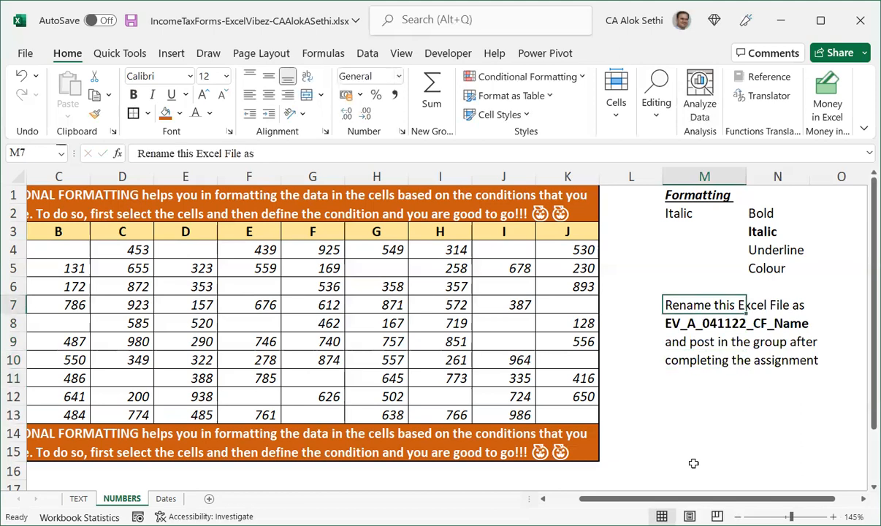
pyautogui.hotkey('shift', 'Down')
pyautogui.hotkey('shift', 'Down')
pyautogui.hotkey('shift', 'Down')
pyautogui.hotkey('ctrl', 'x')
pyautogui.press('Down')
pyautogui.press('Down')
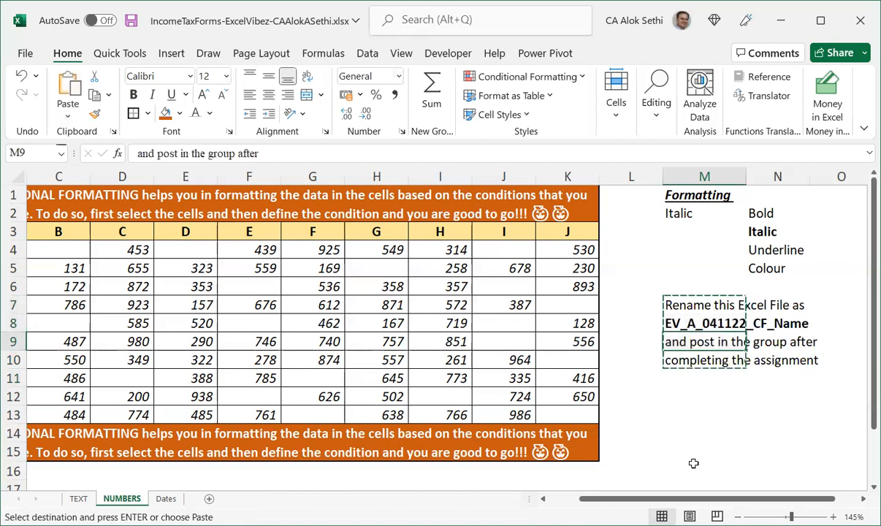
pyautogui.press('Down')
pyautogui.press('Down')
pyautogui.press('Return')
# Enter the heading Assignment: in M7 and make it bold, underlined and italic.
pyautogui.press('Up')
pyautogui.press('Up')
pyautogui.press('Up')
pyautogui.press('Up')
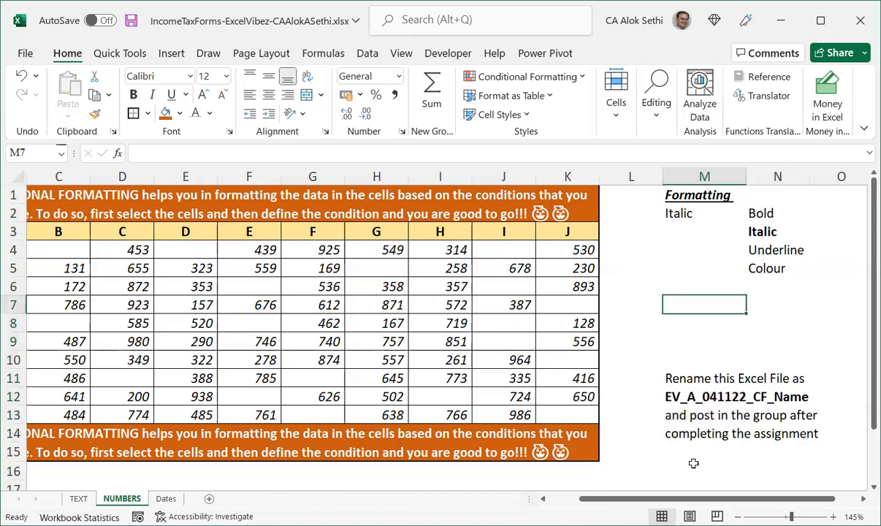
pyautogui.write('Assi')
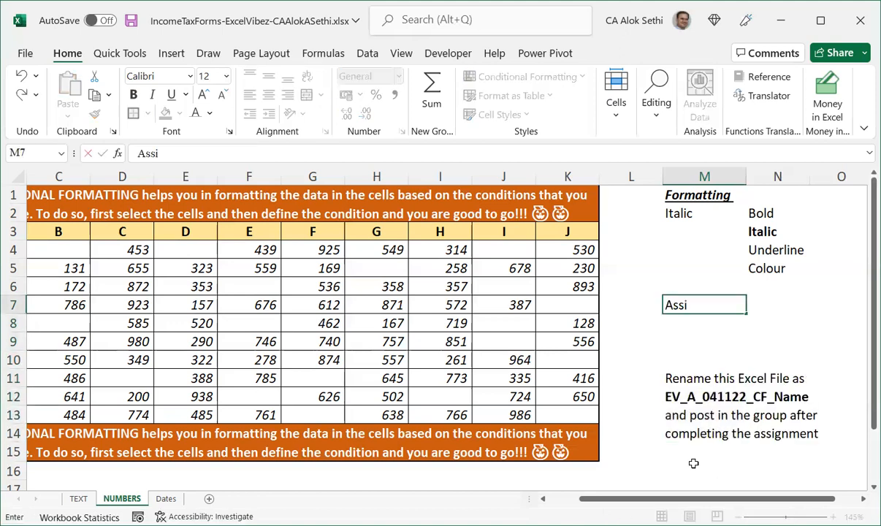
pyautogui.write('gnment:')
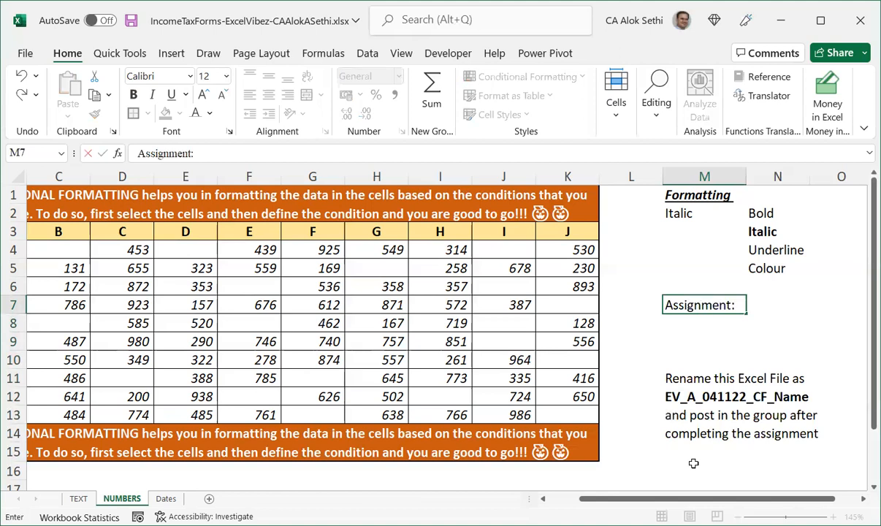
pyautogui.hotkey('ctrl', 'Return')
pyautogui.hotkey('ctrl', 'b')
pyautogui.hotkey('ctrl', 'u')
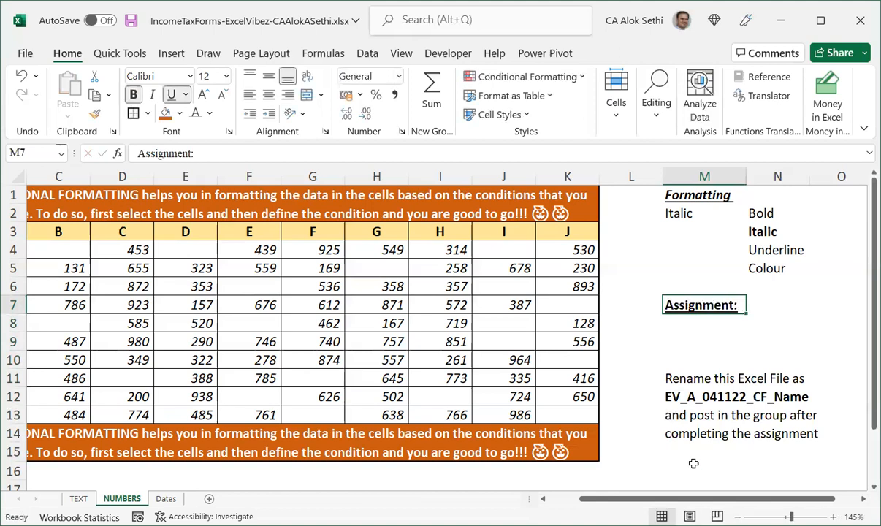
pyautogui.hotkey('ctrl', 'i')
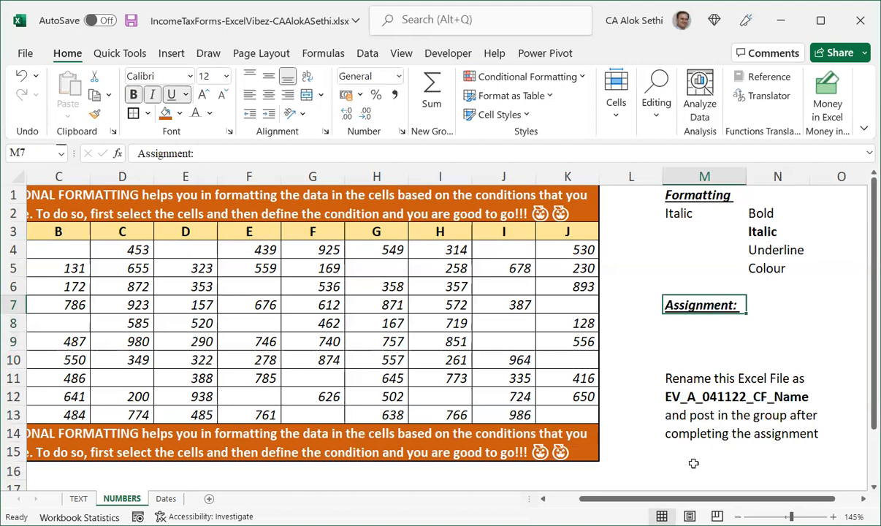
pyautogui.press('Return')
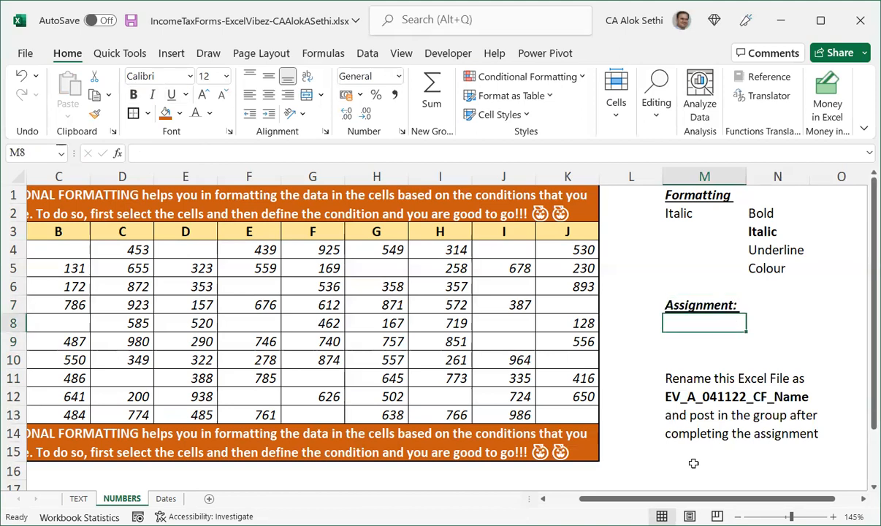
# Enter "Apply Underline & Colour (Font Colour = Blue) to the data set with the data validation option" in M8.
pyautogui.write('Apply ')
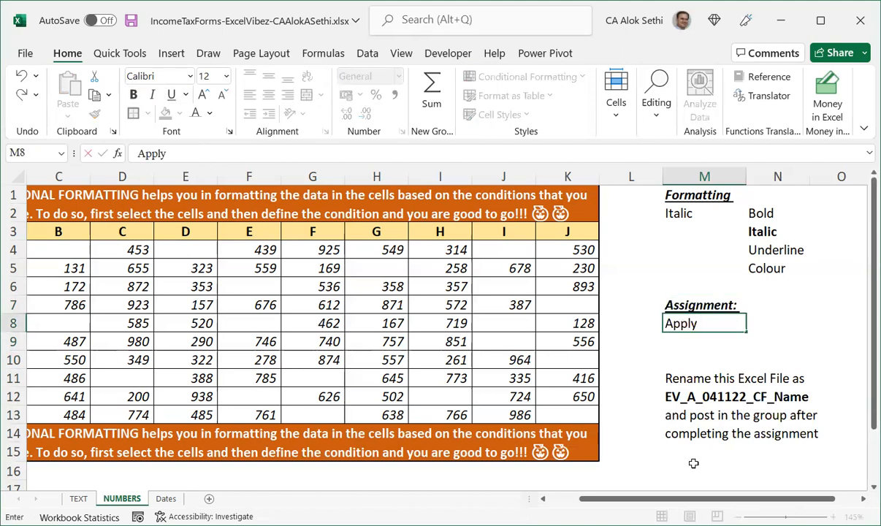
pyautogui.write('Underline')
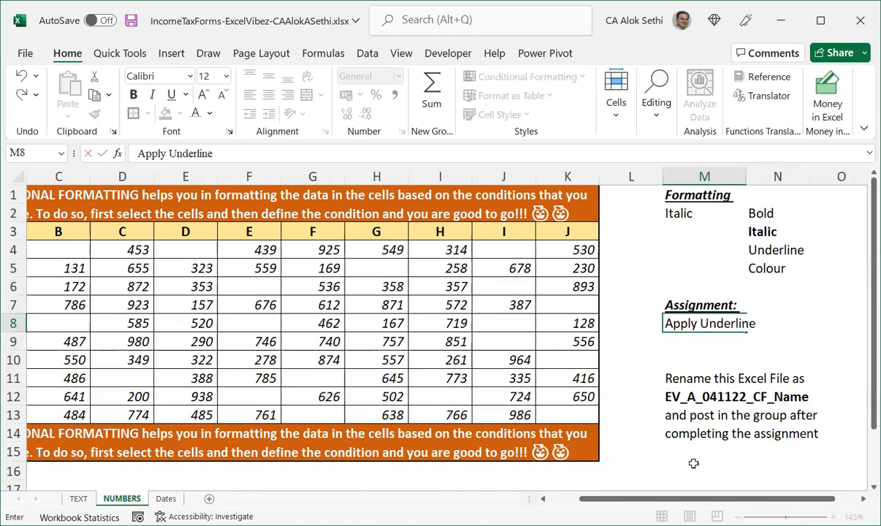
pyautogui.write(' & Colour')
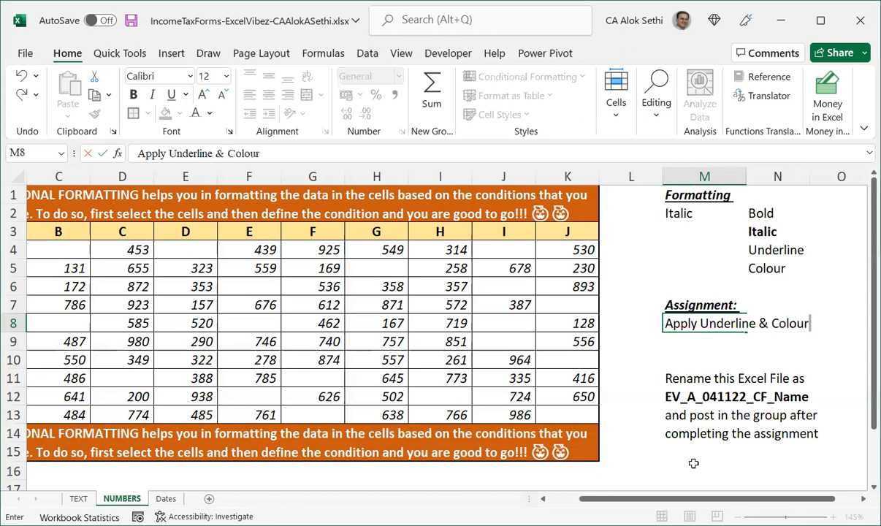
pyautogui.write(' (Font C')
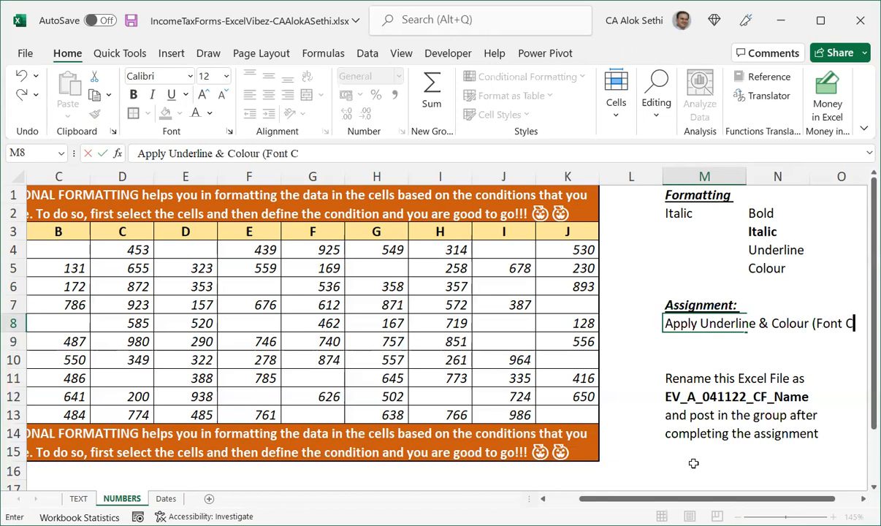
pyautogui.write('olur')
pyautogui.press('BackSpace')
pyautogui.press('BackSpace')
pyautogui.write('our = ')
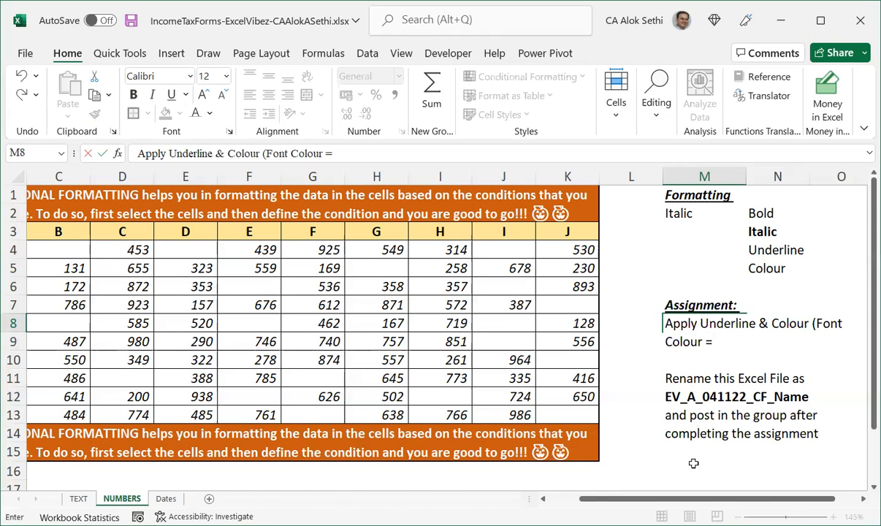
pyautogui.write('Blue)')
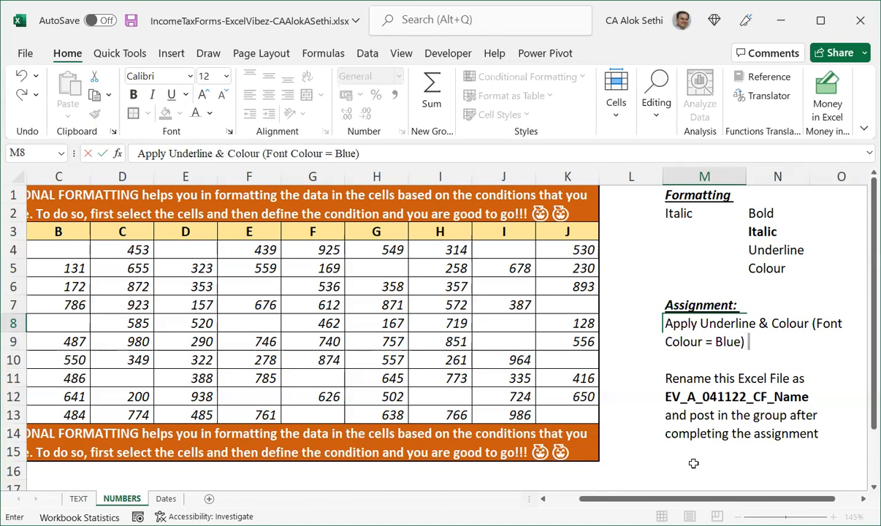
pyautogui.write(' to the data set')
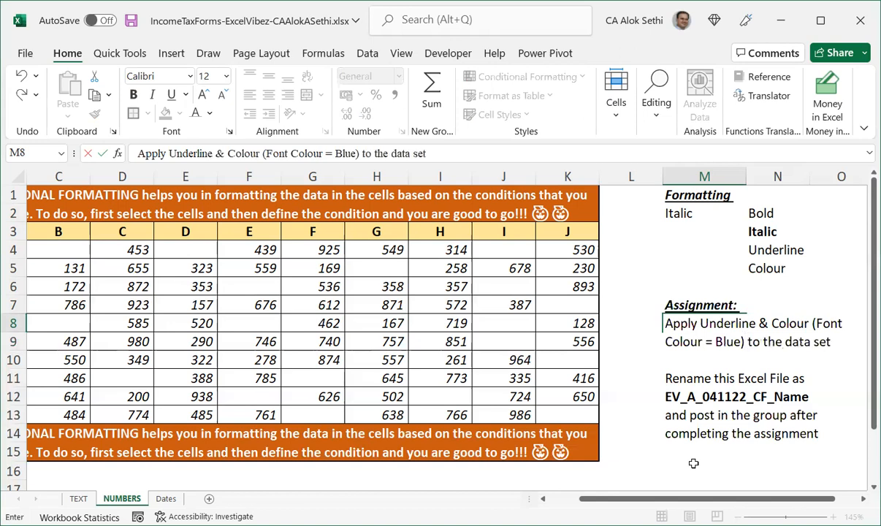
pyautogui.write(' a')
pyautogui.press('BackSpace')
pyautogui.write('with the')
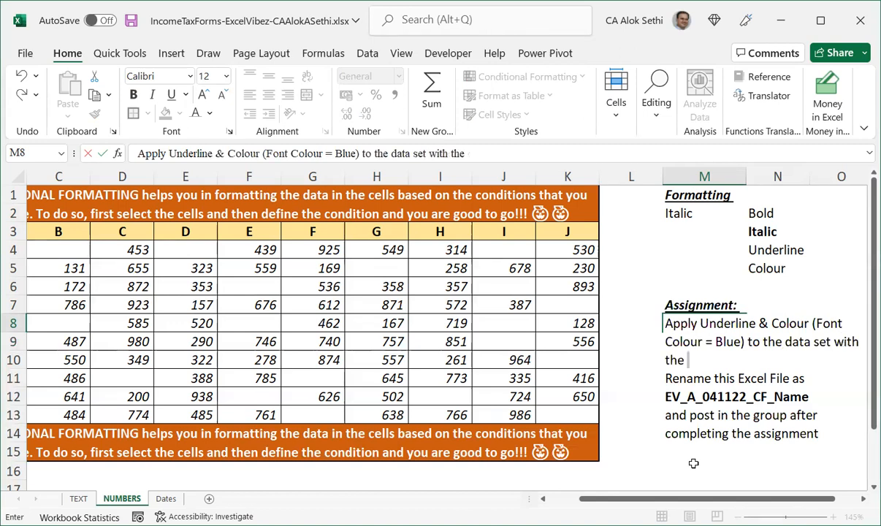
pyautogui.write(' data valation')
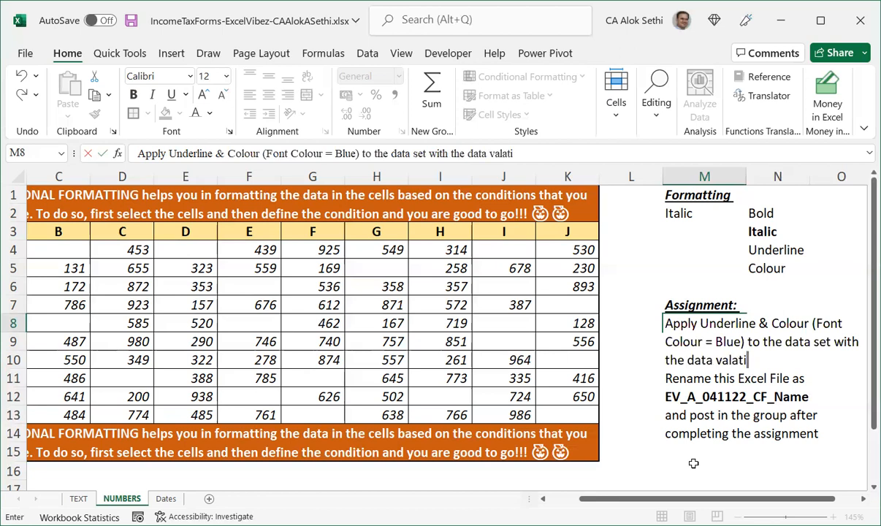
pyautogui.press('BackSpace')
pyautogui.press('BackSpace')
pyautogui.press('BackSpace')
pyautogui.press('BackSpace')
pyautogui.press('BackSpace')
pyautogui.press('BackSpace')
pyautogui.write('lidation option')
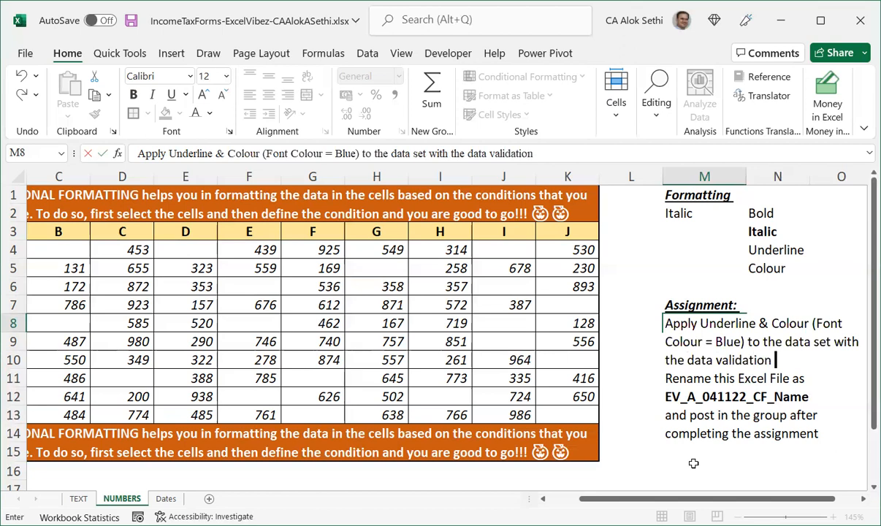
pyautogui.hotkey('ctrl', 'Return')
pyautogui.press('Return')
# Merge M8:O10 and wrap the assignment text within the merged cell.
pyautogui.press('Up')
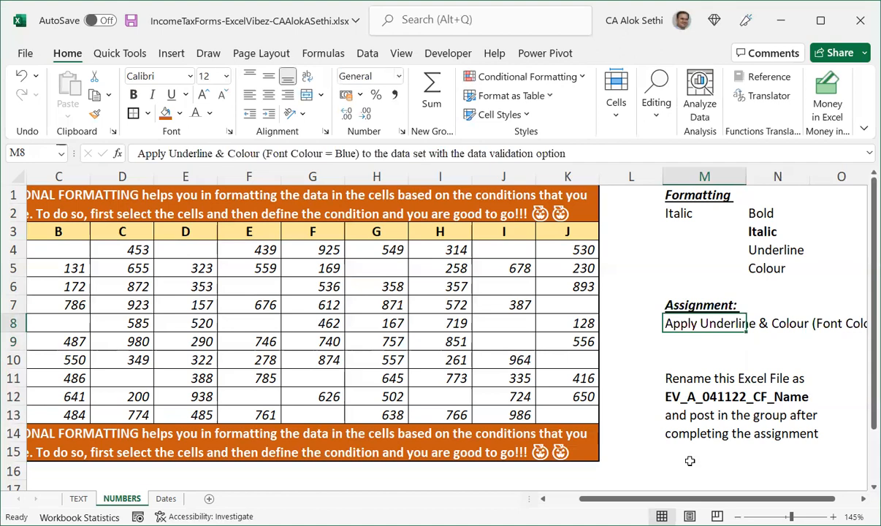
pyautogui.hotkey('shift', 'Right')
pyautogui.hotkey('shift', 'Right')
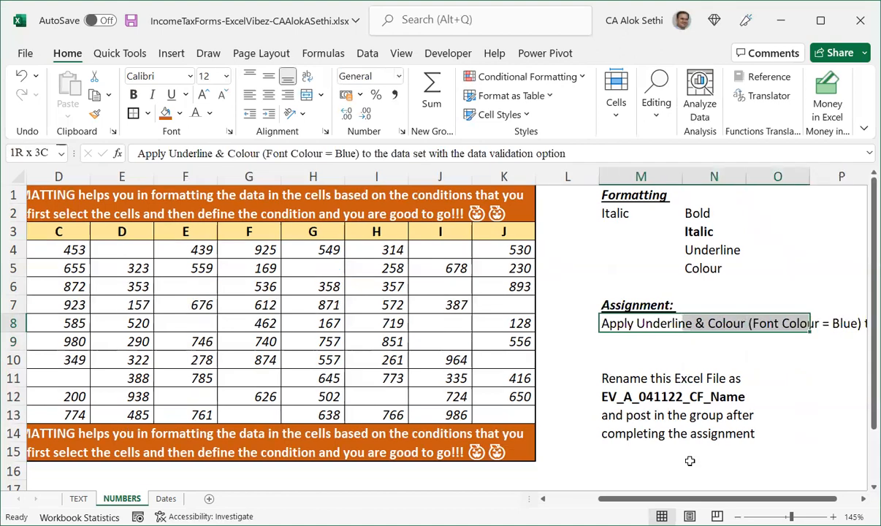
pyautogui.hotkey('shift', 'Right')
pyautogui.hotkey('shift', 'Left')
pyautogui.hotkey('shift', 'Down')
pyautogui.hotkey('shift', 'Down')
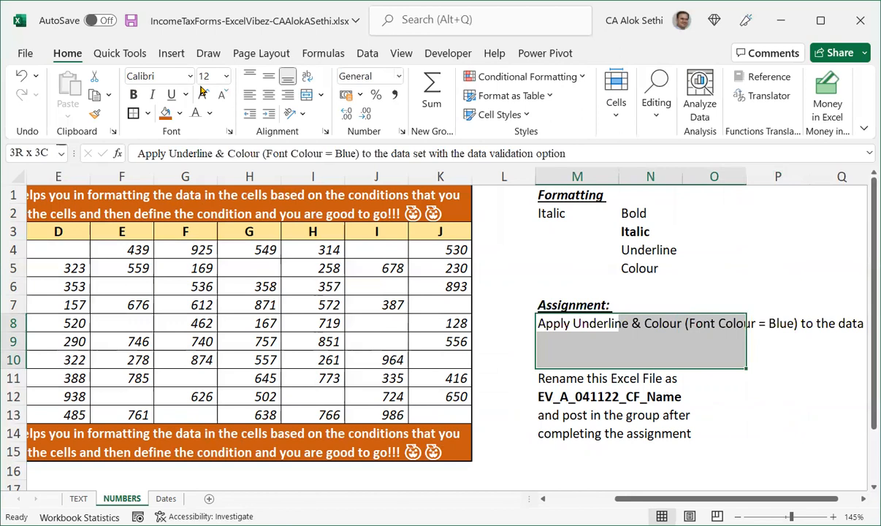
pyautogui.hotkey('alt', 'h')
pyautogui.press('m')
pyautogui.press('c')
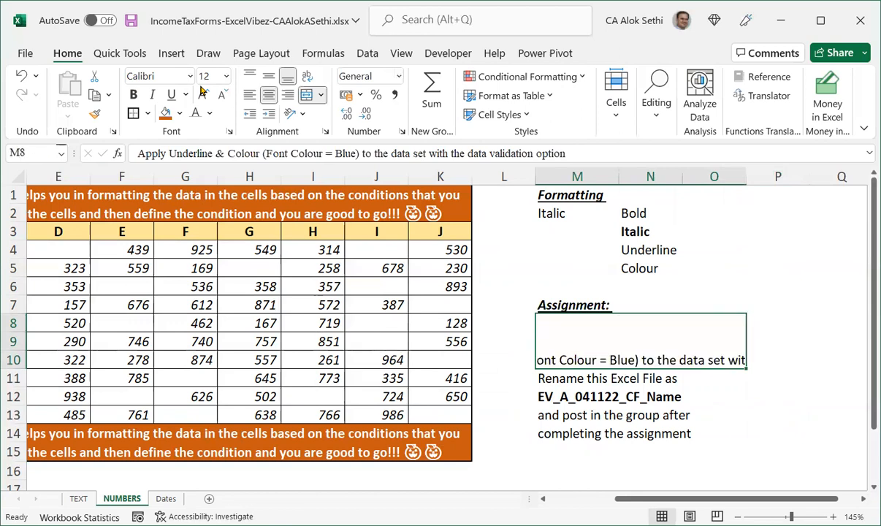
pyautogui.hotkey('alt', 'h')
pyautogui.press('w')
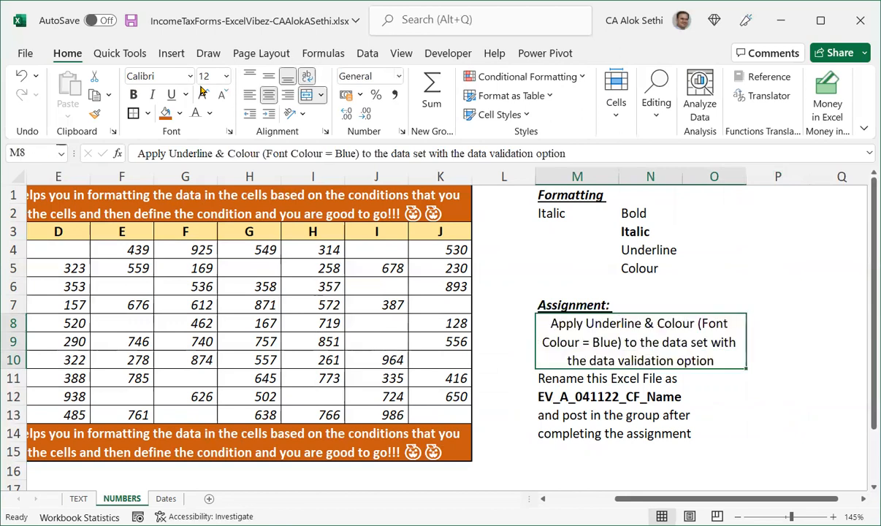
# Narrow column L and column A beside the number table.
pyautogui.press('Left')
pyautogui.press('Left')
pyautogui.press('Left')
pyautogui.press('Left')
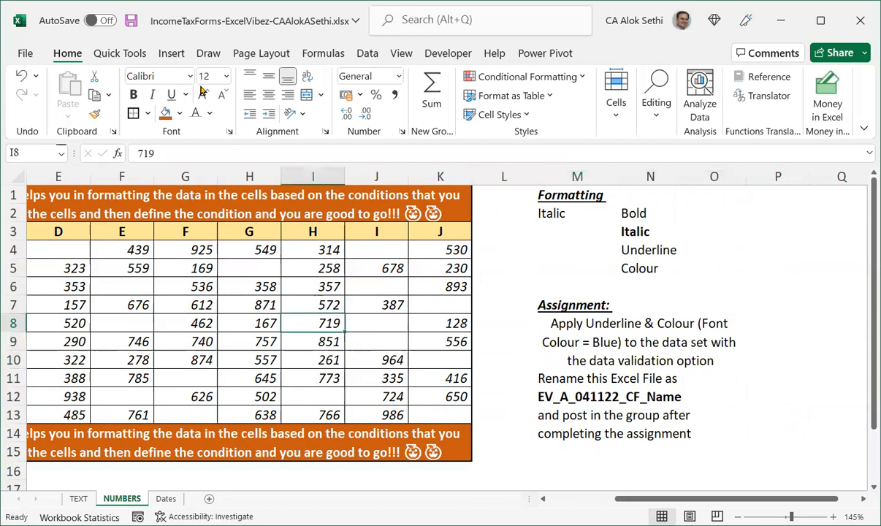
pyautogui.press('Home')
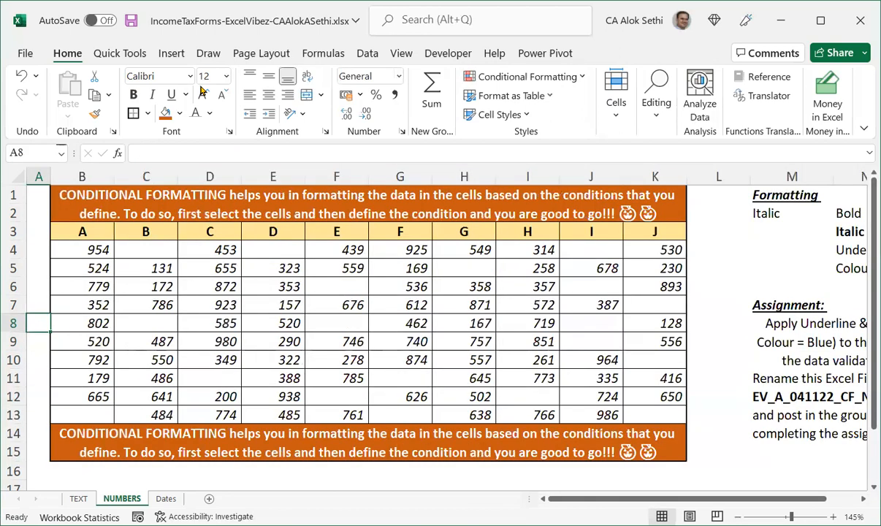
pyautogui.moveTo(750, 179); pyautogui.dragTo(695, 178)
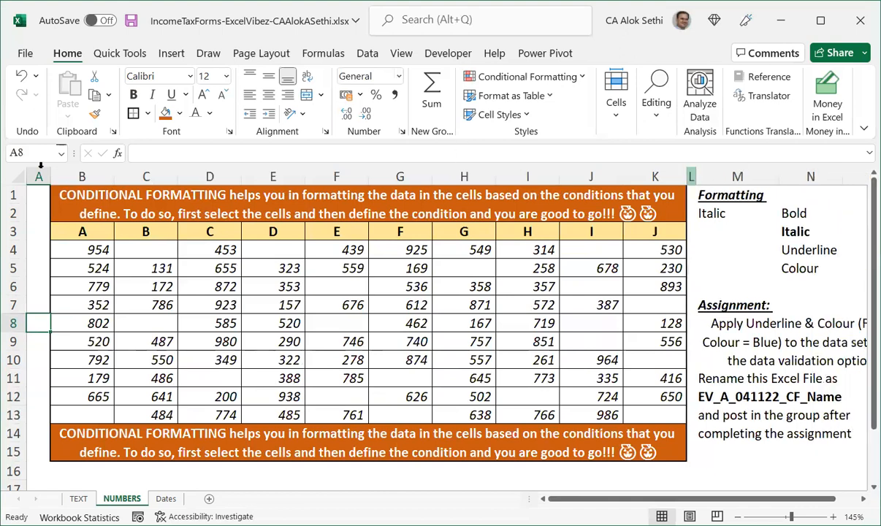
pyautogui.moveTo(49, 181); pyautogui.dragTo(34, 177)
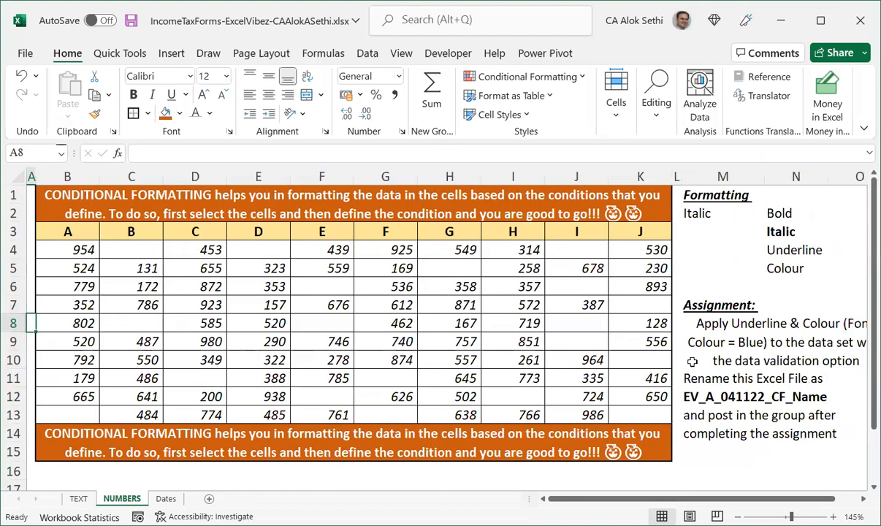
# Left-align the merged assignment text and set its font size to 11.
pyautogui.click(692, 361)
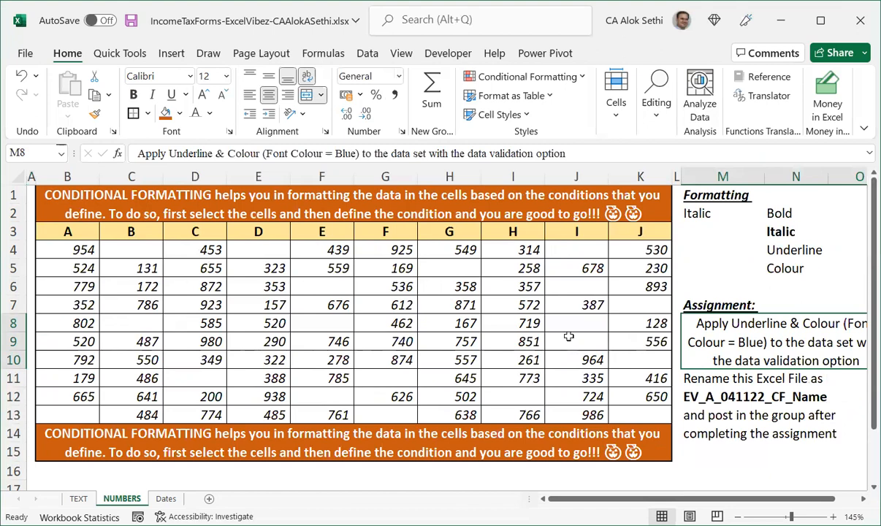
pyautogui.click(248, 96)
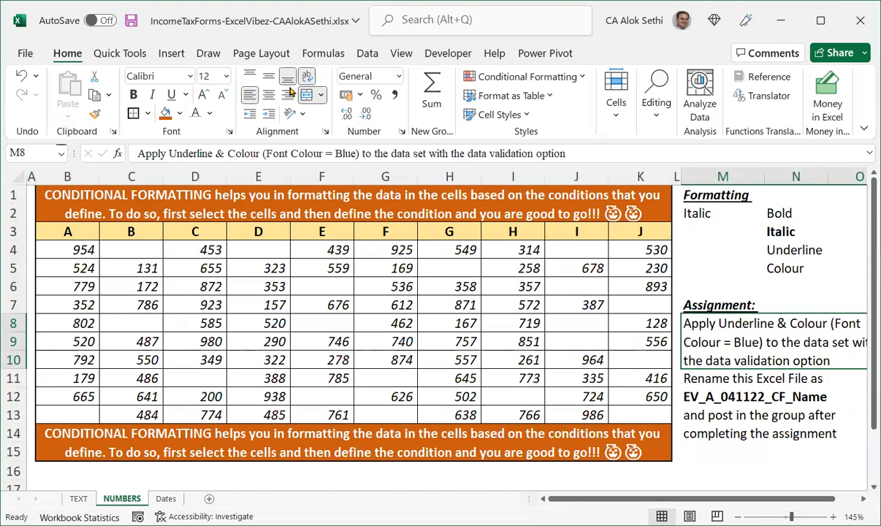
pyautogui.click(223, 95)
pyautogui.click(224, 95)
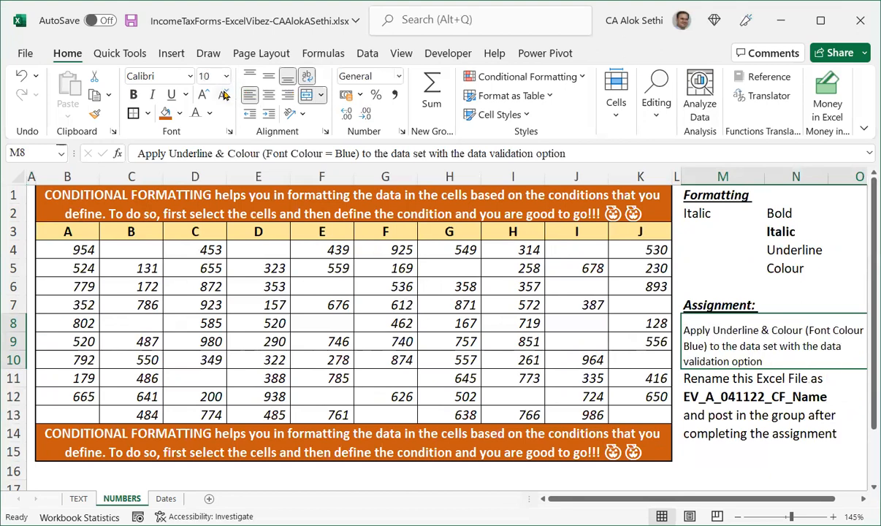
pyautogui.click(223, 95)
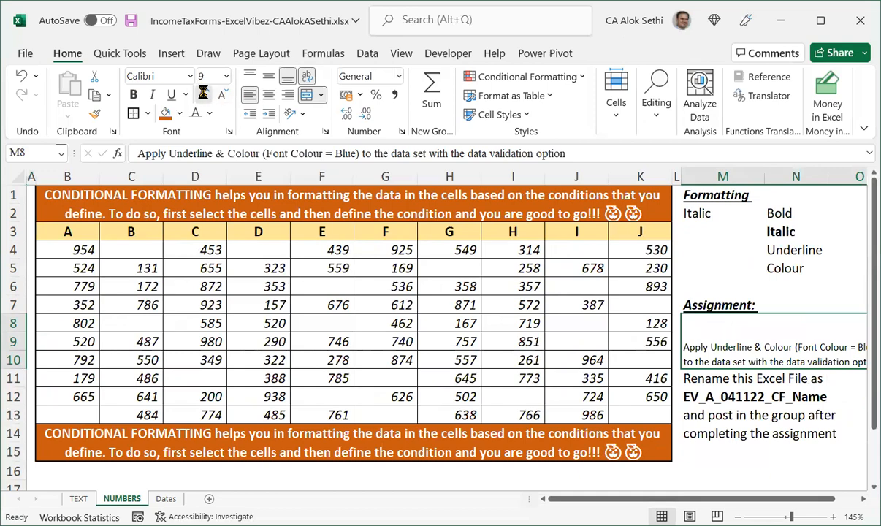
pyautogui.click(203, 95)
pyautogui.click(203, 95)
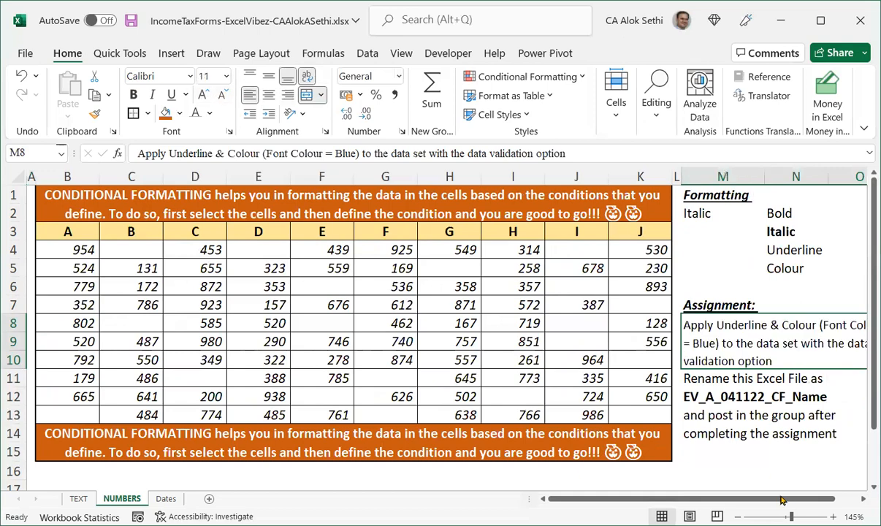
pyautogui.moveTo(786, 498); pyautogui.dragTo(798, 497)
pyautogui.scroll(-1, 798, 490)
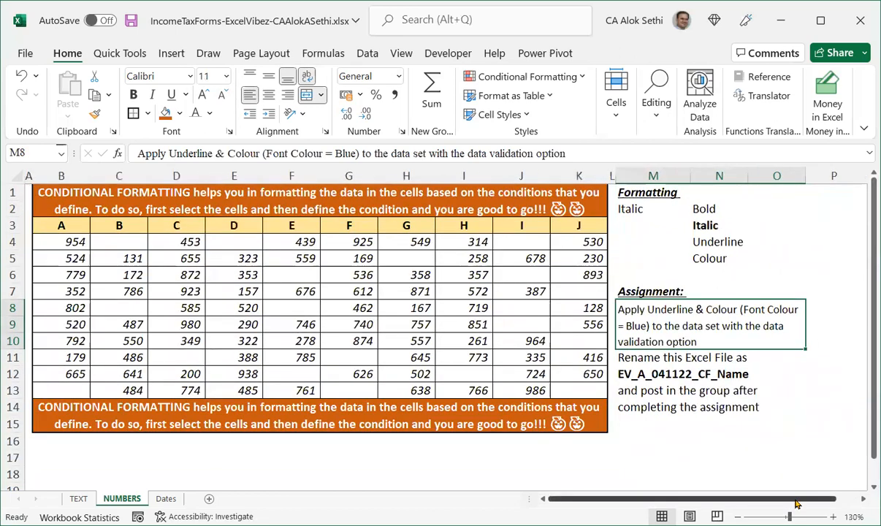
pyautogui.click(759, 463)
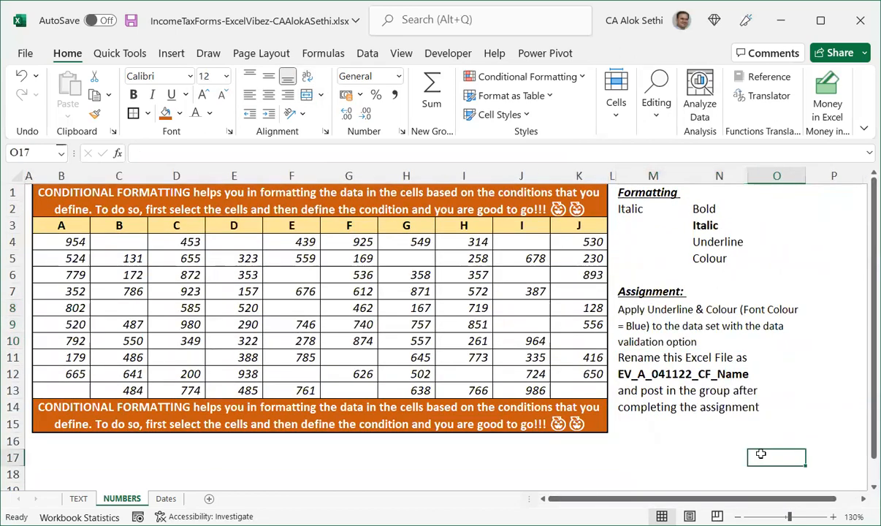
pyautogui.scroll(1, 760, 456)
pyautogui.scroll(-1, 715, 346)
pyautogui.click(699, 191)
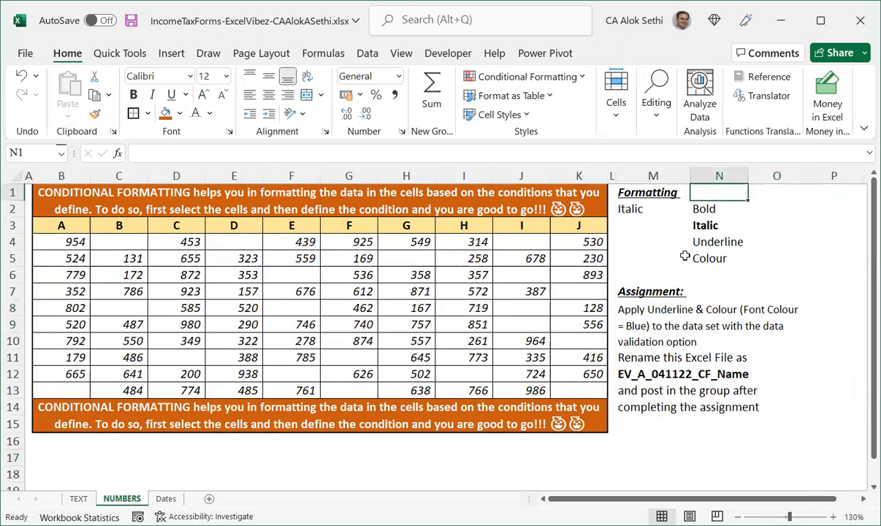
# Enter the heading "Options" in N1 and make it bold.
pyautogui.write('Opton')
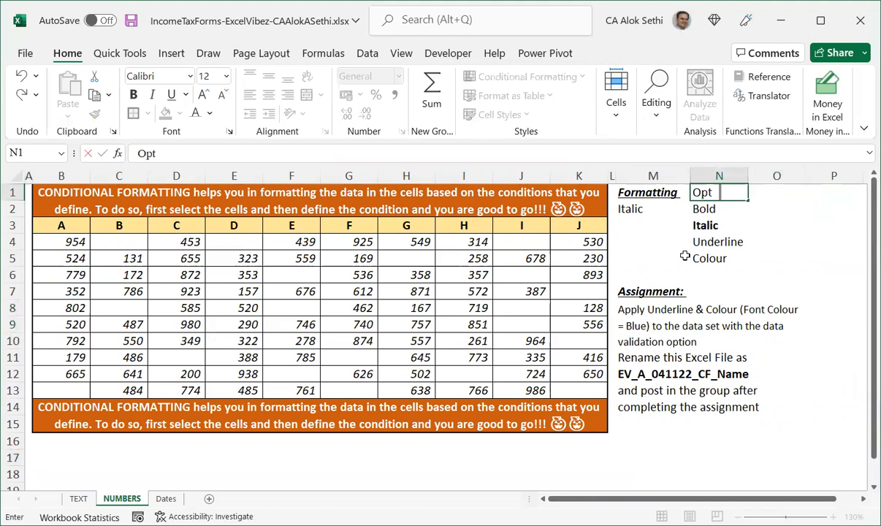
pyautogui.press('BackSpace')
pyautogui.press('BackSpace')
pyautogui.write('ions')
pyautogui.press('Return')
pyautogui.press('Up')
pyautogui.hotkey('ctrl', 'b')
# Format the N2:N5 option labels as bold, italic, underlined and blue font respectively, matching their names.
pyautogui.press('Down')
pyautogui.press('Down')
pyautogui.press('Up')
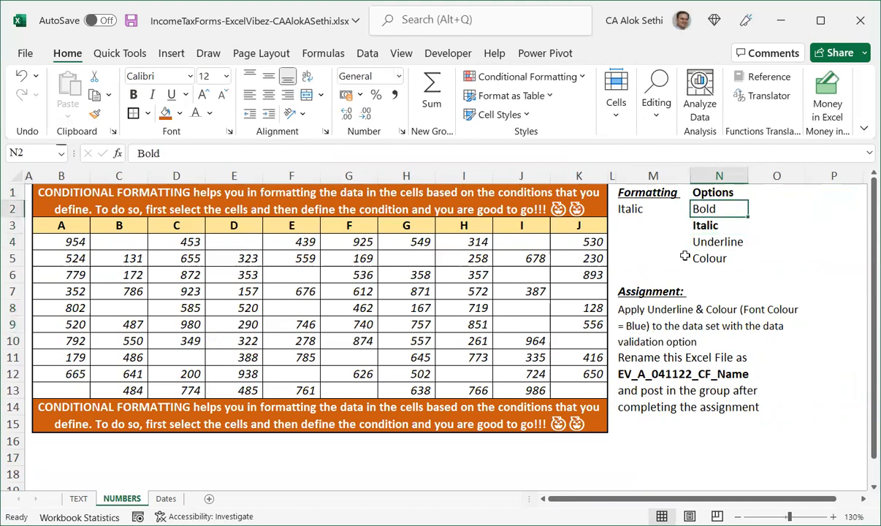
pyautogui.hotkey('ctrl', 'b')
pyautogui.press('Down')
pyautogui.hotkey('ctrl', 'i')
pyautogui.press('Down')
pyautogui.hotkey('ctrl', 'u')
pyautogui.press('Down')
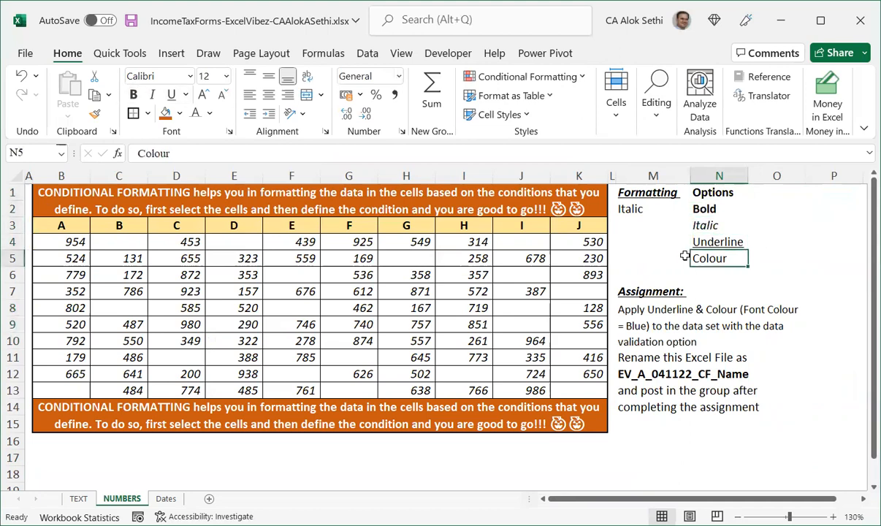
pyautogui.click(211, 117)
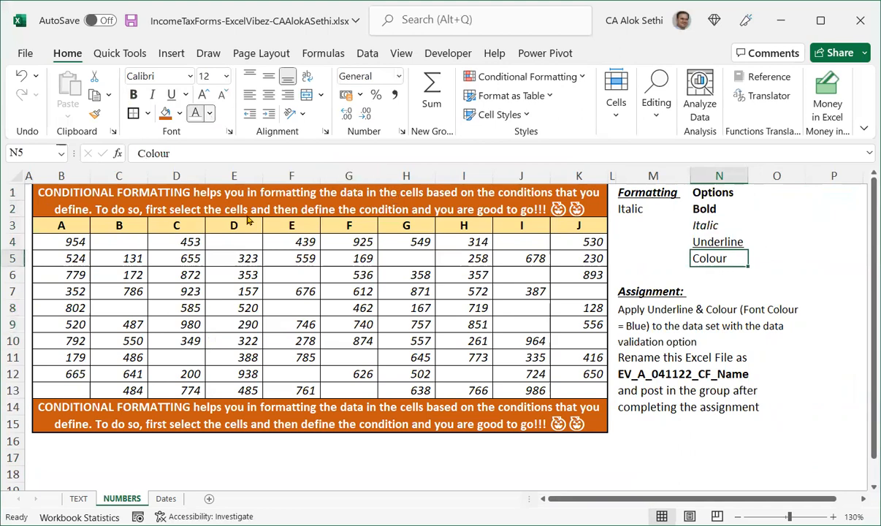
pyautogui.click(713, 289)
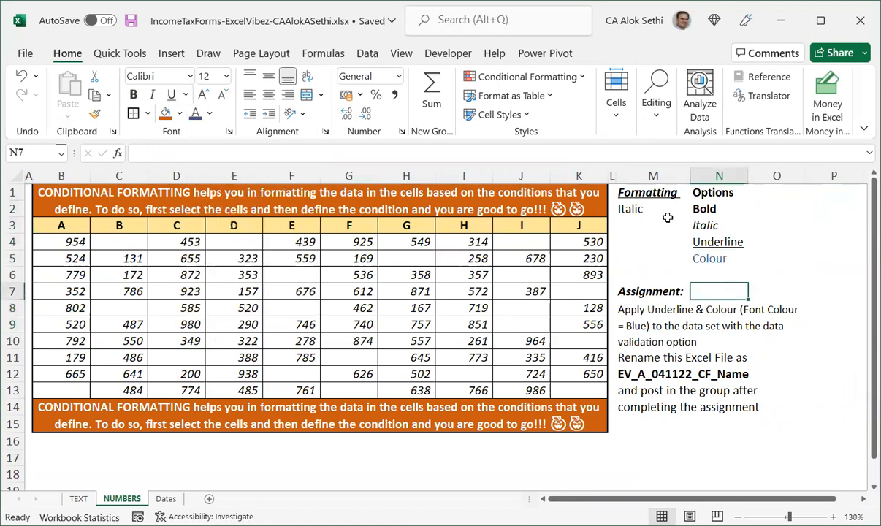
# Enter "(Drop down)" in M3 beneath Italic and italicize it.
pyautogui.click(619, 193)
pyautogui.click(643, 212)
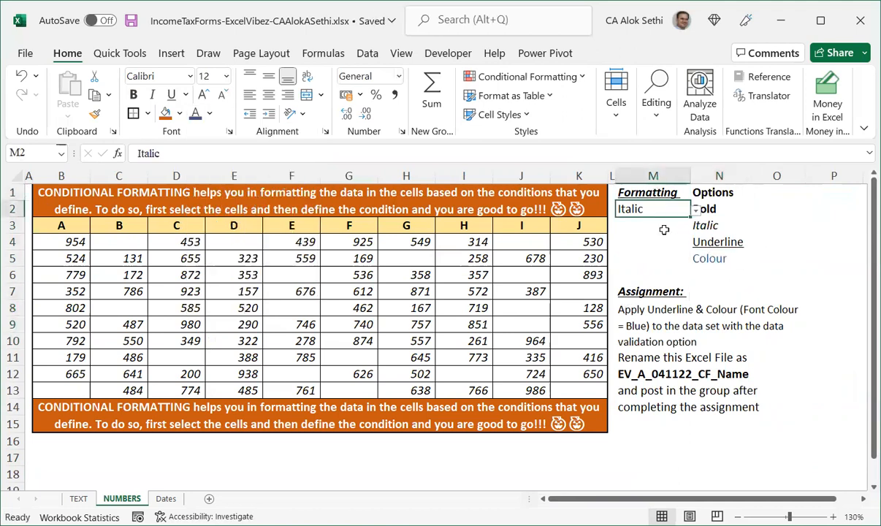
pyautogui.press('Down')
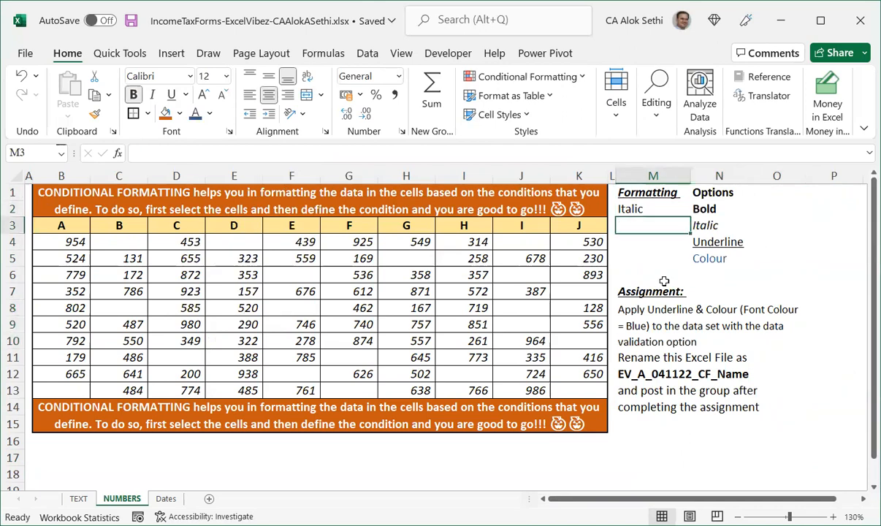
pyautogui.write('(Drop')
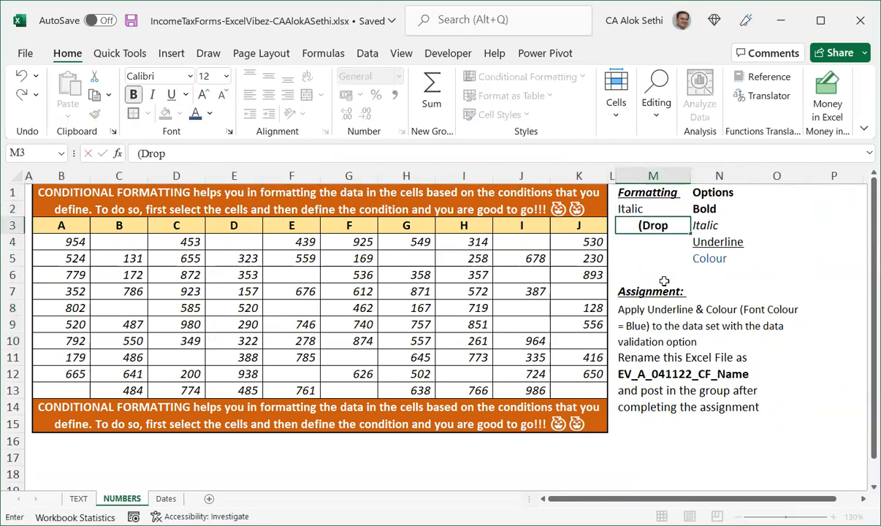
pyautogui.write(' down')
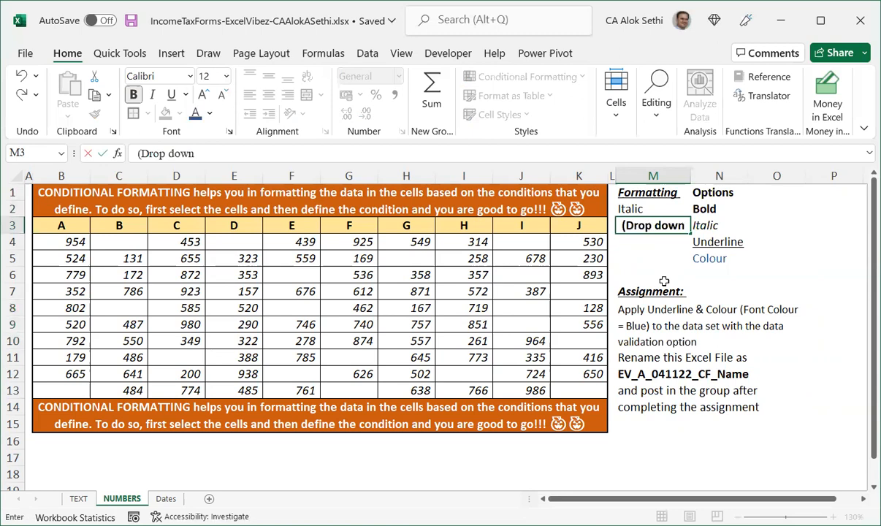
pyautogui.write(')')
pyautogui.press('Return')
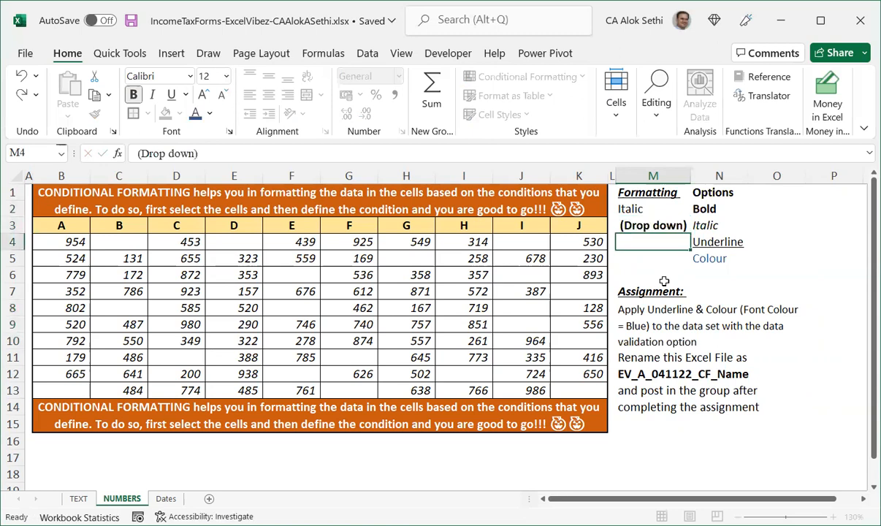
pyautogui.press('Up')
pyautogui.hotkey('ctrl', 'i')
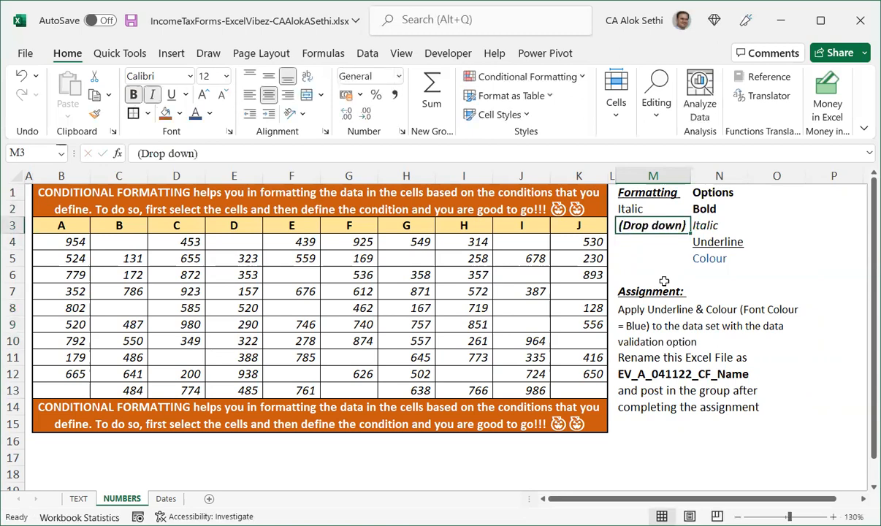
# Give the M1:N5 formatting box an orange fill with white font.
pyautogui.press('Up')
pyautogui.press('Up')
pyautogui.hotkey('shift', 'Down')
pyautogui.hotkey('shift', 'Right')
pyautogui.hotkey('shift', 'Down')
pyautogui.hotkey('shift', 'Down')
pyautogui.hotkey('shift', 'Down')
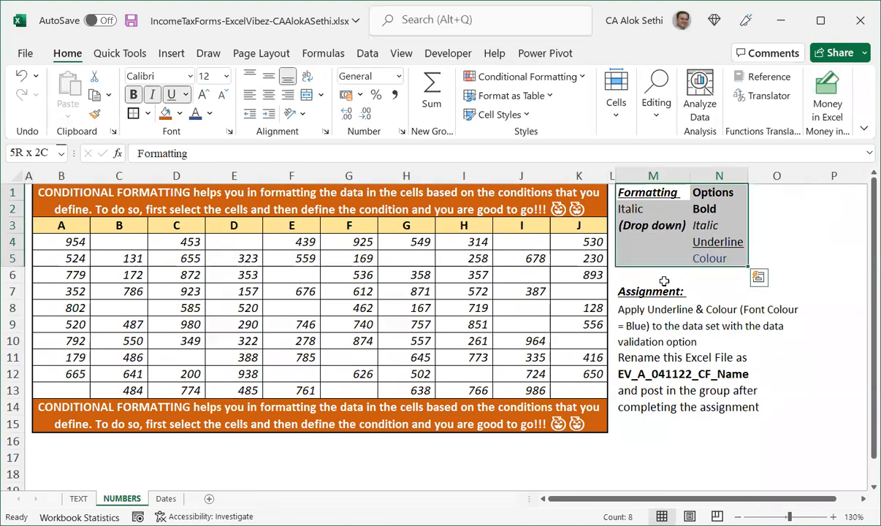
pyautogui.click(167, 114)
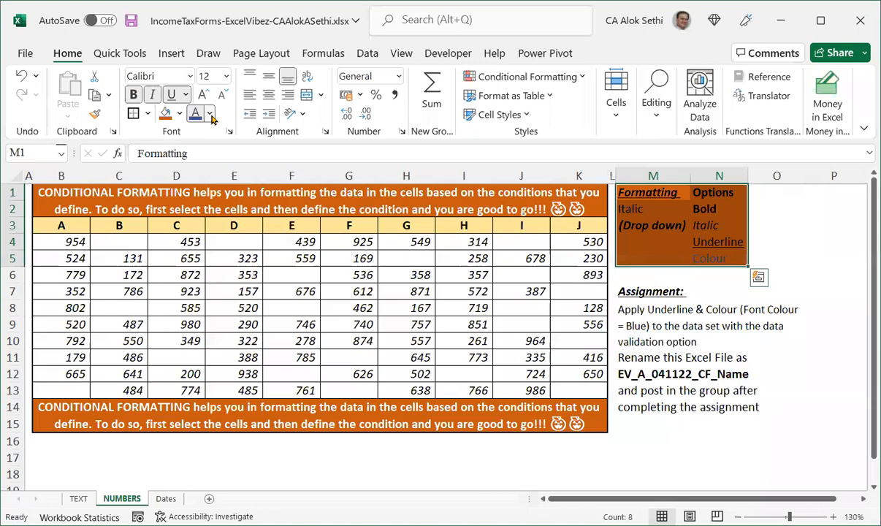
pyautogui.click(209, 114)
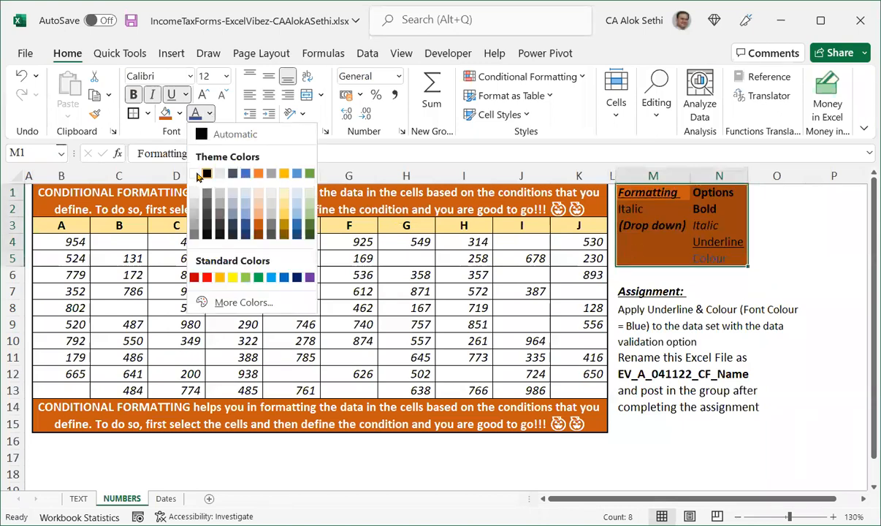
pyautogui.click(637, 260)
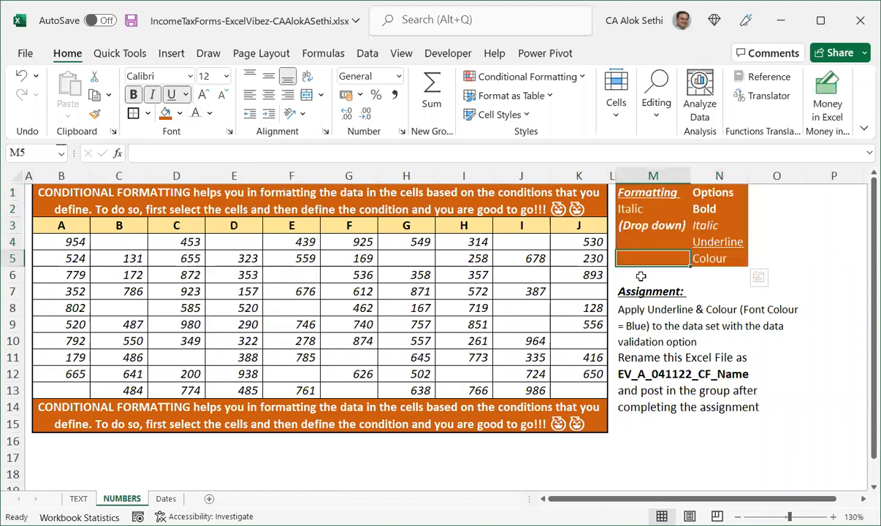
# Change the M1:N5 box fill to Gold, Accent 4, Lighter 60% with a dark font colour.
pyautogui.hotkey('ctrl', 'Up')
pyautogui.hotkey('ctrl', 'Up')
pyautogui.hotkey('ctrl', 'shift', 'Down')
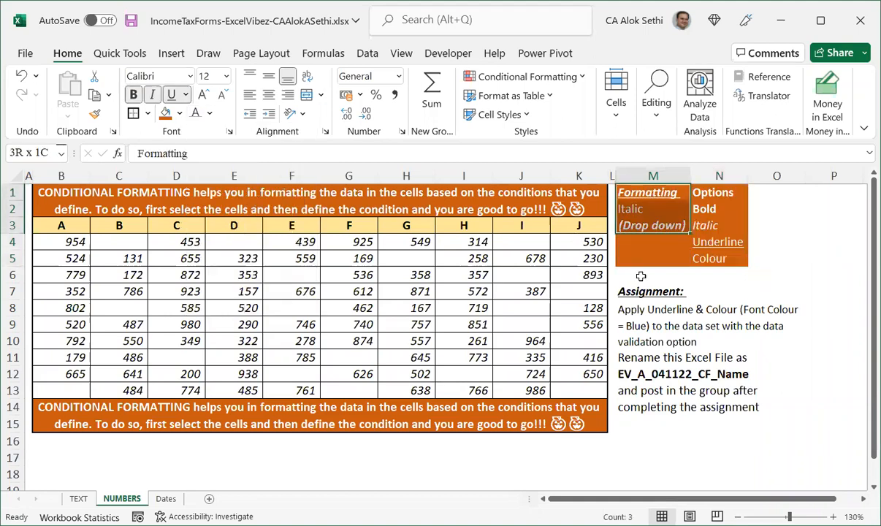
pyautogui.hotkey('shift', 'Right')
pyautogui.hotkey('shift', 'Down')
pyautogui.hotkey('shift', 'Down')
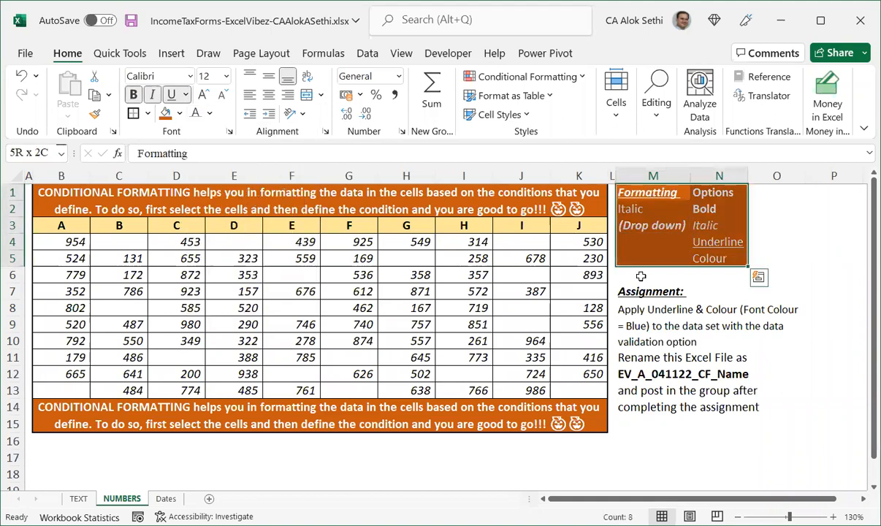
pyautogui.click(182, 114)
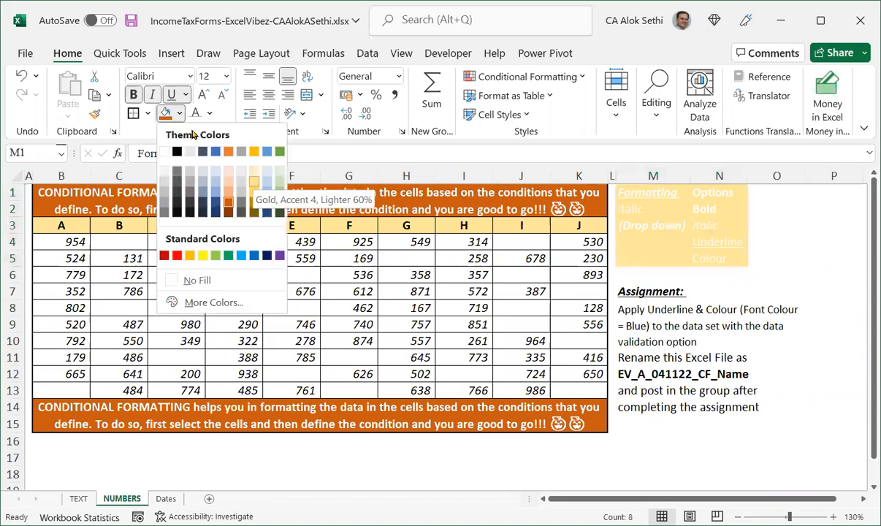
pyautogui.click(253, 182)
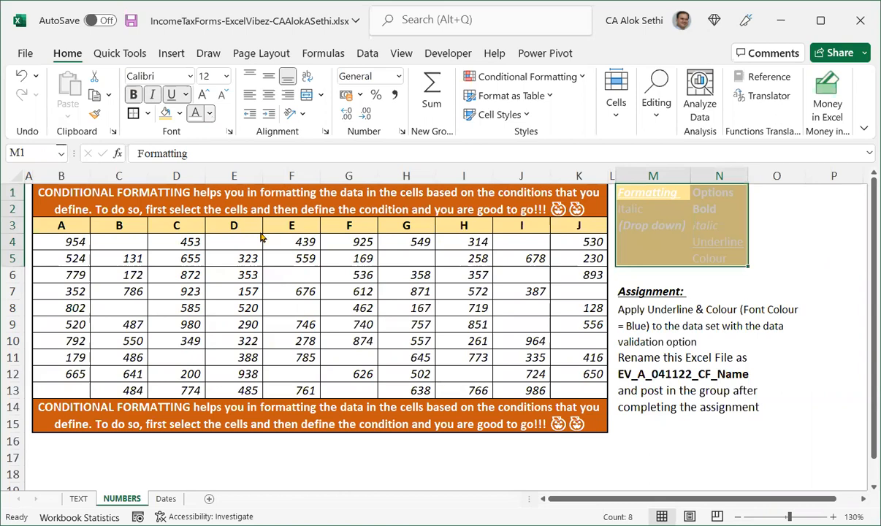
pyautogui.click(211, 115)
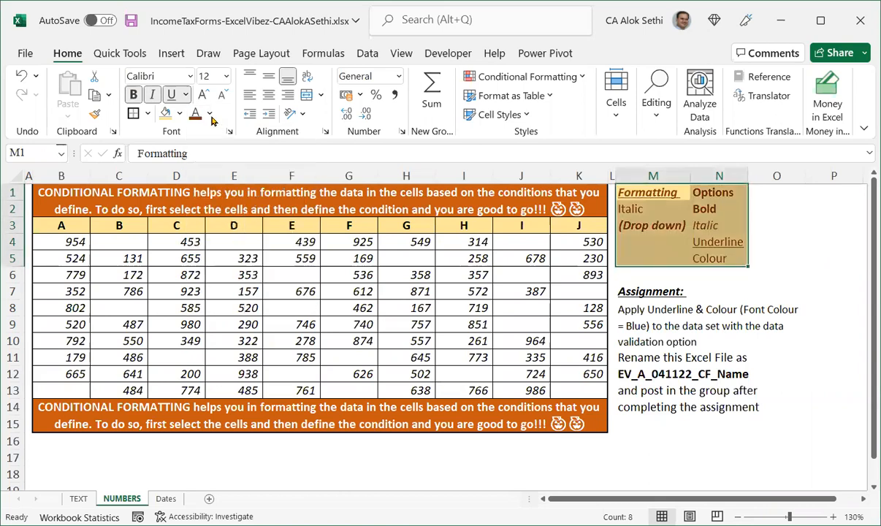
pyautogui.click(209, 114)
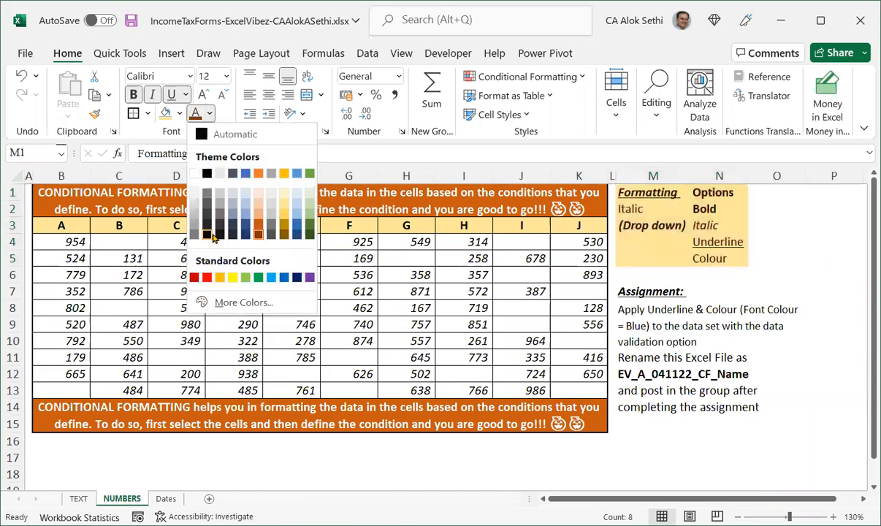
pyautogui.click(646, 257)
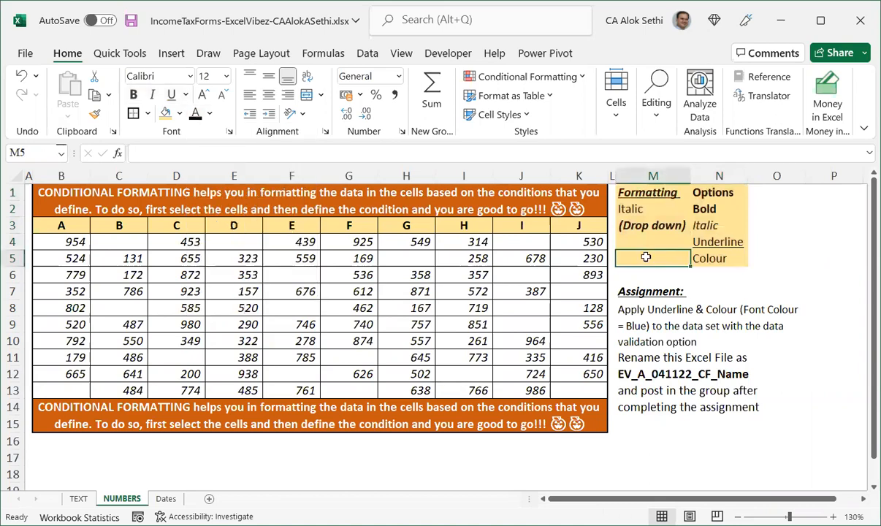
# Set the M1:N1 header row's font colour to white and save the workbook.
pyautogui.press('Up')
pyautogui.press('Up')
pyautogui.press('Up')
pyautogui.press('Up')
pyautogui.hotkey('shift', 'Right')
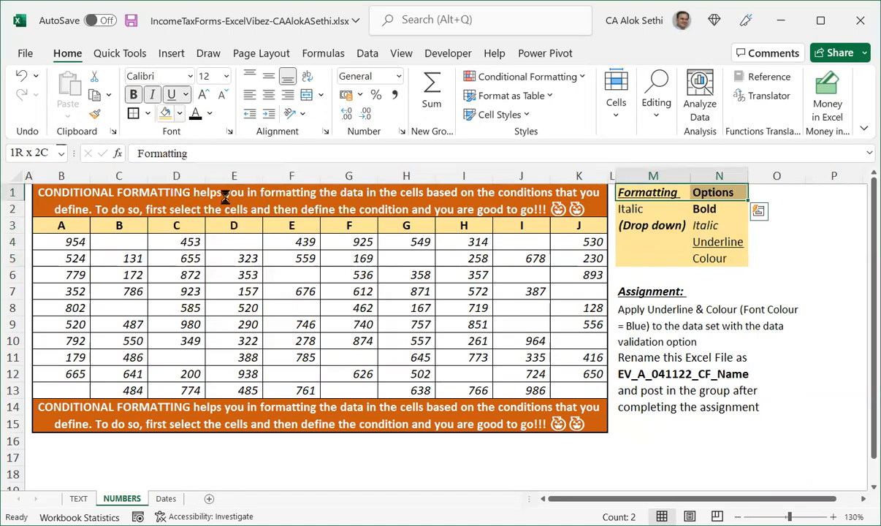
pyautogui.click(209, 114)
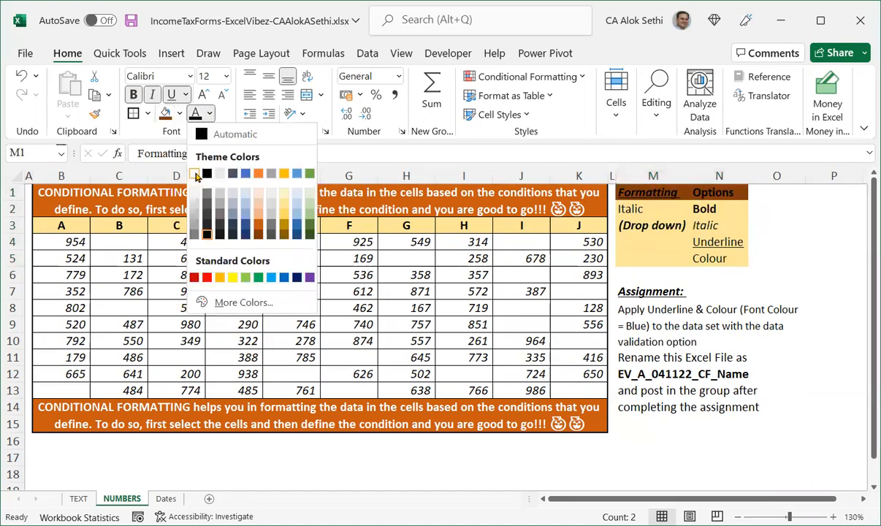
pyautogui.click(195, 173)
pyautogui.click(629, 259)
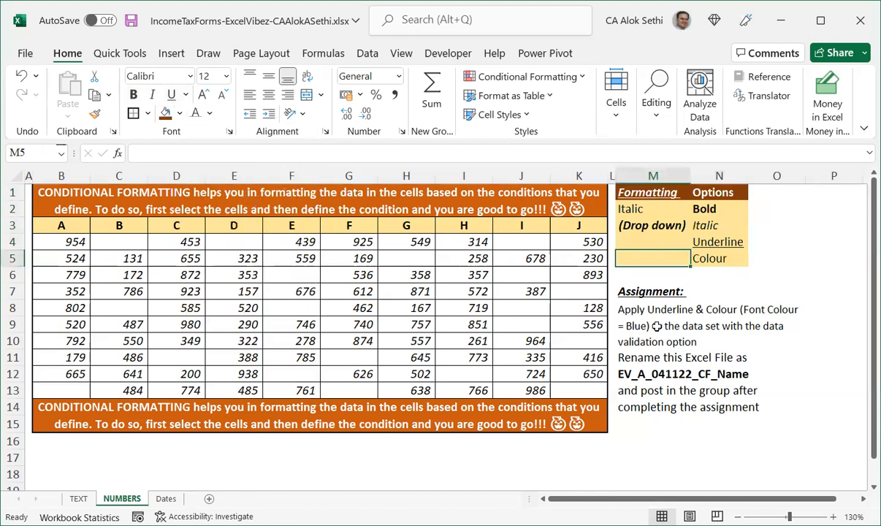
pyautogui.hotkey('ctrl', 's')
# Add an outline border around the M1:N5 formatting options box.
pyautogui.press('Up')
pyautogui.press('Up')
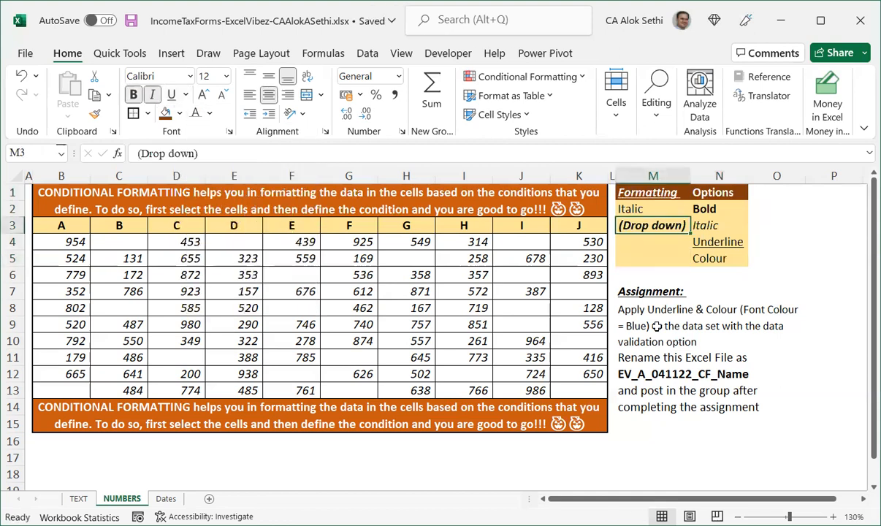
pyautogui.hotkey('ctrl', 'shift', '8')
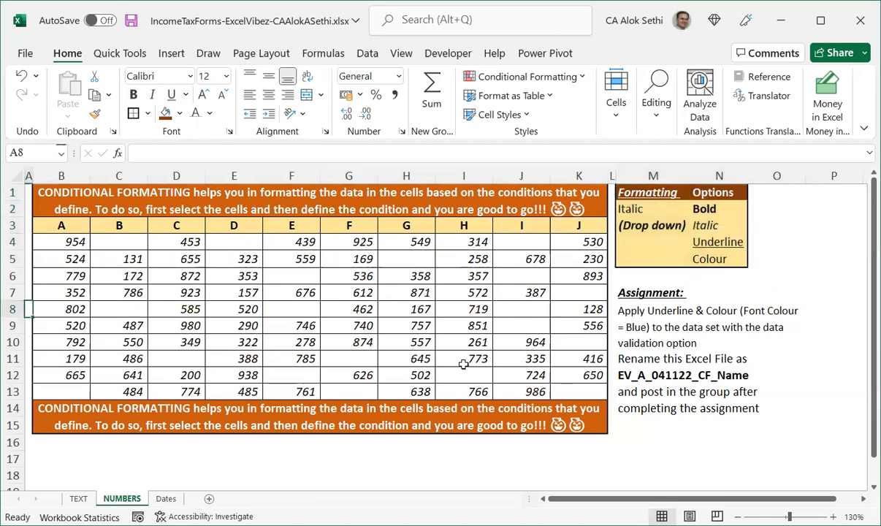
# Insert the Excel Vibez logo picture from the Desktop Items folder on the Desktop.
pyautogui.click(173, 54)
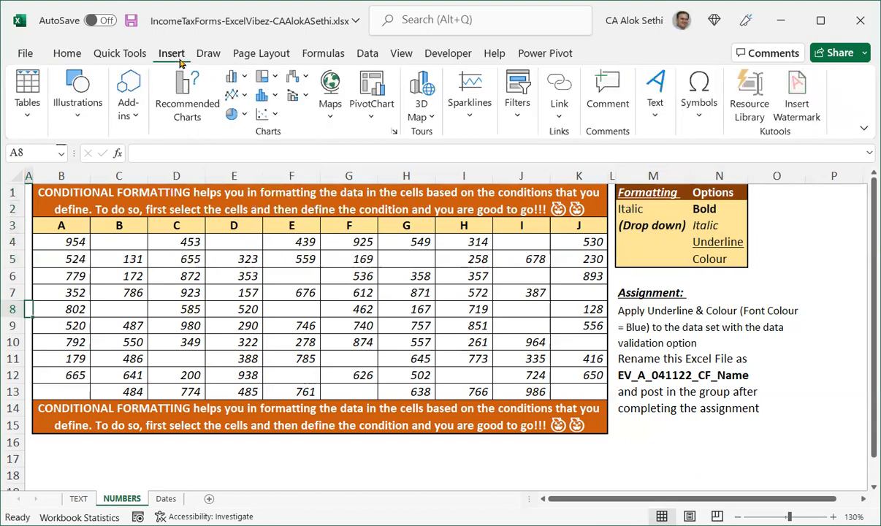
pyautogui.click(65, 122)
pyautogui.click(76, 156)
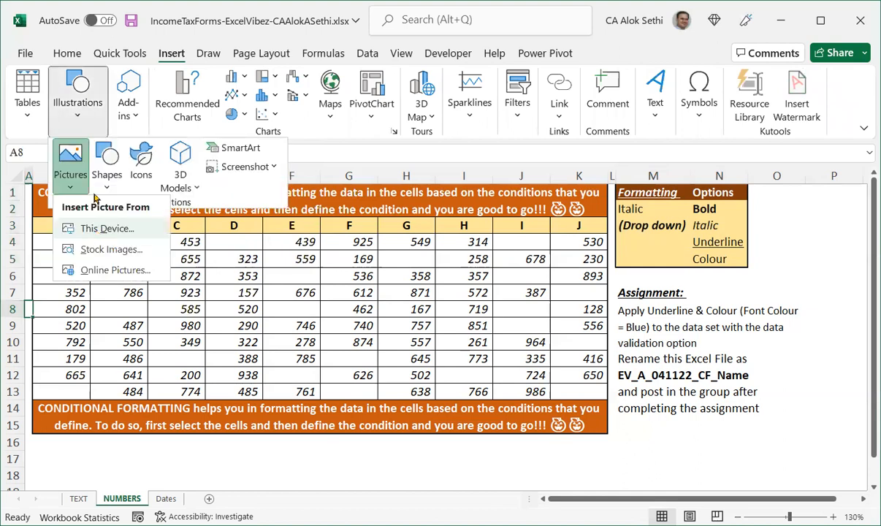
pyautogui.press('Escape')
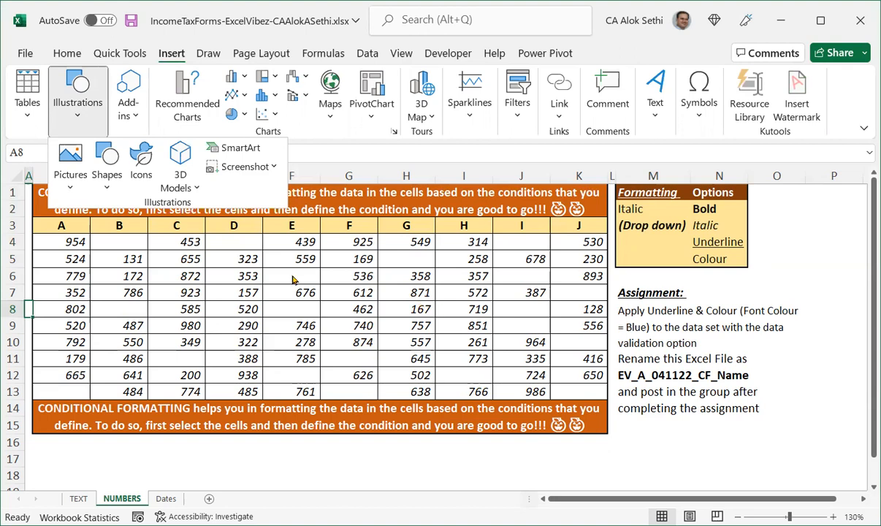
pyautogui.press('Escape')
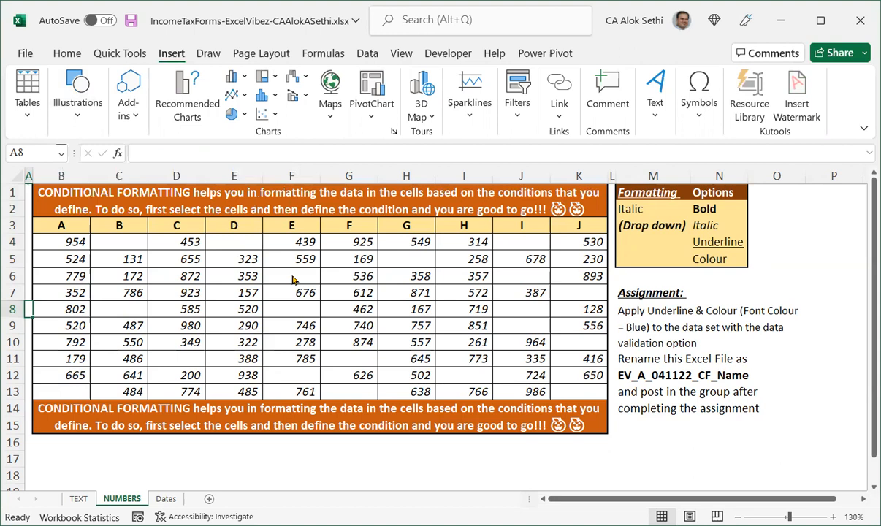
pyautogui.press('super+period')
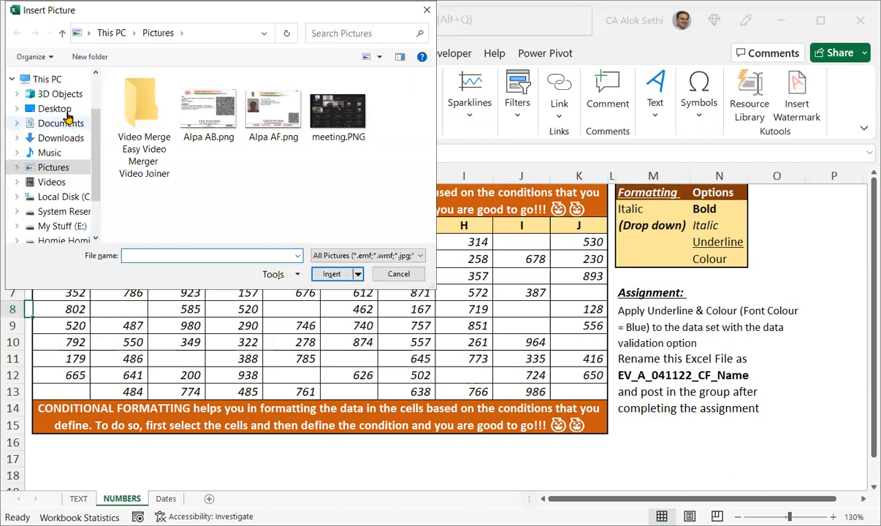
pyautogui.click(89, 110)
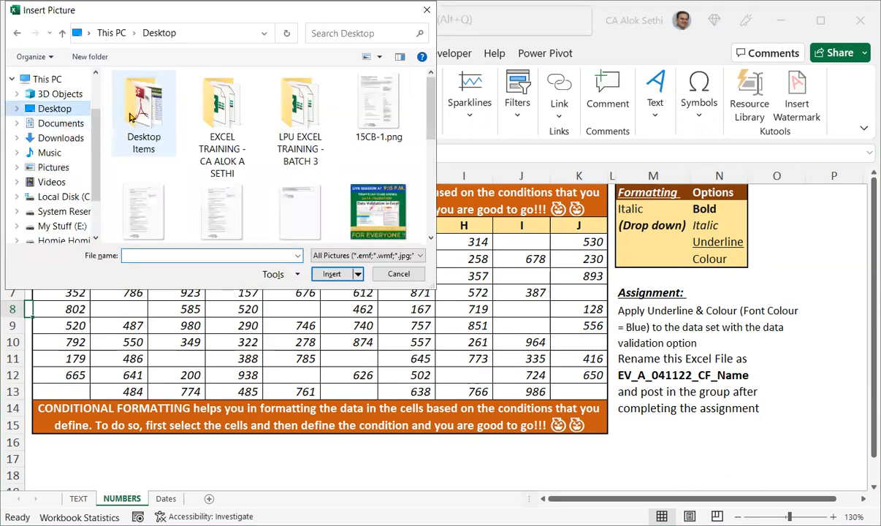
pyautogui.doubleClick(138, 121)
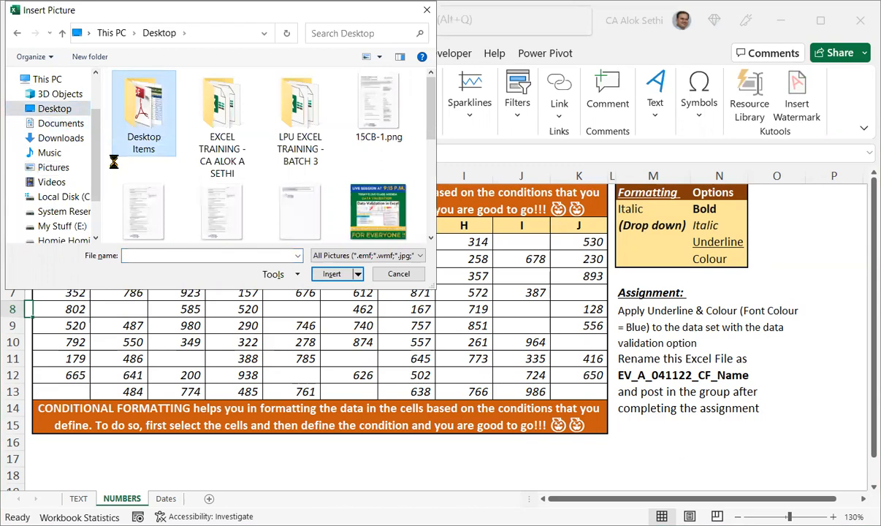
pyautogui.press('e')
pyautogui.press('e')
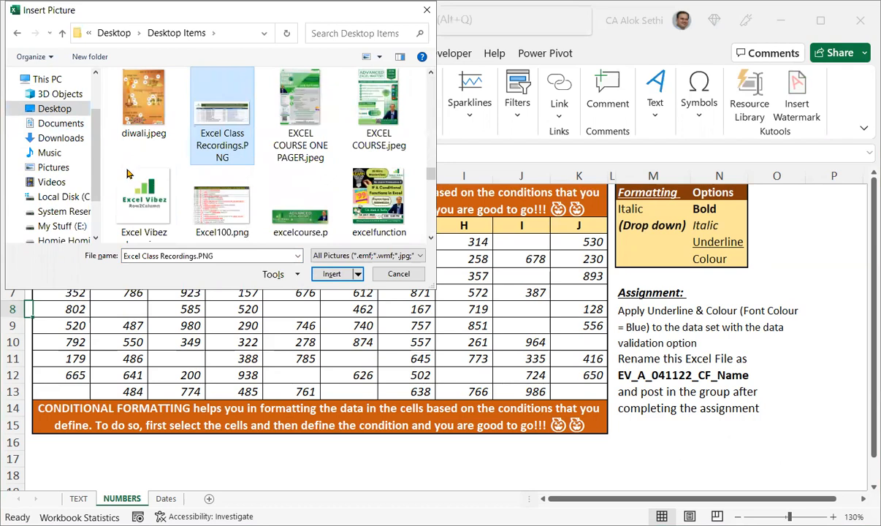
pyautogui.click(129, 164)
pyautogui.click(337, 278)
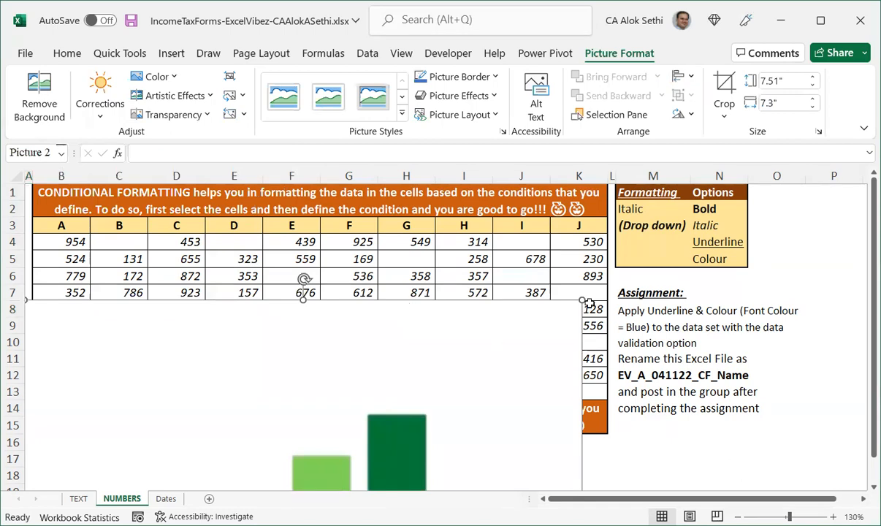
# Resize the logo to about 1.29" by 1.25", place it in columns O–P beside the options box, and save.
pyautogui.moveTo(577, 301); pyautogui.dragTo(507, 210)
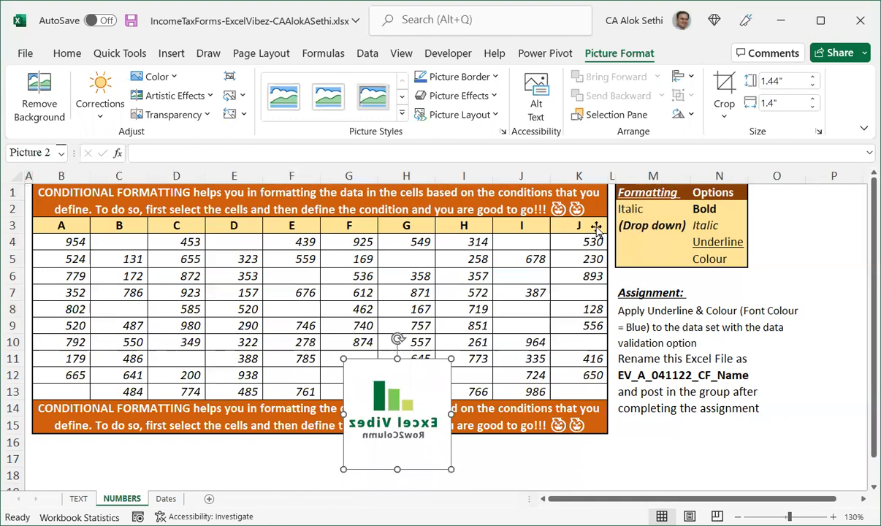
pyautogui.hotkey('ctrl', 'z')
pyautogui.moveTo(609, 198); pyautogui.dragTo(430, 355)
pyautogui.scroll(-1, 430, 344)
pyautogui.moveTo(432, 314); pyautogui.dragTo(372, 373)
pyautogui.moveTo(330, 471); pyautogui.dragTo(654, 280)
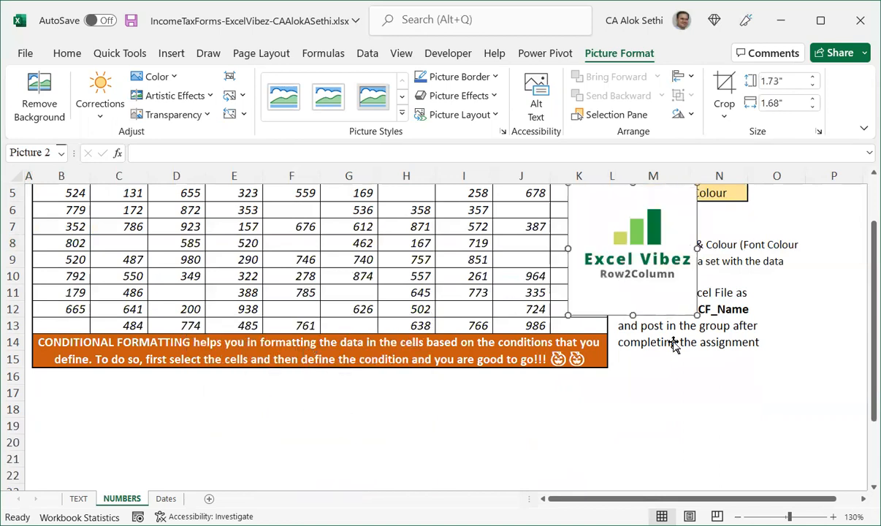
pyautogui.scroll(2, 674, 344)
pyautogui.moveTo(861, 250); pyautogui.dragTo(743, 328)
pyautogui.moveTo(774, 289); pyautogui.dragTo(806, 228)
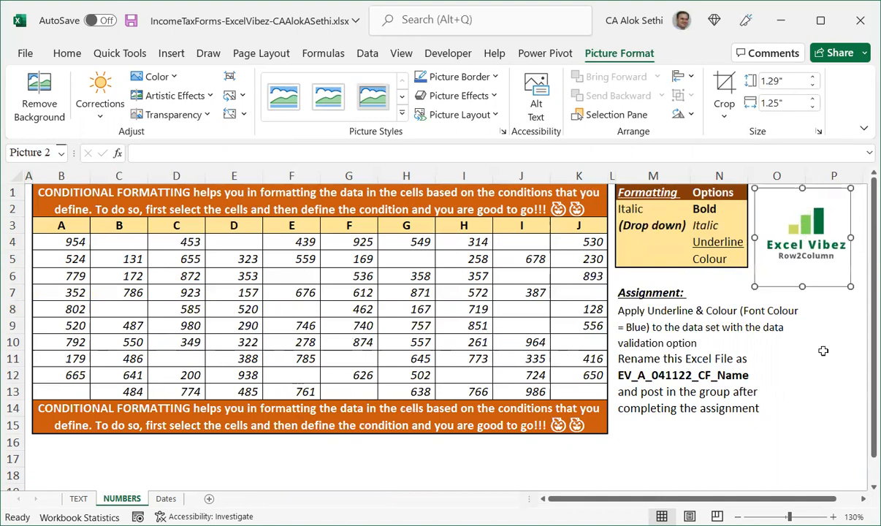
pyautogui.click(828, 389)
pyautogui.hotkey('ctrl', 's')
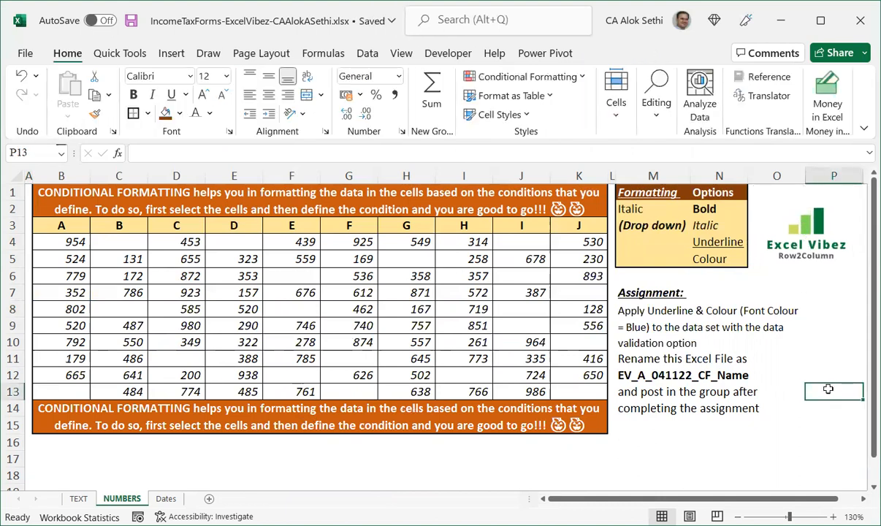